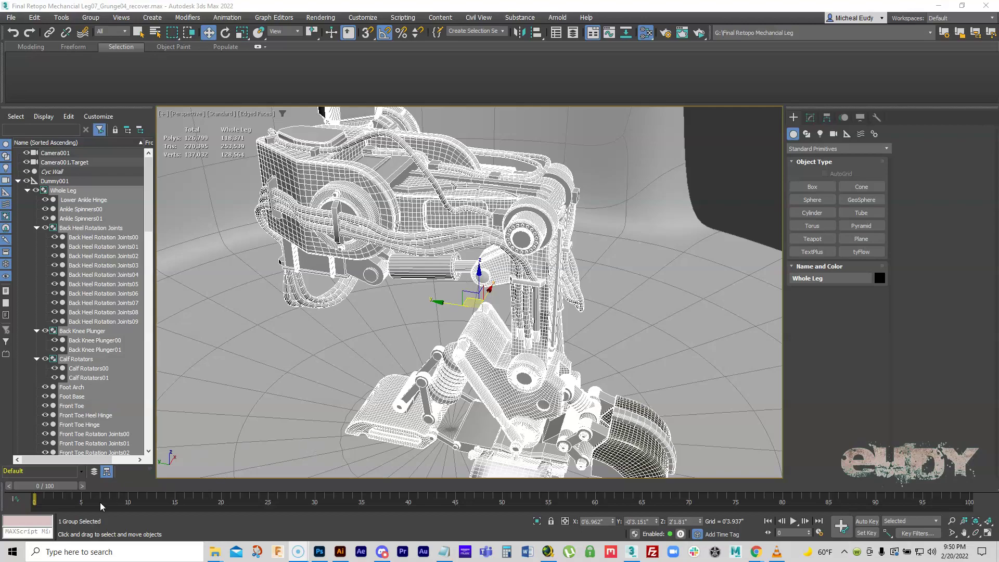
Open the Whole Leg group and select the hose running along the side of the upper leg
{"action": "middle_click_drag", "start_coordinate": [491, 324], "coordinate": [496, 268], "text": "alt"}
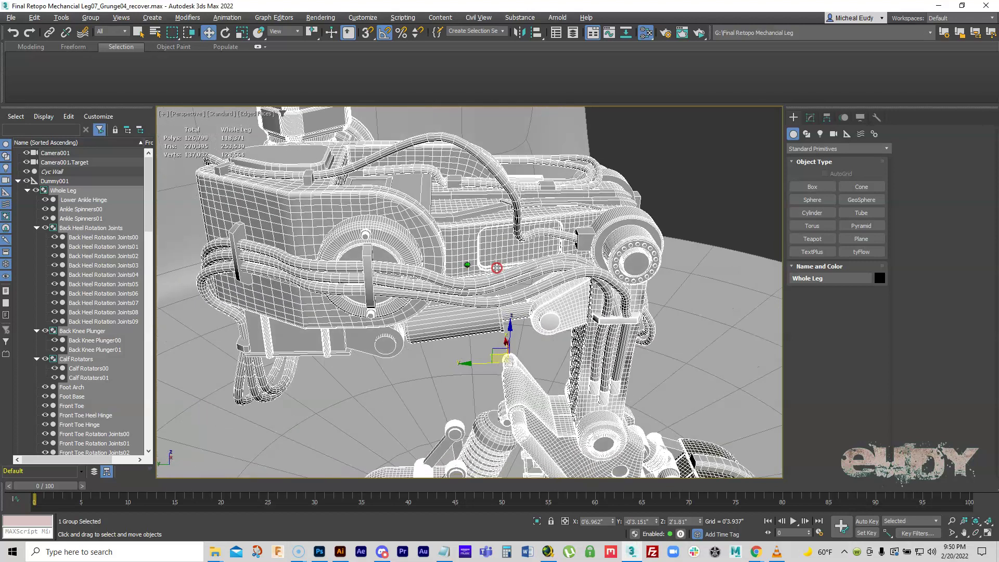
{"action": "left_click", "coordinate": [83, 20]}
{"action": "left_click", "coordinate": [96, 61]}
{"action": "left_click", "coordinate": [433, 276]}
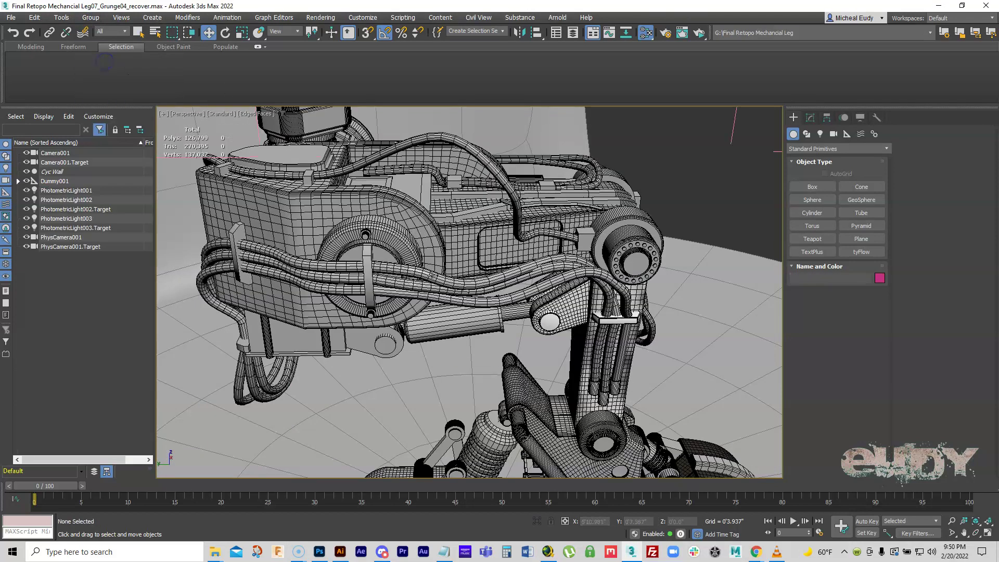
Hide every unselected object so only the Old Hose01 hose remains for close viewing
{"action": "middle_click_drag", "start_coordinate": [432, 276], "coordinate": [498, 252], "text": "alt"}
{"action": "right_click", "coordinate": [498, 251]}
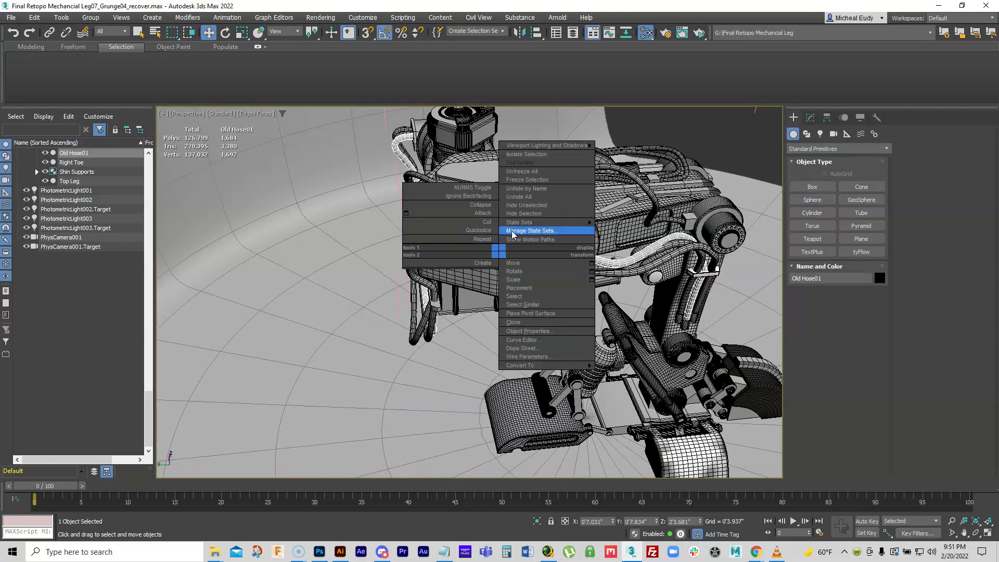
{"action": "left_click", "coordinate": [526, 205]}
{"action": "scroll", "coordinate": [530, 253], "scroll_direction": "up", "scroll_amount": 4}
{"action": "middle_click_drag", "start_coordinate": [530, 254], "coordinate": [481, 325]}
{"action": "scroll", "coordinate": [507, 273], "scroll_direction": "down", "scroll_amount": 2}
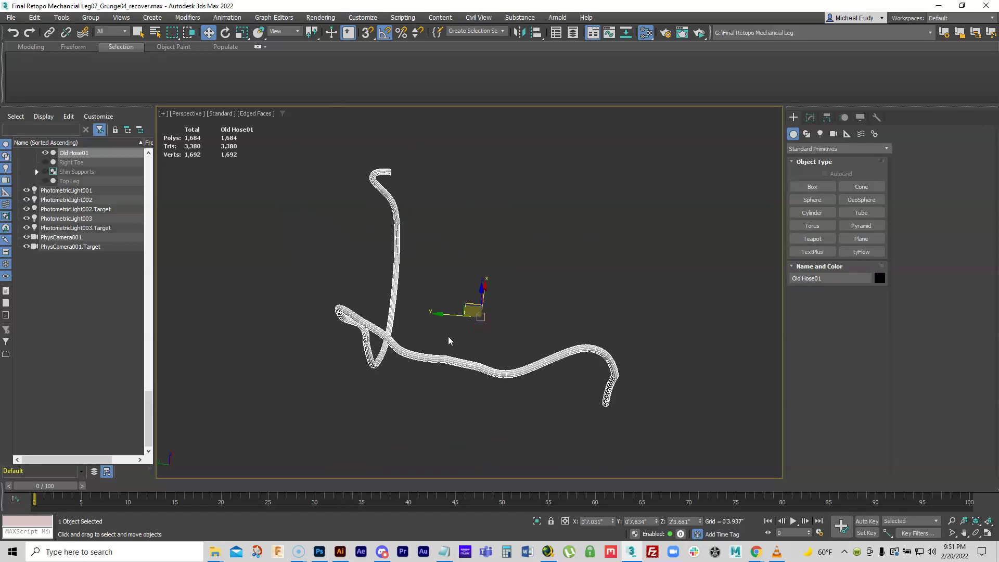
{"action": "scroll", "coordinate": [453, 335], "scroll_direction": "up", "scroll_amount": 3}
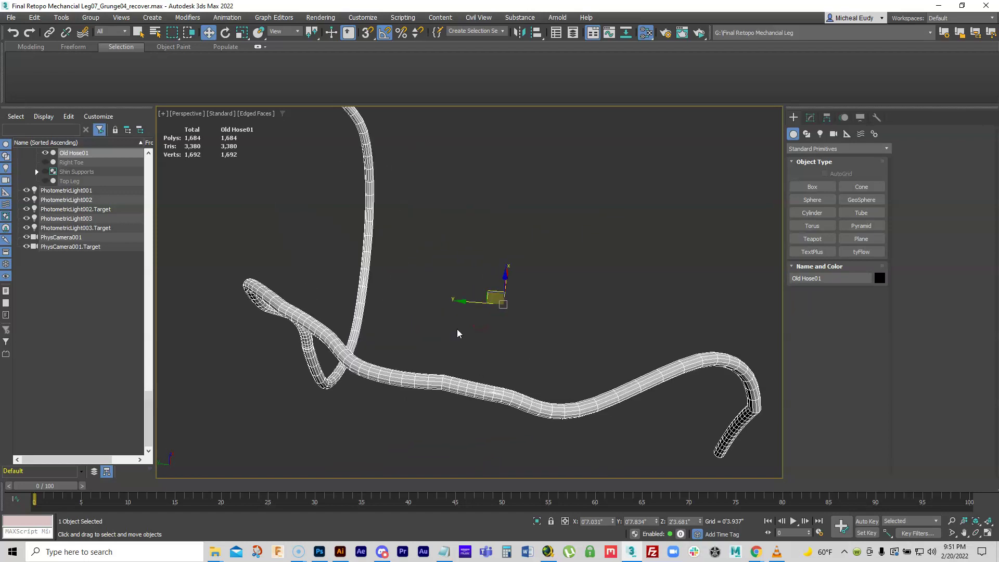
Open the Channel Info utility for Old Hose01 and examine its map channel list, including the 0:vc channel
{"action": "left_click", "coordinate": [876, 118]}
{"action": "left_click", "coordinate": [813, 162]}
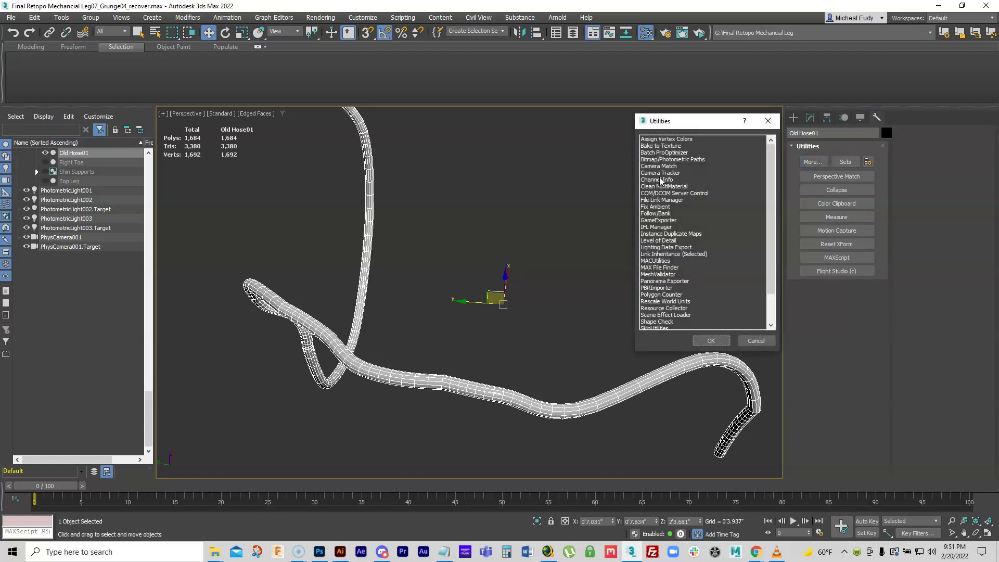
{"action": "left_click", "coordinate": [664, 181]}
{"action": "left_click", "coordinate": [711, 340]}
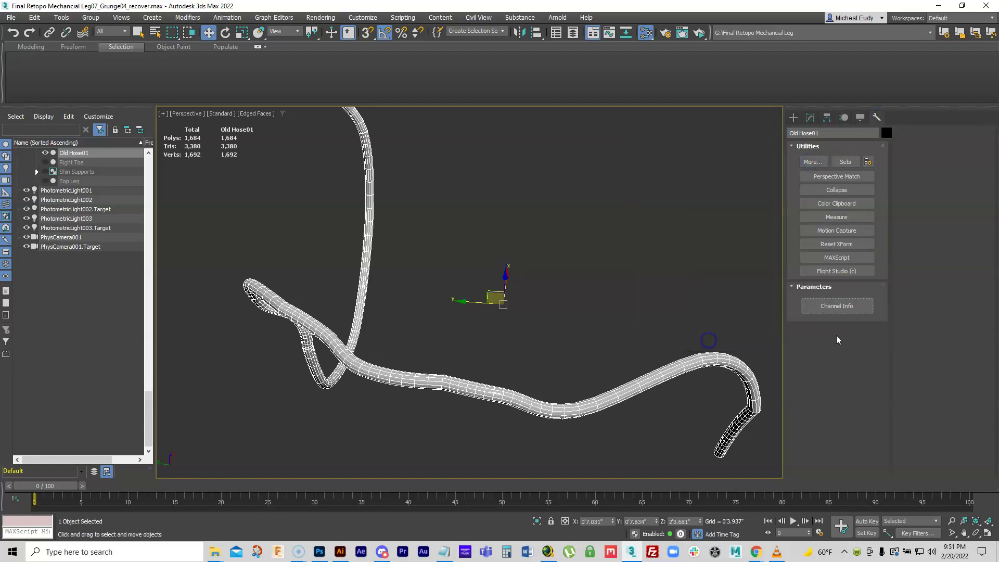
{"action": "left_click", "coordinate": [846, 308]}
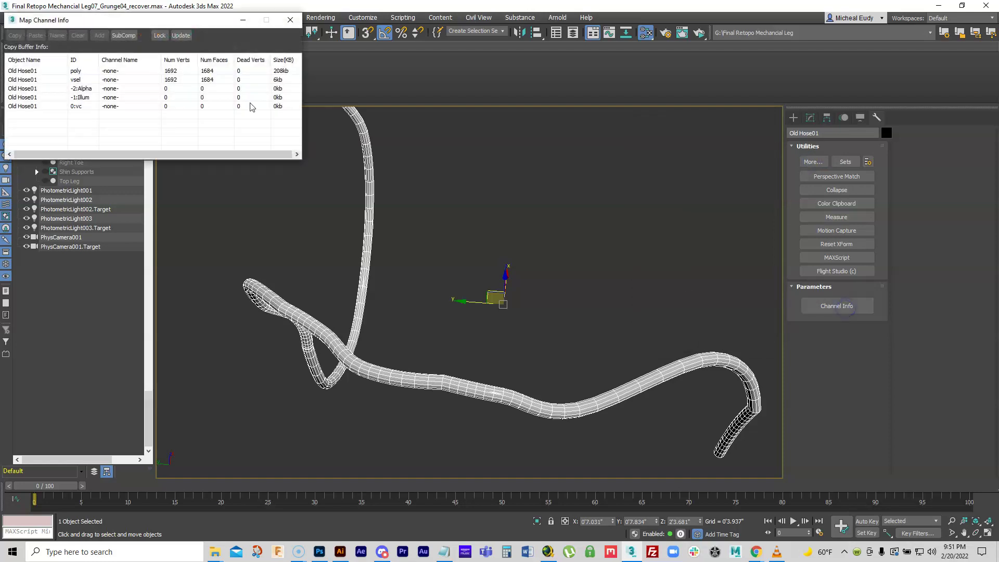
{"action": "left_click_drag", "start_coordinate": [148, 22], "coordinate": [553, 121]}
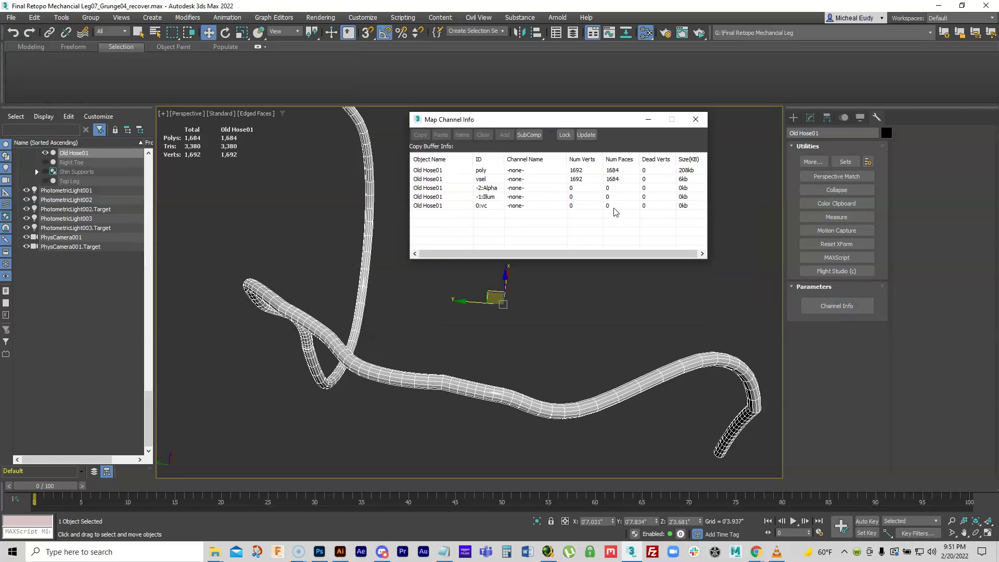
{"action": "left_click", "coordinate": [478, 206]}
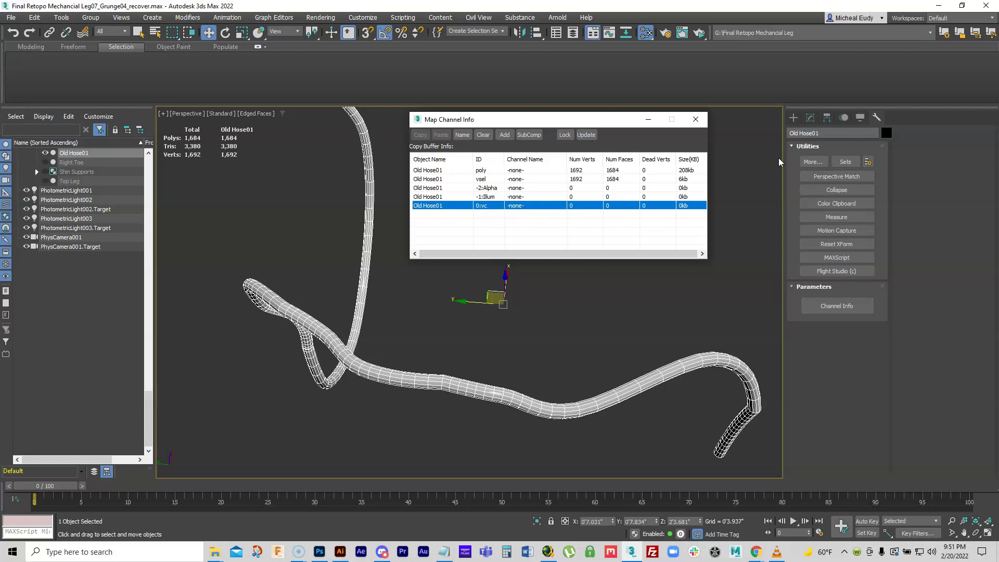
Add a UVW Map modifier to Old Hose01, refresh the channel info and select the 1:map entry
{"action": "left_click", "coordinate": [810, 118]}
{"action": "left_click", "coordinate": [885, 145]}
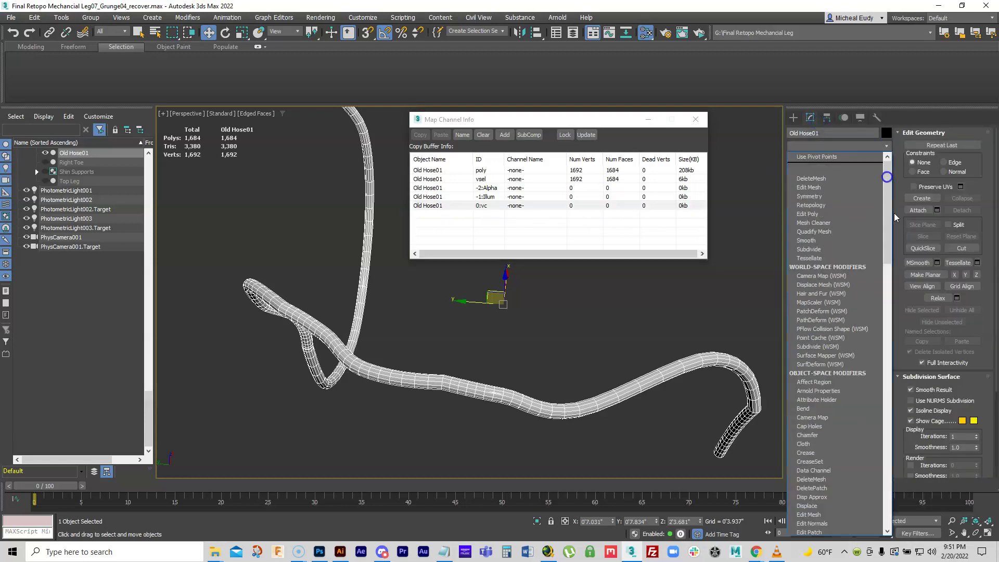
{"action": "left_click_drag", "start_coordinate": [892, 224], "coordinate": [893, 500]}
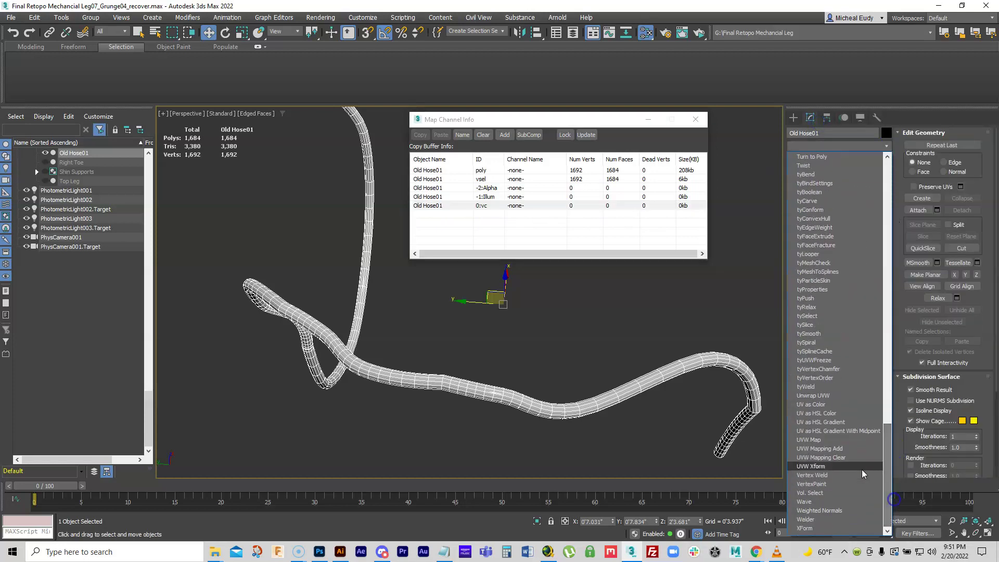
{"action": "left_click", "coordinate": [812, 440]}
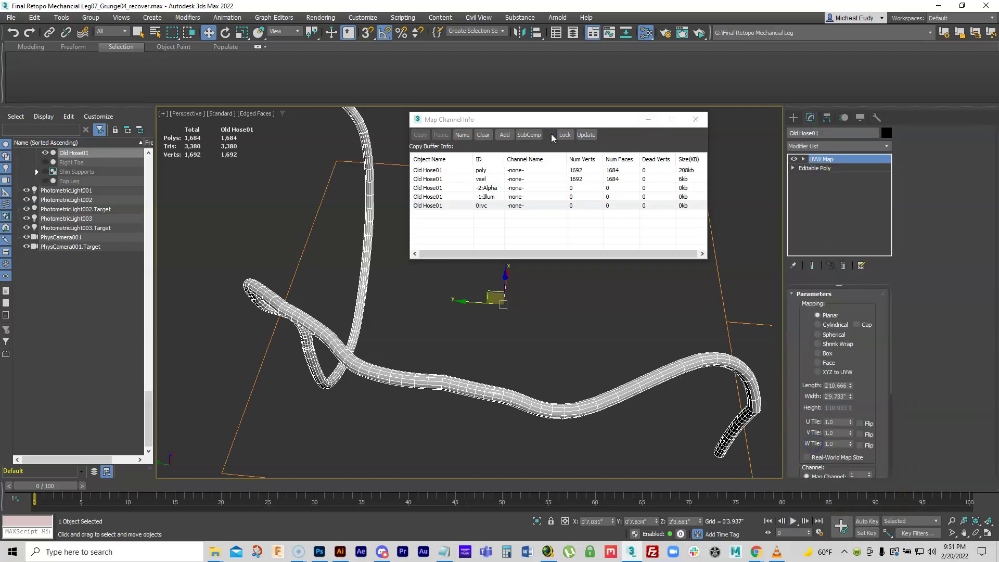
{"action": "left_click", "coordinate": [583, 135]}
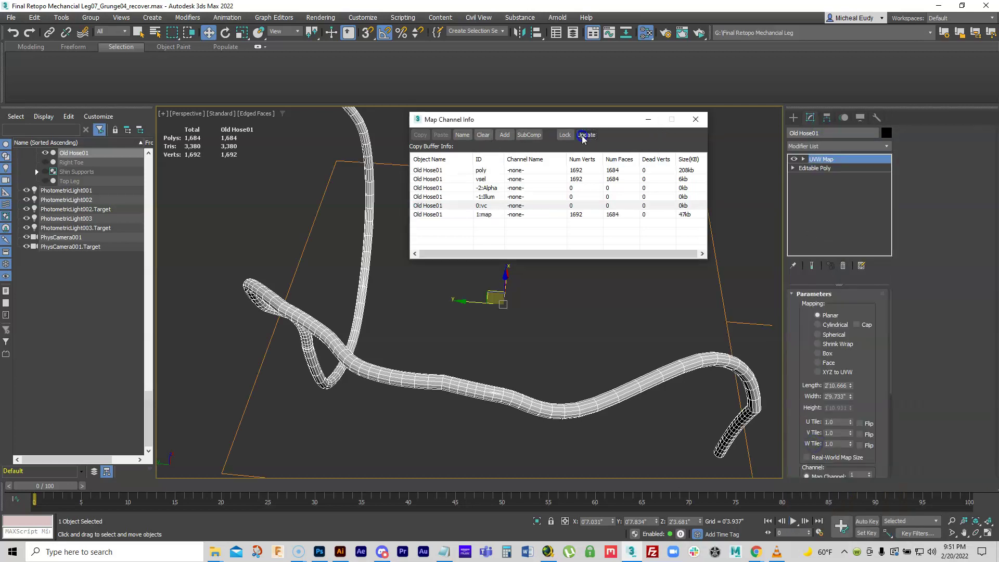
{"action": "left_click", "coordinate": [496, 216]}
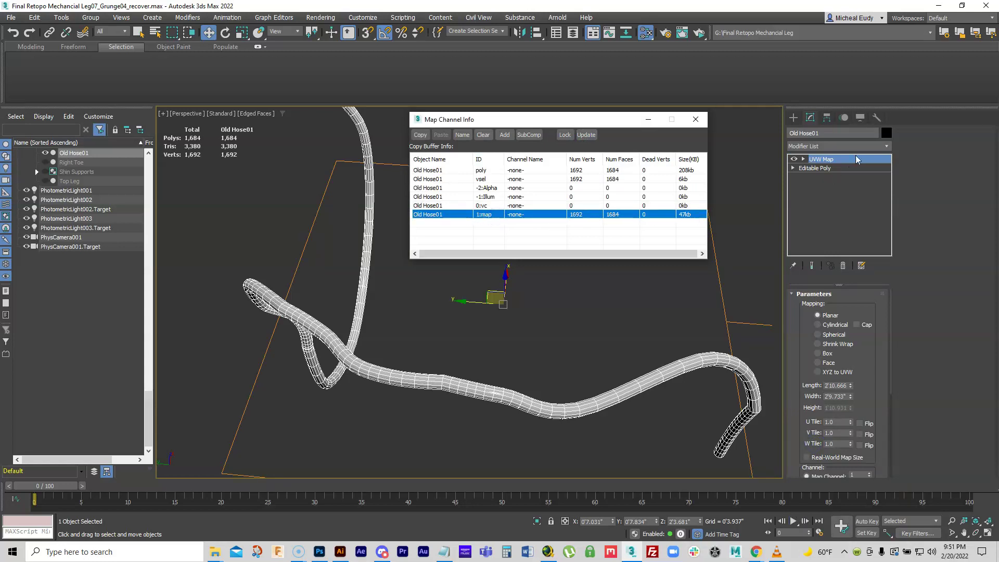
Add a second UVW Map modifier using map channel 2 to Old Hose01 and refresh the channel info
{"action": "left_click", "coordinate": [887, 148]}
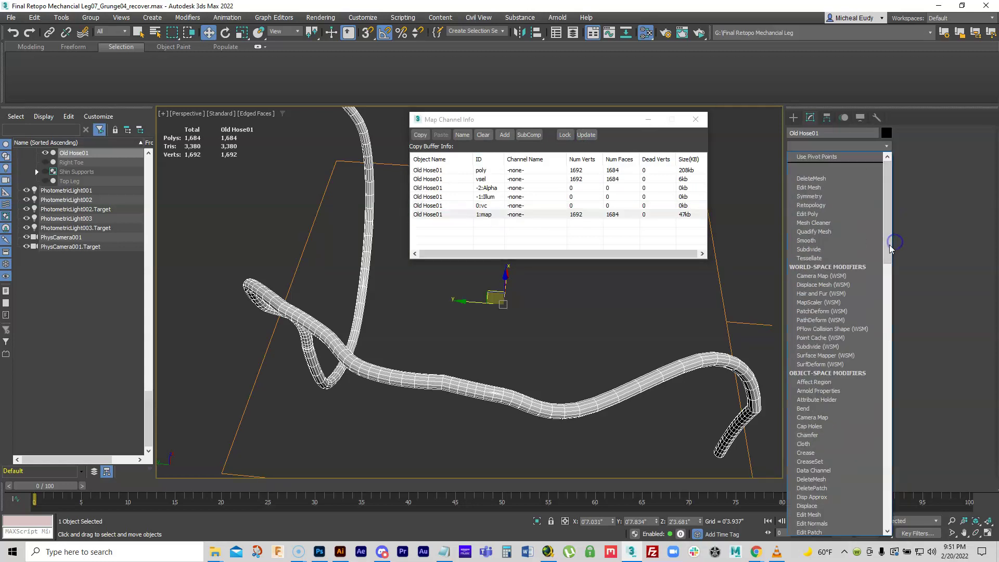
{"action": "left_click", "coordinate": [892, 281]}
{"action": "left_click_drag", "start_coordinate": [891, 280], "coordinate": [894, 506]}
{"action": "scroll", "coordinate": [837, 428], "scroll_direction": "down", "scroll_amount": 1}
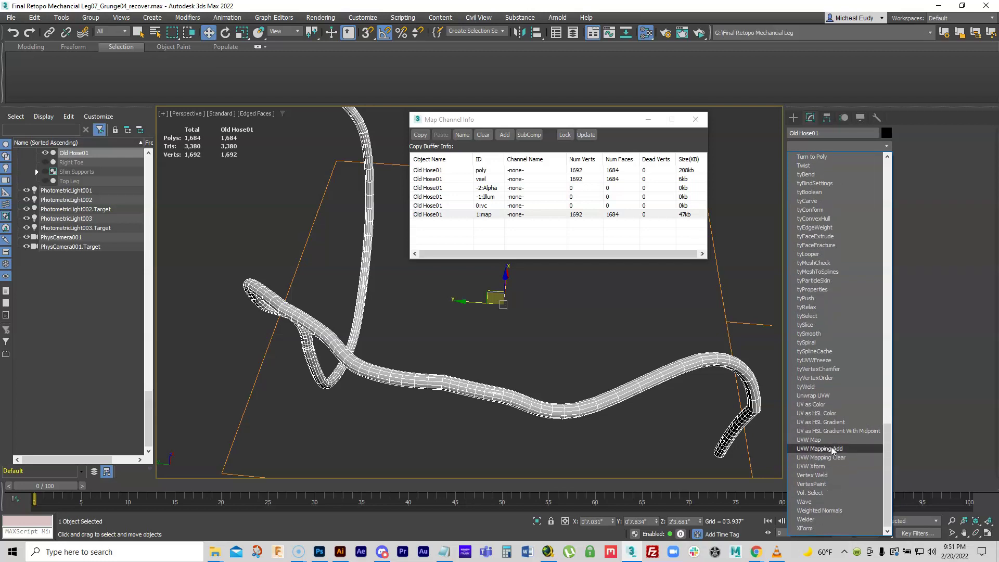
{"action": "left_click", "coordinate": [826, 440]}
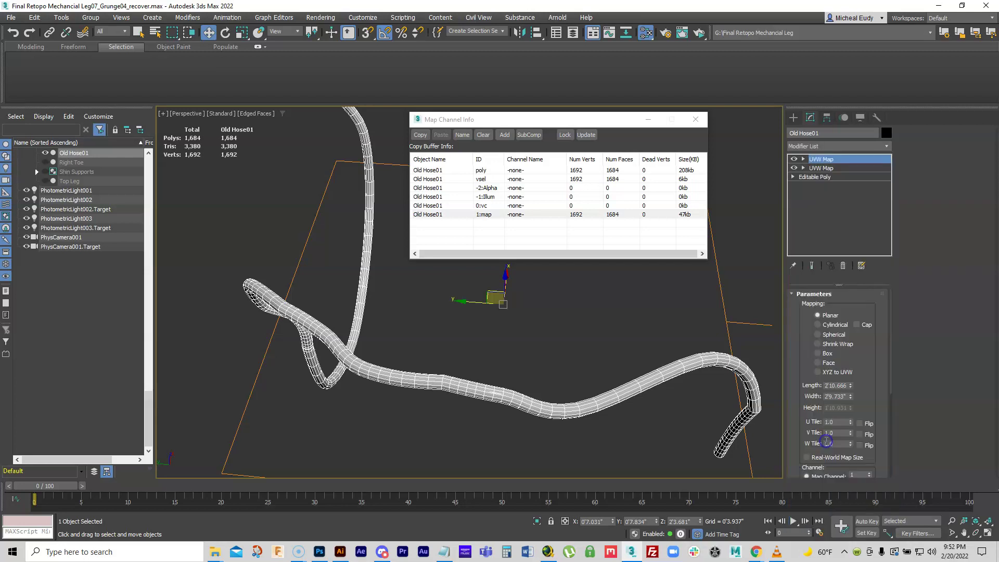
{"action": "left_click", "coordinate": [869, 473]}
{"action": "left_click", "coordinate": [586, 135]}
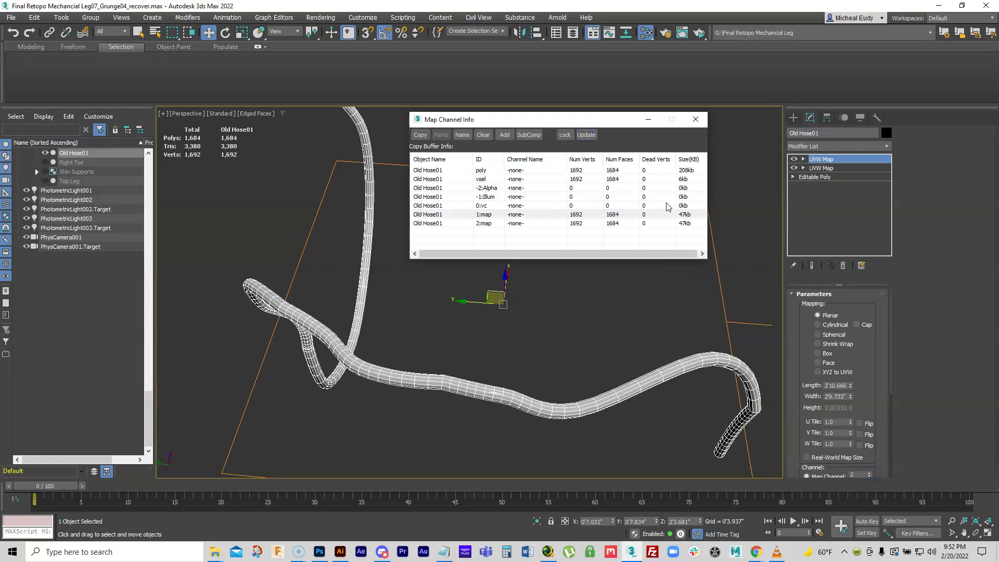
Set the upper UVW Map modifier to map channel 12, refresh the channel info and enlarge its window
{"action": "left_click_drag", "start_coordinate": [839, 284], "coordinate": [839, 218]}
{"action": "left_click_drag", "start_coordinate": [866, 329], "coordinate": [873, 302]}
{"action": "left_click", "coordinate": [858, 380]}
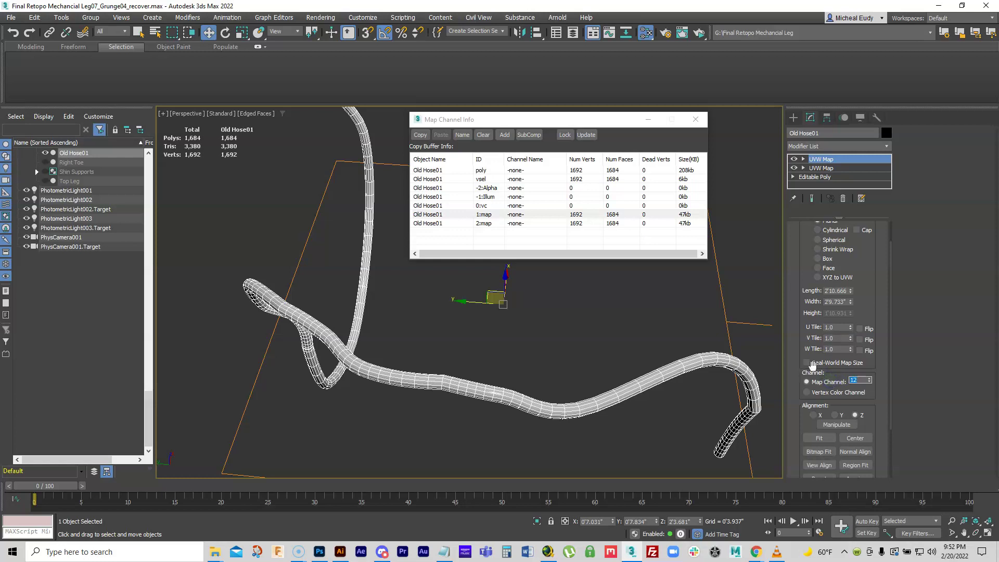
{"action": "left_click", "coordinate": [588, 135]}
{"action": "left_click_drag", "start_coordinate": [541, 263], "coordinate": [536, 452]}
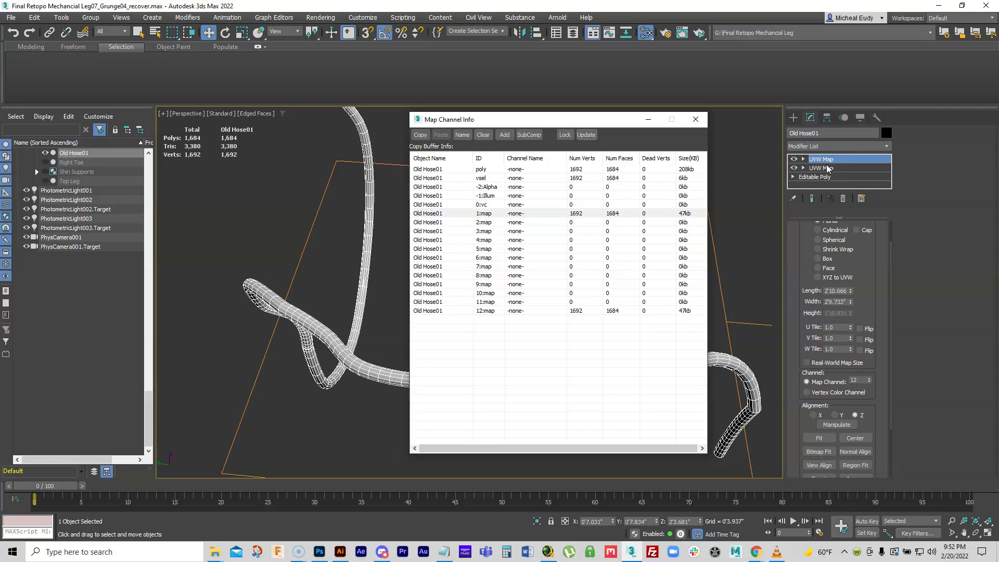
Set the upper UVW Map modifier to map channel 3 and refresh the channel info
{"action": "left_click", "coordinate": [857, 381]}
{"action": "type", "text": "3"}
{"action": "left_click", "coordinate": [585, 135]}
Delete both UVW Map modifiers from Old Hose01, refreshing the channel info after each, and close the Map Channel Info window
{"action": "left_click", "coordinate": [843, 198]}
{"action": "left_click", "coordinate": [586, 135]}
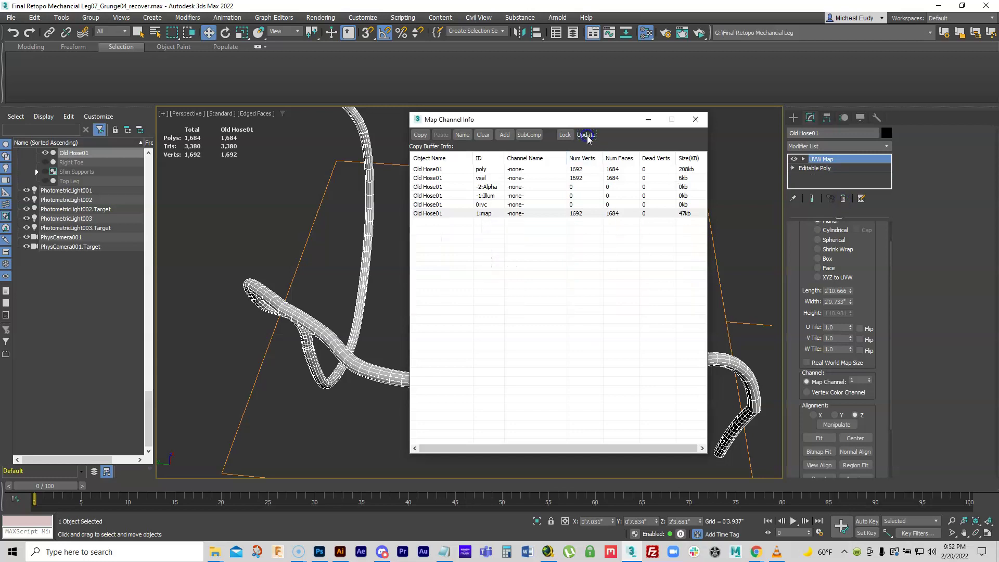
{"action": "left_click", "coordinate": [843, 201]}
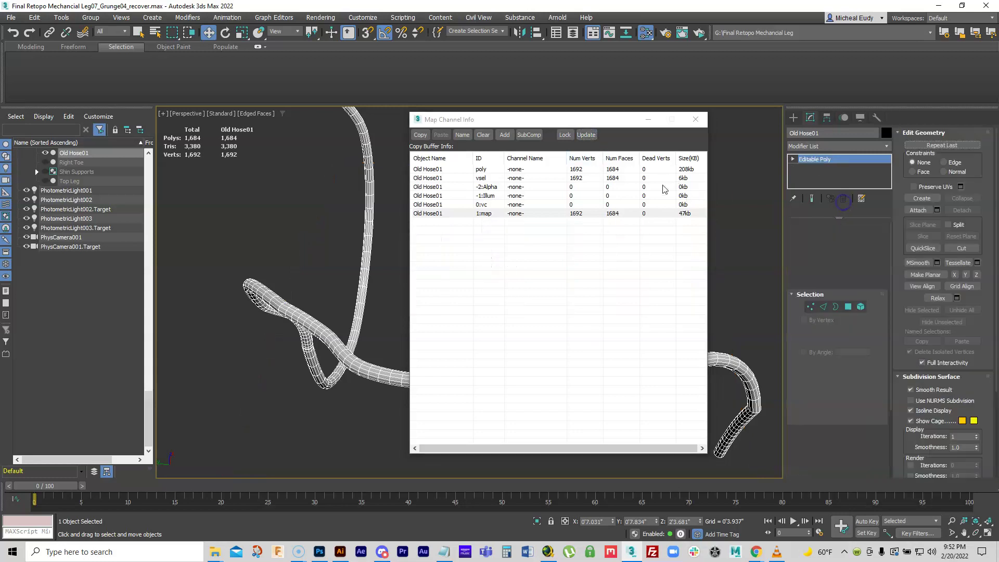
{"action": "left_click", "coordinate": [586, 135]}
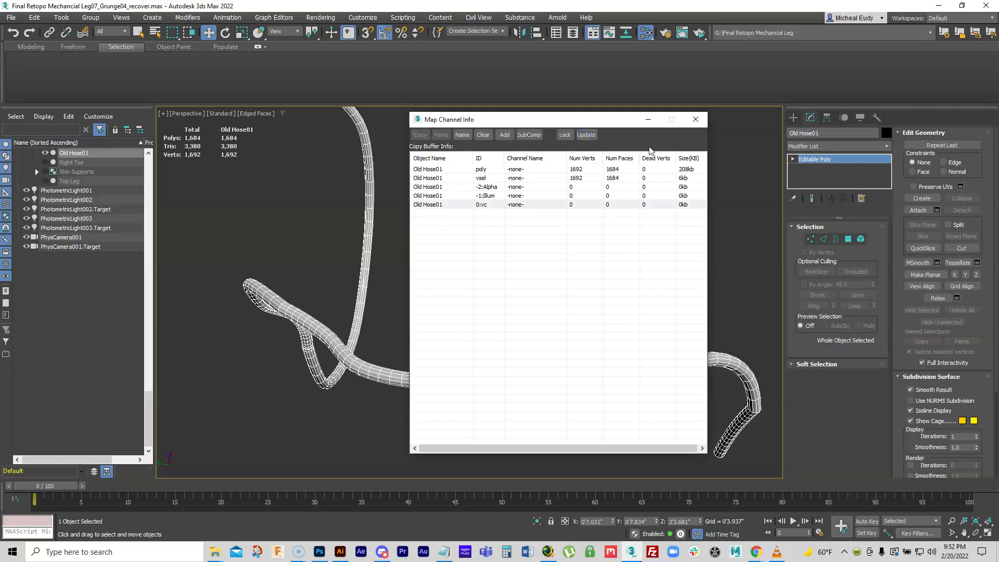
{"action": "left_click", "coordinate": [695, 119]}
Clone Old Hose01 as a Copy named "New Cable"
{"action": "mouse_move", "coordinate": [522, 350]}
{"action": "middle_mouse_down", "text": "alt"}
{"action": "mouse_move", "coordinate": [520, 337]}
{"action": "mouse_move", "coordinate": [504, 346]}
{"action": "mouse_move", "coordinate": [550, 335]}
{"action": "mouse_move", "coordinate": [569, 315]}
{"action": "mouse_move", "coordinate": [512, 369]}
{"action": "mouse_move", "coordinate": [520, 345]}
{"action": "mouse_move", "coordinate": [575, 299]}
{"action": "mouse_move", "coordinate": [515, 354]}
{"action": "mouse_move", "coordinate": [503, 348]}
{"action": "middle_mouse_up", "text": "alt"}
{"action": "scroll", "coordinate": [613, 366], "scroll_direction": "up", "scroll_amount": 5}
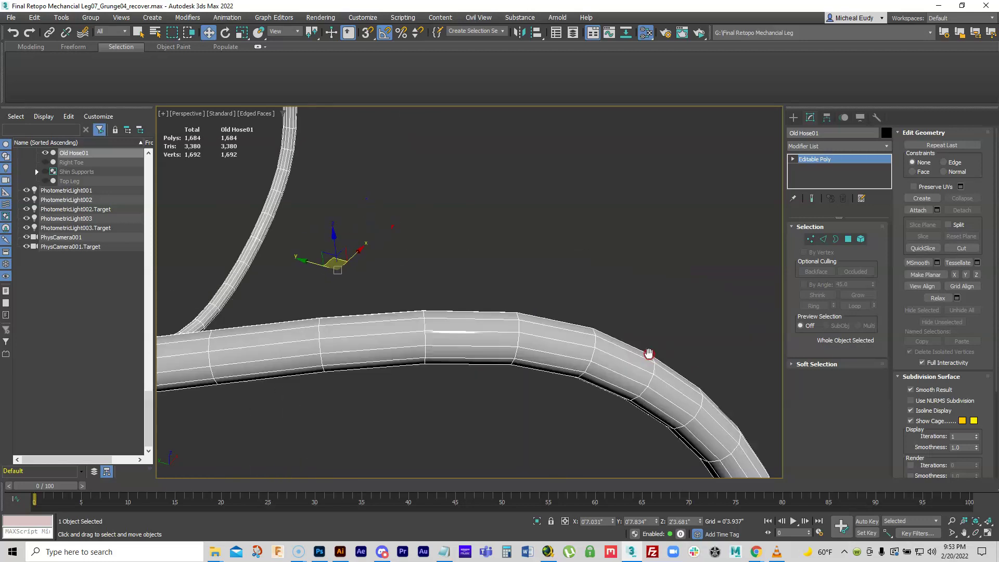
{"action": "middle_click_drag", "start_coordinate": [584, 383], "coordinate": [559, 363], "text": "alt"}
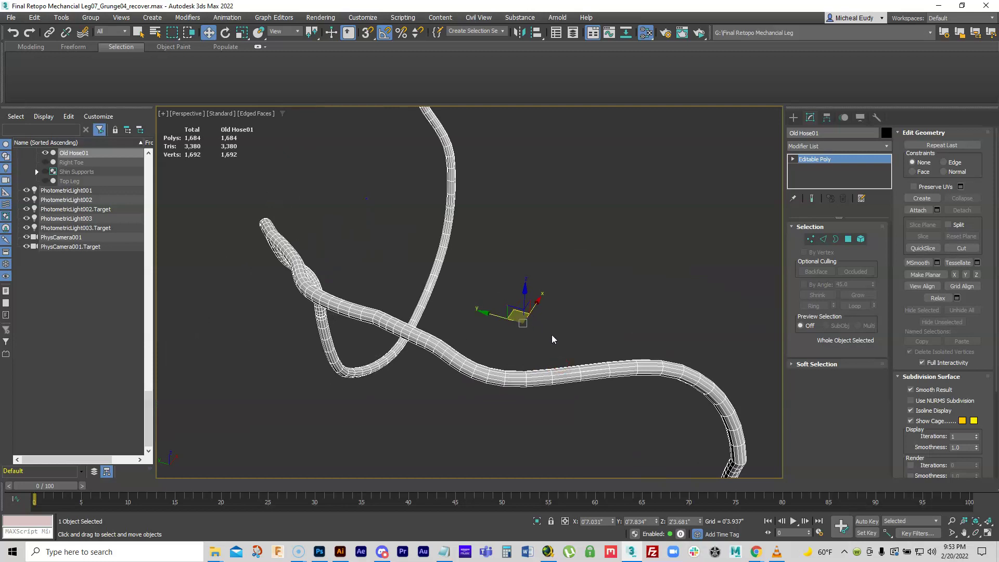
{"action": "right_click", "coordinate": [583, 337]}
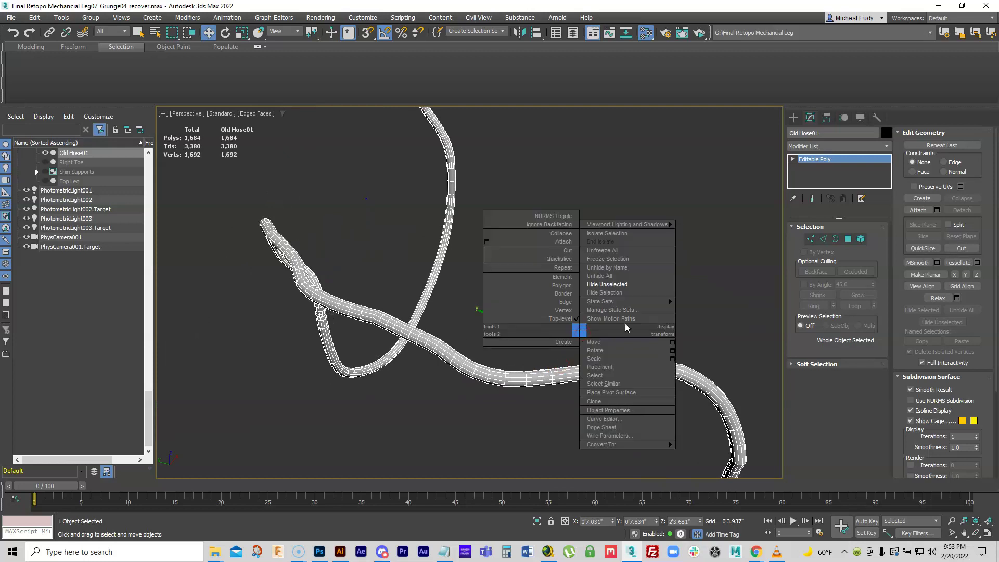
{"action": "left_click", "coordinate": [594, 401]}
{"action": "left_click", "coordinate": [471, 250]}
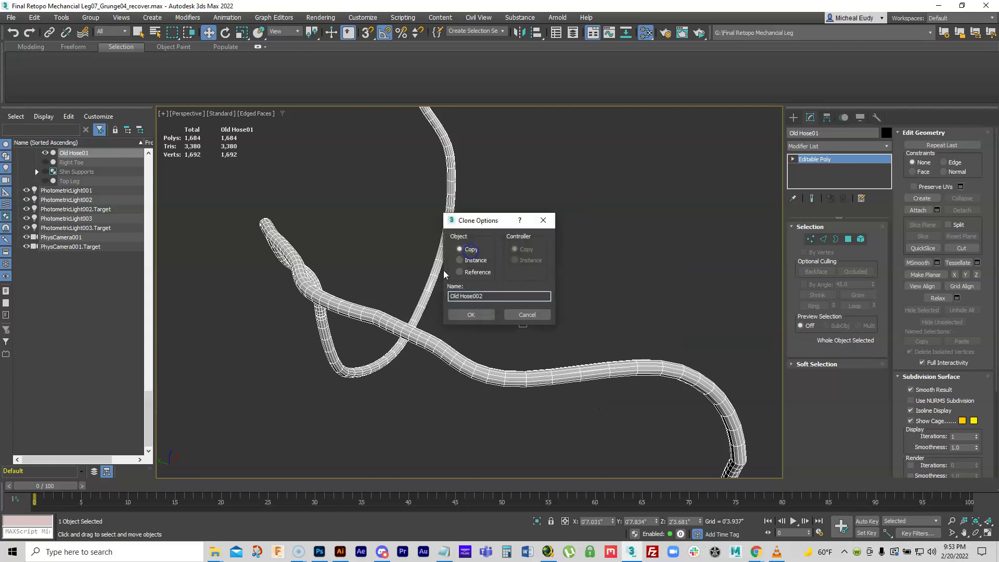
{"action": "left_click_drag", "start_coordinate": [485, 296], "coordinate": [414, 302]}
{"action": "type", "text": "New Cable"}
{"action": "key", "text": "Return"}
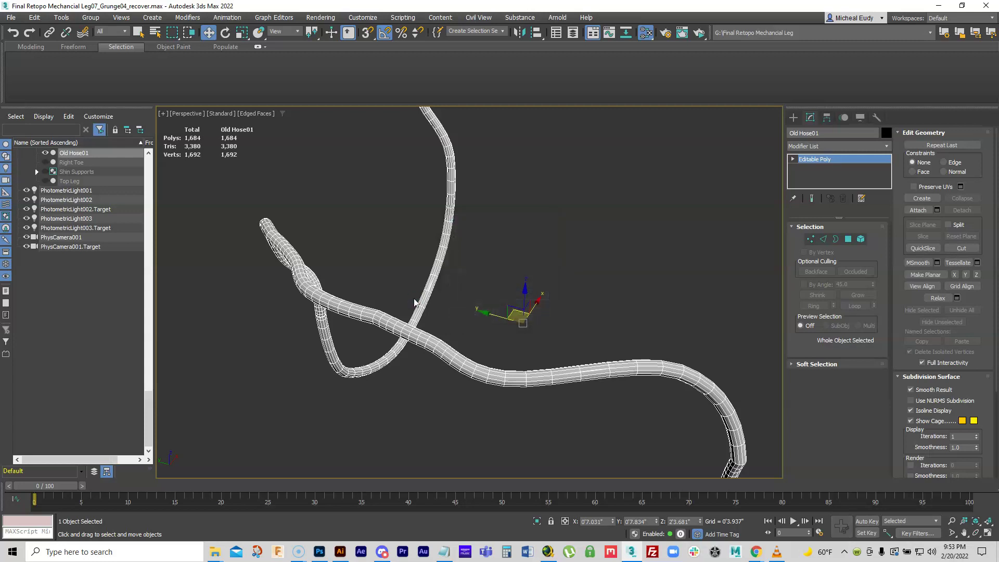
Hide Old Hose01 in the scene and keep New Cable selected
{"action": "scroll", "coordinate": [125, 214], "scroll_direction": "up", "scroll_amount": 3}
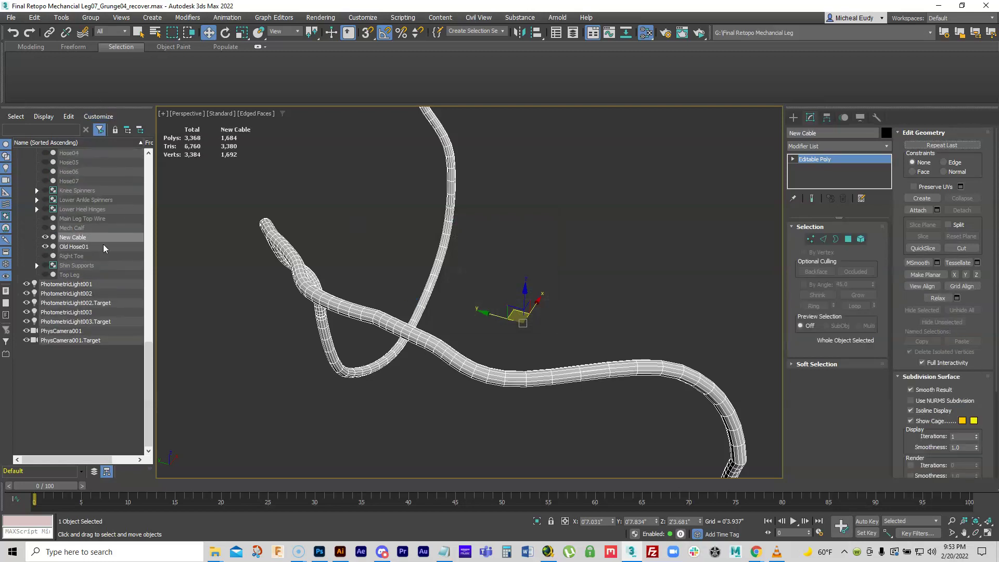
{"action": "left_click", "coordinate": [45, 247]}
{"action": "left_click", "coordinate": [45, 247]}
{"action": "left_click", "coordinate": [45, 246]}
{"action": "left_click", "coordinate": [549, 397]}
{"action": "left_click", "coordinate": [542, 375]}
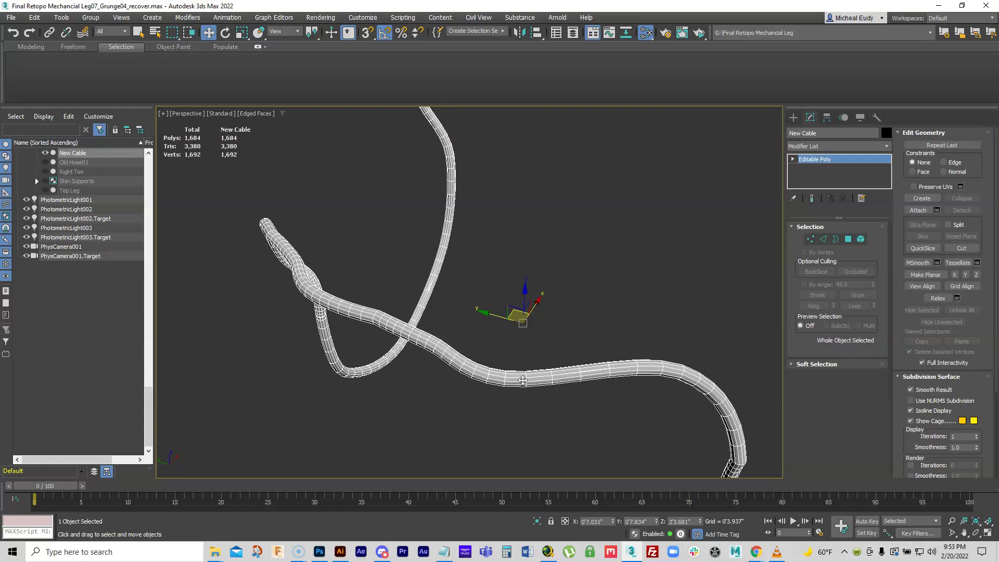
Try selecting the edge loop along the length of New Cable, clear the selection and leave edge editing
{"action": "left_click", "coordinate": [823, 239]}
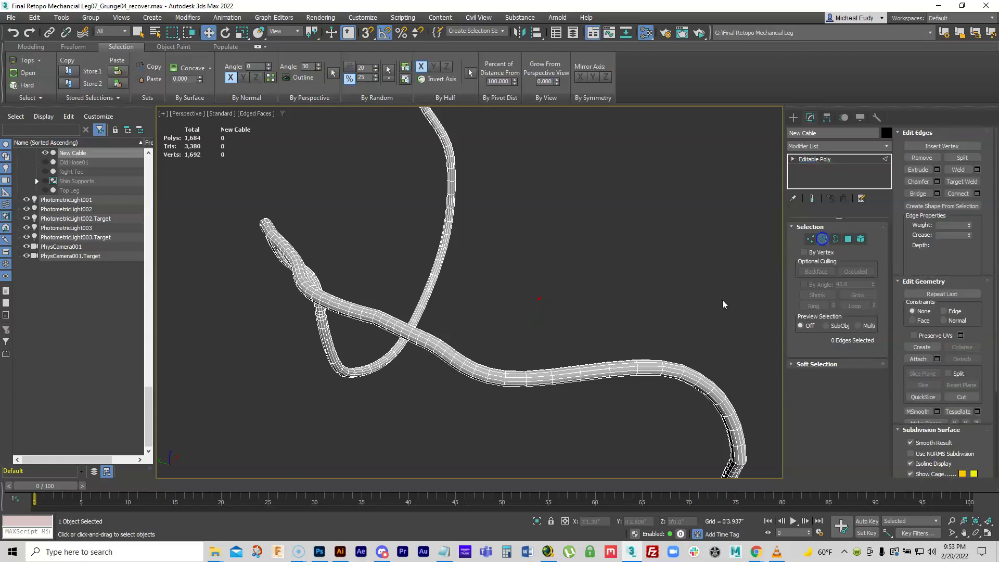
{"action": "double_click", "coordinate": [545, 380]}
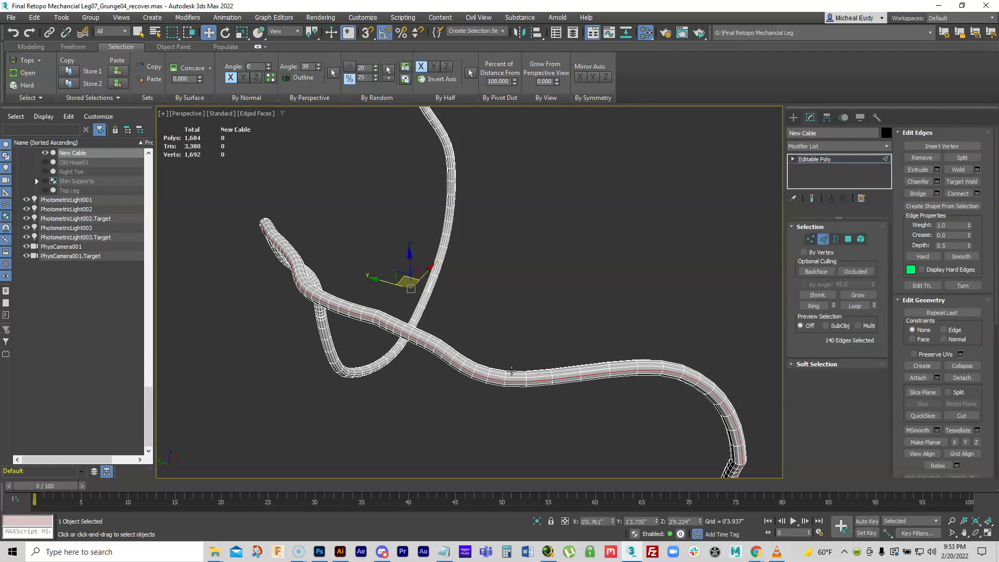
{"action": "left_click", "coordinate": [822, 239]}
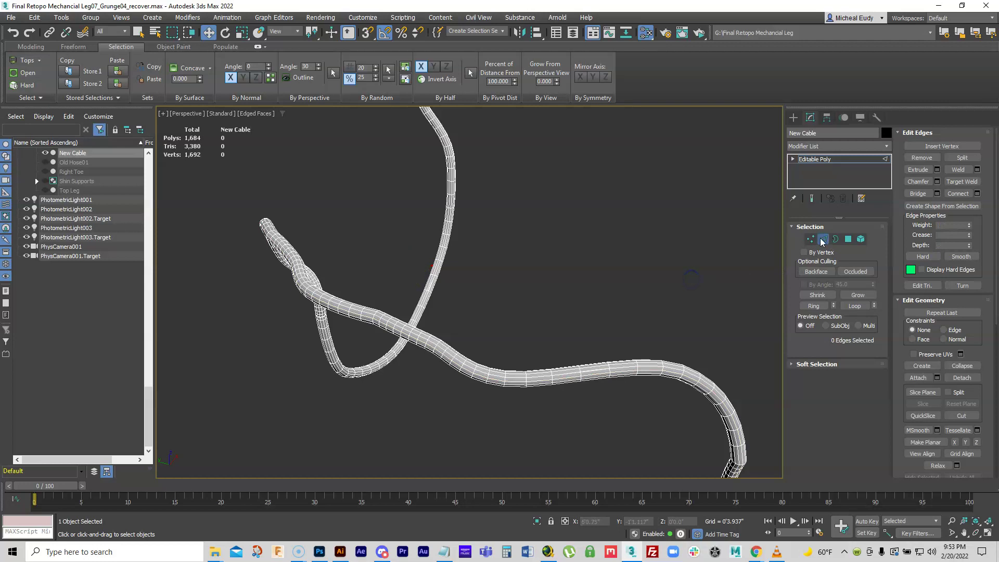
Add a Push modifier to New Cable
{"action": "left_click", "coordinate": [883, 148]}
{"action": "left_click_drag", "start_coordinate": [887, 178], "coordinate": [885, 317]}
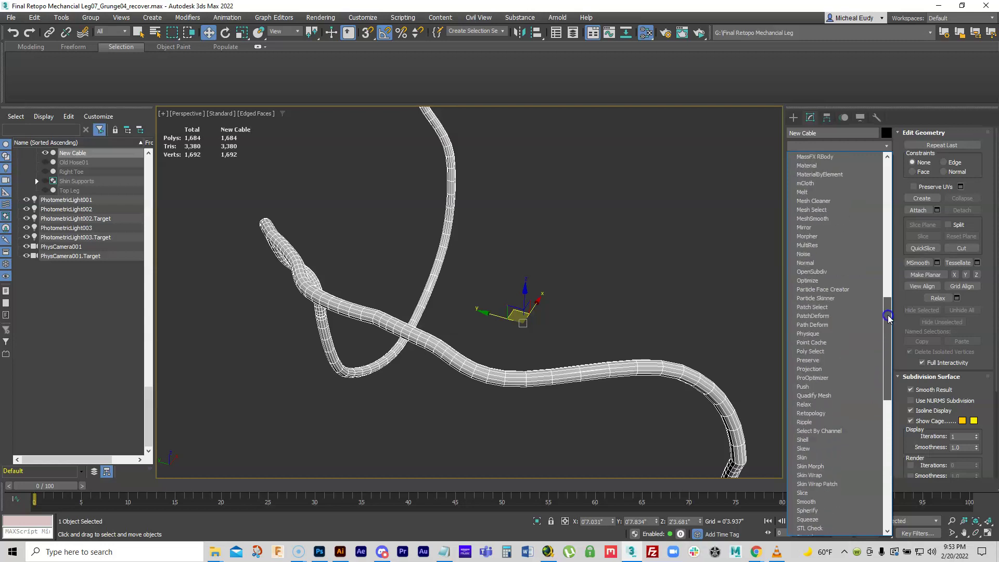
{"action": "left_click", "coordinate": [805, 386]}
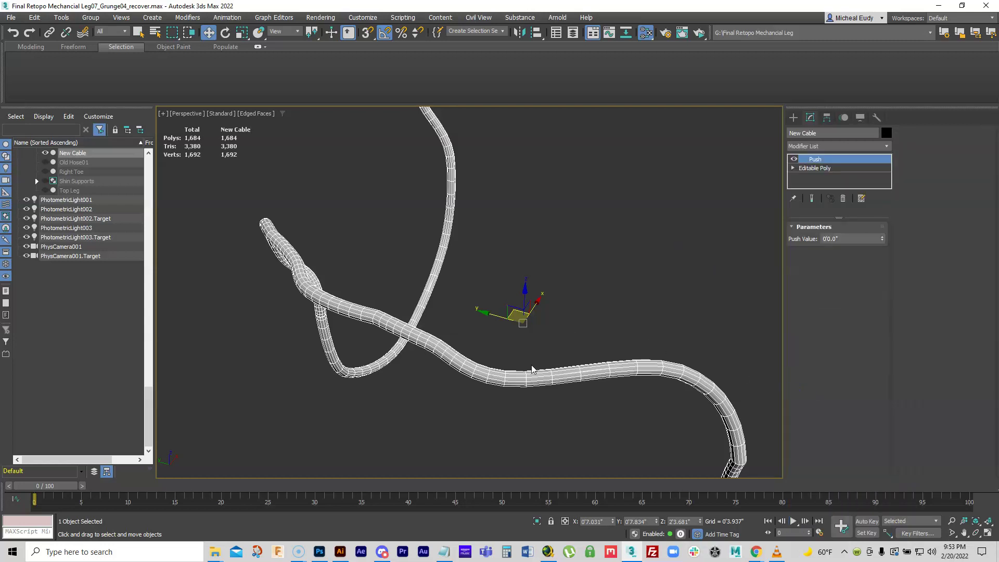
{"action": "scroll", "coordinate": [507, 370], "scroll_direction": "up", "scroll_amount": 3}
{"action": "mouse_move", "coordinate": [506, 371]}
{"action": "middle_mouse_down"}
{"action": "mouse_move", "coordinate": [563, 297]}
{"action": "mouse_move", "coordinate": [515, 377]}
{"action": "mouse_move", "coordinate": [511, 368]}
{"action": "middle_mouse_up"}
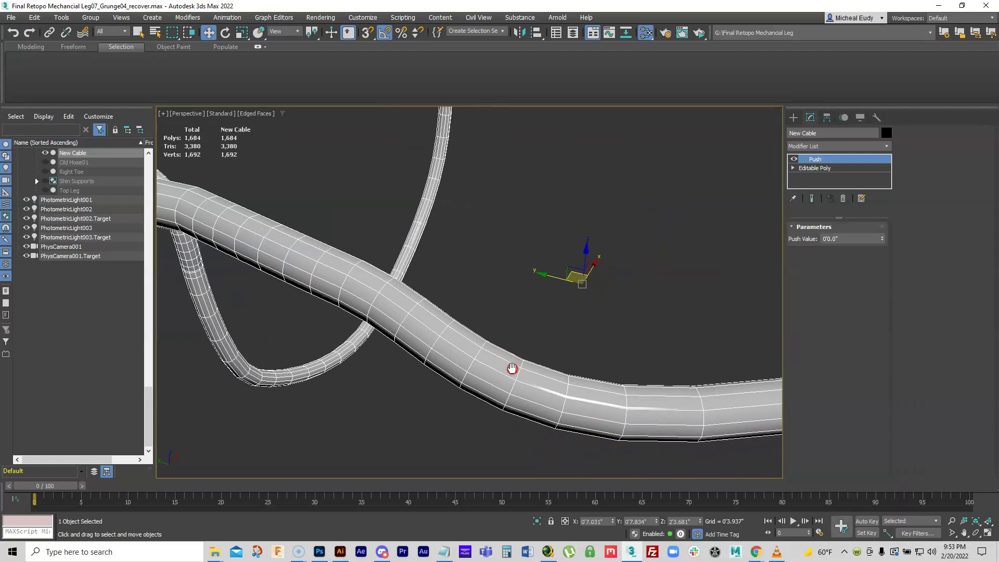
Shrink New Cable to a thin line by setting the Push value to -0'0.394"
{"action": "left_click_drag", "start_coordinate": [885, 239], "coordinate": [883, 228]}
{"action": "left_click_drag", "start_coordinate": [883, 228], "coordinate": [882, 241]}
{"action": "left_click", "coordinate": [883, 240]}
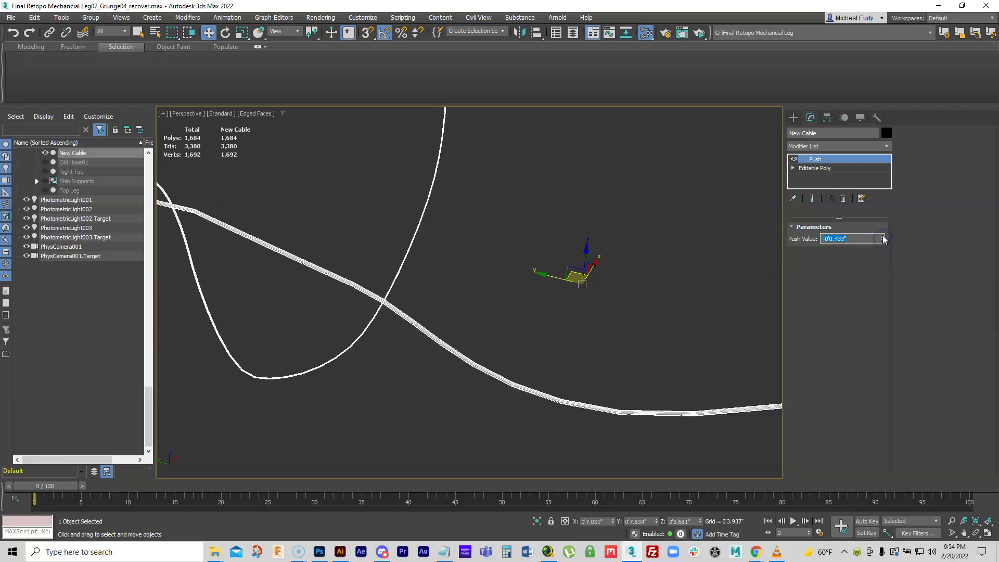
{"action": "left_click", "coordinate": [883, 237]}
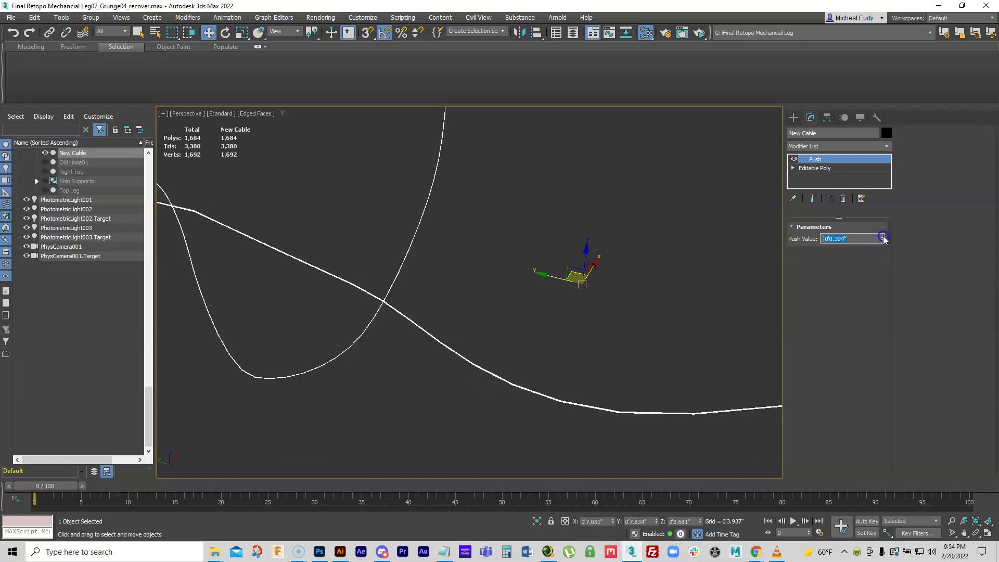
{"action": "scroll", "coordinate": [749, 274], "scroll_direction": "up", "scroll_amount": 3}
{"action": "scroll", "coordinate": [704, 270], "scroll_direction": "down", "scroll_amount": 5}
{"action": "middle_click_drag", "start_coordinate": [319, 422], "coordinate": [341, 408]}
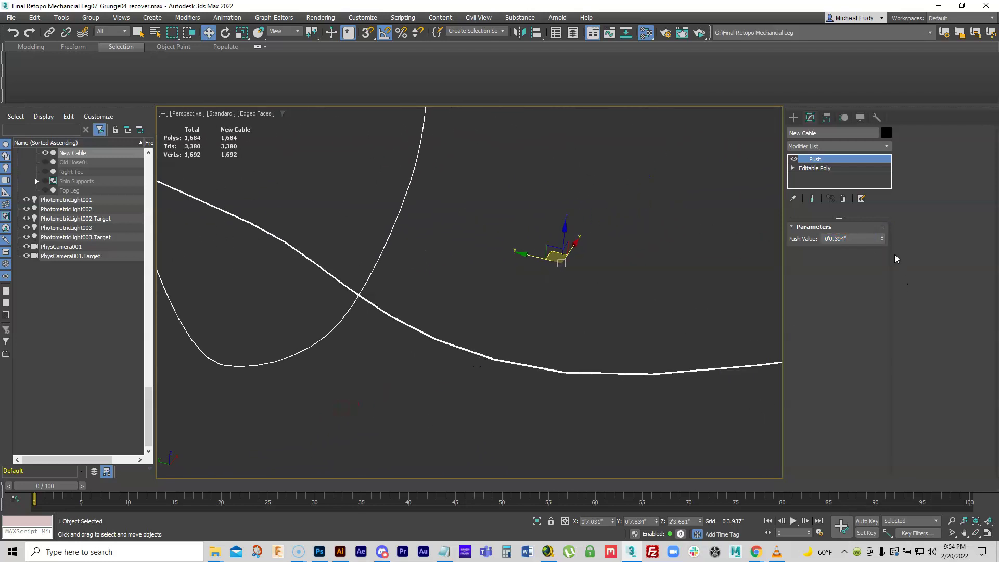
{"action": "left_click", "coordinate": [883, 241]}
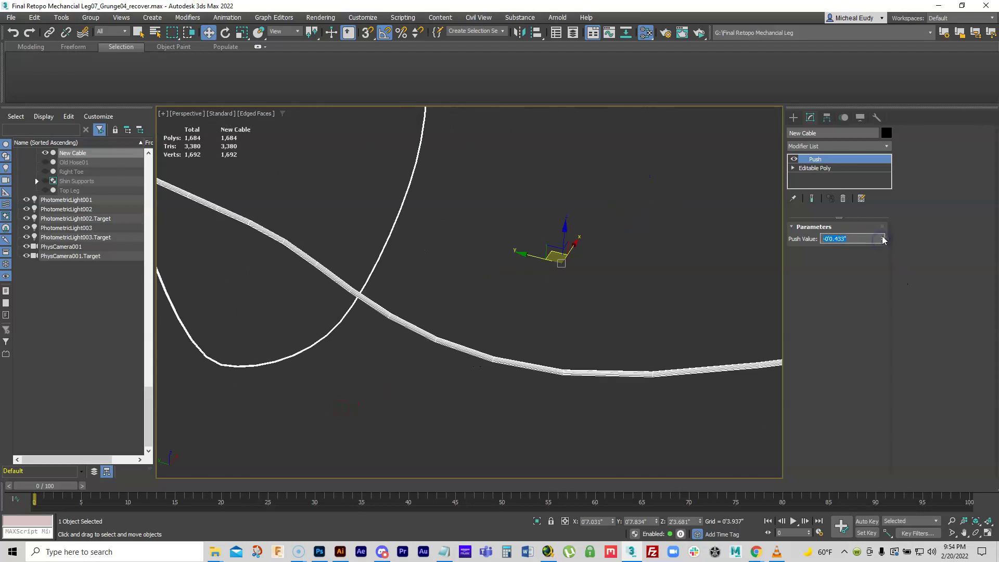
{"action": "left_click", "coordinate": [883, 236]}
{"action": "scroll", "coordinate": [571, 381], "scroll_direction": "up", "scroll_amount": 6}
{"action": "scroll", "coordinate": [571, 381], "scroll_direction": "down", "scroll_amount": 4}
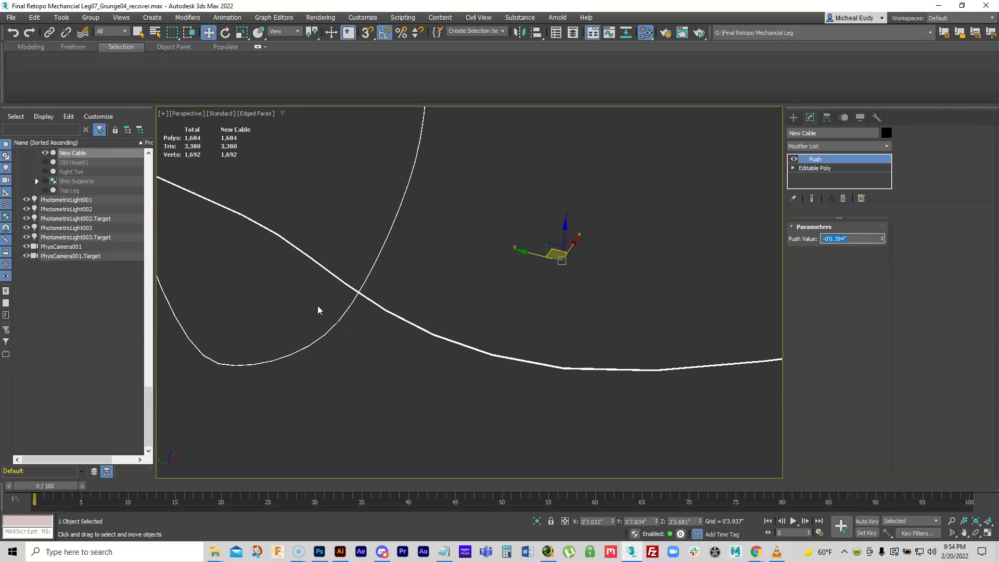
{"action": "type", "text": "7"}
{"action": "key", "text": "Return"}
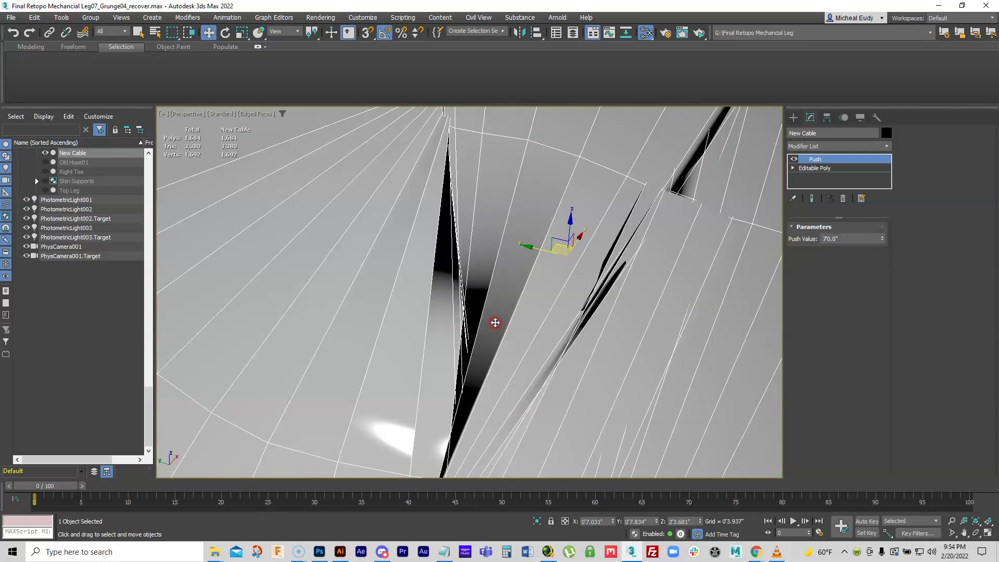
{"action": "key", "text": "7"}
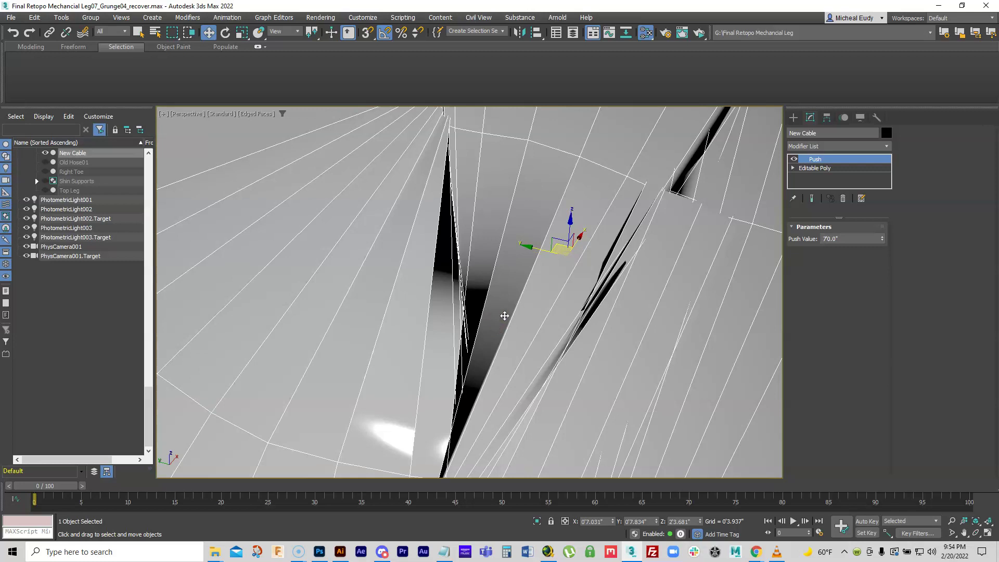
{"action": "key", "text": "ctrl+z"}
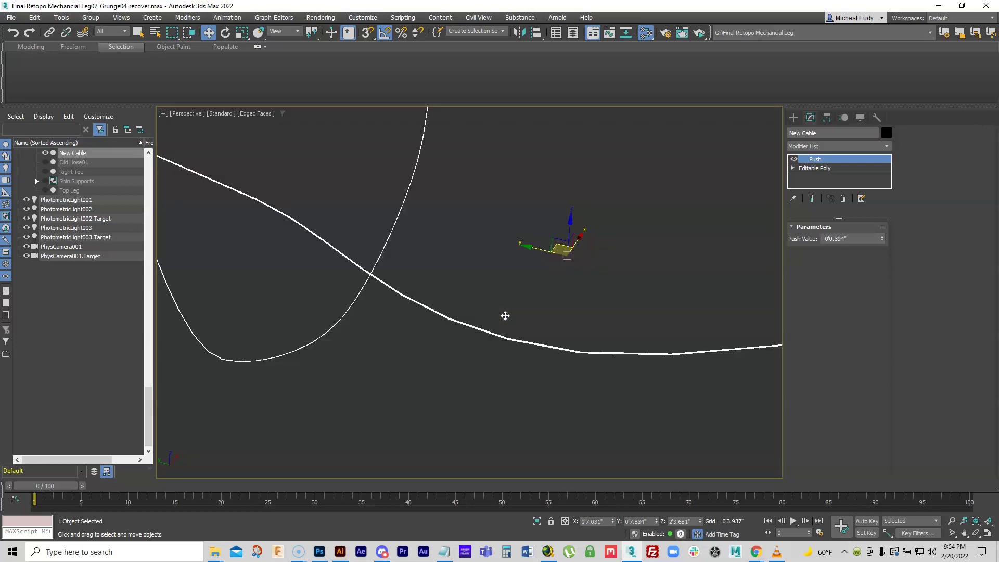
Reselect the thinned New Cable and convert it to an Editable Poly
{"action": "left_click", "coordinate": [576, 309]}
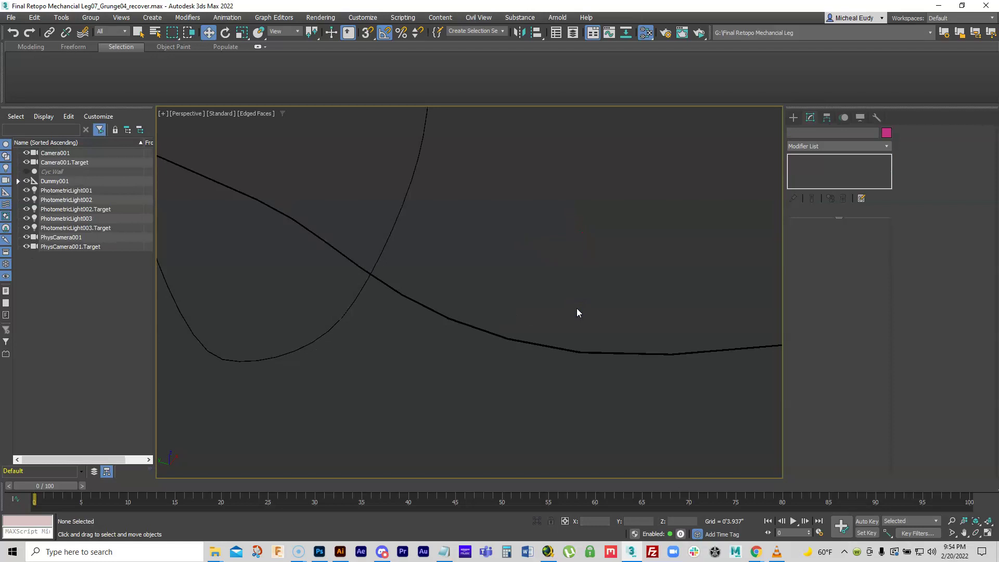
{"action": "left_click", "coordinate": [487, 331]}
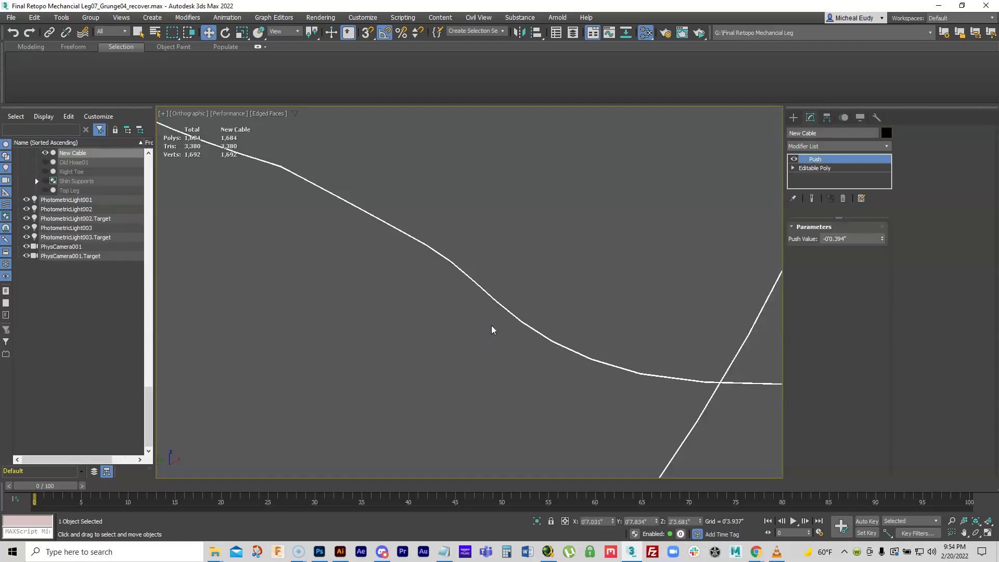
{"action": "middle_click_drag", "start_coordinate": [540, 323], "coordinate": [631, 345], "text": "alt"}
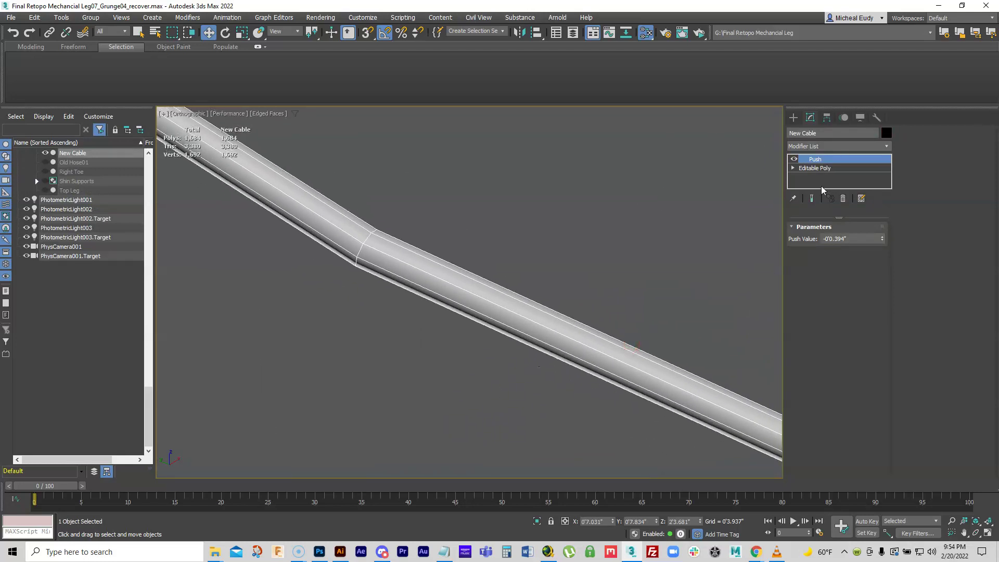
{"action": "right_click", "coordinate": [505, 309]}
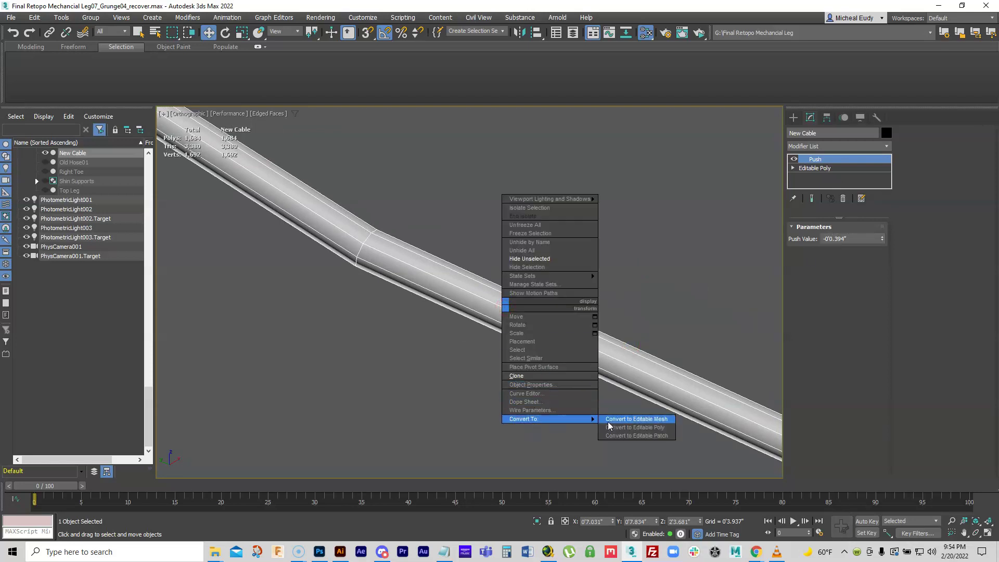
{"action": "left_click", "coordinate": [633, 418]}
Select a lengthwise edge loop on New Cable and create a Linear shape from it, keeping the name Shape001
{"action": "left_click", "coordinate": [823, 239]}
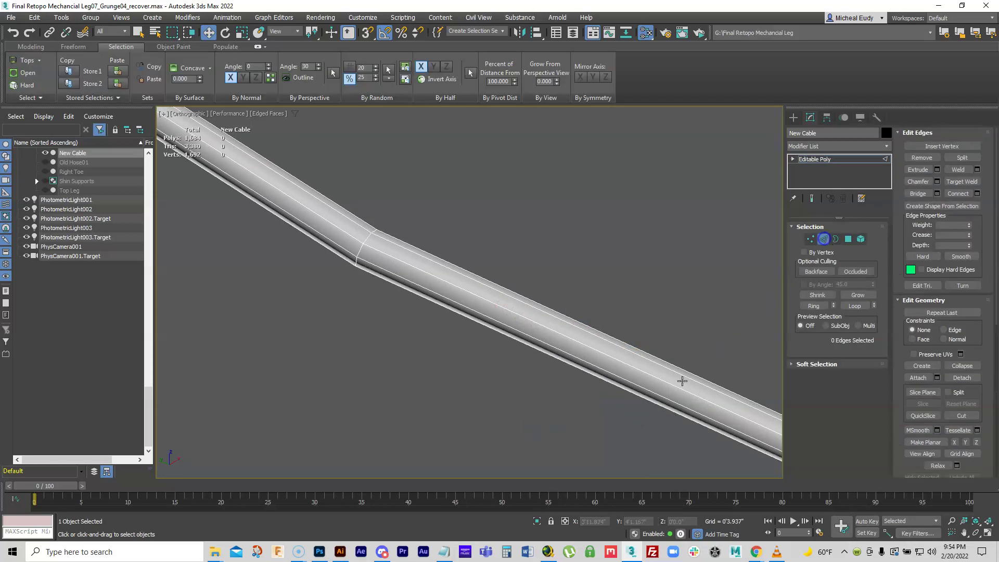
{"action": "left_click", "coordinate": [660, 380]}
{"action": "double_click", "coordinate": [659, 380]}
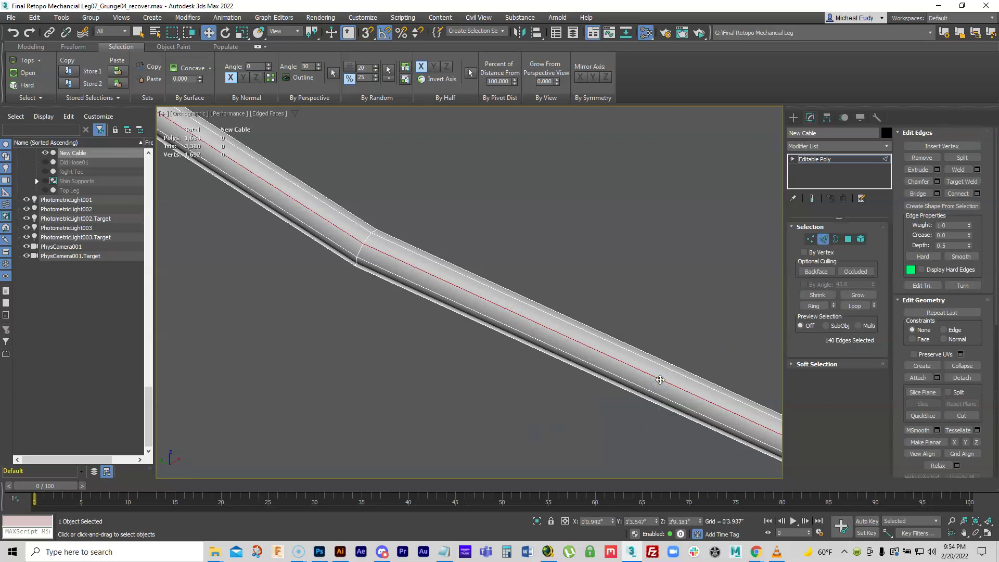
{"action": "left_click", "coordinate": [947, 206]}
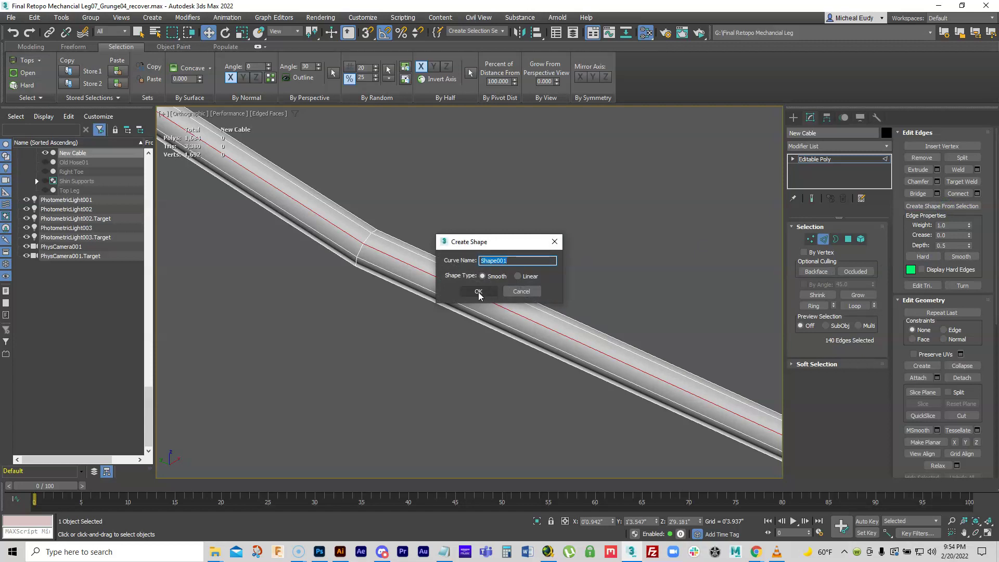
{"action": "left_click", "coordinate": [517, 276]}
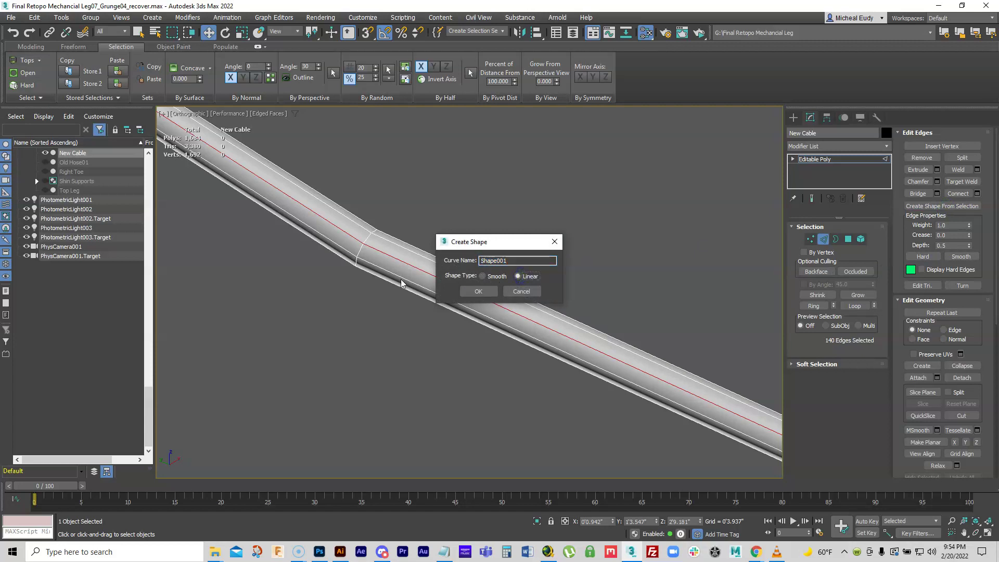
{"action": "left_click", "coordinate": [477, 292]}
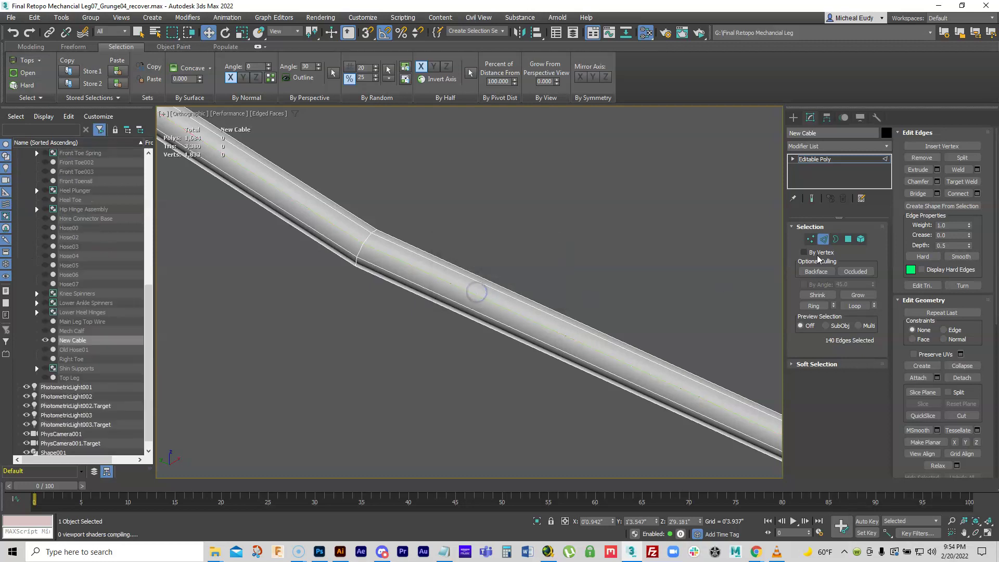
Leave edge editing, delete the New Cable mesh and select the Shape001 spline
{"action": "left_click", "coordinate": [823, 239]}
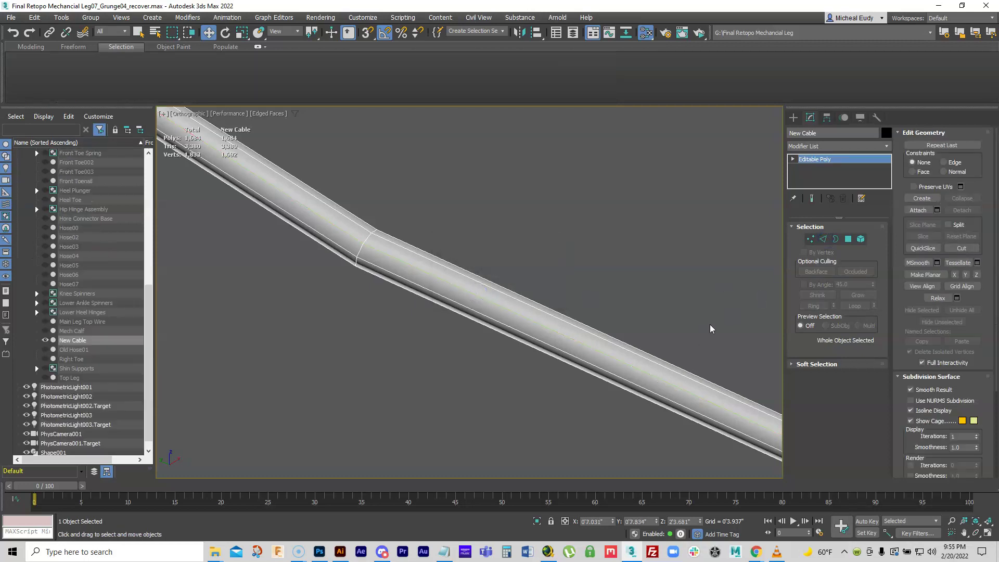
{"action": "key", "text": "Delete"}
{"action": "left_click", "coordinate": [591, 347]}
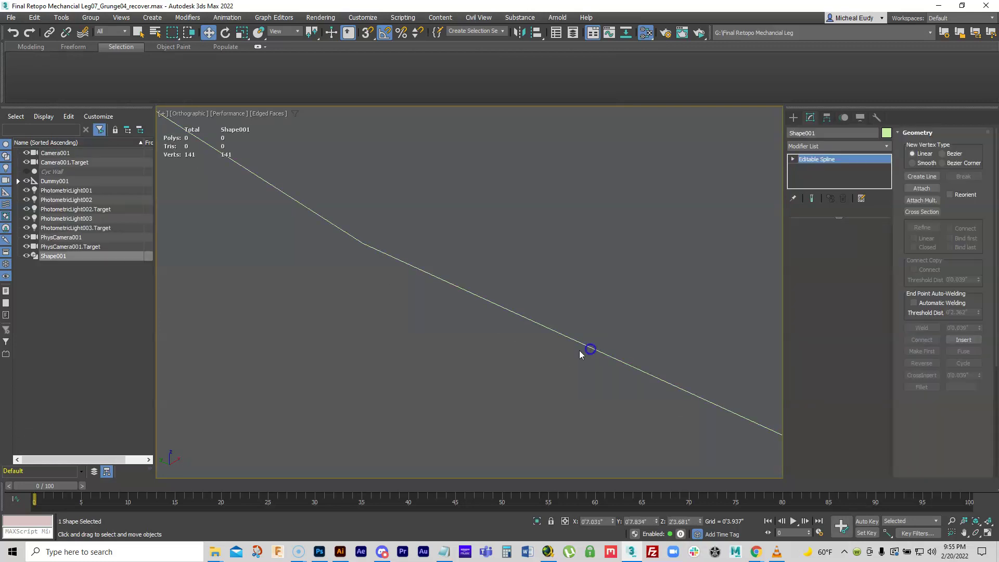
{"action": "scroll", "coordinate": [494, 333], "scroll_direction": "down", "scroll_amount": 6}
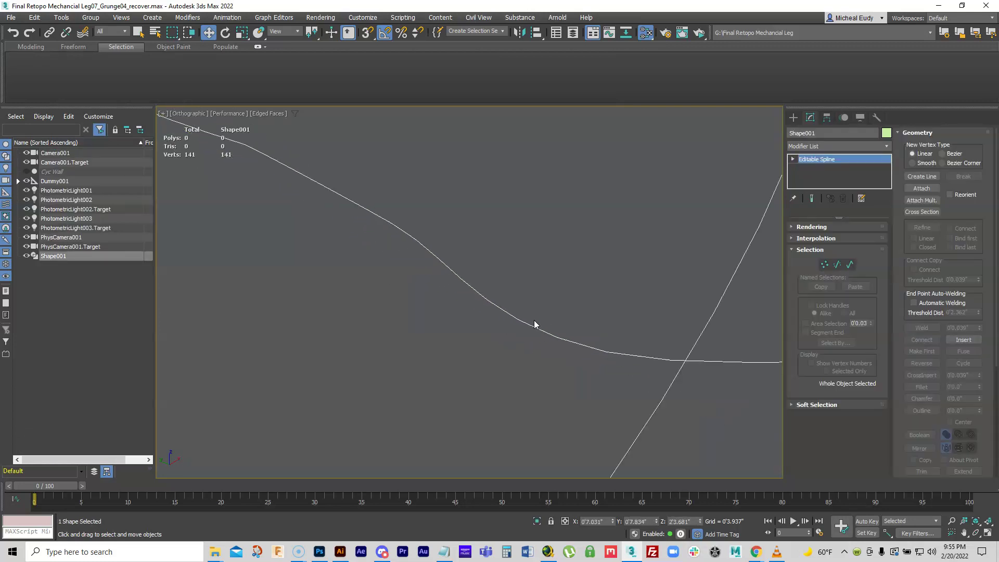
{"action": "middle_click_drag", "start_coordinate": [553, 326], "coordinate": [484, 325]}
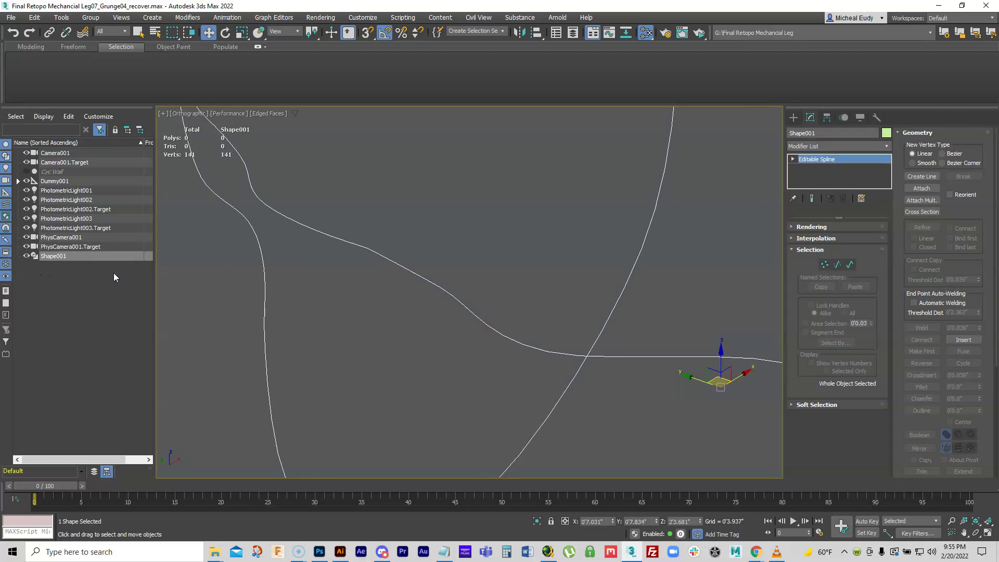
{"action": "scroll", "coordinate": [400, 294], "scroll_direction": "down", "scroll_amount": 2}
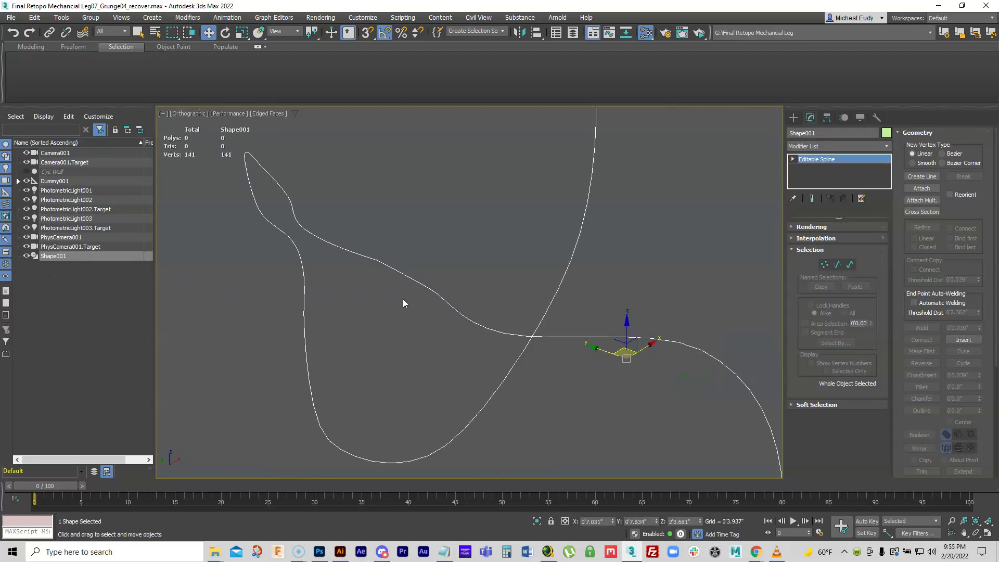
Reselect the Shape001 spline and isolate it
{"action": "left_click", "coordinate": [395, 298]}
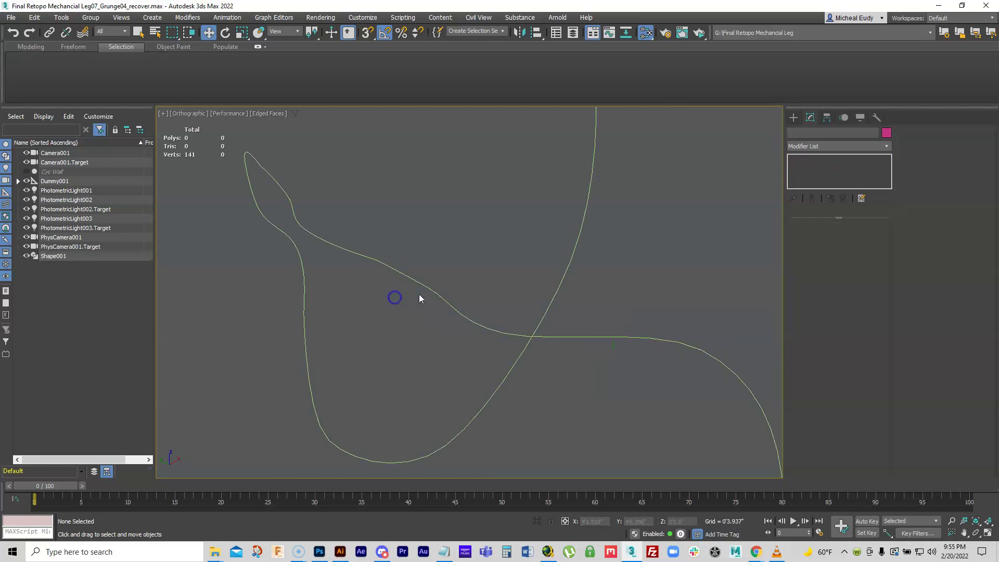
{"action": "left_click", "coordinate": [442, 296]}
{"action": "right_click", "coordinate": [440, 295]}
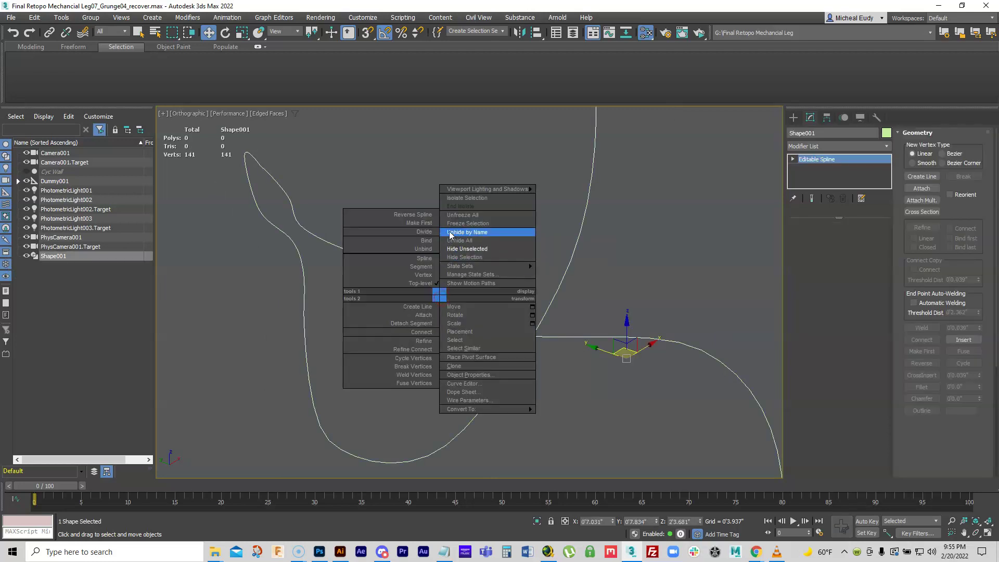
{"action": "left_click", "coordinate": [457, 199]}
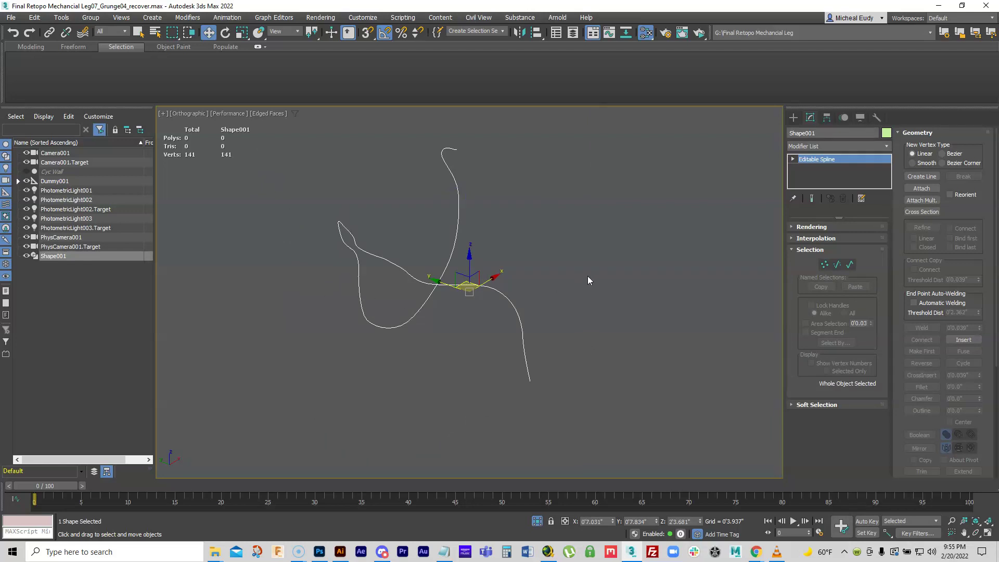
Enable the Shape001 spline's thickness in both the renderer and the viewport
{"action": "left_click", "coordinate": [792, 227]}
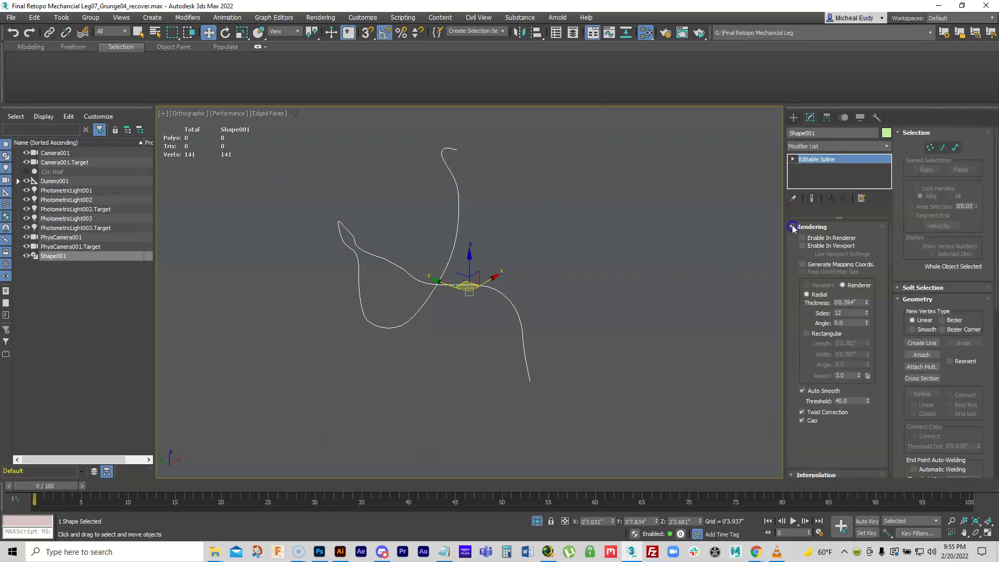
{"action": "left_click", "coordinate": [802, 238]}
{"action": "left_click", "coordinate": [803, 246]}
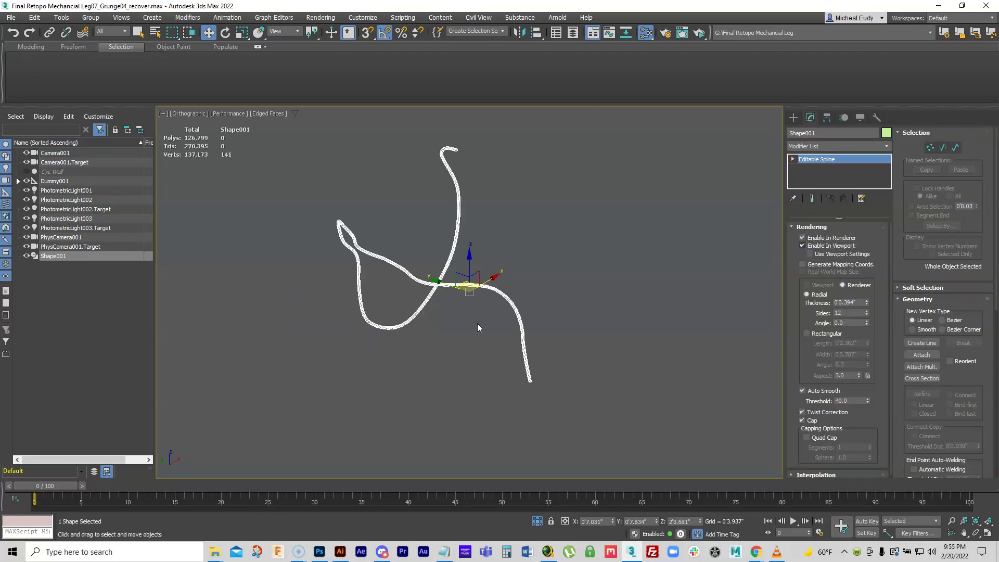
Unhide all objects, add Old Hose01 to the selection with Shape001 and hide everything unselected
{"action": "right_click", "coordinate": [246, 264]}
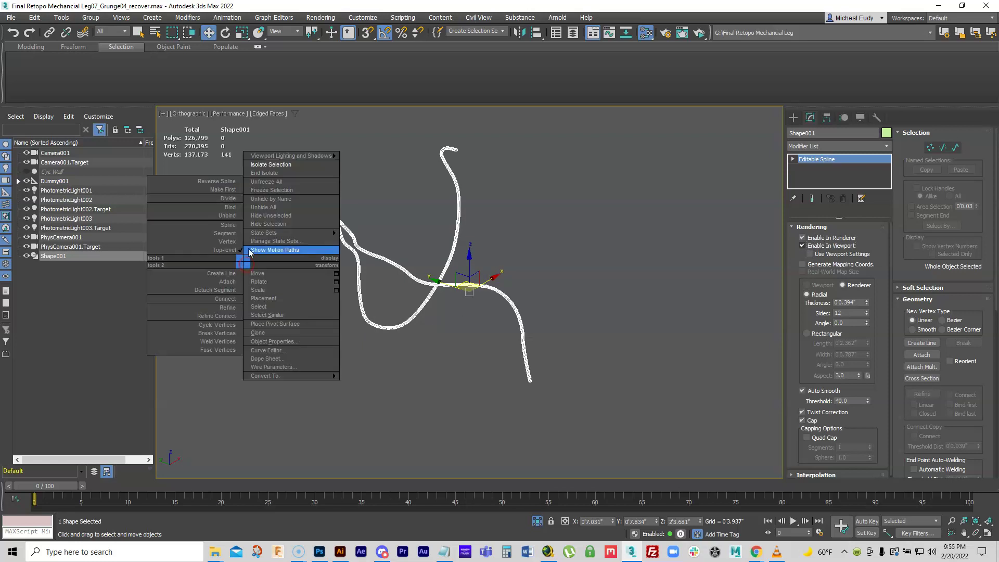
{"action": "left_click", "coordinate": [262, 207]}
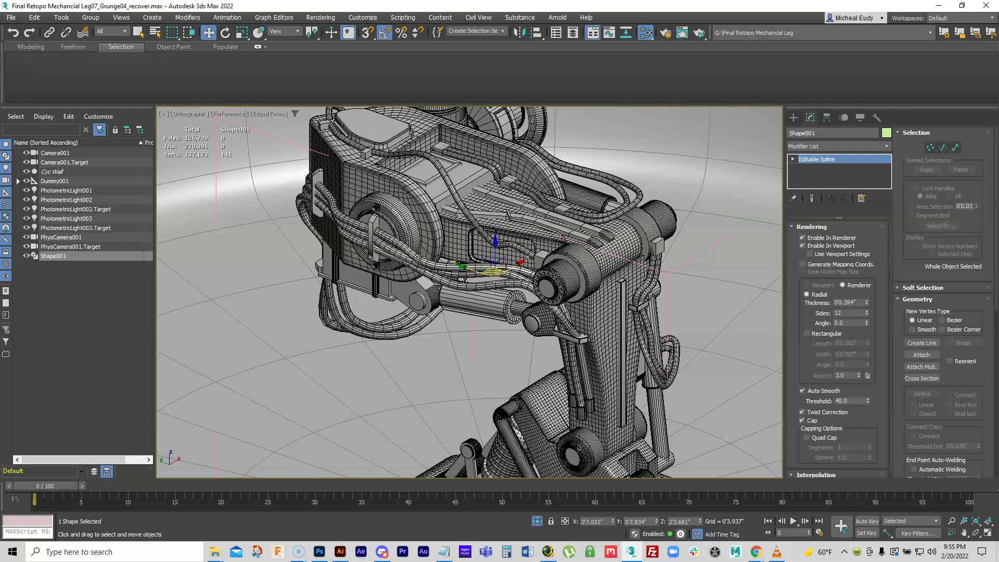
{"action": "left_click", "coordinate": [417, 254], "text": "ctrl"}
{"action": "right_click", "coordinate": [420, 255]}
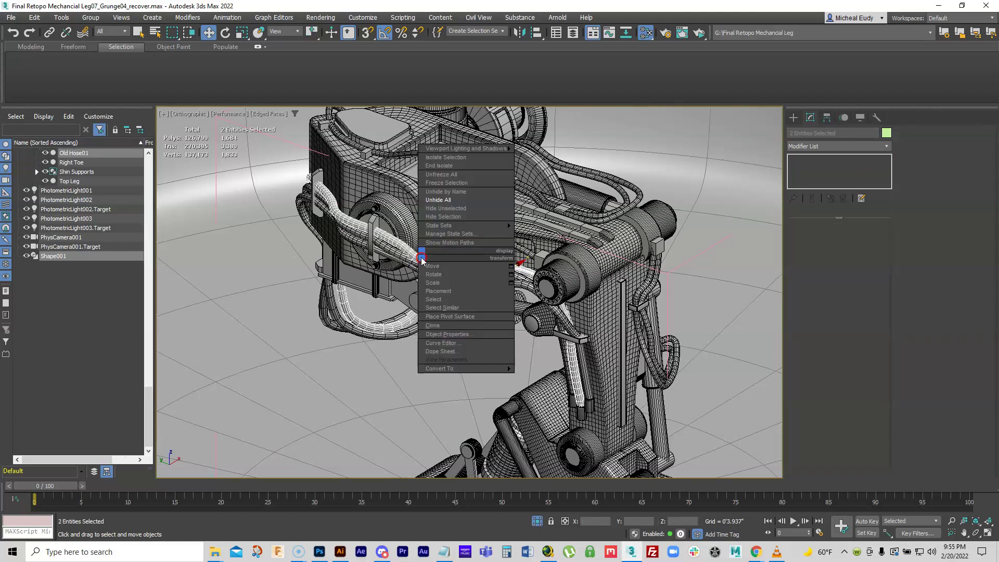
{"action": "left_click", "coordinate": [454, 208]}
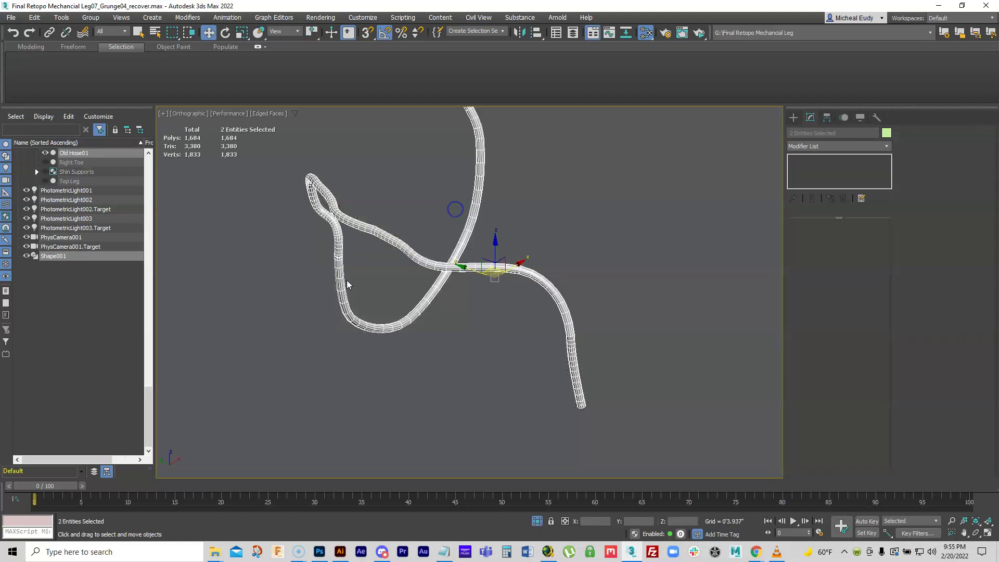
Clear the selection and hide Shape001, leaving only Old Hose01 displayed
{"action": "left_click", "coordinate": [255, 274]}
{"action": "left_click", "coordinate": [26, 257]}
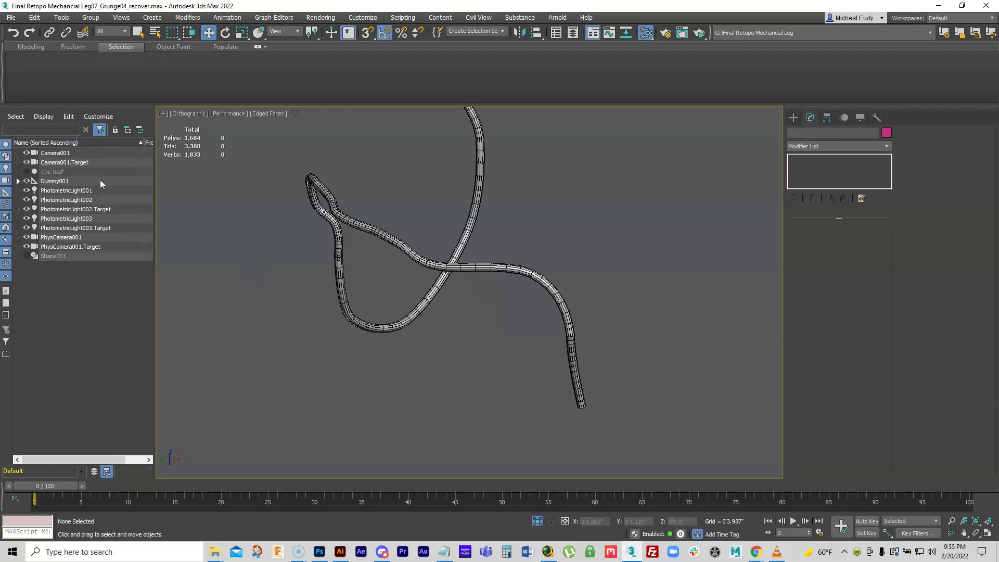
Select Old Hose01, sort the scene objects by layer and unhide Shape001
{"action": "left_click", "coordinate": [364, 224]}
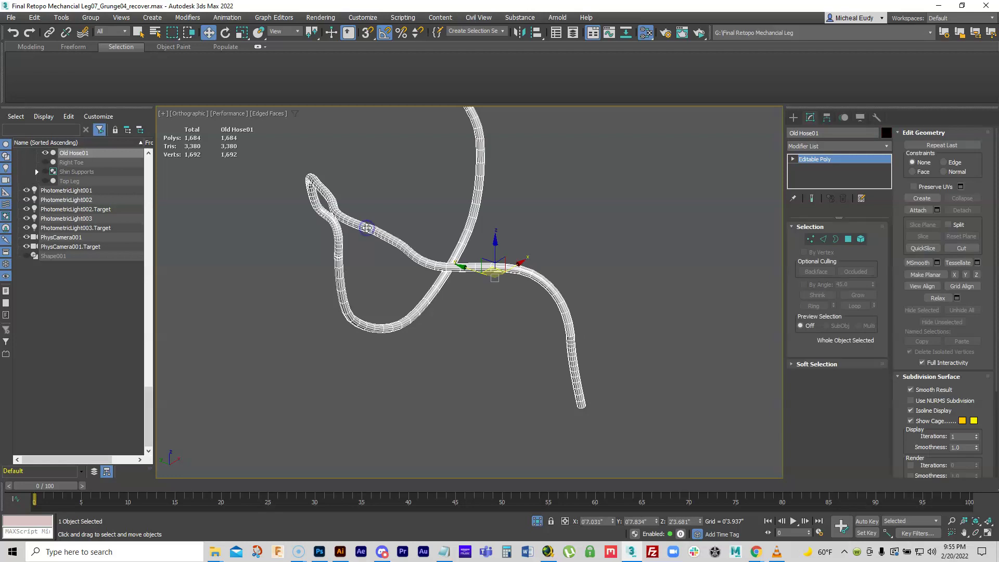
{"action": "scroll", "coordinate": [148, 364], "scroll_direction": "up", "scroll_amount": 4}
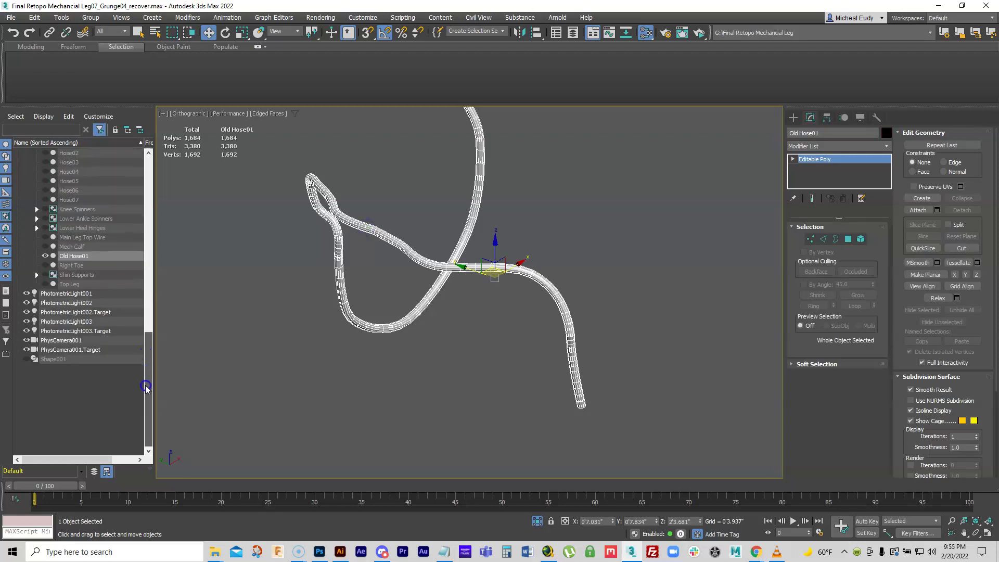
{"action": "left_click", "coordinate": [92, 473]}
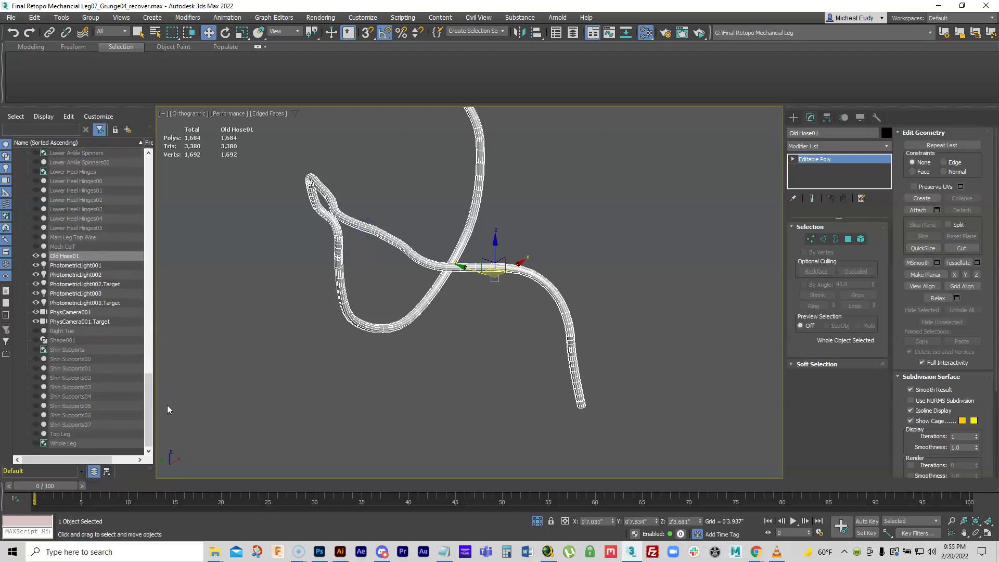
{"action": "scroll", "coordinate": [147, 385], "scroll_direction": "up", "scroll_amount": 3}
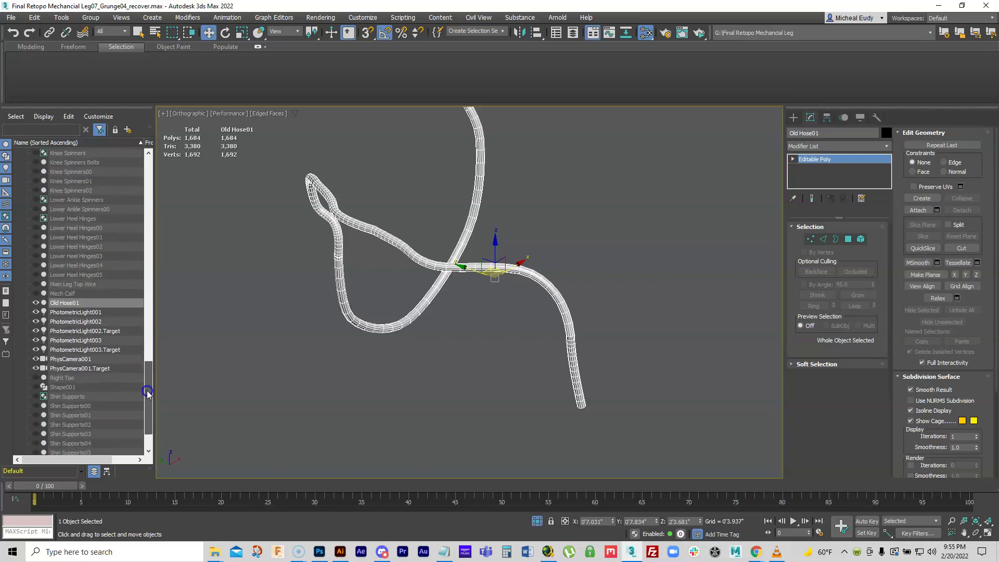
{"action": "scroll", "coordinate": [147, 393], "scroll_direction": "up", "scroll_amount": 2}
{"action": "scroll", "coordinate": [149, 428], "scroll_direction": "down", "scroll_amount": 4}
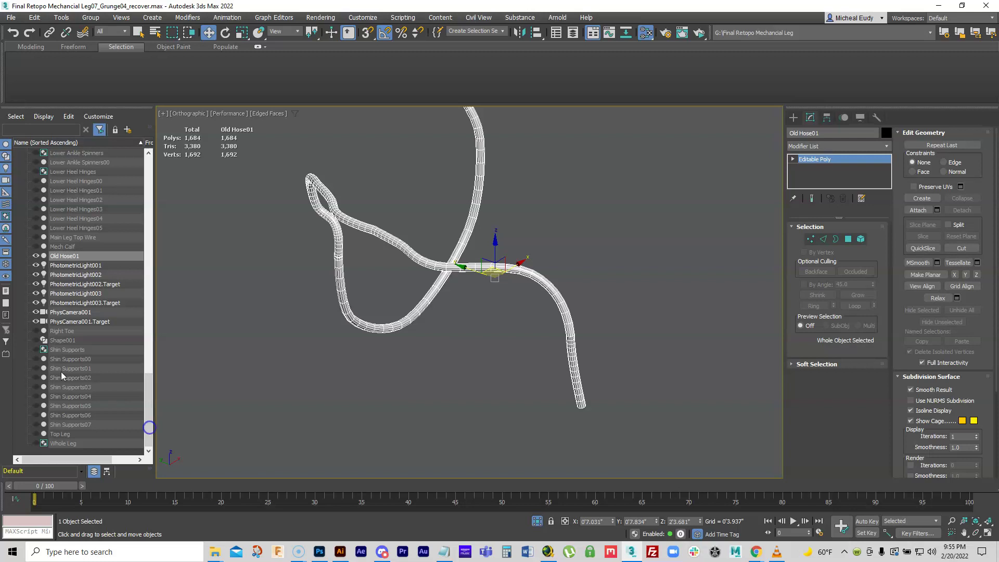
{"action": "left_click", "coordinate": [35, 340]}
Select Old Hose01 and Shape001 together and create a new layer containing both
{"action": "left_click_drag", "start_coordinate": [358, 190], "coordinate": [385, 262]}
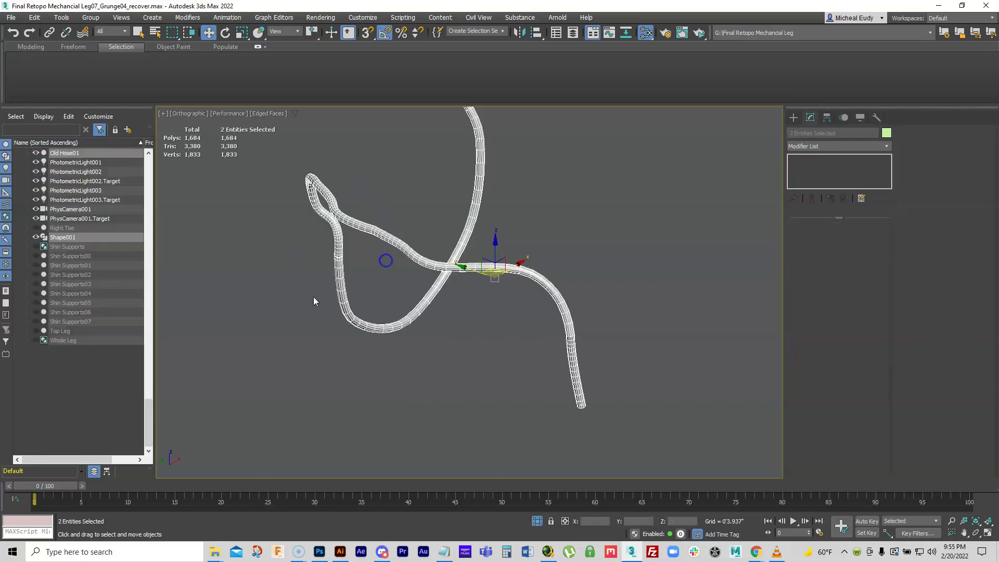
{"action": "right_click", "coordinate": [57, 239]}
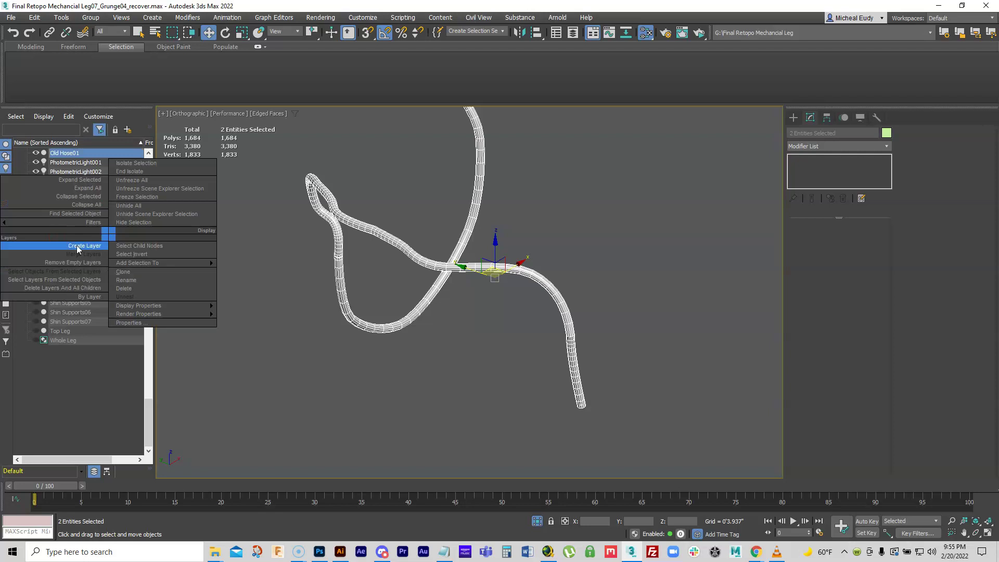
{"action": "left_click", "coordinate": [73, 247]}
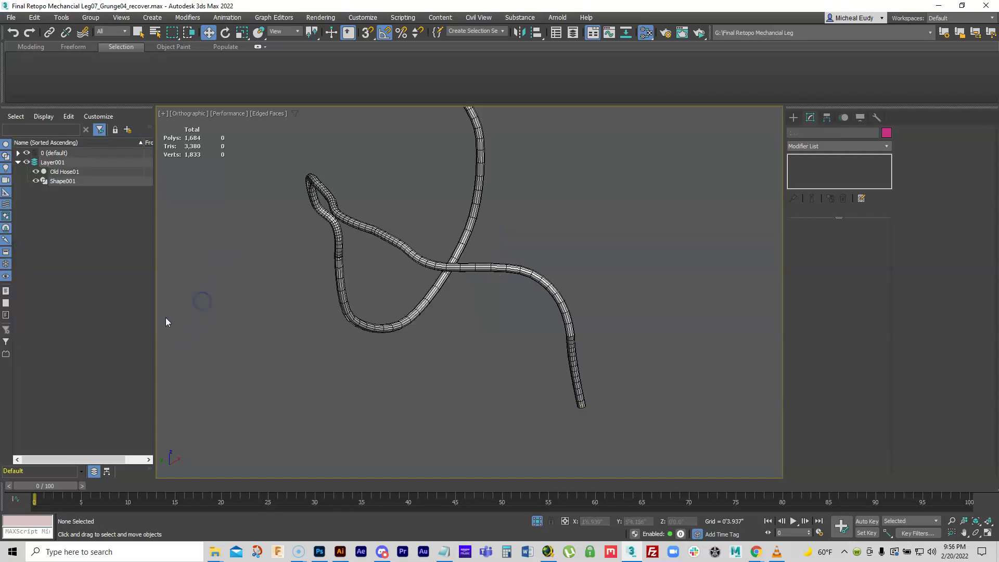
Hide and show Old Hose01 and Shape001 in turn to compare the two hoses
{"action": "left_click", "coordinate": [36, 172]}
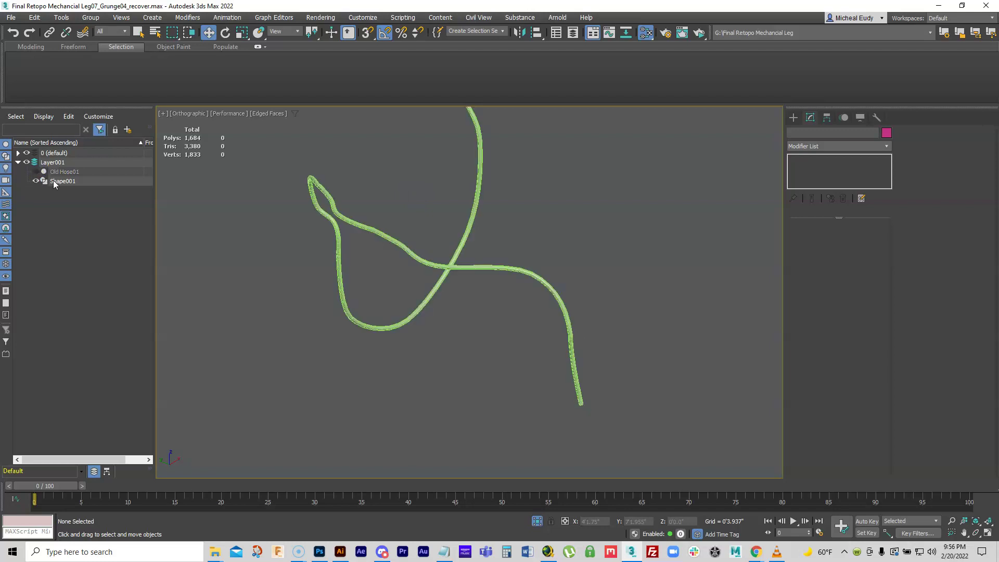
{"action": "left_click", "coordinate": [35, 182]}
{"action": "left_click", "coordinate": [36, 172]}
{"action": "left_click", "coordinate": [36, 181]}
Increase Shape001's radial rendering thickness to 0'0.784" to match Old Hose01
{"action": "left_click", "coordinate": [61, 181]}
{"action": "scroll", "coordinate": [464, 265], "scroll_direction": "up", "scroll_amount": 2}
{"action": "scroll", "coordinate": [464, 265], "scroll_direction": "up", "scroll_amount": 3}
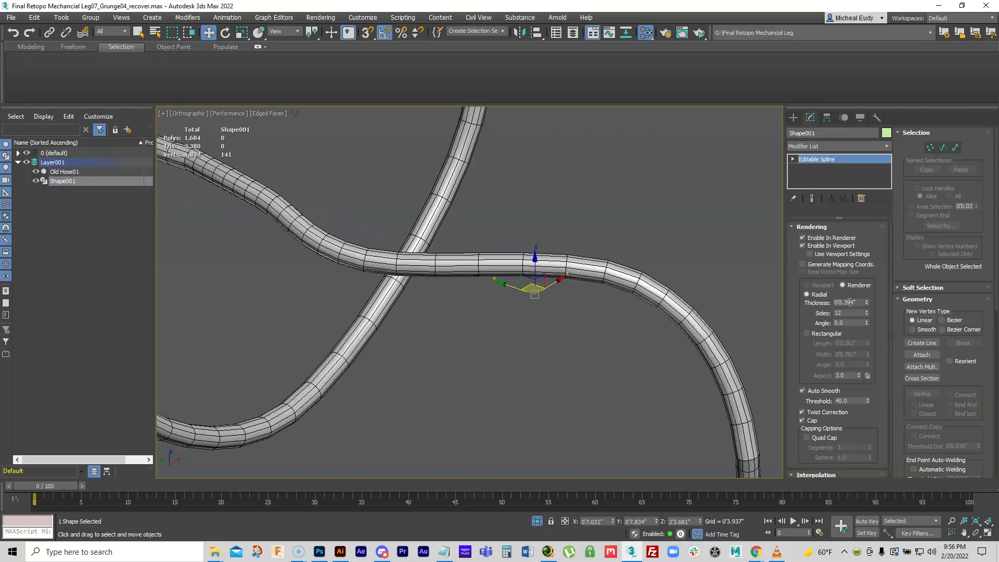
{"action": "left_click_drag", "start_coordinate": [866, 299], "coordinate": [869, 299]}
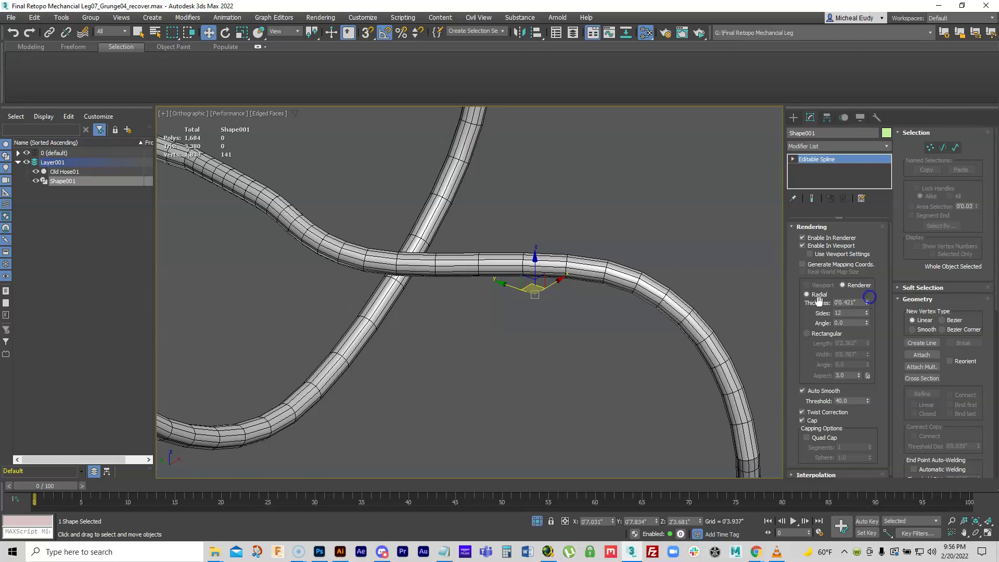
{"action": "left_click", "coordinate": [58, 171]}
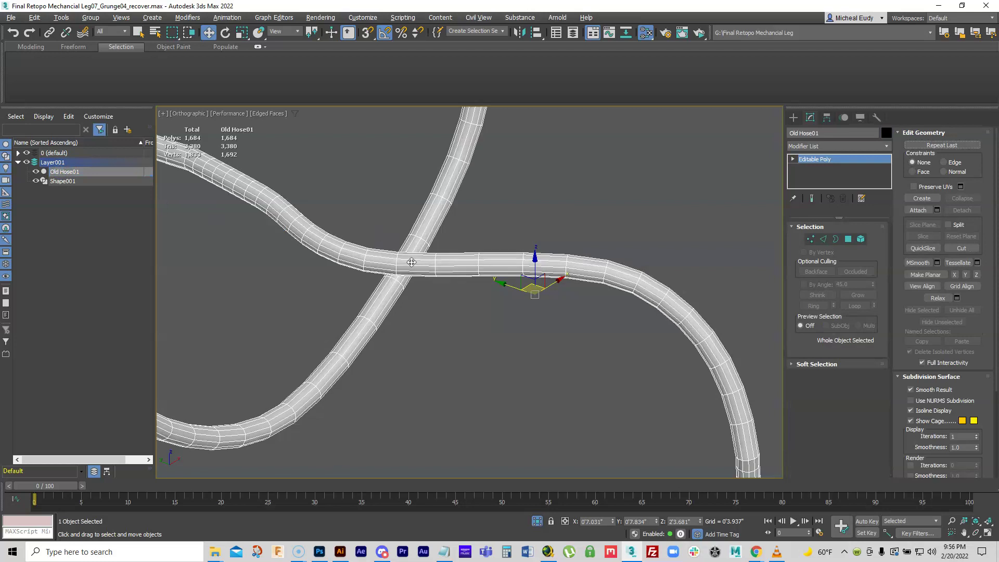
{"action": "left_click", "coordinate": [501, 304]}
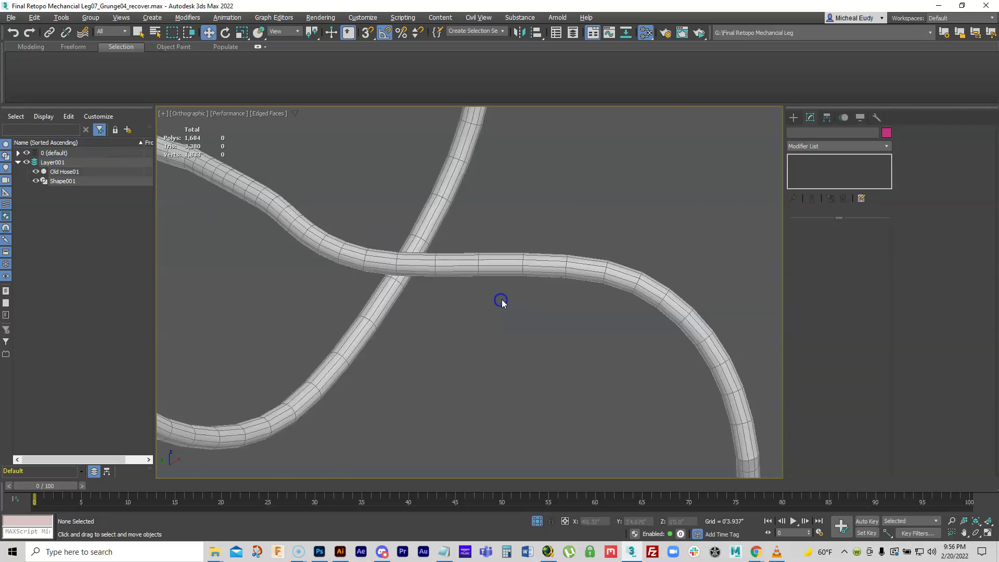
{"action": "left_click", "coordinate": [501, 273]}
{"action": "left_click", "coordinate": [64, 183]}
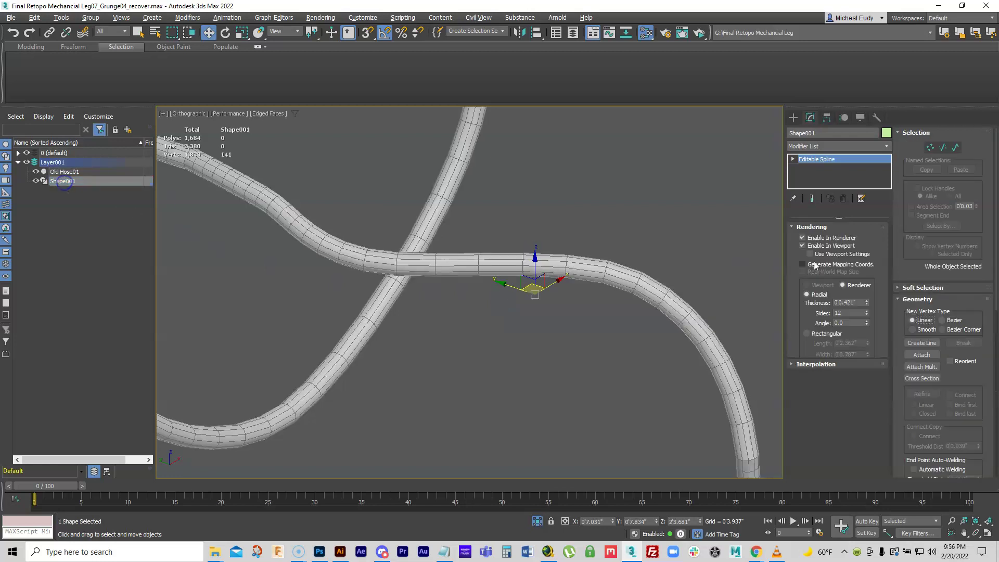
{"action": "left_click", "coordinate": [867, 301]}
{"action": "left_click_drag", "start_coordinate": [867, 302], "coordinate": [887, 257]}
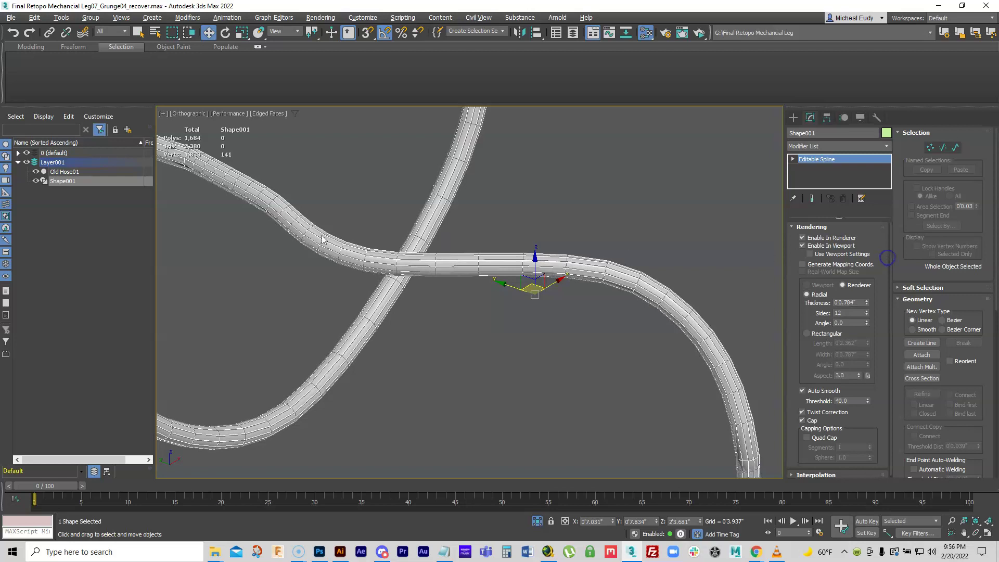
Toggle Shape001's visibility to check its thickness, hide Old Hose01 and select the Shape001 spline
{"action": "left_click", "coordinate": [36, 181]}
{"action": "left_click", "coordinate": [35, 181]}
{"action": "scroll", "coordinate": [470, 326], "scroll_direction": "down", "scroll_amount": 2}
{"action": "left_click", "coordinate": [64, 172]}
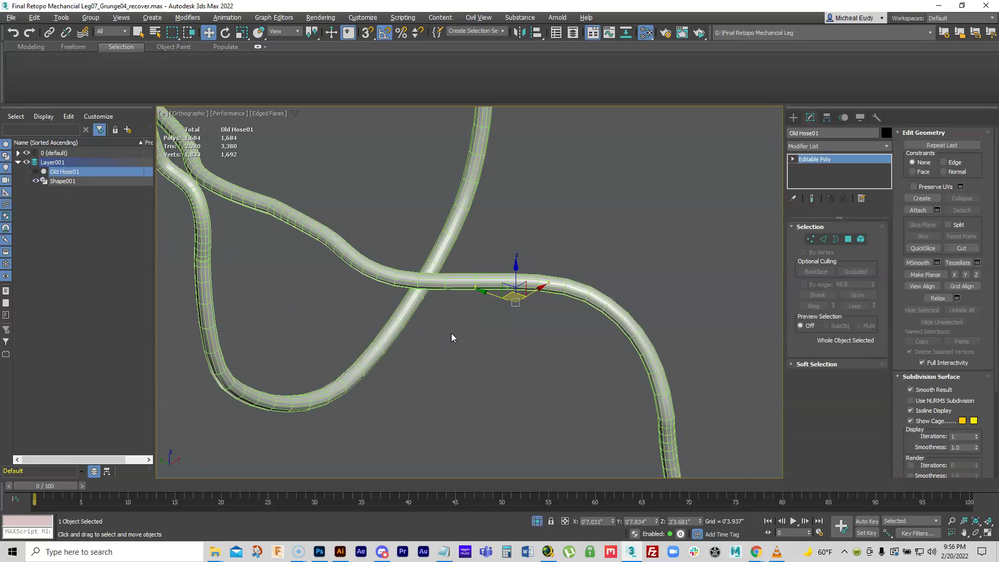
{"action": "scroll", "coordinate": [407, 296], "scroll_direction": "down", "scroll_amount": 3}
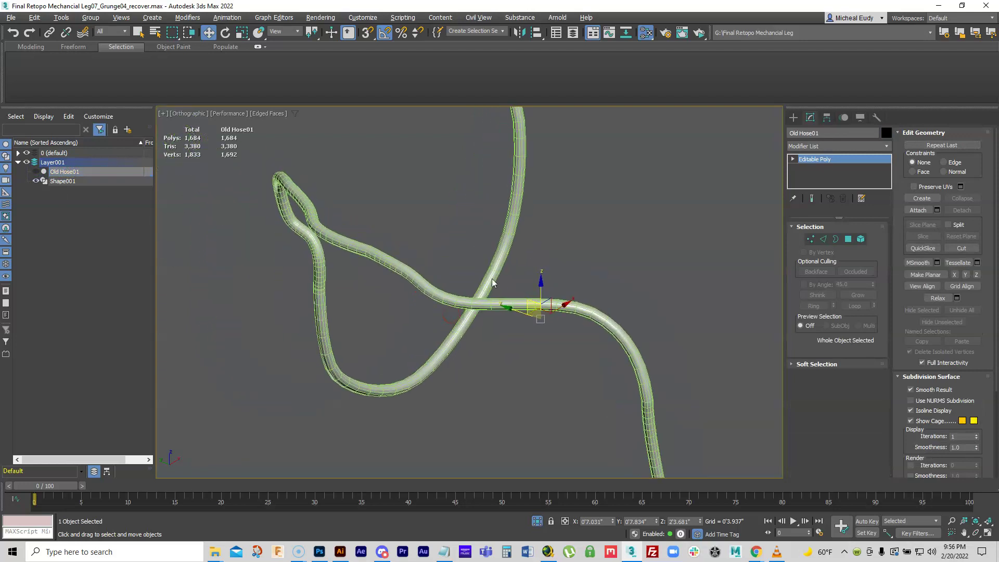
{"action": "left_click", "coordinate": [610, 336]}
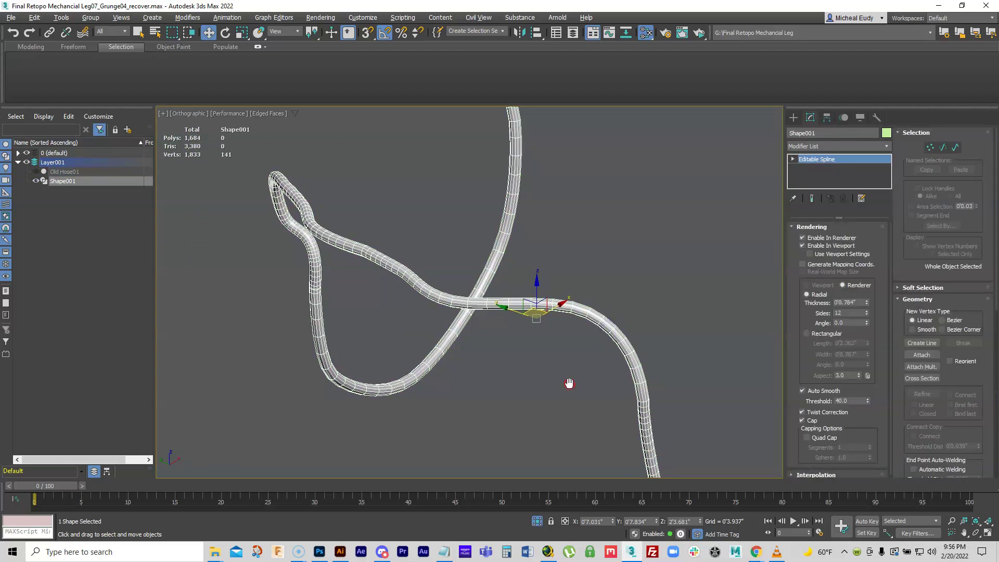
Enable generated mapping coordinates and real-world map size for the Shape001 spline
{"action": "scroll", "coordinate": [484, 348], "scroll_direction": "down", "scroll_amount": 2}
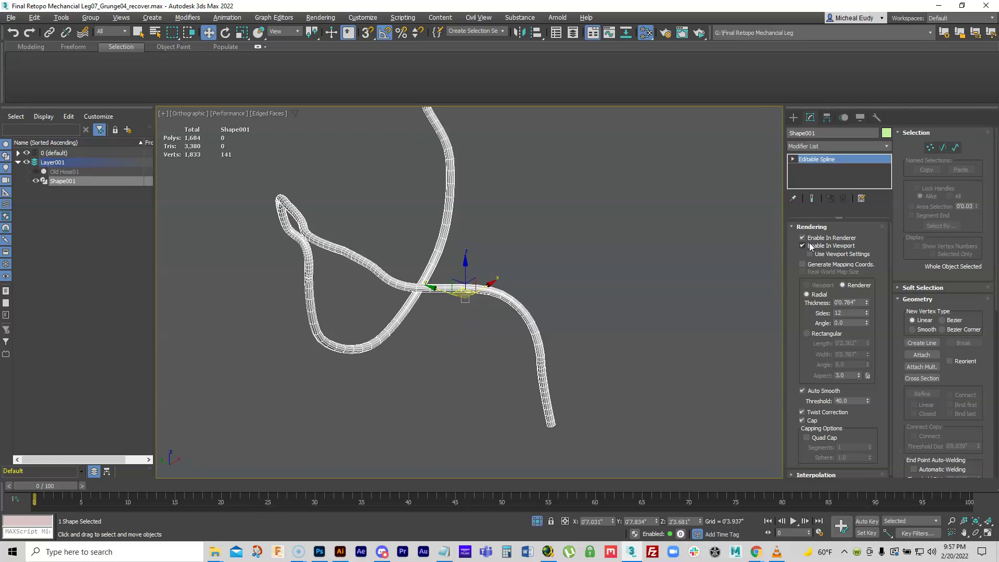
{"action": "left_click", "coordinate": [803, 264]}
{"action": "left_click", "coordinate": [802, 271]}
Check the mesh density along Shape001 and apply a Normalize Spline modifier to it
{"action": "middle_click_drag", "start_coordinate": [451, 222], "coordinate": [467, 261]}
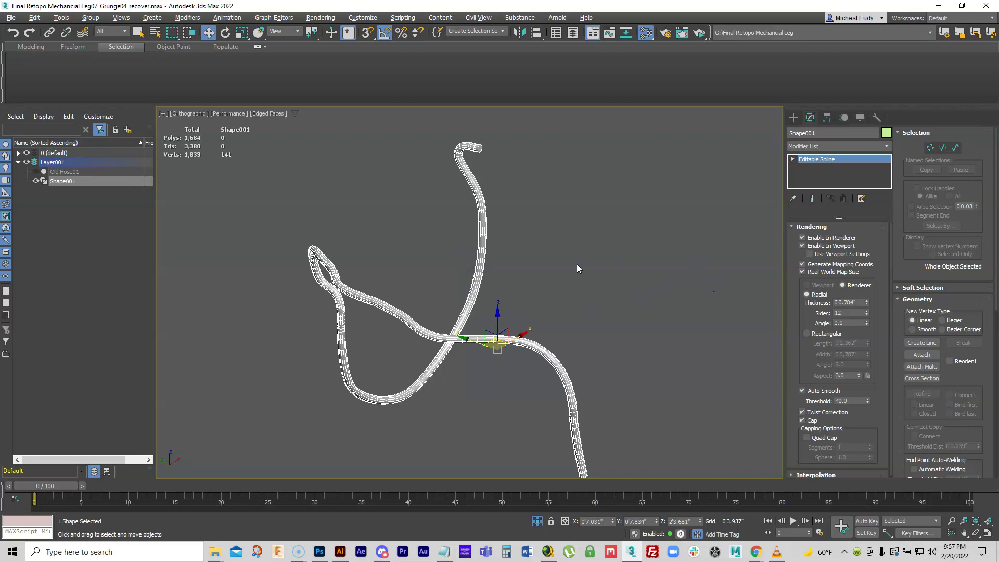
{"action": "scroll", "coordinate": [373, 338], "scroll_direction": "up", "scroll_amount": 6}
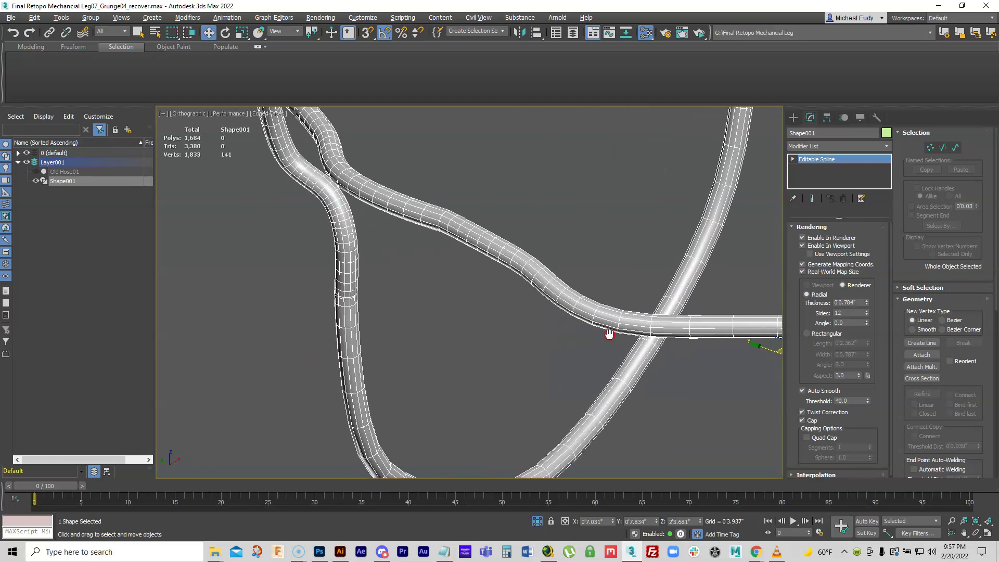
{"action": "middle_click_drag", "start_coordinate": [340, 271], "coordinate": [406, 372]}
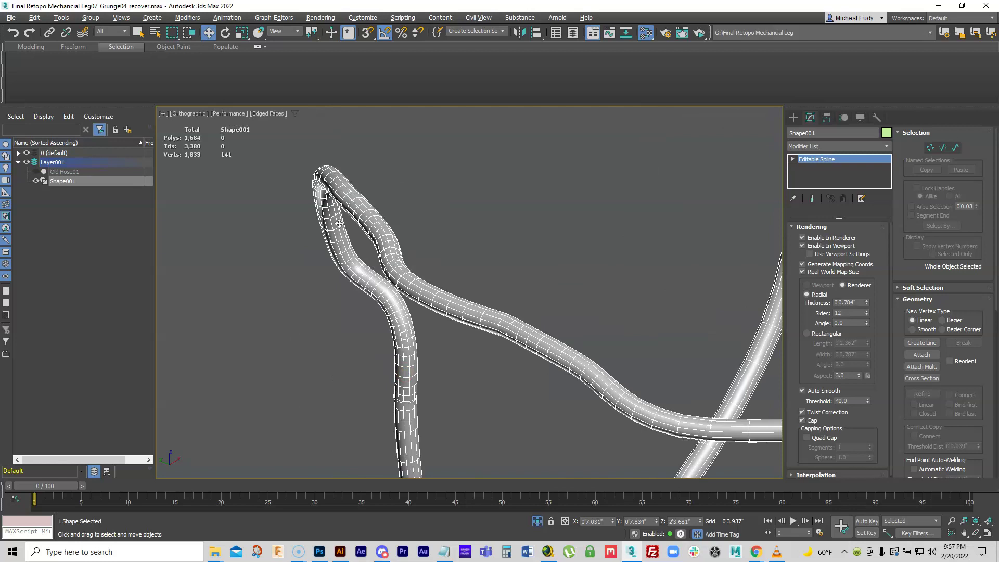
{"action": "middle_click_drag", "start_coordinate": [628, 391], "coordinate": [595, 295]}
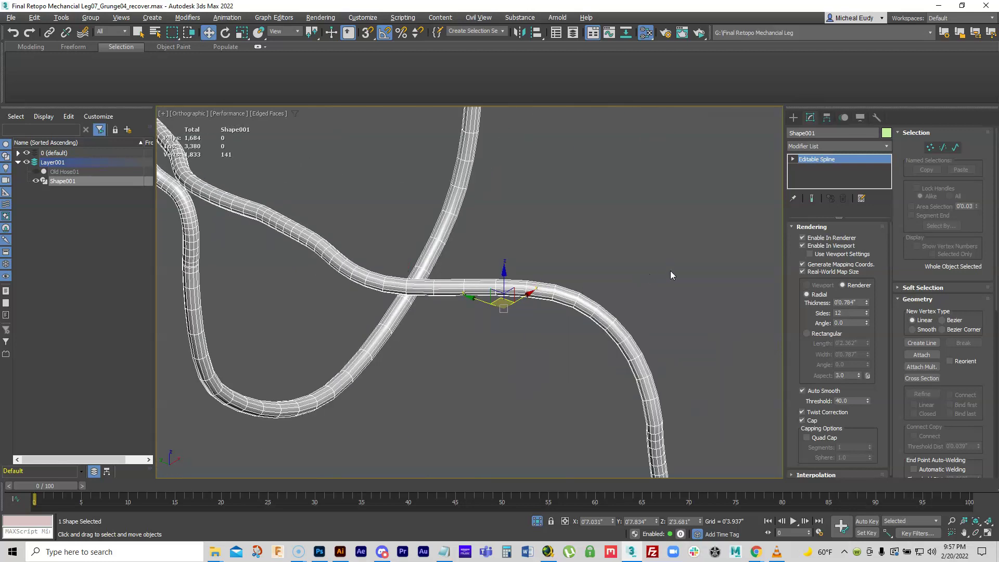
{"action": "left_click", "coordinate": [886, 143]}
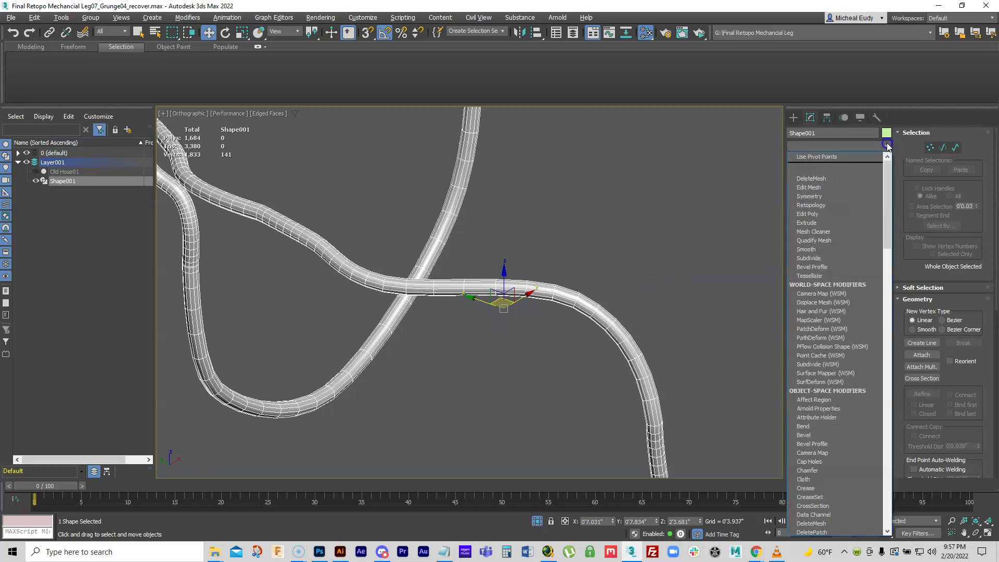
{"action": "left_click_drag", "start_coordinate": [888, 174], "coordinate": [893, 304]}
{"action": "left_click", "coordinate": [827, 308]}
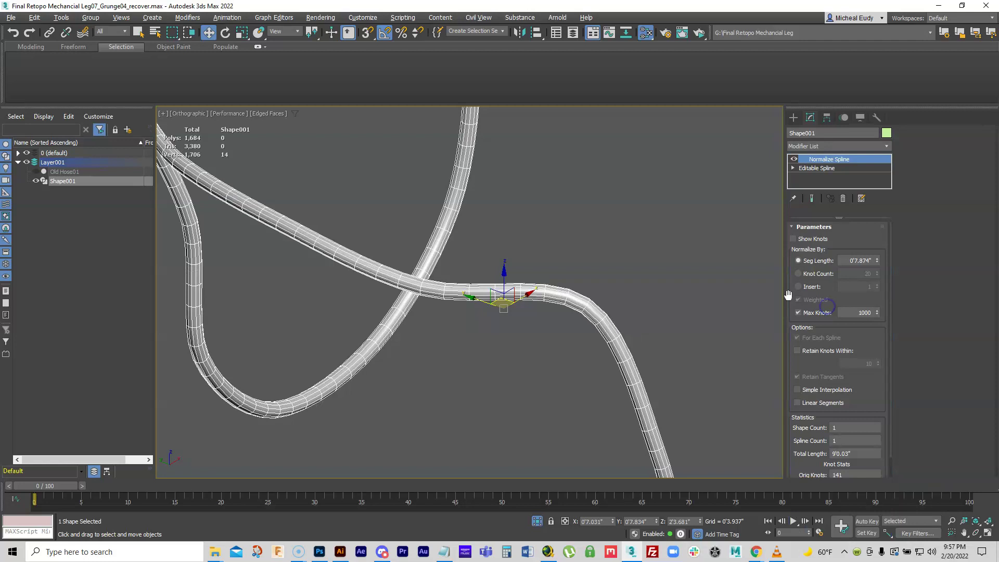
Show the Normalize Spline knots and turn off the base spline's viewport thickness, returning to the modifier's settings
{"action": "scroll", "coordinate": [569, 236], "scroll_direction": "down", "scroll_amount": 2}
{"action": "middle_click_drag", "start_coordinate": [569, 236], "coordinate": [526, 237]}
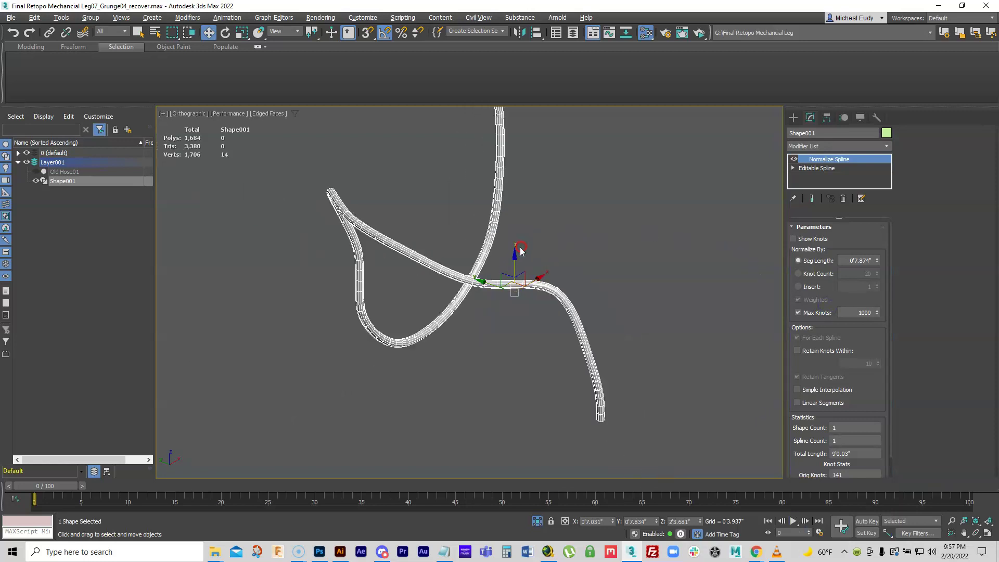
{"action": "middle_click_drag", "start_coordinate": [517, 122], "coordinate": [461, 197]}
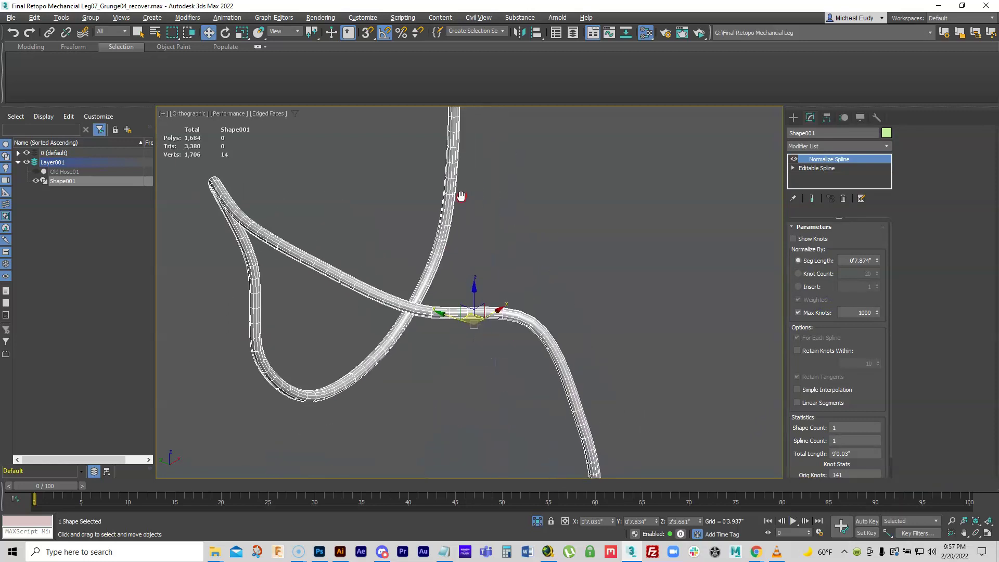
{"action": "left_click", "coordinate": [794, 239]}
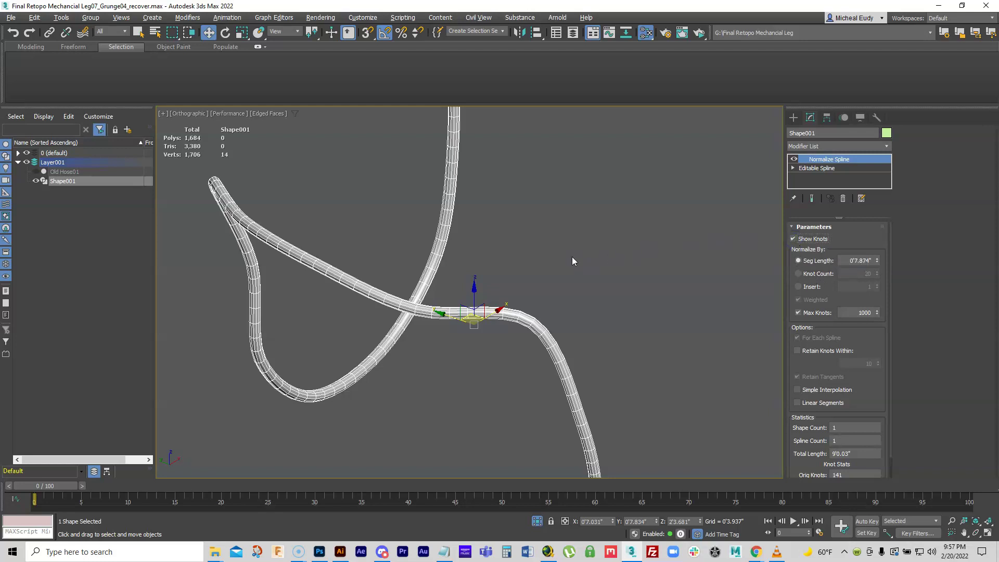
{"action": "left_click", "coordinate": [805, 169]}
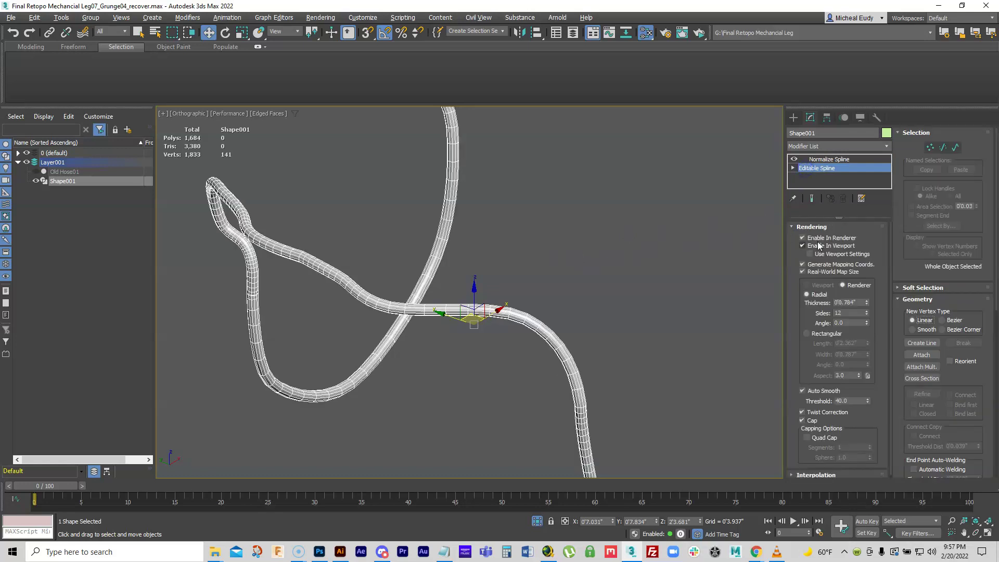
{"action": "left_click", "coordinate": [802, 246]}
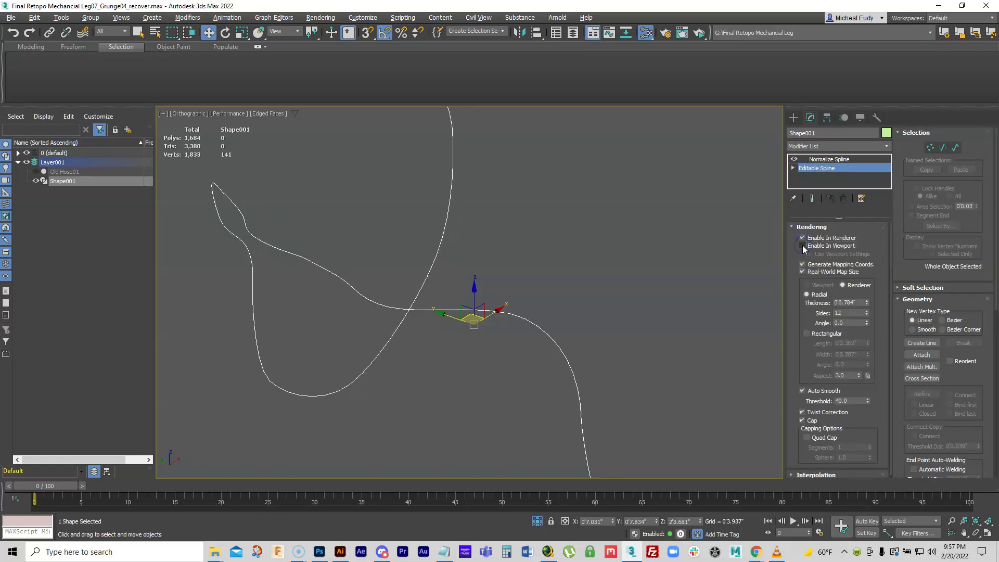
{"action": "left_click", "coordinate": [821, 160]}
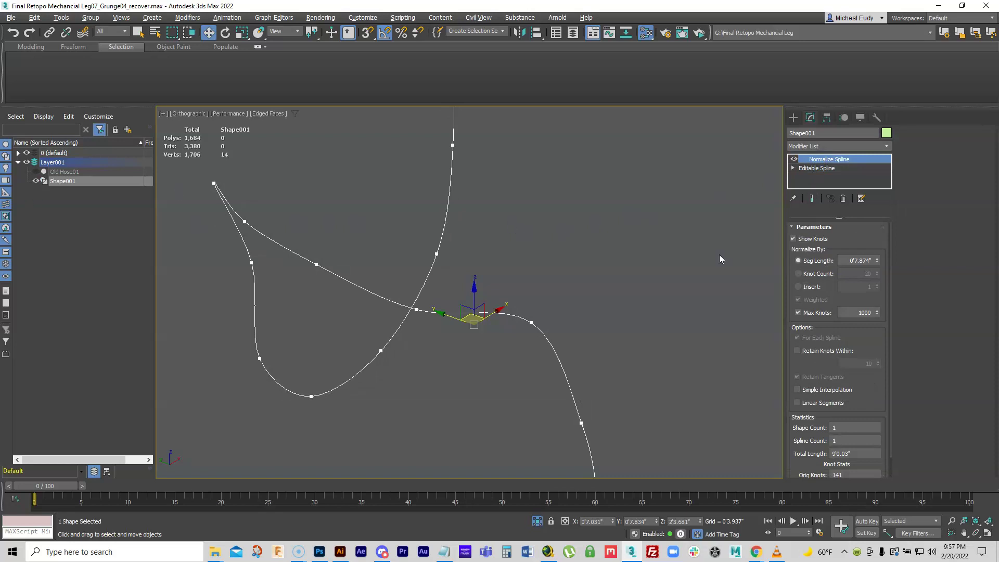
Switch Normalize Spline to normalize by knot count and raise the count to 47
{"action": "left_click", "coordinate": [799, 274]}
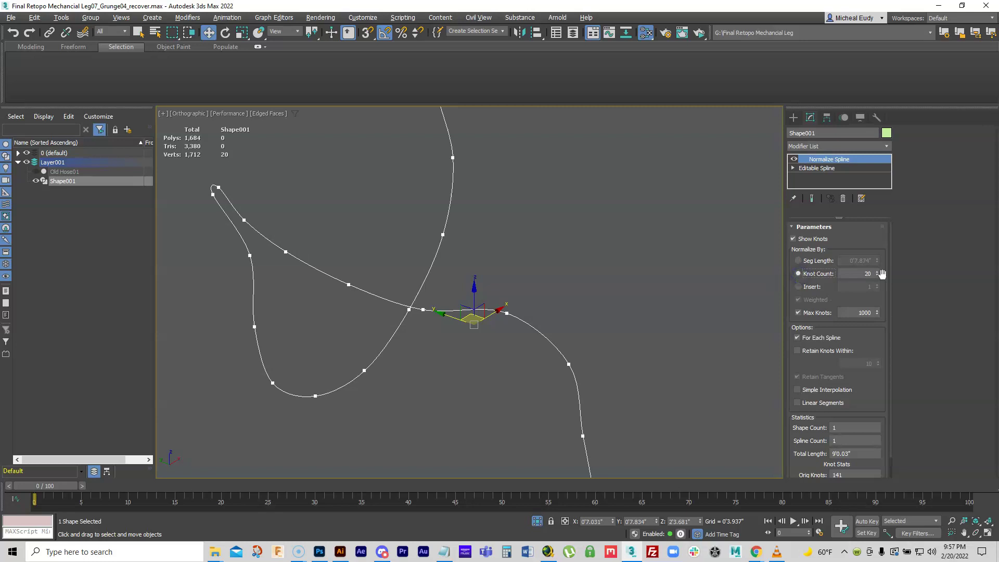
{"action": "left_click_drag", "start_coordinate": [878, 272], "coordinate": [879, 260]}
{"action": "scroll", "coordinate": [571, 310], "scroll_direction": "down", "scroll_amount": 3}
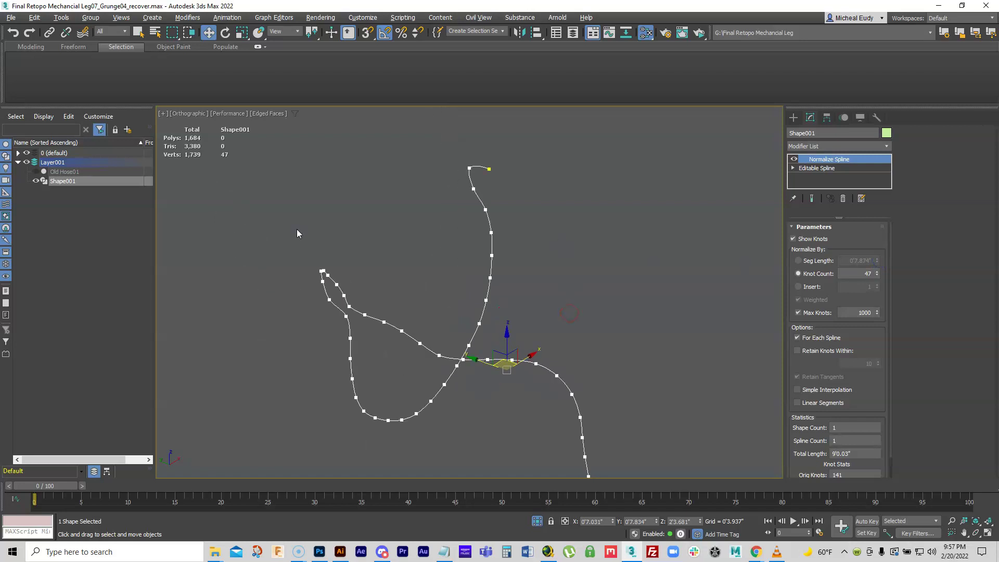
Toggle Old Hose01's visibility repeatedly to compare its path with the normalized spline, leaving it displayed
{"action": "left_click", "coordinate": [36, 172]}
{"action": "double_click", "coordinate": [36, 173]}
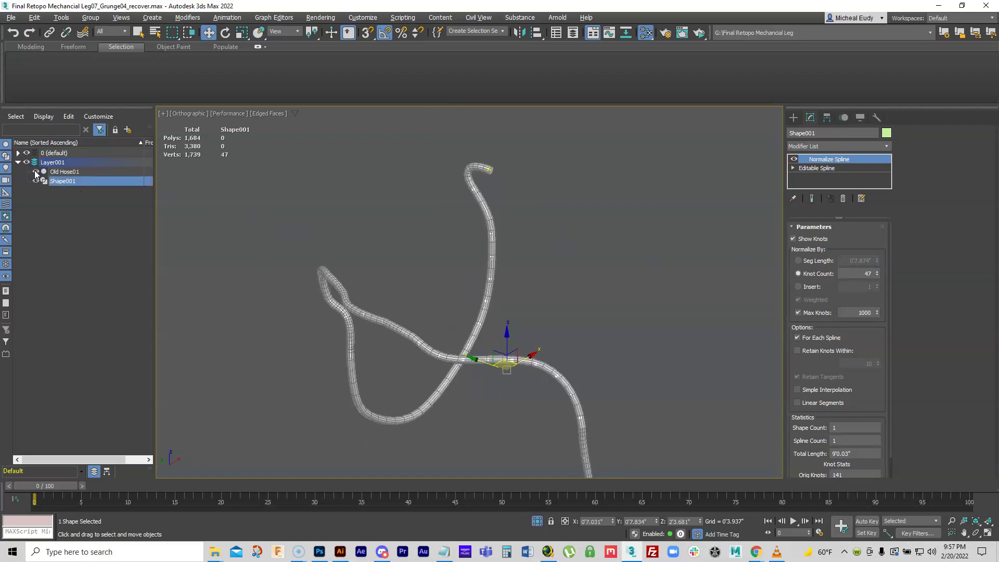
{"action": "left_click", "coordinate": [35, 172]}
{"action": "left_click", "coordinate": [35, 172]}
{"action": "left_click", "coordinate": [35, 172]}
{"action": "left_click", "coordinate": [36, 173]}
{"action": "left_click", "coordinate": [35, 172]}
{"action": "left_click", "coordinate": [35, 172]}
{"action": "left_click", "coordinate": [35, 173]}
{"action": "left_click", "coordinate": [36, 172]}
{"action": "left_click", "coordinate": [36, 172]}
{"action": "left_click", "coordinate": [36, 172]}
{"action": "scroll", "coordinate": [488, 195], "scroll_direction": "up", "scroll_amount": 5}
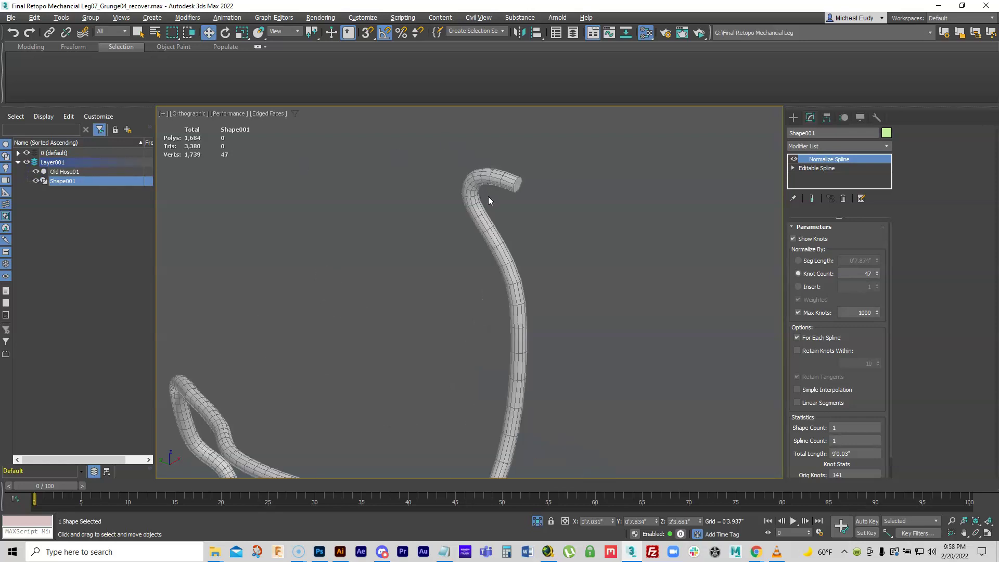
Hide Old Hose01 and raise the Normalize Spline knot count on Shape001 to 59
{"action": "left_click", "coordinate": [35, 172]}
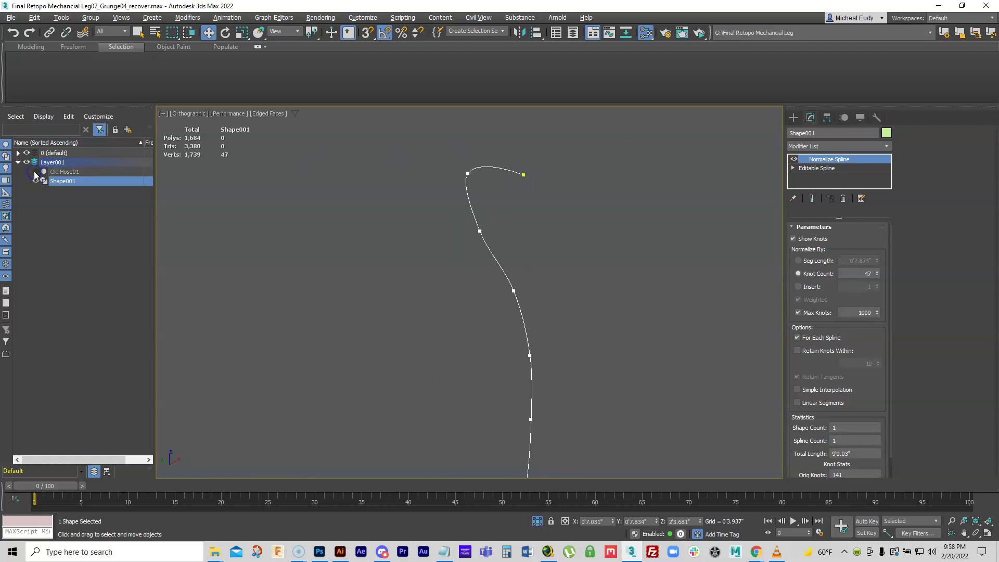
{"action": "left_click_drag", "start_coordinate": [877, 271], "coordinate": [877, 266]}
{"action": "scroll", "coordinate": [666, 214], "scroll_direction": "up", "scroll_amount": 4}
{"action": "middle_click_drag", "start_coordinate": [514, 449], "coordinate": [487, 284]}
{"action": "middle_click_drag", "start_coordinate": [550, 361], "coordinate": [590, 322]}
{"action": "middle_click_drag", "start_coordinate": [401, 210], "coordinate": [433, 305]}
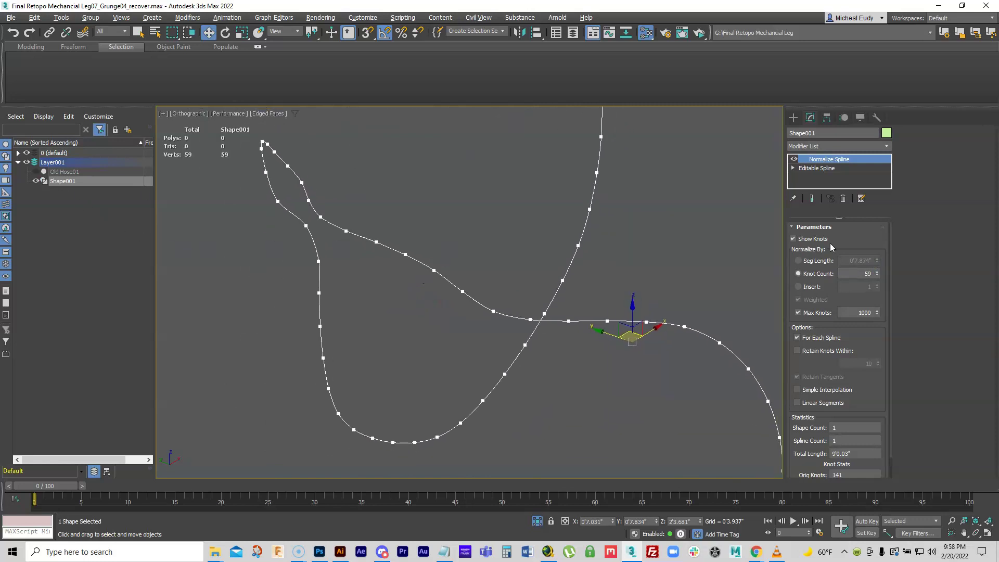
Temporarily enable viewport rendering on the base spline to compare the hose mesh with Normalize Spline on and off
{"action": "left_click", "coordinate": [830, 169]}
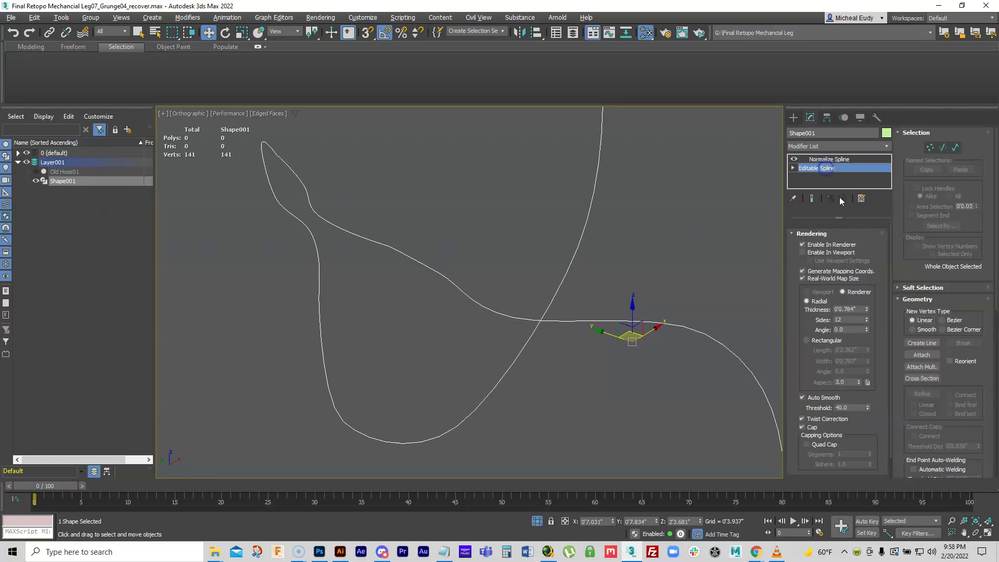
{"action": "left_click", "coordinate": [803, 245]}
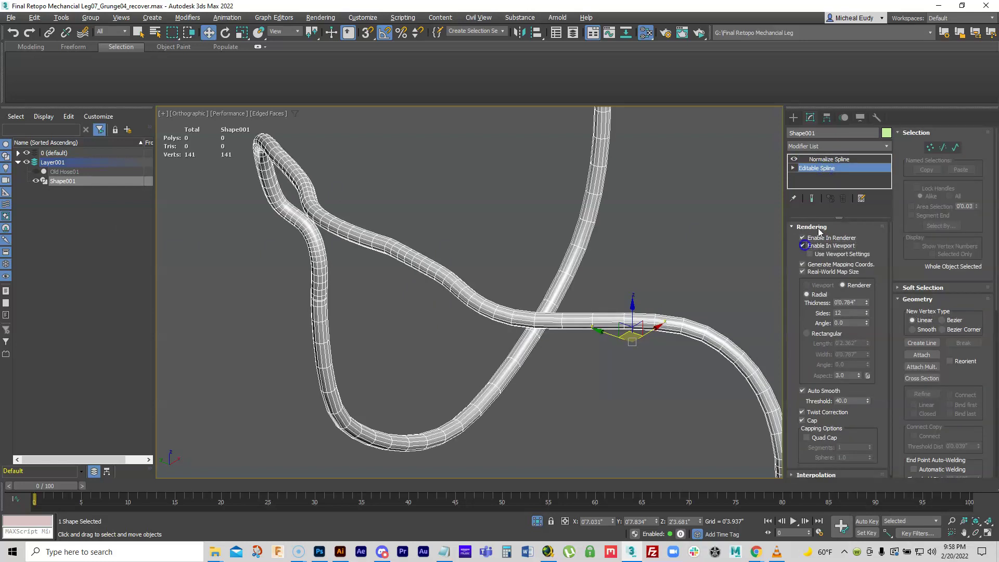
{"action": "left_click", "coordinate": [837, 159]}
{"action": "middle_click_drag", "start_coordinate": [601, 302], "coordinate": [592, 301]}
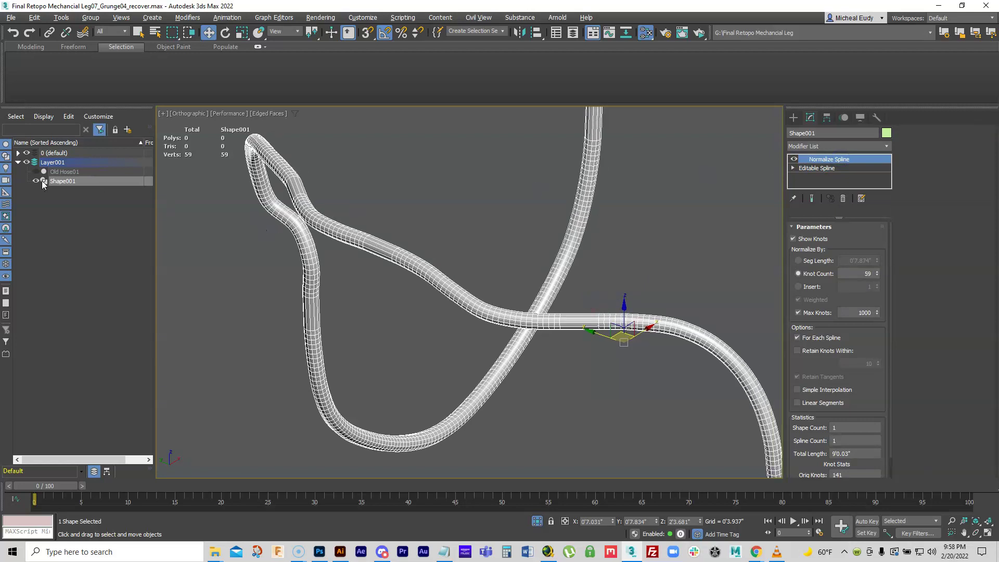
{"action": "left_click", "coordinate": [794, 159]}
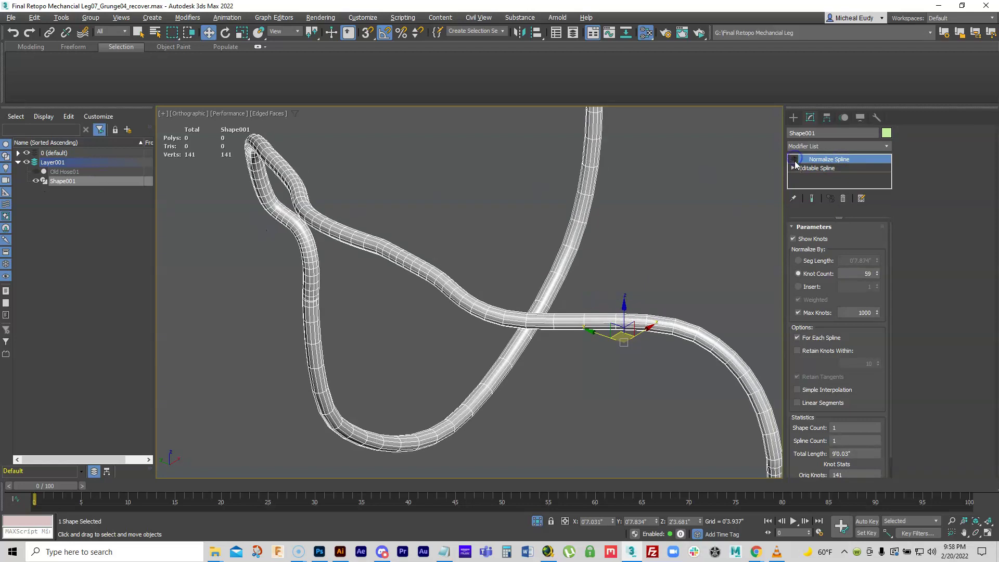
{"action": "left_click", "coordinate": [816, 169]}
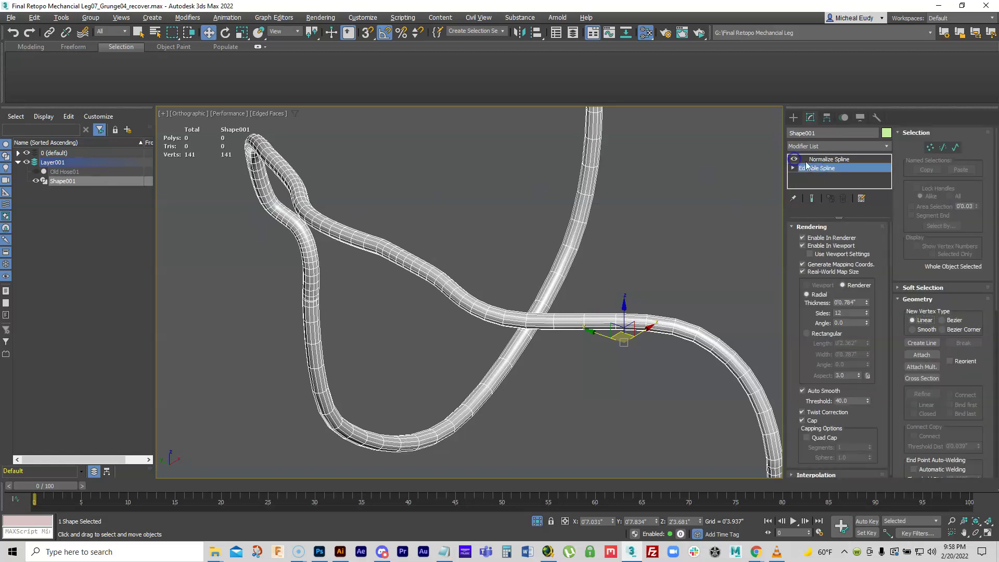
{"action": "left_click", "coordinate": [794, 168]}
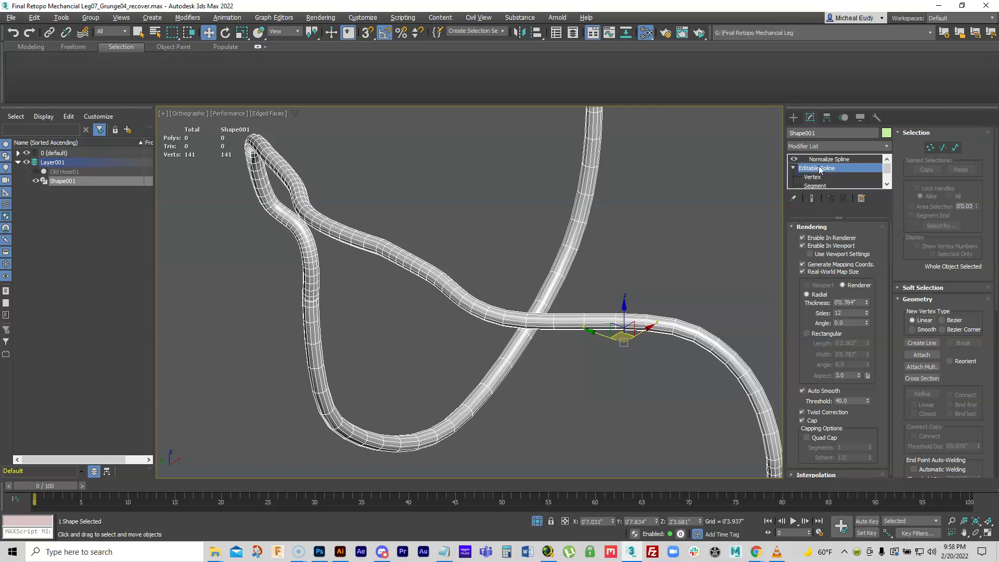
{"action": "left_click", "coordinate": [802, 246]}
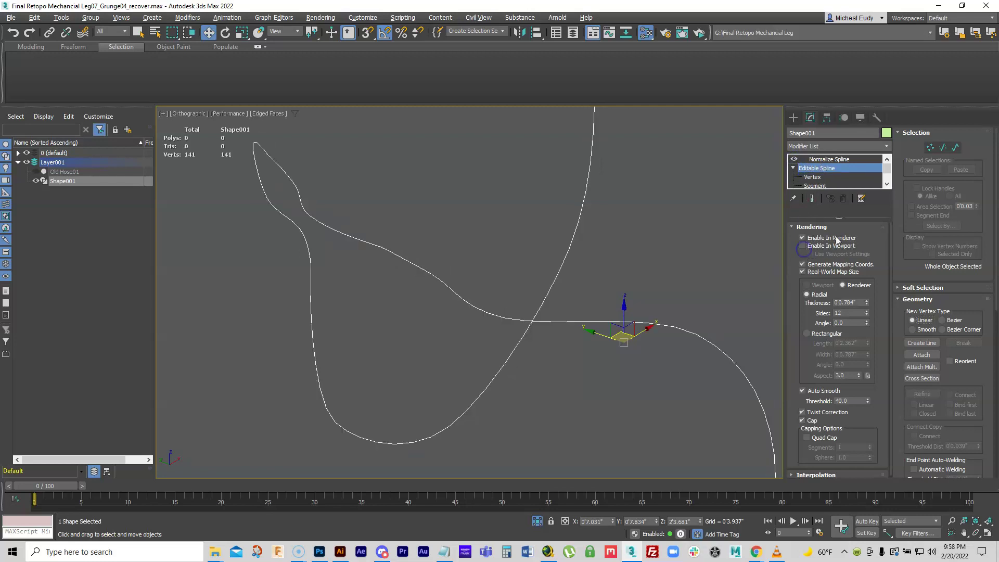
Collapse the Normalize Spline result by converting Shape001 to an Editable Spline
{"action": "left_click", "coordinate": [821, 159]}
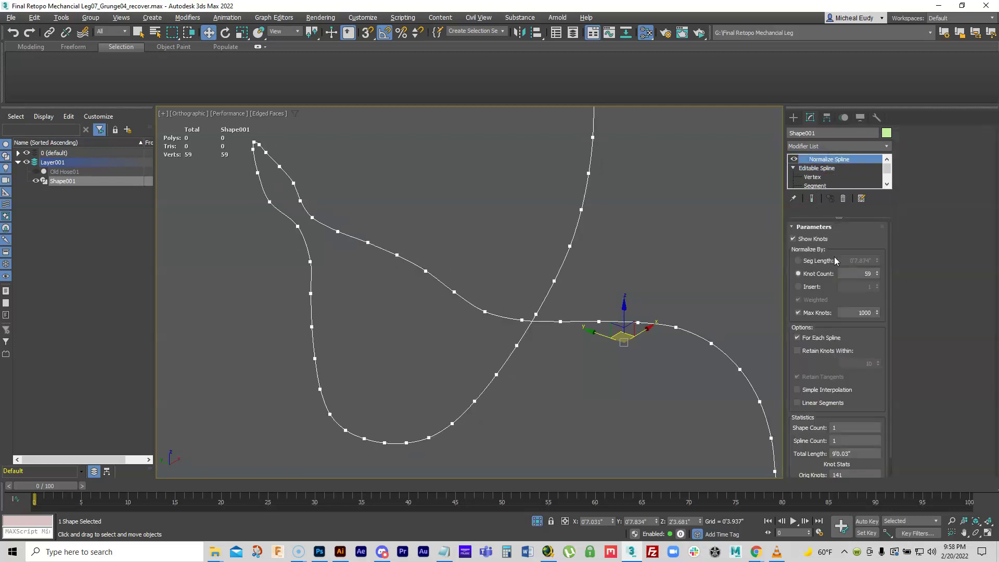
{"action": "left_click", "coordinate": [866, 273]}
{"action": "right_click", "coordinate": [523, 307]}
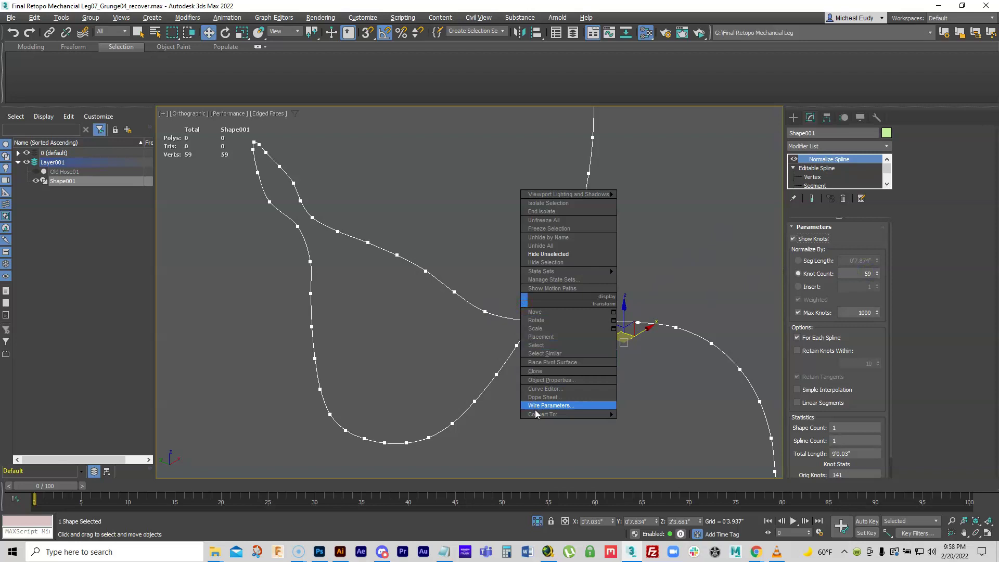
{"action": "mouse_move", "coordinate": [541, 414]}
{"action": "left_click", "coordinate": [669, 415]}
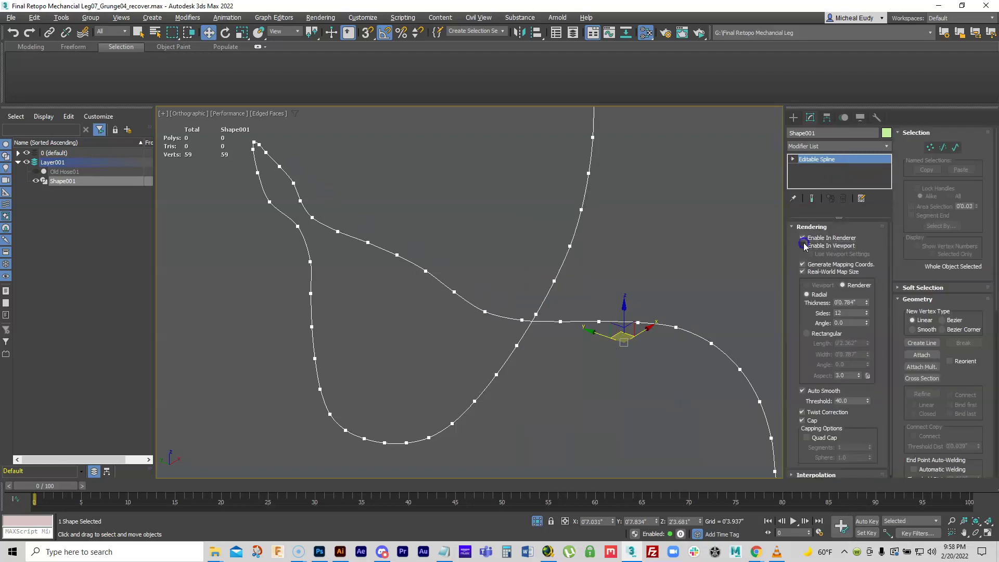
Enable viewport rendering on the converted spline and check the resulting hose mesh
{"action": "left_click", "coordinate": [803, 246]}
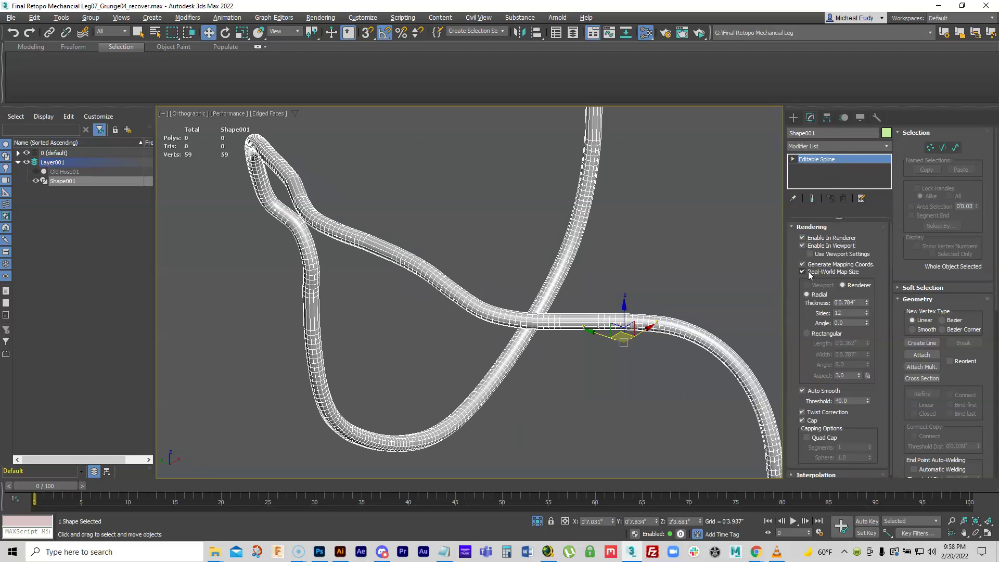
{"action": "left_click", "coordinate": [803, 245]}
{"action": "left_click", "coordinate": [803, 246]}
{"action": "middle_click_drag", "start_coordinate": [651, 296], "coordinate": [503, 317], "text": "alt"}
{"action": "scroll", "coordinate": [512, 300], "scroll_direction": "up", "scroll_amount": 2}
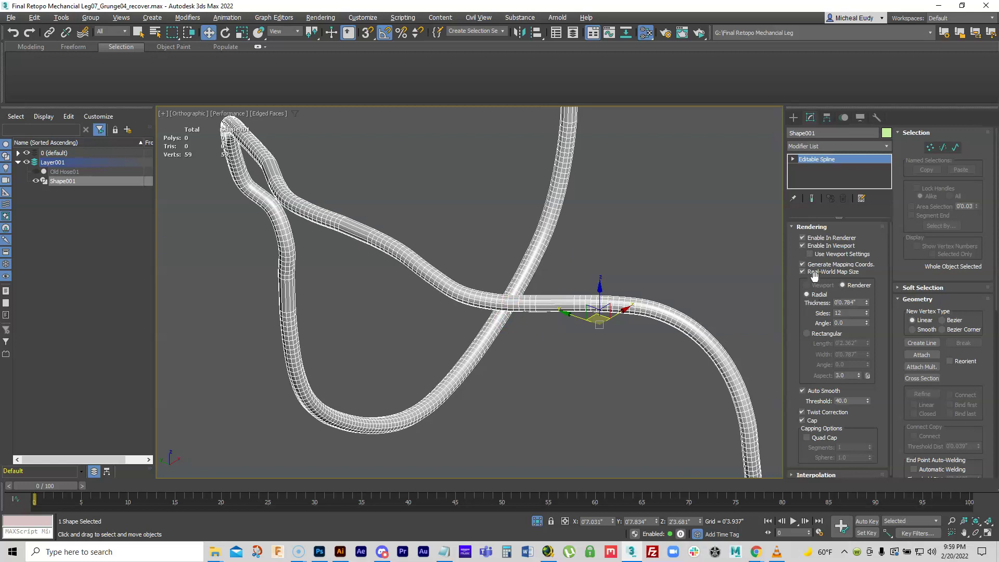
{"action": "left_click_drag", "start_coordinate": [807, 311], "coordinate": [800, 308]}
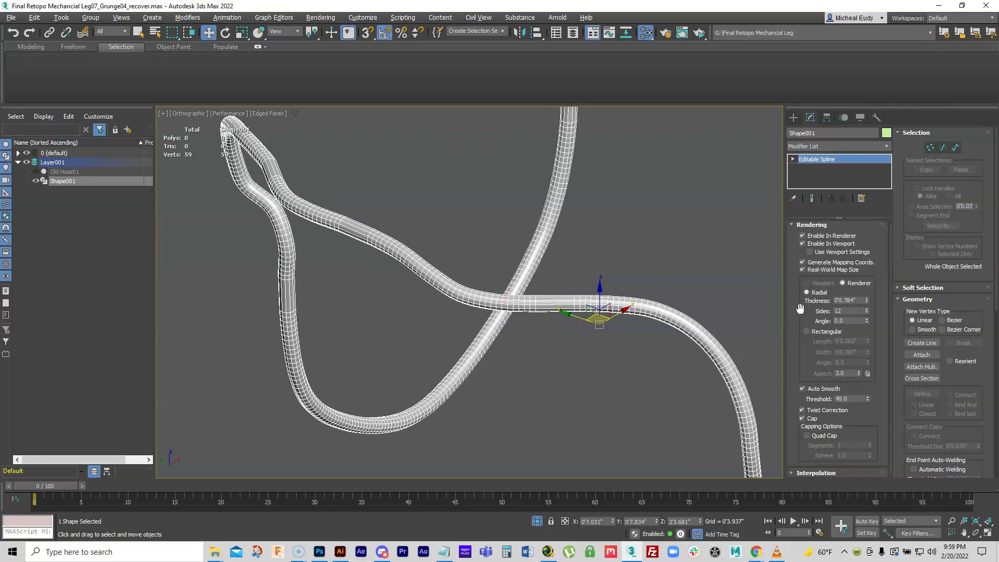
{"action": "scroll", "coordinate": [712, 372], "scroll_direction": "down", "scroll_amount": 5}
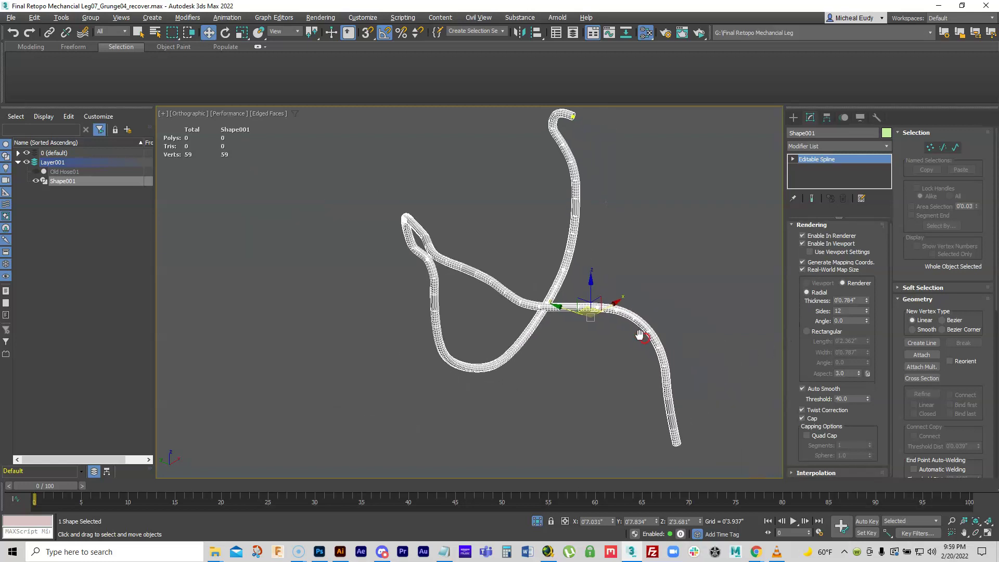
Apply an Unwrap UVW modifier to Shape001, open its UV editor and move the editor nearer the viewport's centre
{"action": "left_click", "coordinate": [887, 147]}
{"action": "left_click_drag", "start_coordinate": [886, 161], "coordinate": [878, 523]}
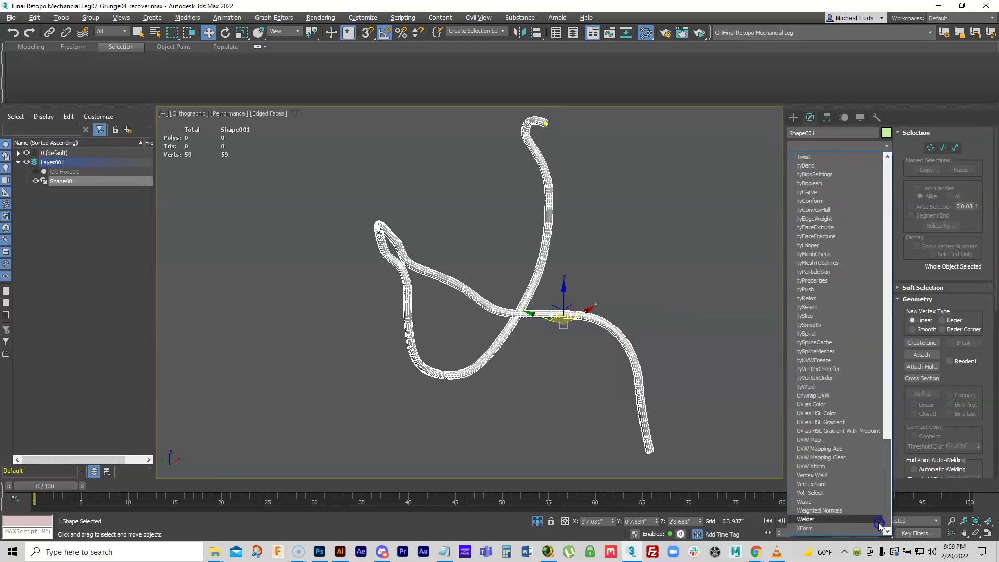
{"action": "left_click", "coordinate": [822, 397]}
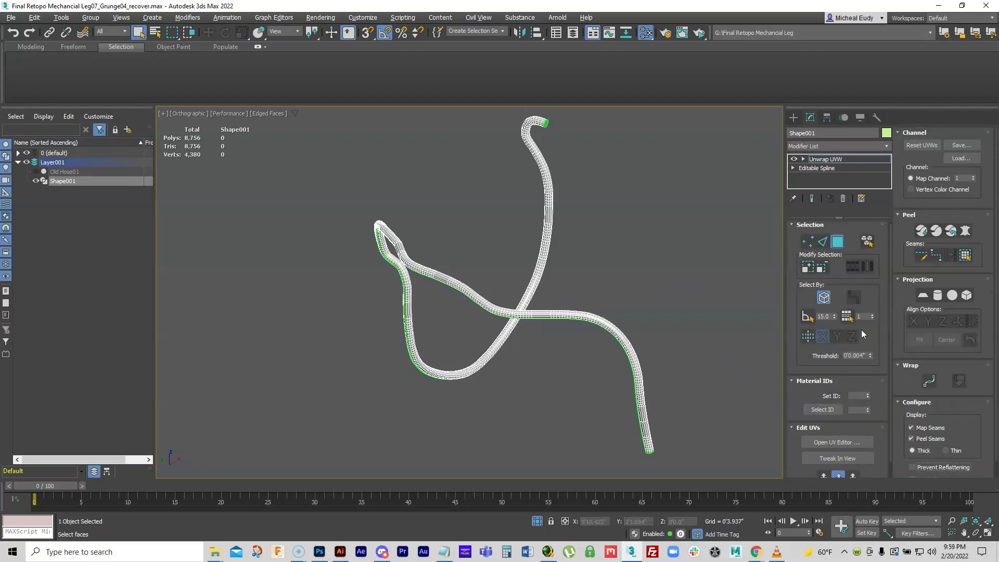
{"action": "left_click", "coordinate": [833, 441]}
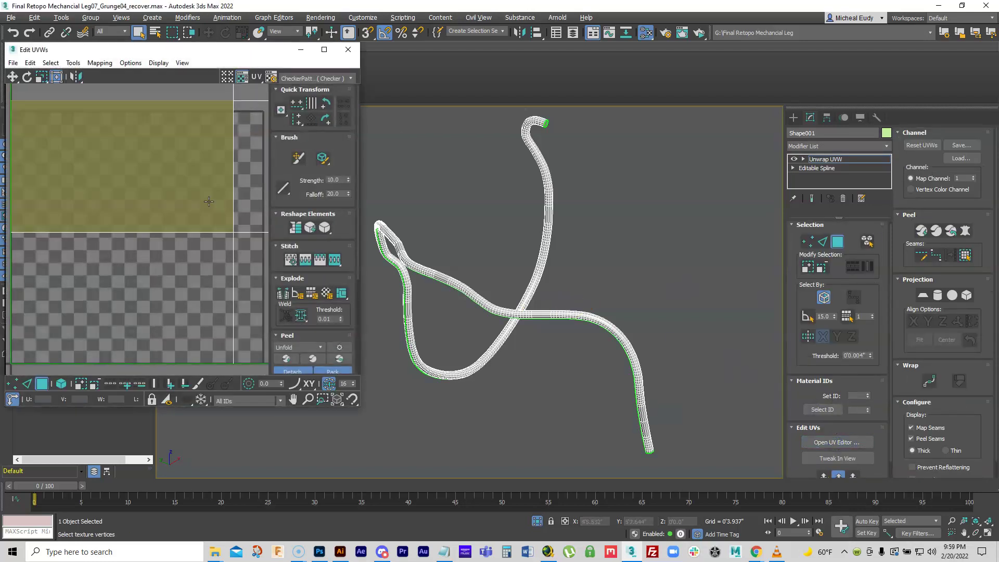
{"action": "left_click", "coordinate": [258, 33]}
{"action": "left_click_drag", "start_coordinate": [248, 51], "coordinate": [491, 83]}
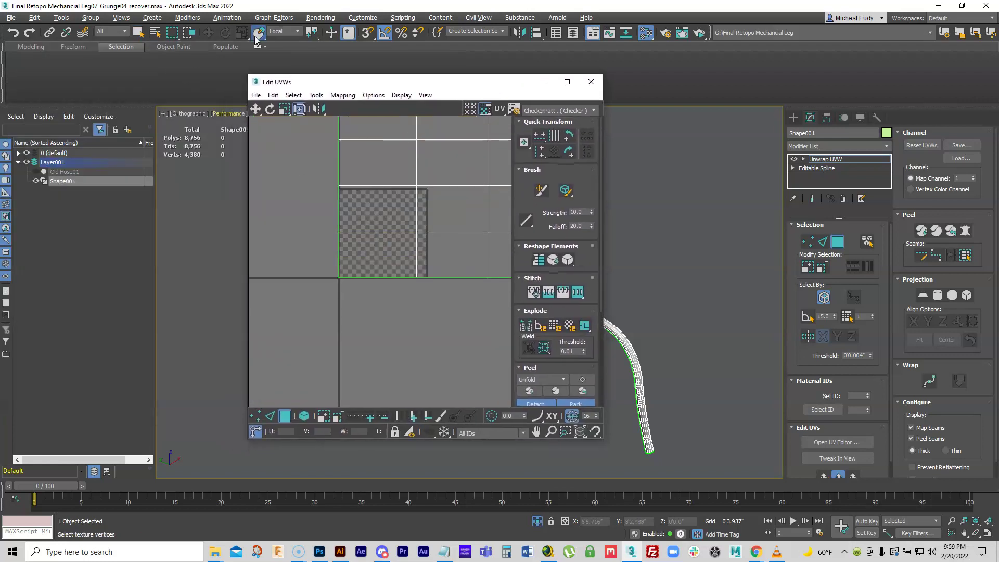
Switch the UV editor to element selection and select the hose's long UV strip
{"action": "scroll", "coordinate": [281, 186], "scroll_direction": "up", "scroll_amount": 3}
{"action": "middle_click_drag", "start_coordinate": [359, 225], "coordinate": [381, 302]}
{"action": "scroll", "coordinate": [381, 302], "scroll_direction": "down", "scroll_amount": 2}
{"action": "middle_click_drag", "start_coordinate": [352, 263], "coordinate": [332, 245]}
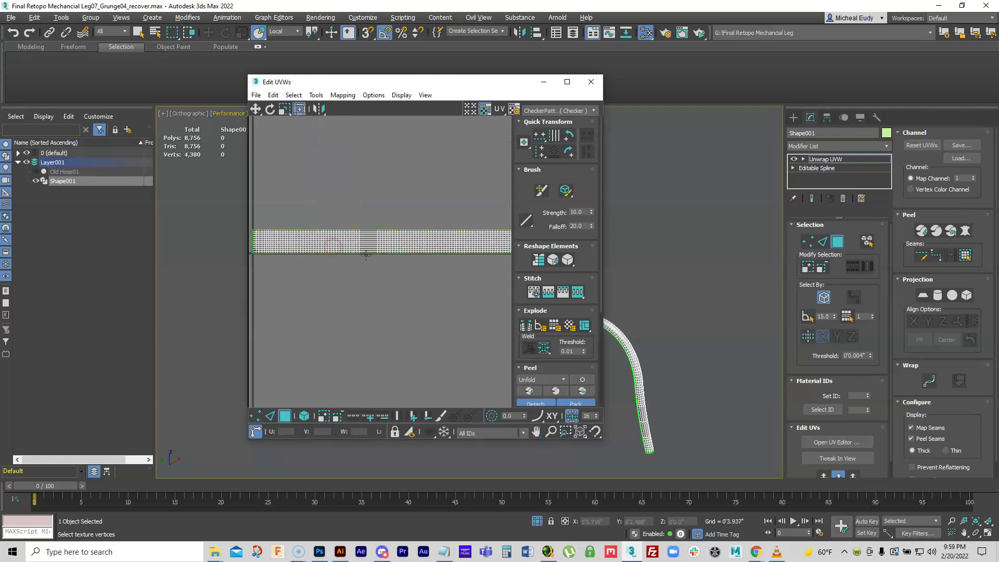
{"action": "middle_click_drag", "start_coordinate": [385, 264], "coordinate": [386, 256]}
{"action": "left_click", "coordinate": [304, 416]}
{"action": "left_click", "coordinate": [380, 241]}
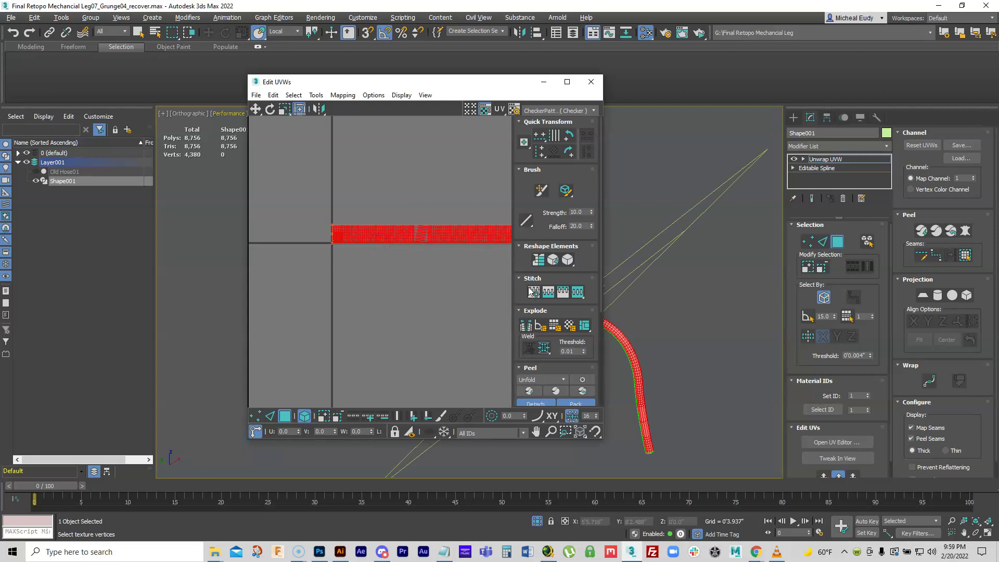
Pack the selected hose UVs into the UV tile and check the strip's layout
{"action": "scroll", "coordinate": [530, 297], "scroll_direction": "down", "scroll_amount": 3}
{"action": "left_click", "coordinate": [526, 331]}
{"action": "scroll", "coordinate": [352, 270], "scroll_direction": "up", "scroll_amount": 3}
{"action": "scroll", "coordinate": [352, 267], "scroll_direction": "down", "scroll_amount": 5}
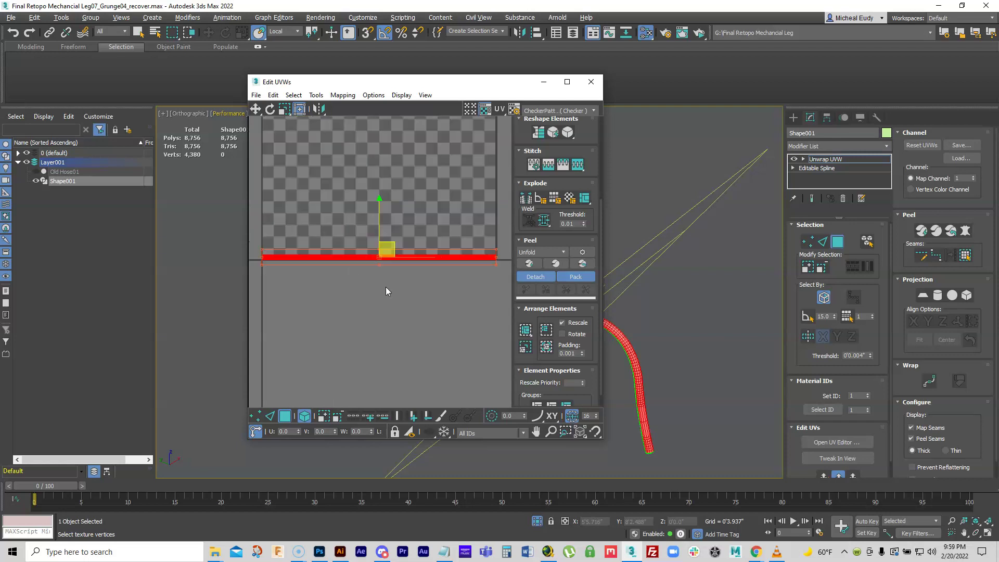
{"action": "scroll", "coordinate": [388, 281], "scroll_direction": "up", "scroll_amount": 3}
{"action": "scroll", "coordinate": [382, 275], "scroll_direction": "up", "scroll_amount": 1}
{"action": "middle_click_drag", "start_coordinate": [407, 249], "coordinate": [416, 306]}
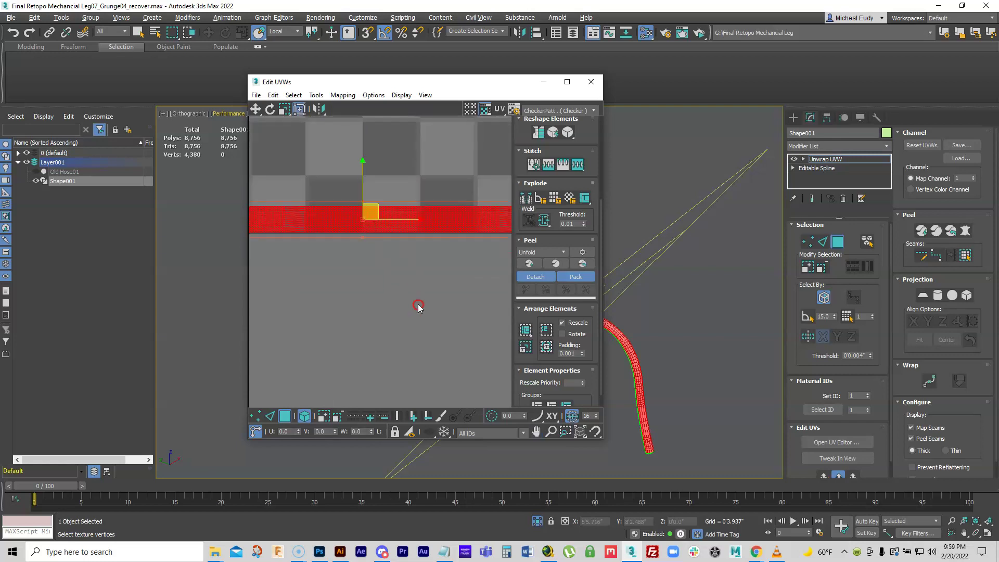
Move the UV editor aside and examine the green seam and mesh spacing along the hose in the viewport
{"action": "left_click_drag", "start_coordinate": [479, 84], "coordinate": [40, 33]}
{"action": "scroll", "coordinate": [385, 268], "scroll_direction": "up", "scroll_amount": 4}
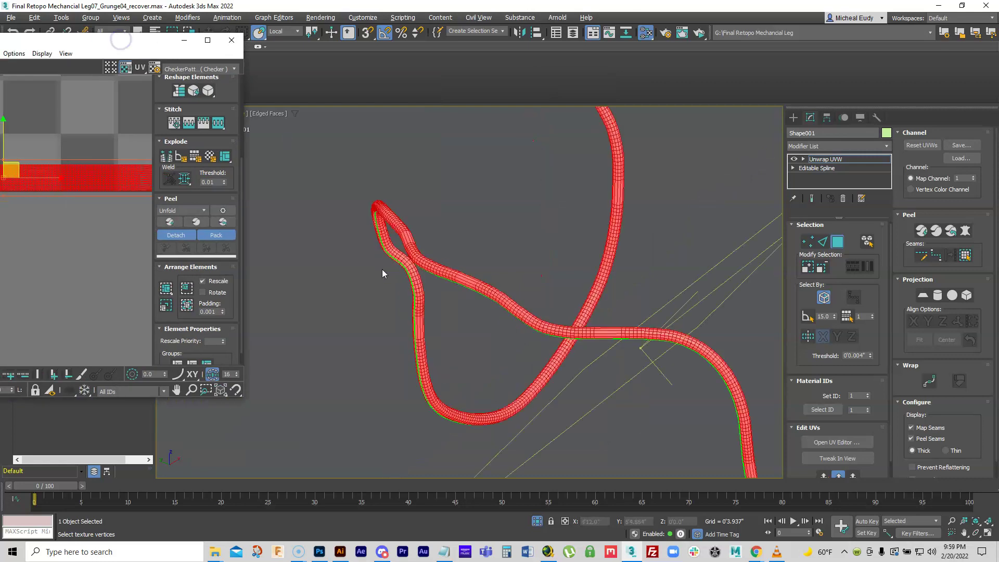
{"action": "scroll", "coordinate": [464, 307], "scroll_direction": "up", "scroll_amount": 5}
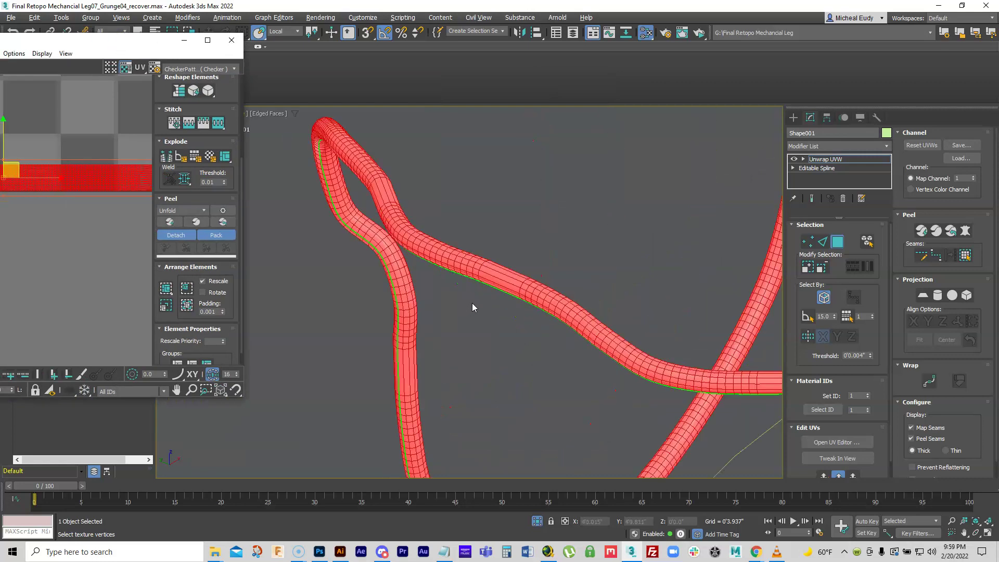
{"action": "scroll", "coordinate": [481, 344], "scroll_direction": "down", "scroll_amount": 4}
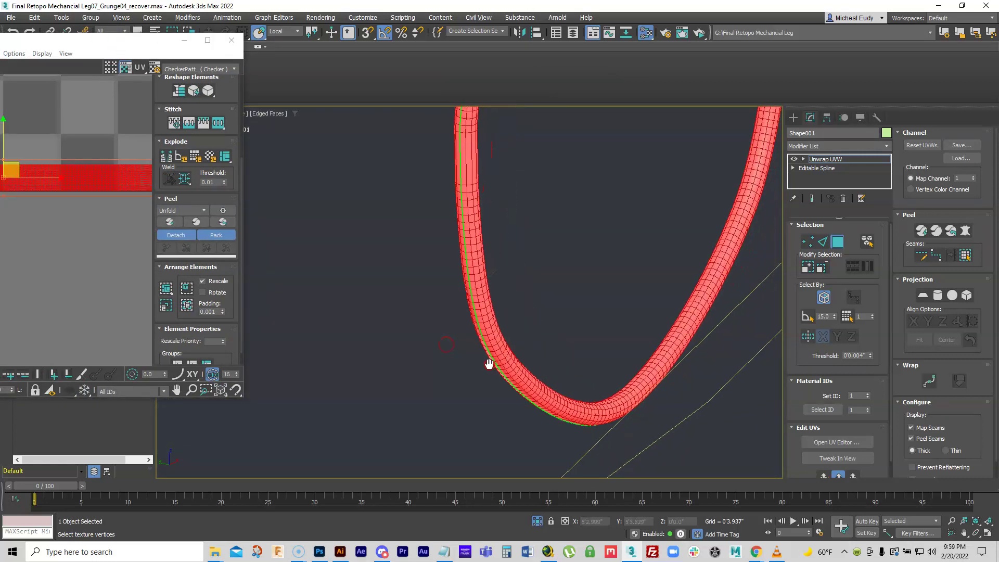
{"action": "scroll", "coordinate": [515, 375], "scroll_direction": "down", "scroll_amount": 3}
{"action": "scroll", "coordinate": [518, 367], "scroll_direction": "up", "scroll_amount": 4}
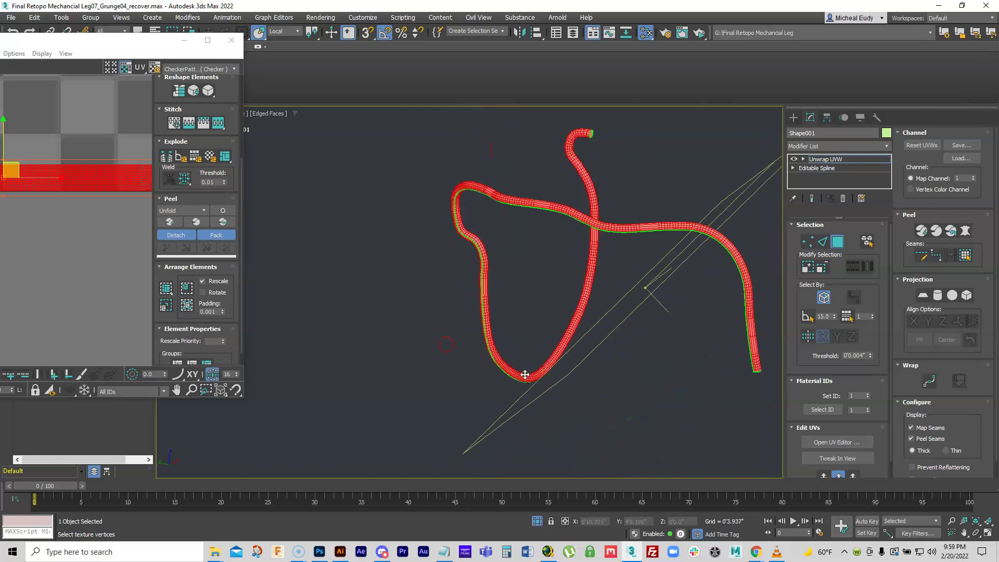
{"action": "middle_click_drag", "start_coordinate": [511, 372], "coordinate": [432, 183], "text": "alt"}
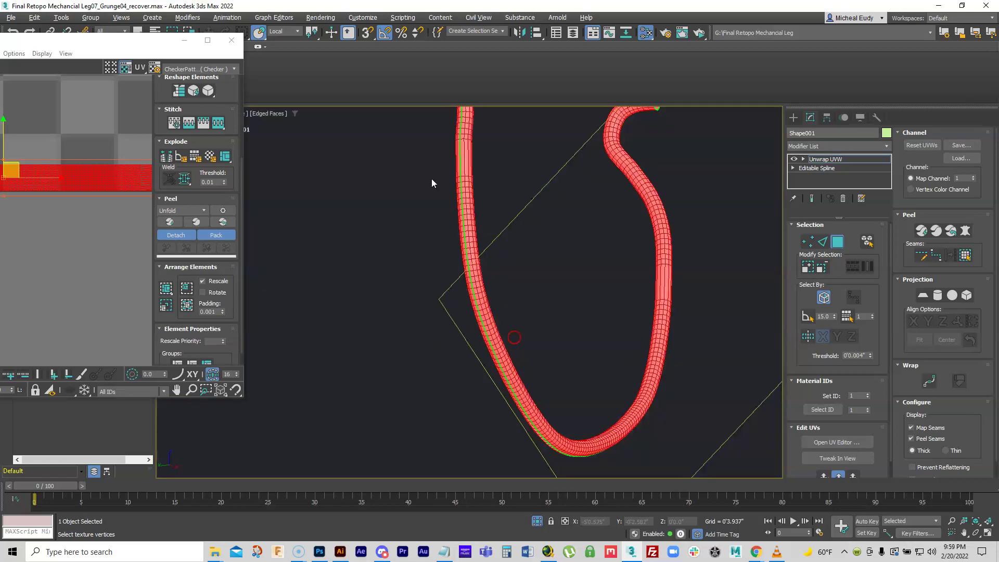
Turn off the environment map and switch the viewport background to a solid color
{"action": "left_click_drag", "start_coordinate": [106, 44], "coordinate": [223, 229]}
{"action": "left_click", "coordinate": [321, 17]}
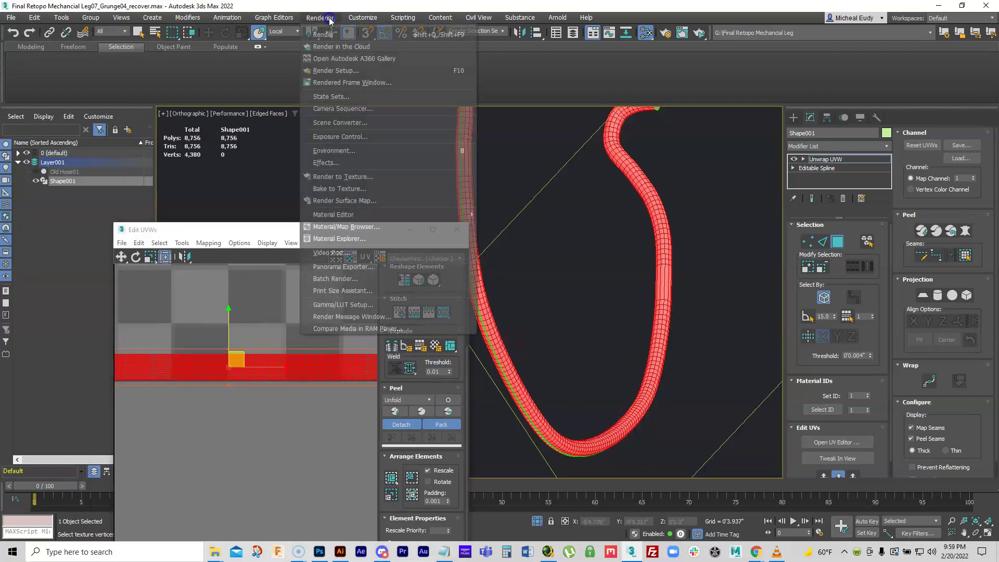
{"action": "left_click", "coordinate": [350, 151]}
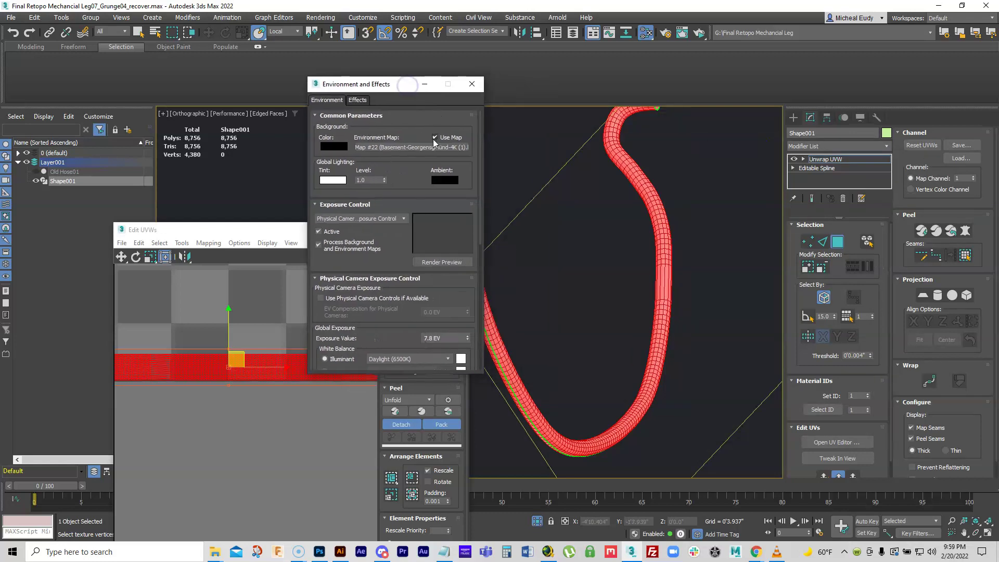
{"action": "left_click", "coordinate": [467, 86]}
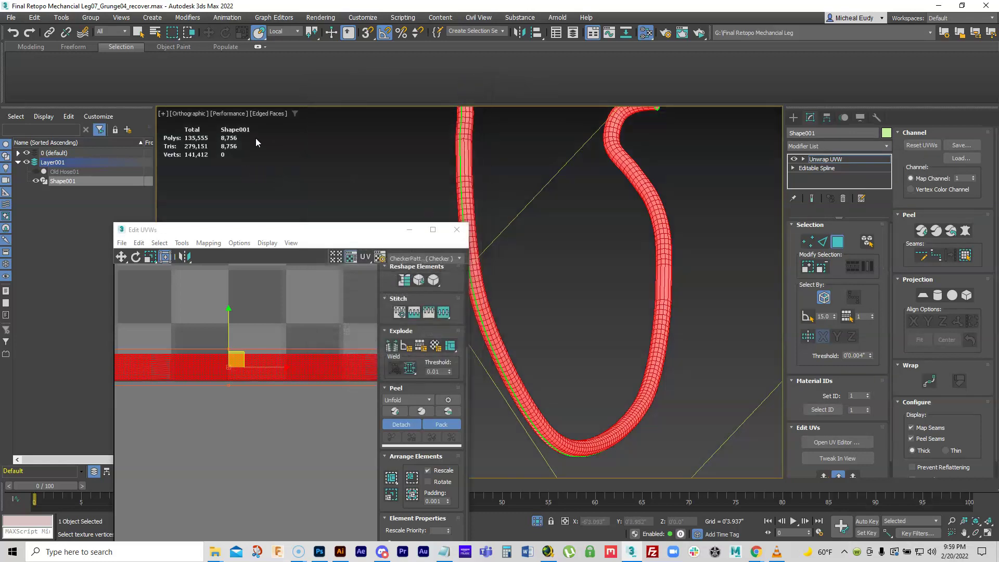
{"action": "left_click", "coordinate": [272, 115]}
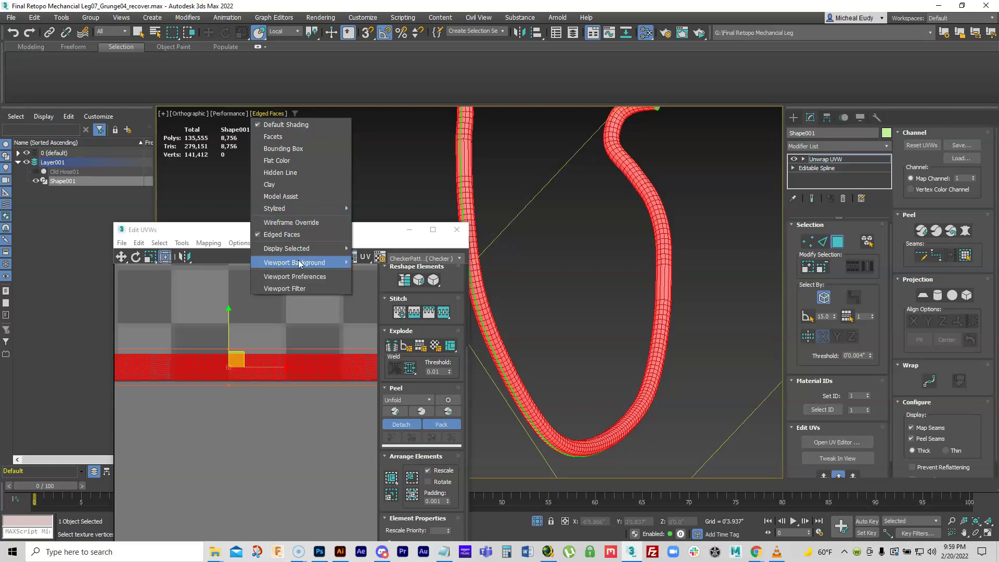
{"action": "mouse_move", "coordinate": [313, 263]}
{"action": "left_click", "coordinate": [396, 266]}
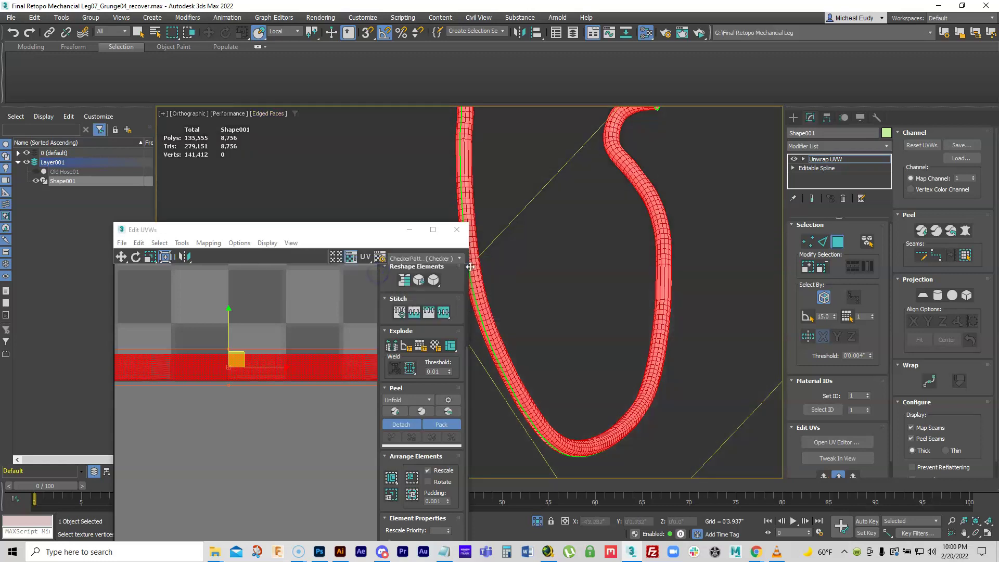
Move the UV editor aside and examine the green seam along the hose from several angles, including the front view
{"action": "left_click_drag", "start_coordinate": [396, 232], "coordinate": [232, 159]}
{"action": "scroll", "coordinate": [508, 296], "scroll_direction": "up", "scroll_amount": 3}
{"action": "scroll", "coordinate": [508, 300], "scroll_direction": "down", "scroll_amount": 8}
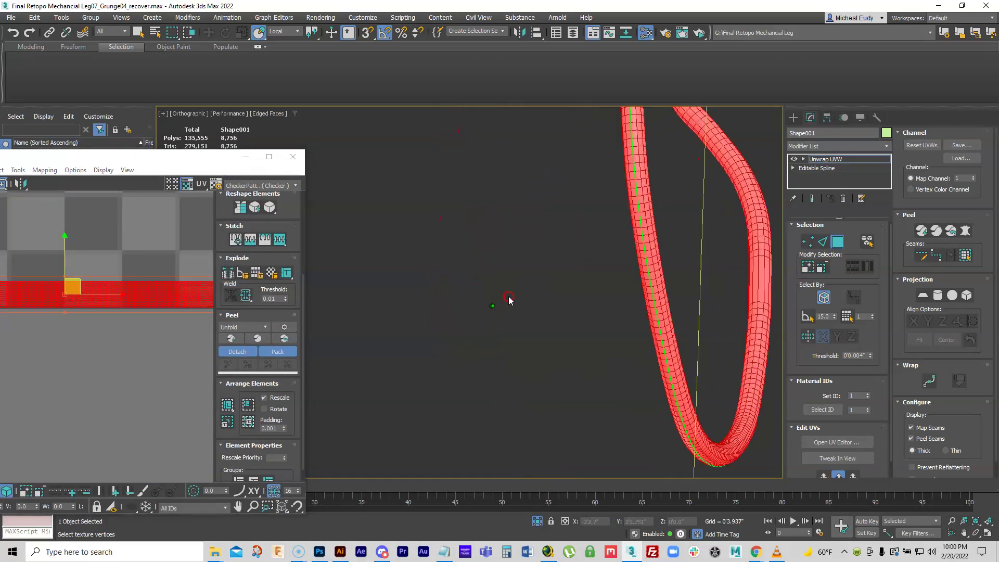
{"action": "middle_click_drag", "start_coordinate": [547, 306], "coordinate": [712, 285], "text": "alt"}
{"action": "scroll", "coordinate": [531, 371], "scroll_direction": "up", "scroll_amount": 4}
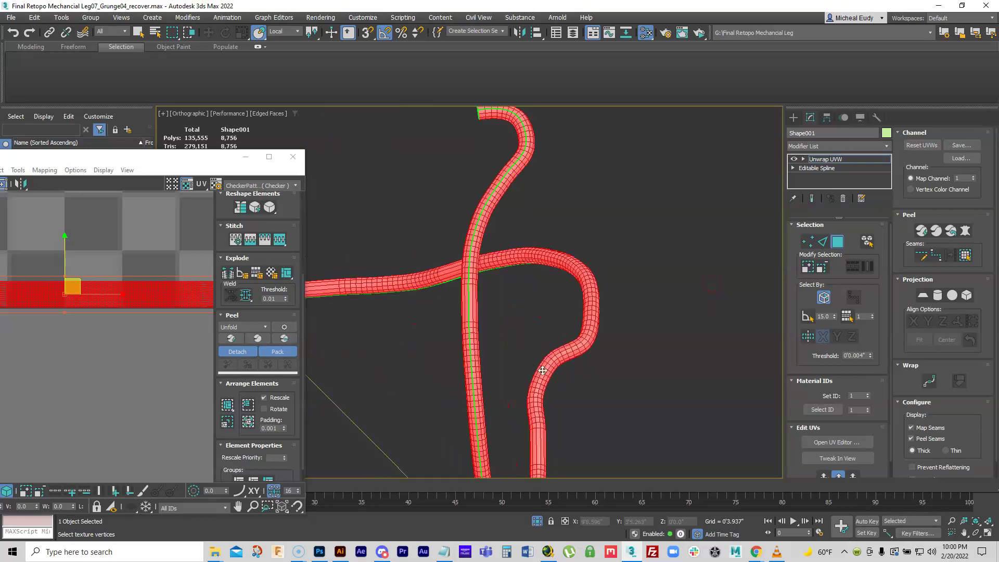
{"action": "scroll", "coordinate": [551, 363], "scroll_direction": "down", "scroll_amount": 2}
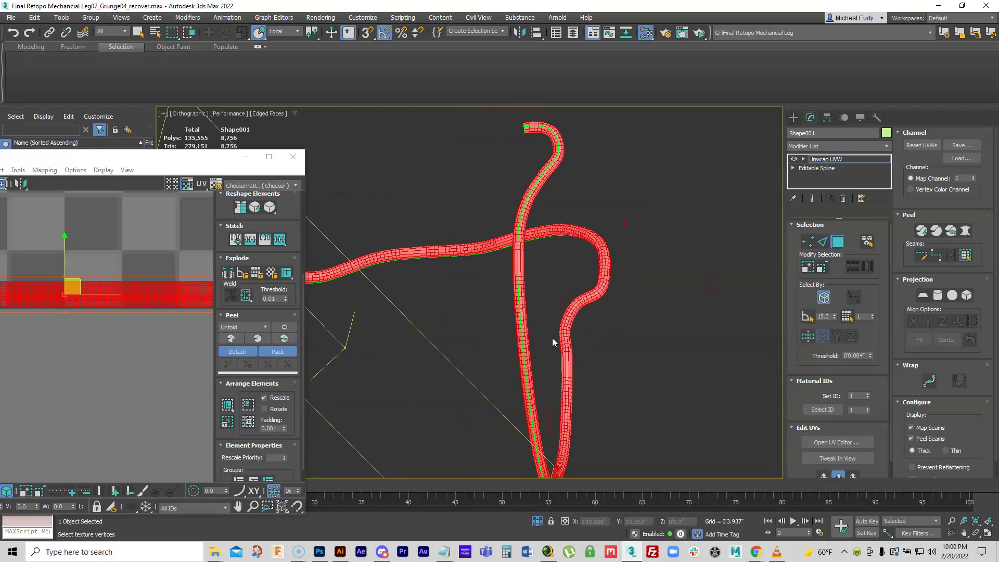
{"action": "key", "text": "f"}
{"action": "scroll", "coordinate": [491, 196], "scroll_direction": "up", "scroll_amount": 5}
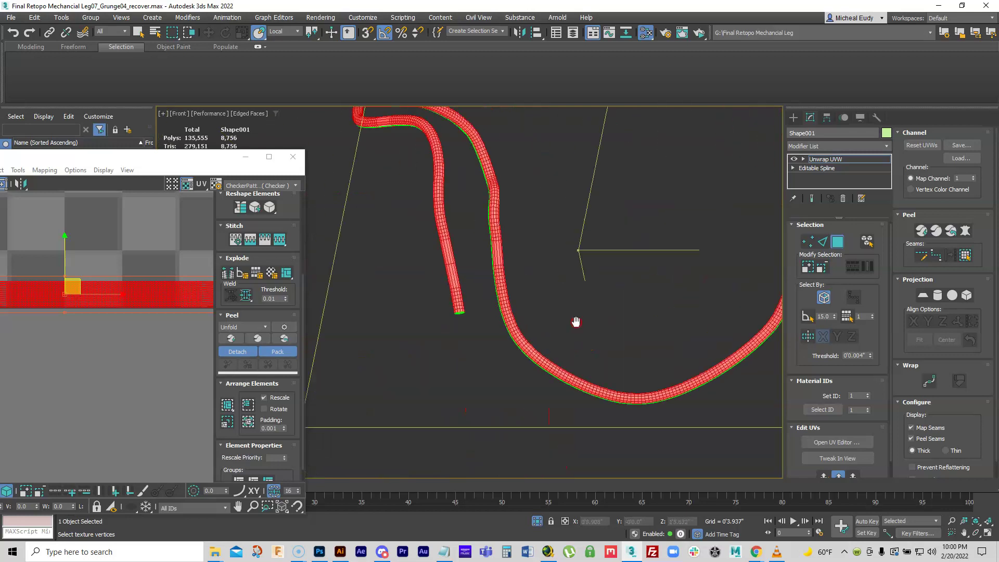
{"action": "middle_click_drag", "start_coordinate": [586, 359], "coordinate": [502, 376]}
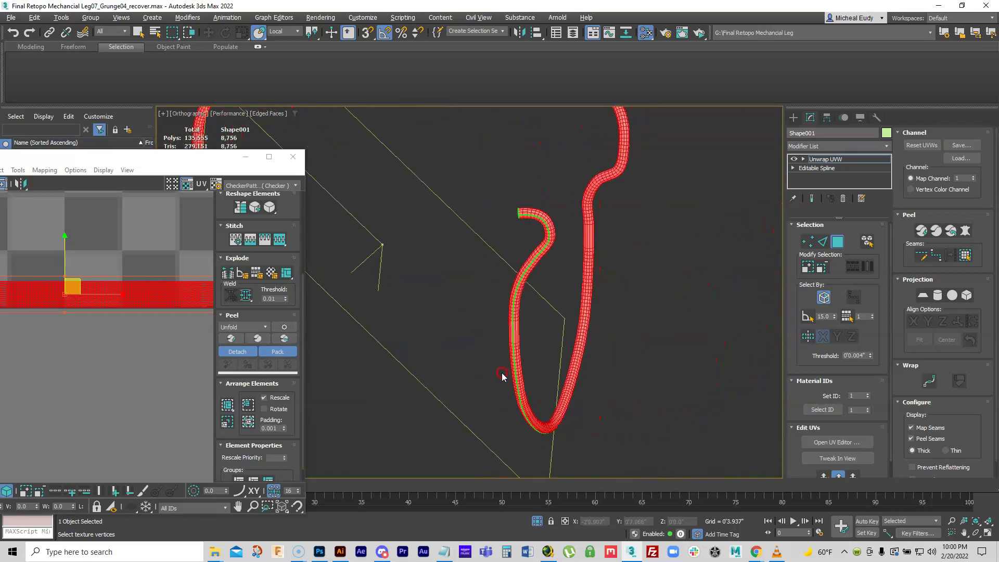
Close the UV editor, add a second Unwrap UVW modifier to the hose, and open that modifier's UV editor
{"action": "left_click_drag", "start_coordinate": [196, 154], "coordinate": [269, 156]}
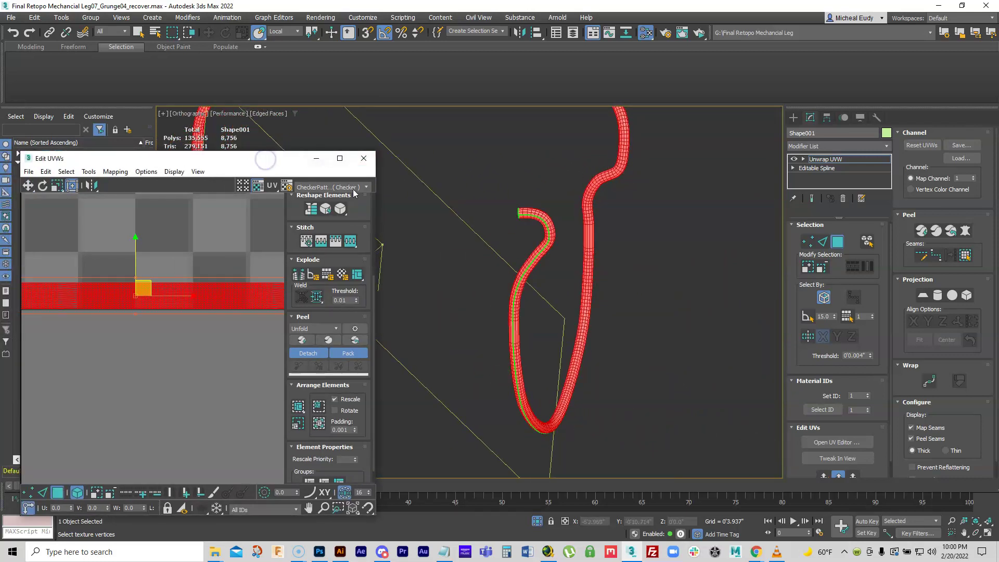
{"action": "left_click", "coordinate": [364, 162]}
{"action": "left_click", "coordinate": [882, 150]}
{"action": "left_click_drag", "start_coordinate": [887, 159], "coordinate": [876, 449]}
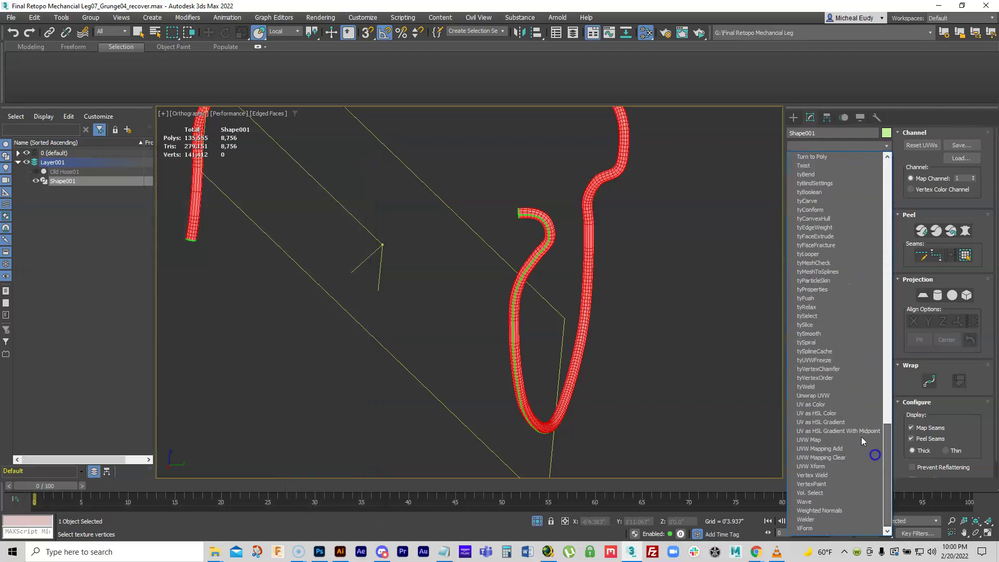
{"action": "left_click", "coordinate": [834, 396]}
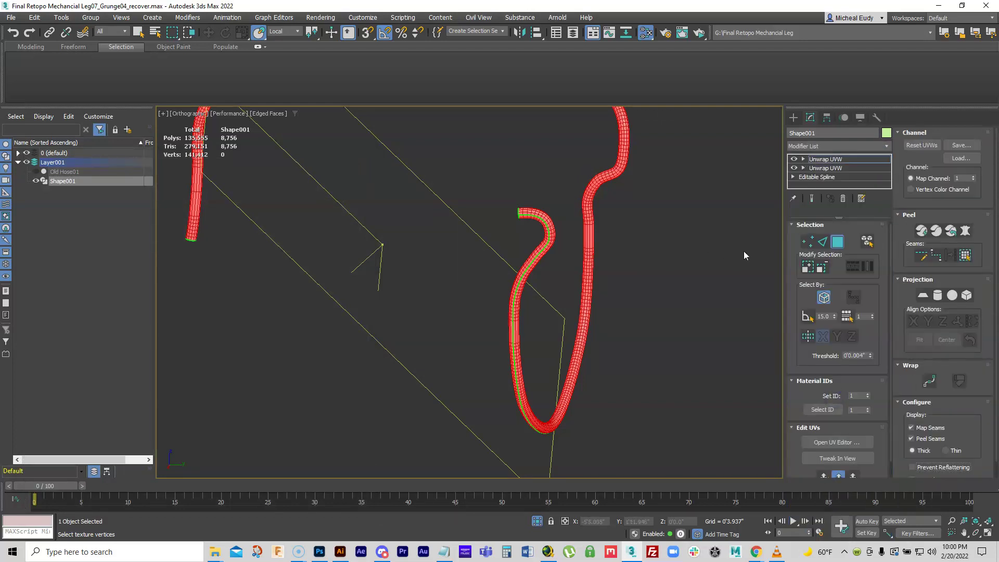
{"action": "left_click", "coordinate": [837, 442]}
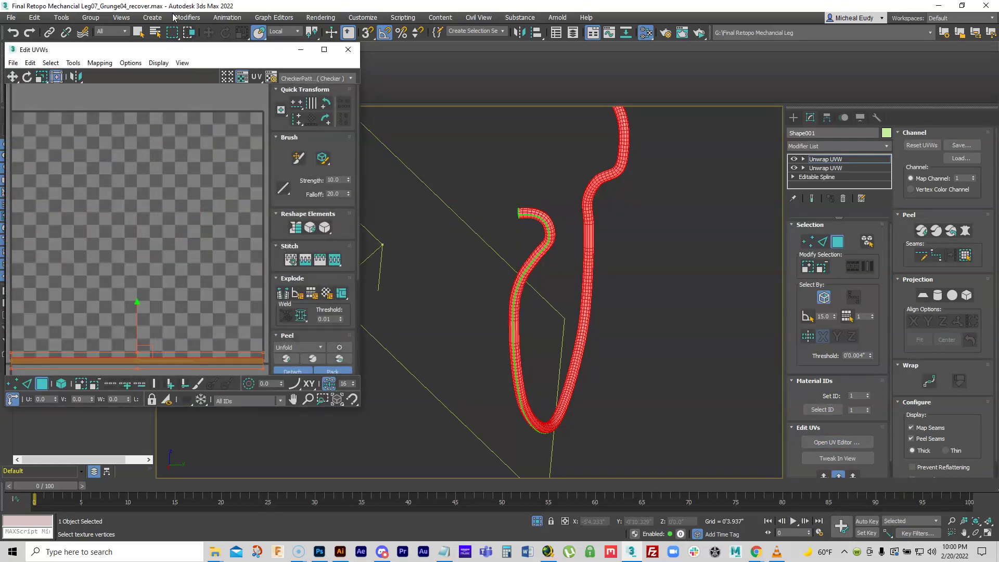
Switch the new Unwrap UVW modifier to edge selection and select an edge along the hose's curve in the viewport
{"action": "scroll", "coordinate": [508, 285], "scroll_direction": "up", "scroll_amount": 2}
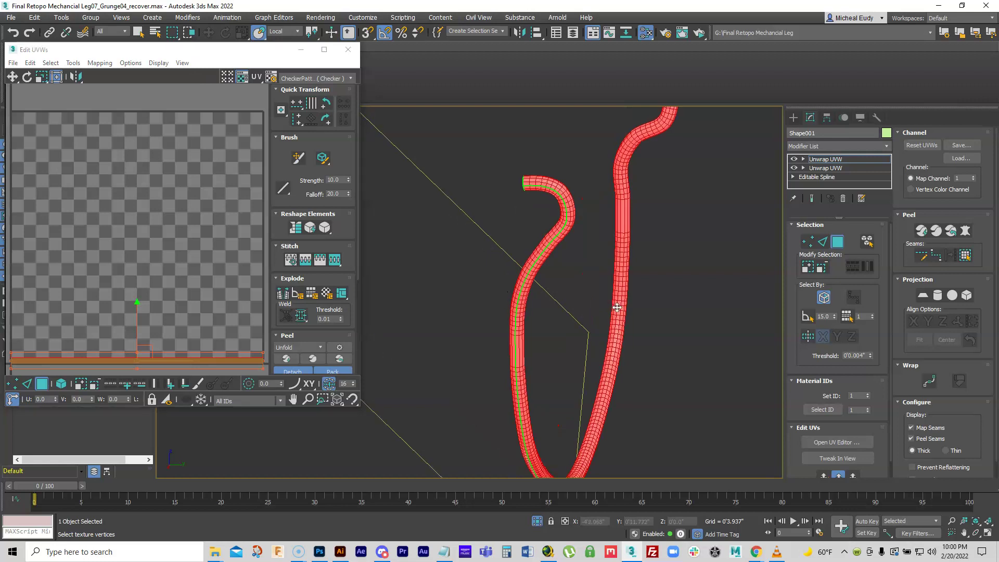
{"action": "scroll", "coordinate": [616, 330], "scroll_direction": "up", "scroll_amount": 2}
{"action": "scroll", "coordinate": [583, 333], "scroll_direction": "up", "scroll_amount": 3}
{"action": "middle_click_drag", "start_coordinate": [582, 344], "coordinate": [528, 355], "text": "alt"}
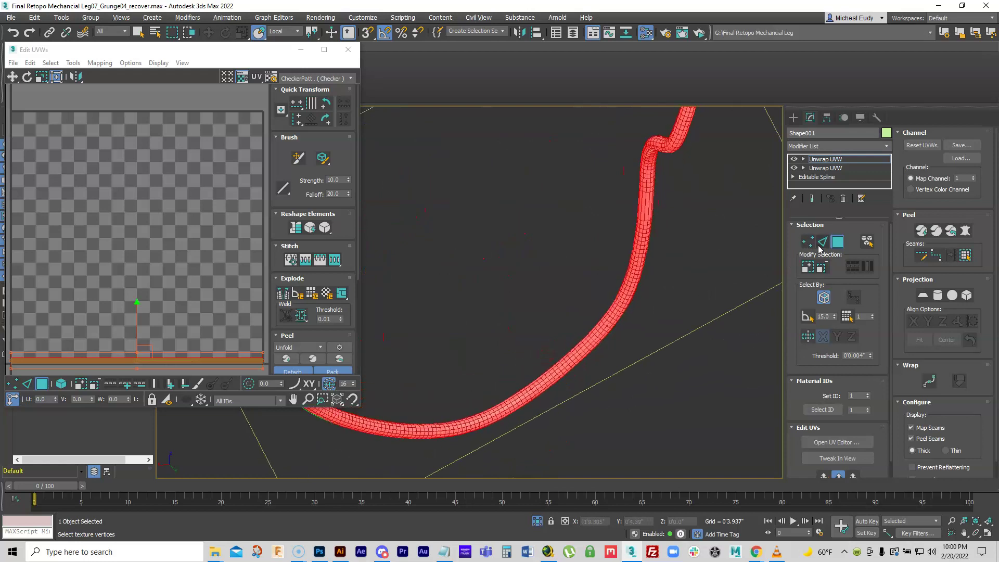
{"action": "left_click", "coordinate": [820, 244]}
{"action": "scroll", "coordinate": [567, 338], "scroll_direction": "up", "scroll_amount": 3}
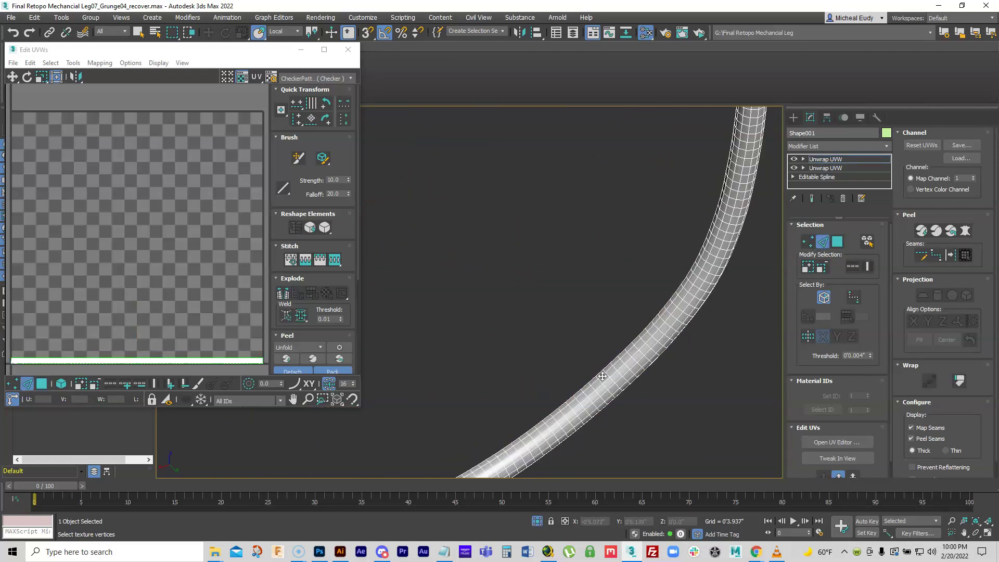
{"action": "left_click", "coordinate": [662, 314]}
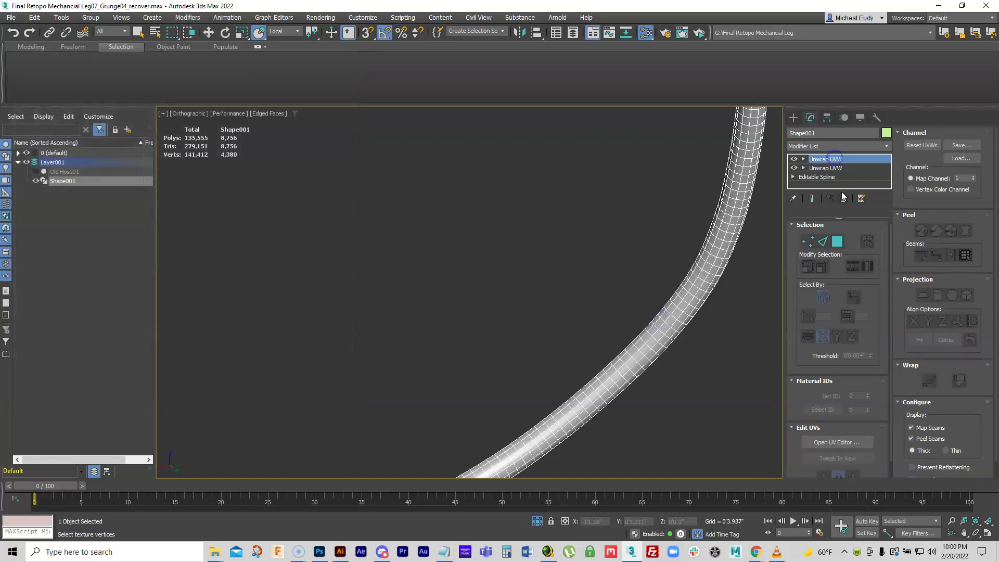
Reopen the UV editor in edge selection and maximize it on the hose's UV strip
{"action": "left_click", "coordinate": [815, 440]}
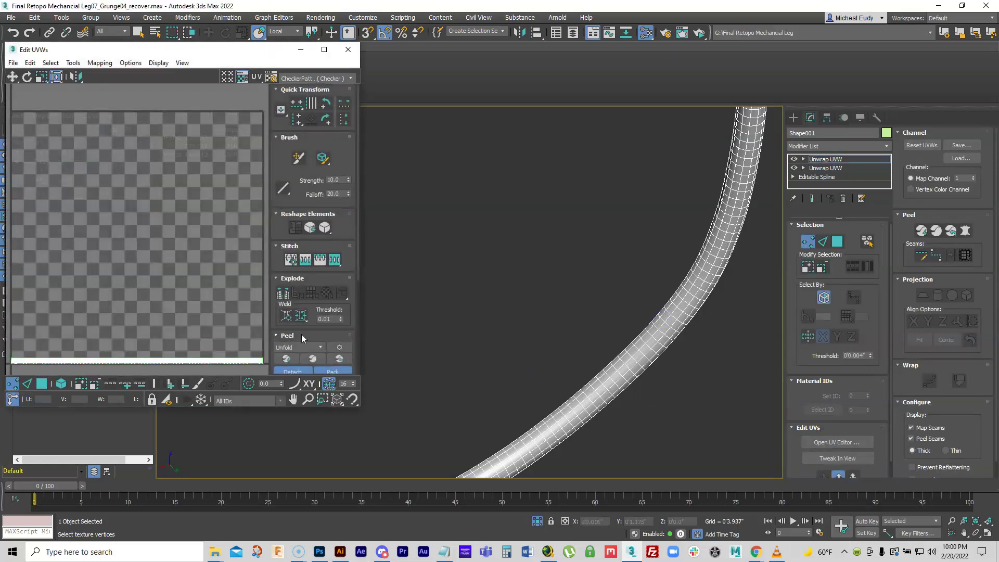
{"action": "left_click_drag", "start_coordinate": [194, 56], "coordinate": [400, 55]}
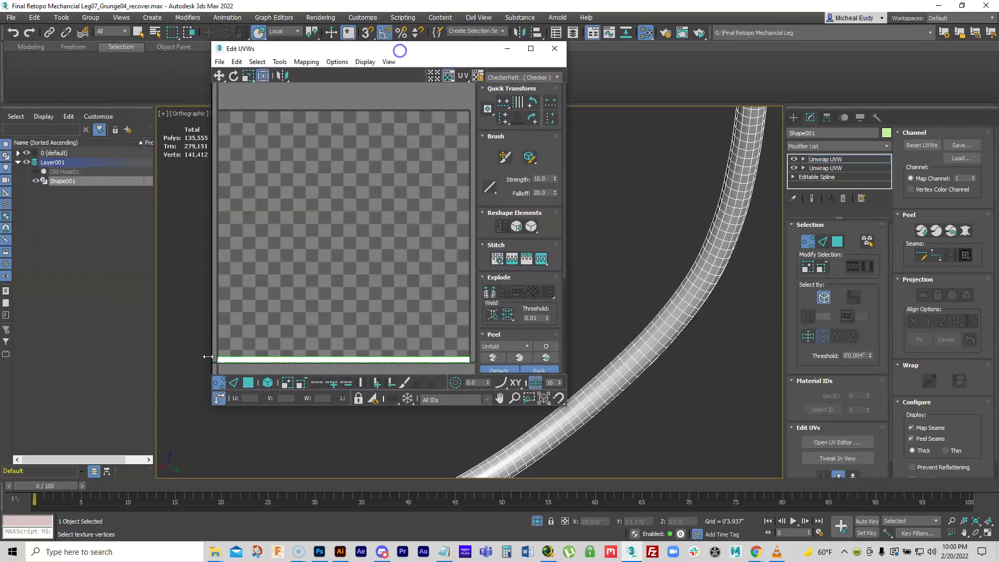
{"action": "left_click", "coordinate": [234, 383]}
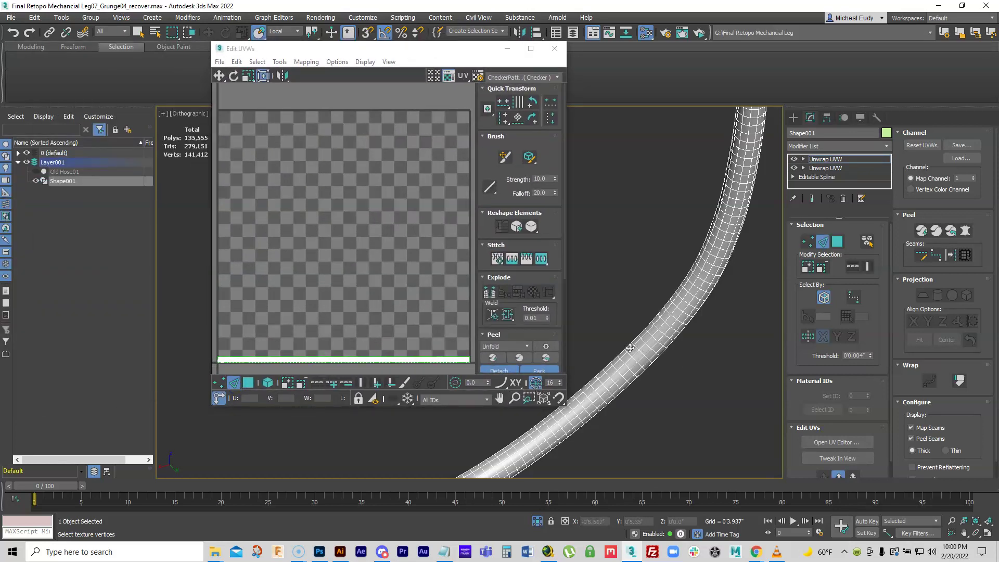
{"action": "left_click", "coordinate": [531, 49]}
{"action": "scroll", "coordinate": [598, 214], "scroll_direction": "down", "scroll_amount": 4}
{"action": "scroll", "coordinate": [546, 289], "scroll_direction": "up", "scroll_amount": 6}
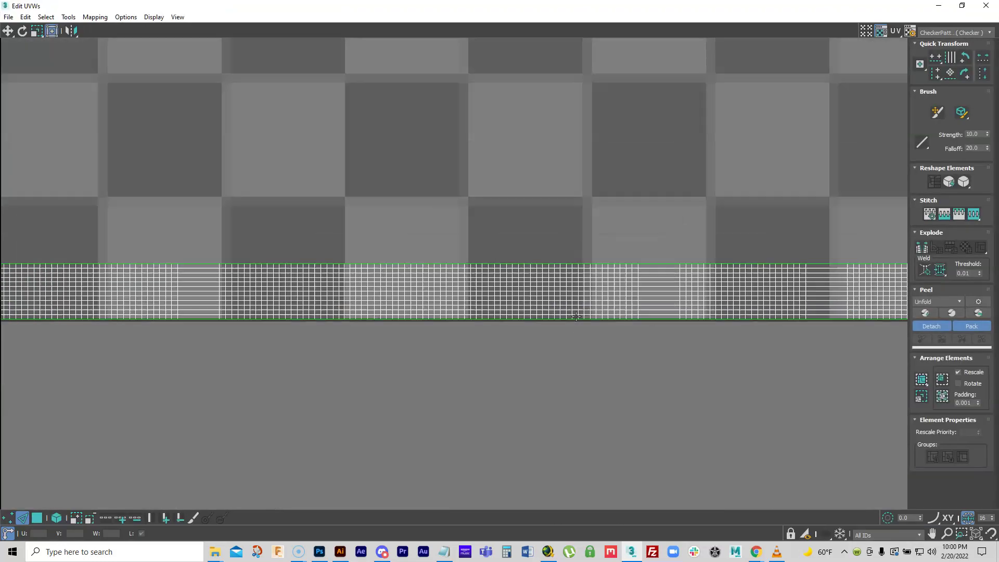
Select a full lengthwise edge loop inside the UV strip with the Move tool and try to break the UVs there
{"action": "left_click", "coordinate": [572, 273]}
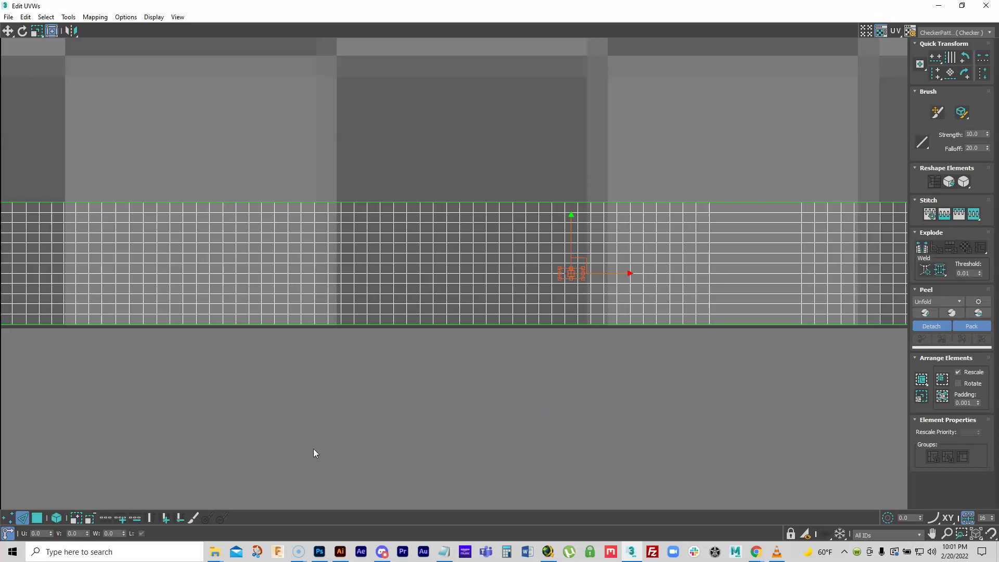
{"action": "left_click", "coordinate": [9, 32]}
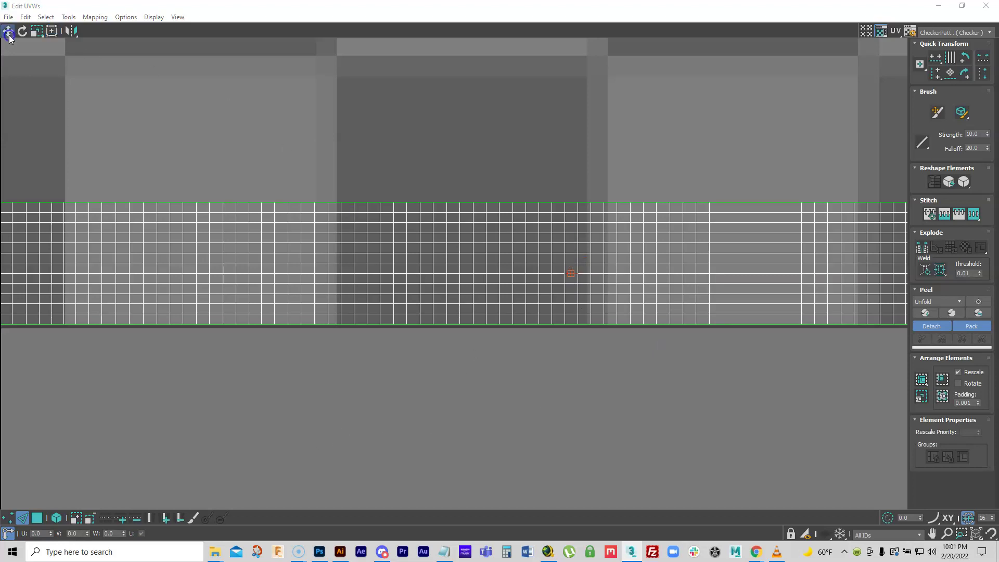
{"action": "double_click", "coordinate": [571, 273]}
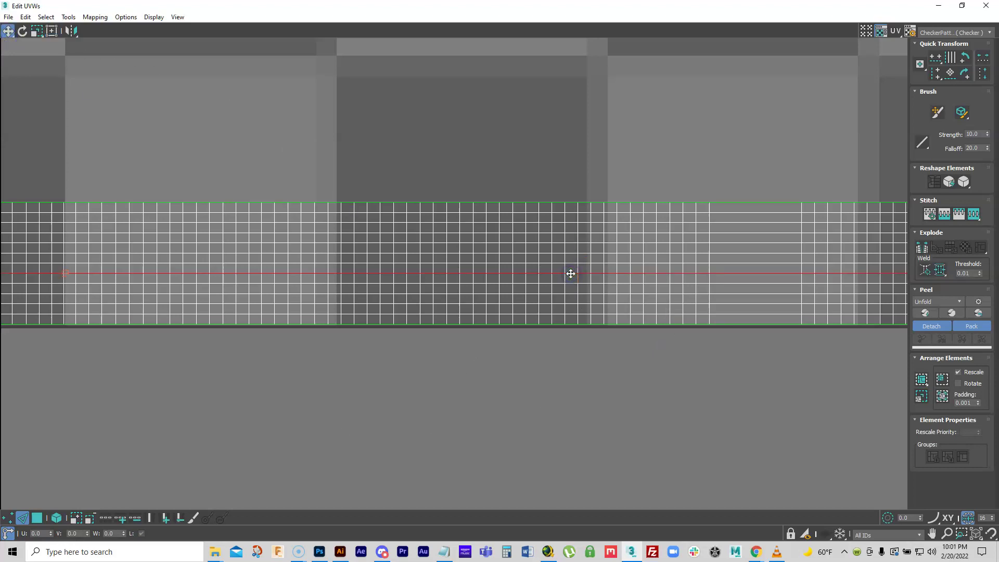
{"action": "scroll", "coordinate": [476, 341], "scroll_direction": "down", "scroll_amount": 4}
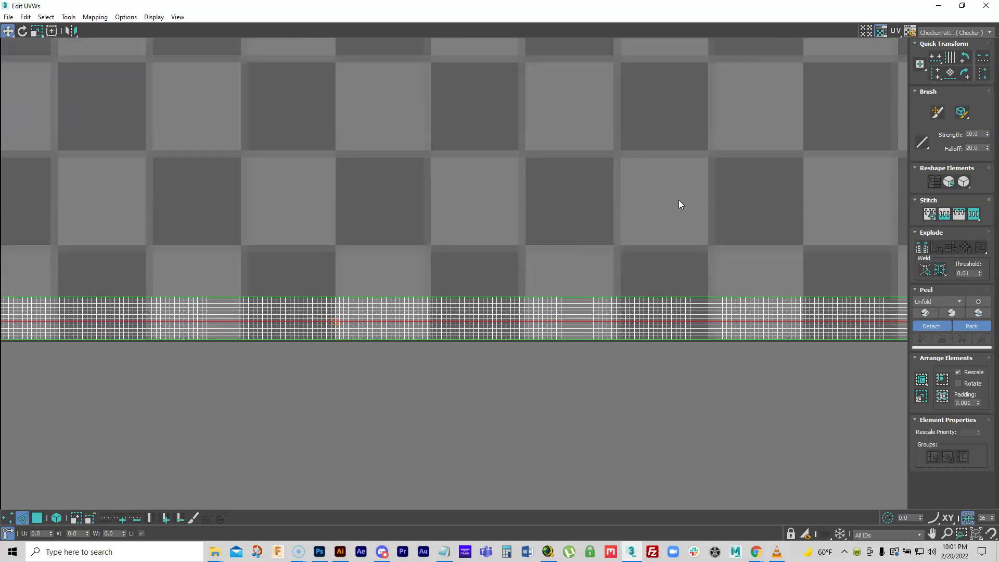
{"action": "right_click", "coordinate": [665, 201]}
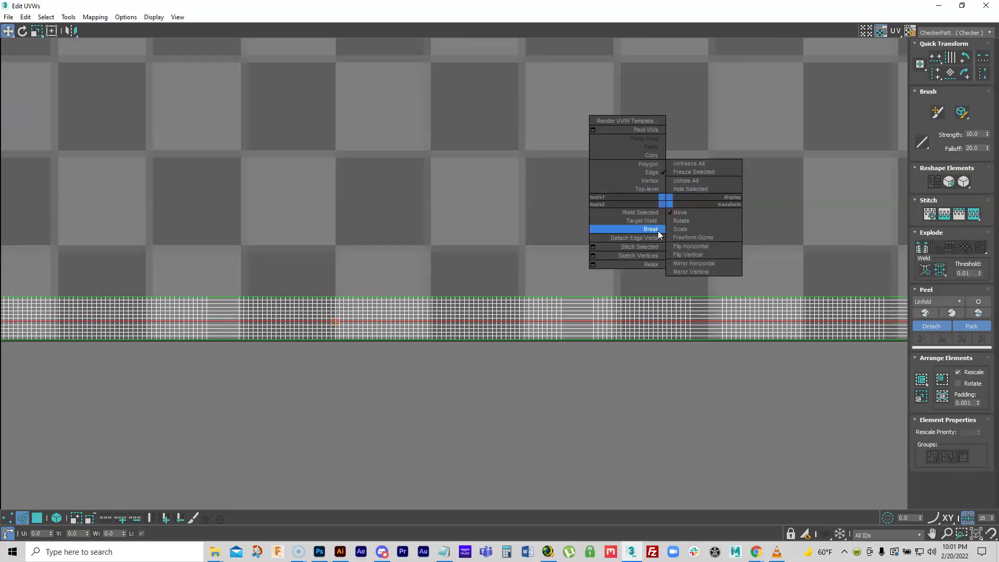
{"action": "left_click", "coordinate": [828, 385]}
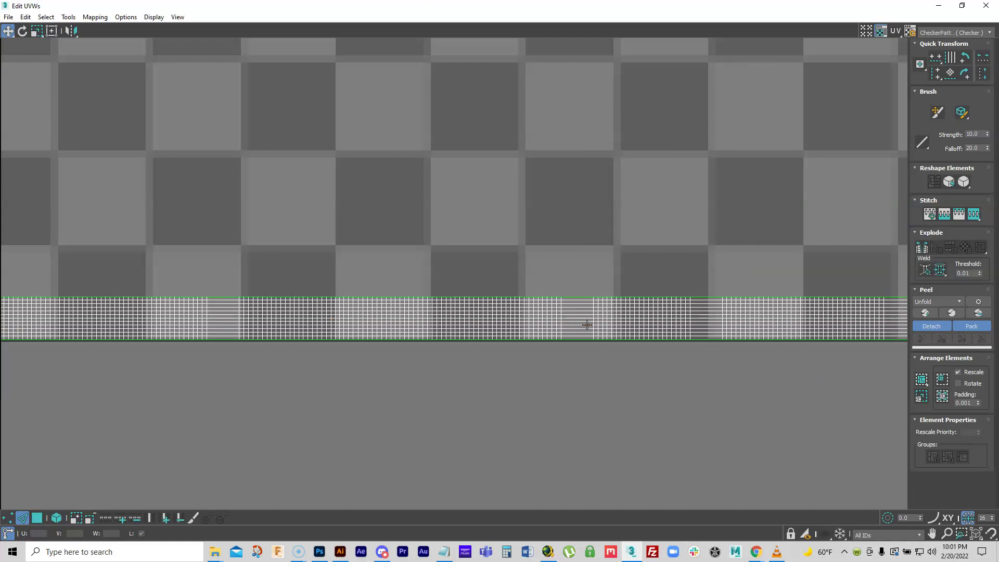
Reselect a lengthwise edge loop in the lower half of the UV strip and break the UVs along it
{"action": "scroll", "coordinate": [556, 348], "scroll_direction": "up", "scroll_amount": 3}
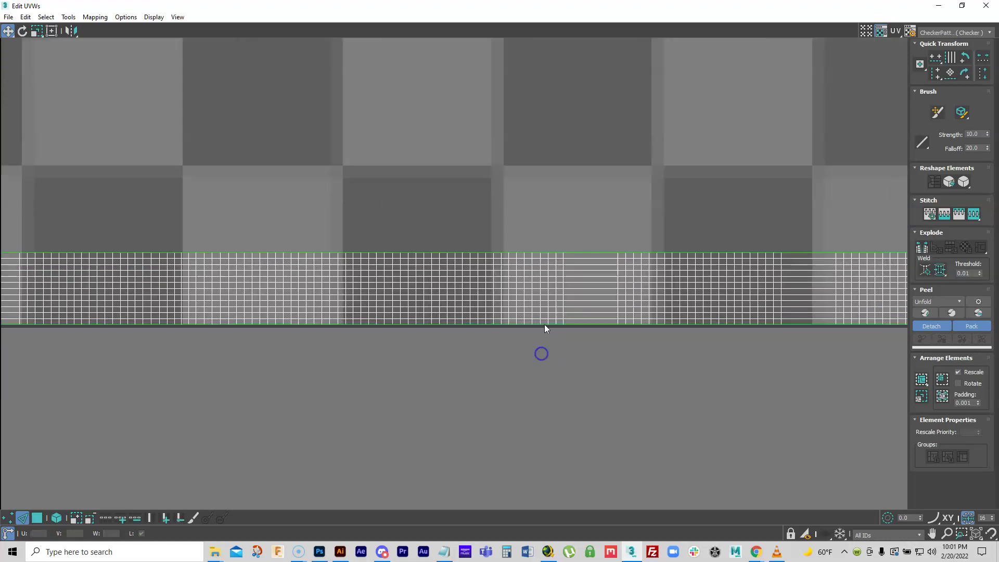
{"action": "left_click", "coordinate": [558, 300]}
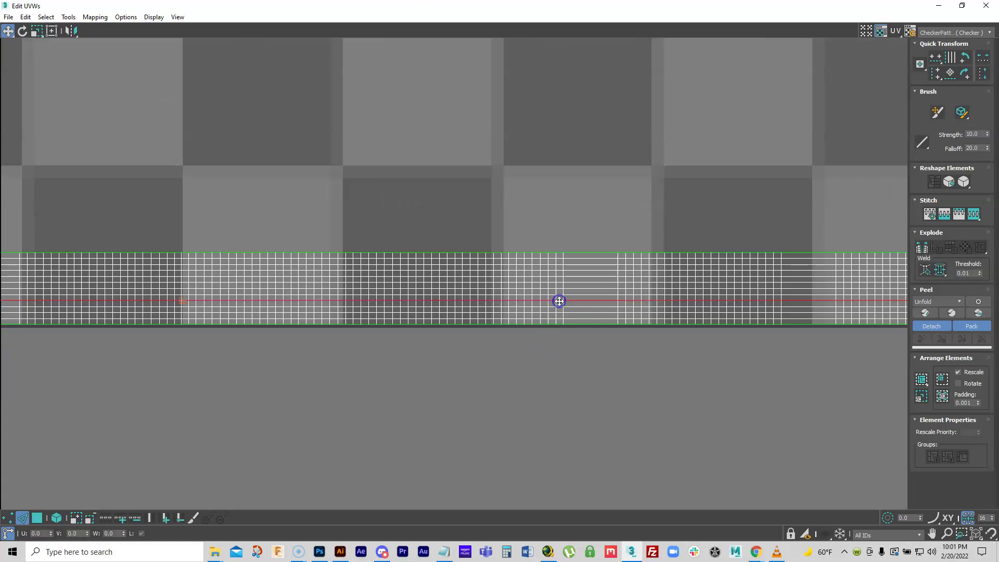
{"action": "left_click", "coordinate": [920, 248]}
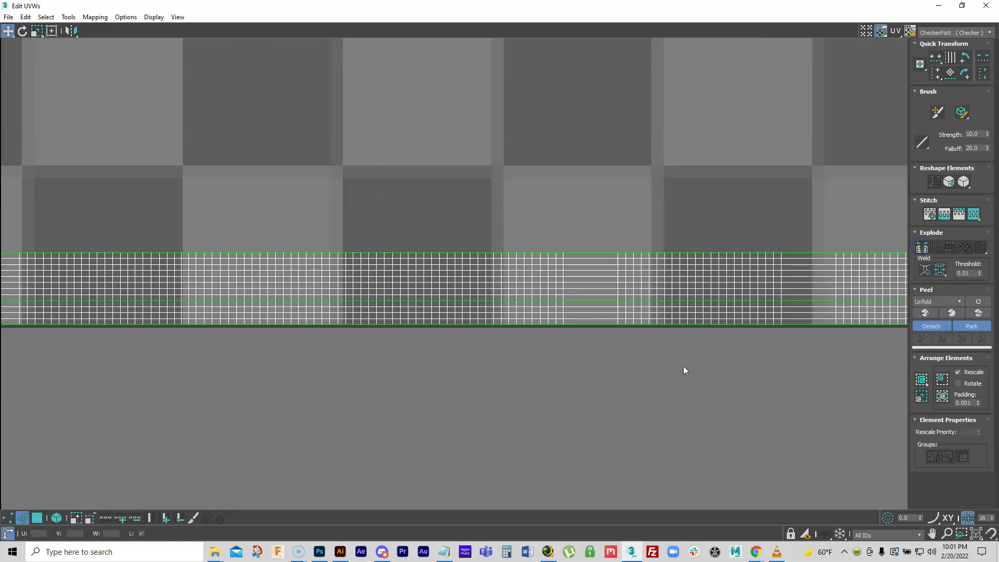
Select the upper border edges of the UV strip and stitch them to their matching edges on the lower border
{"action": "scroll", "coordinate": [675, 360], "scroll_direction": "down", "scroll_amount": 1}
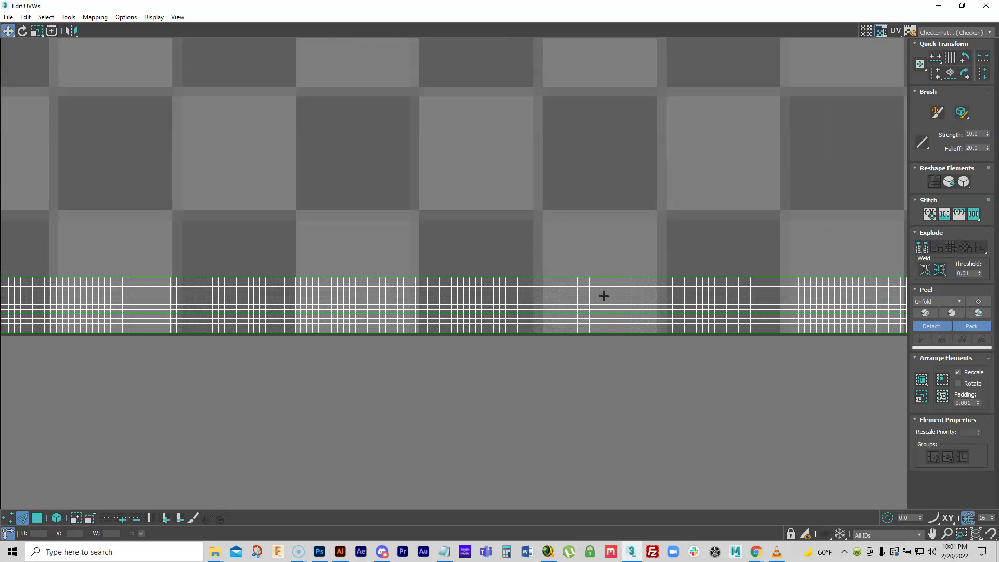
{"action": "double_click", "coordinate": [606, 277]}
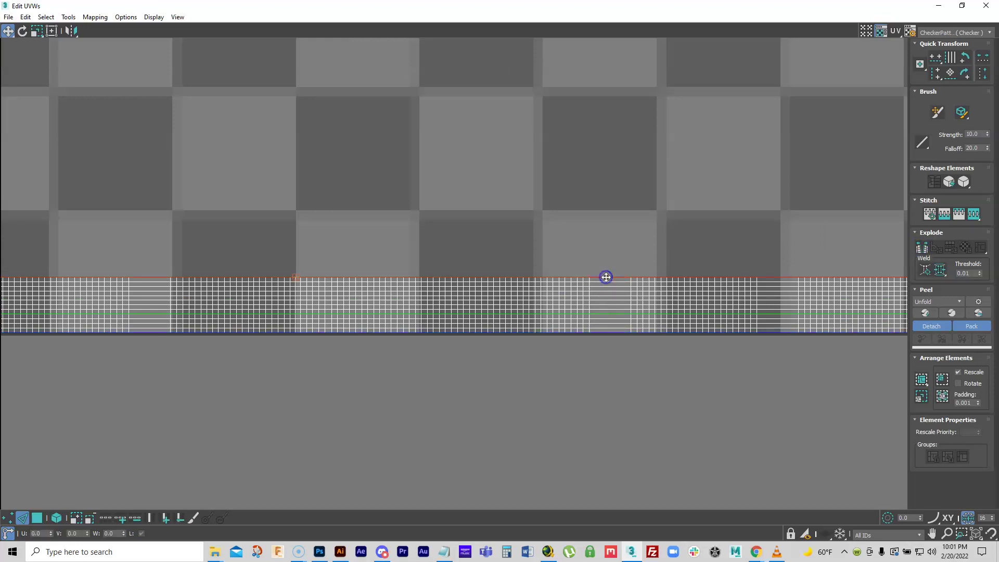
{"action": "right_click", "coordinate": [576, 234]}
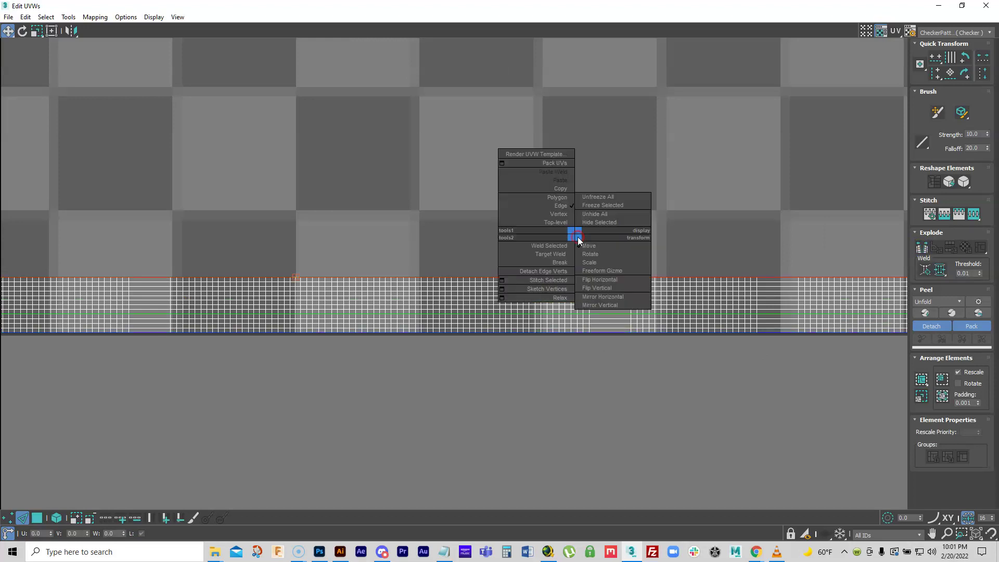
{"action": "left_click", "coordinate": [559, 281]}
{"action": "left_click", "coordinate": [614, 337]}
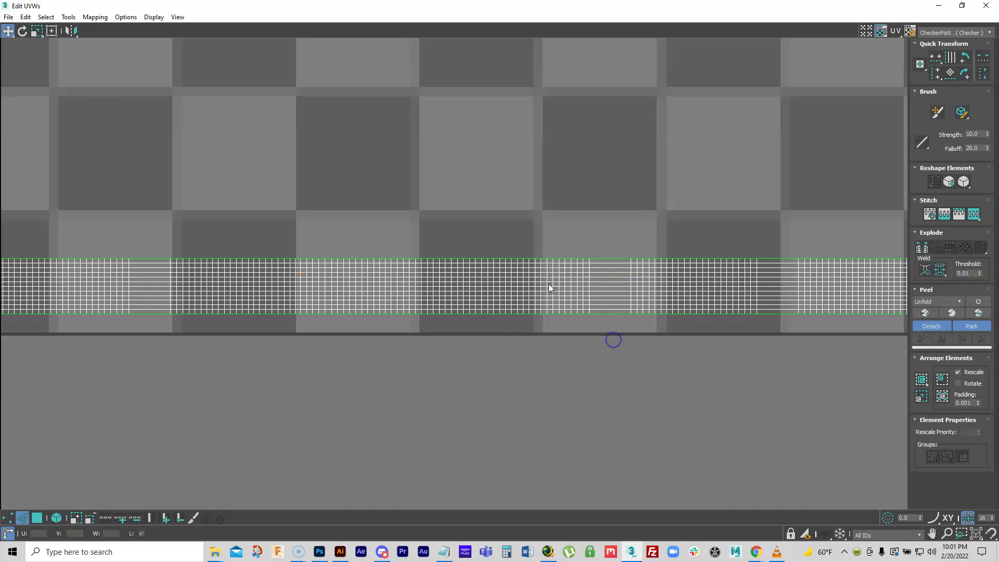
Minimize the UV editor, delete the upper Unwrap UVW modifier, and switch the remaining one to edge selection
{"action": "scroll", "coordinate": [704, 319], "scroll_direction": "down", "scroll_amount": 8}
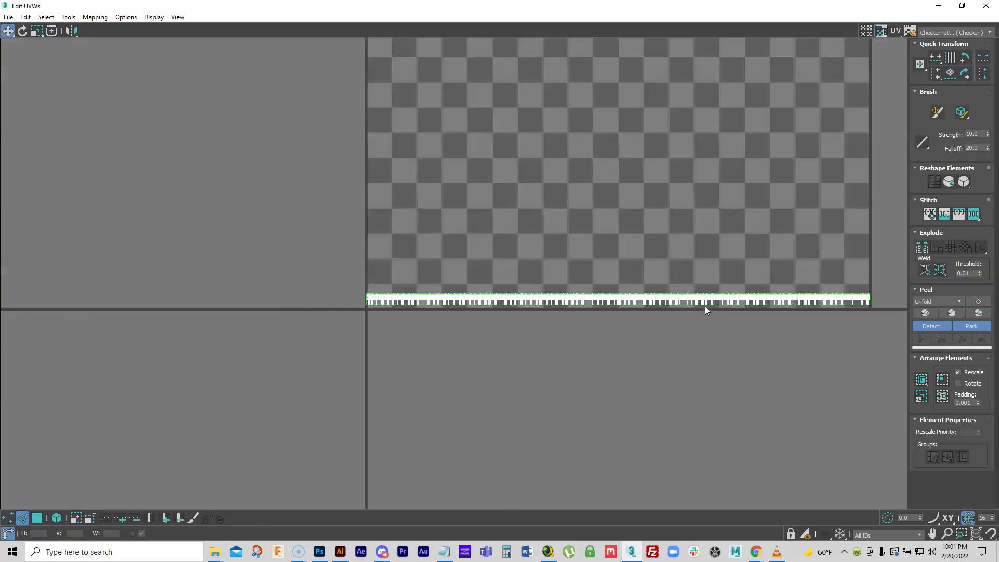
{"action": "middle_click_drag", "start_coordinate": [696, 310], "coordinate": [632, 311]}
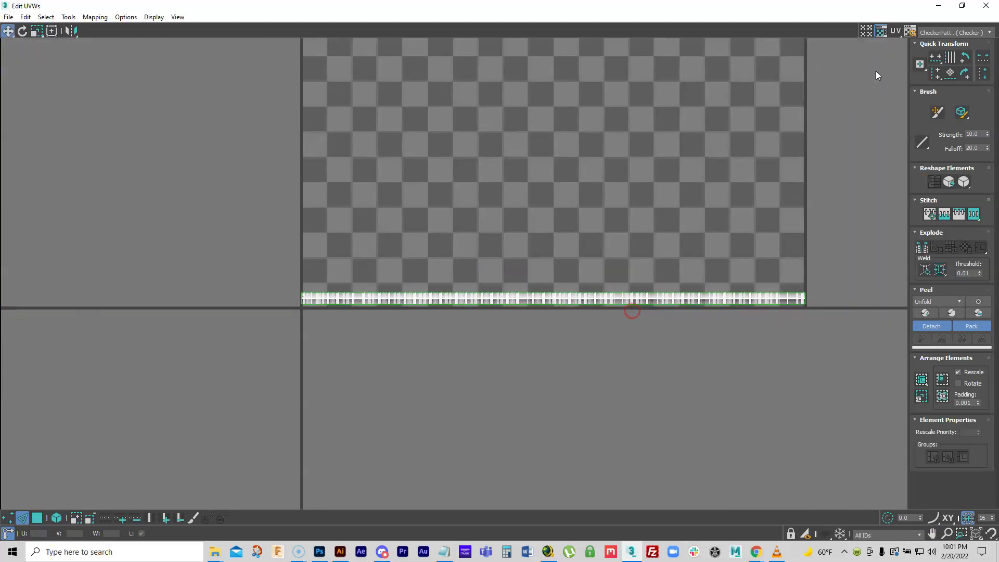
{"action": "left_click", "coordinate": [939, 6]}
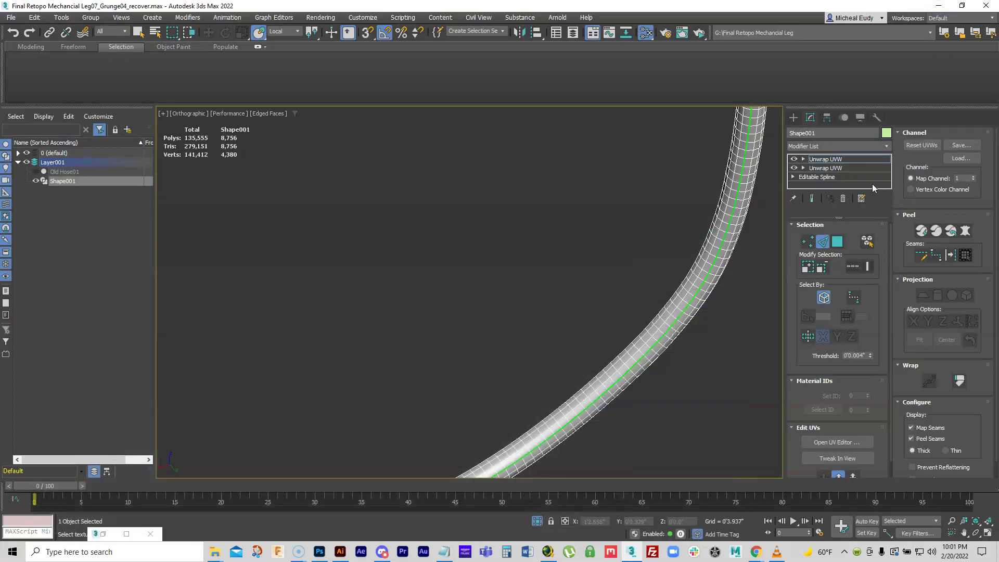
{"action": "left_click", "coordinate": [844, 199]}
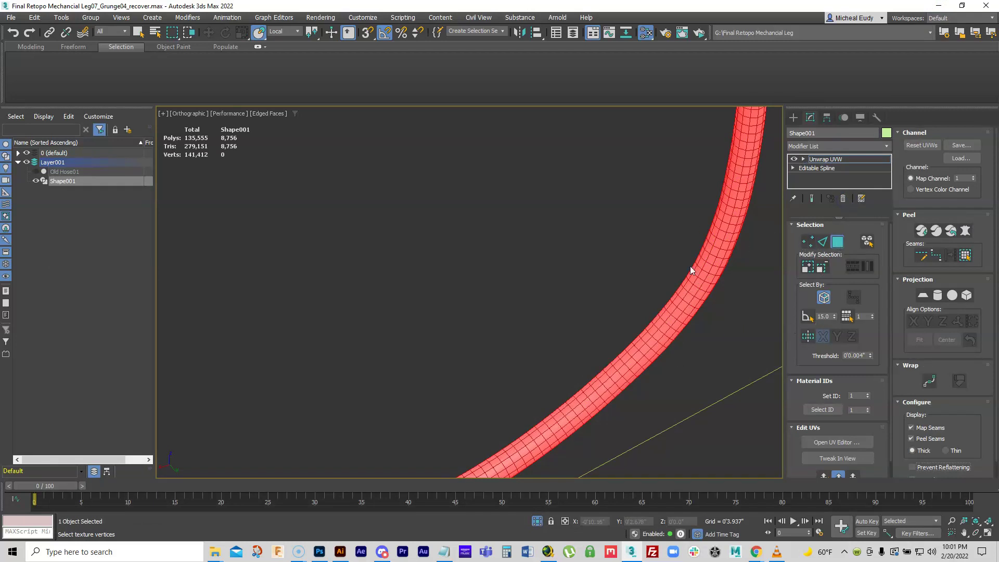
{"action": "left_click", "coordinate": [822, 242]}
{"action": "scroll", "coordinate": [626, 310], "scroll_direction": "down", "scroll_amount": 3}
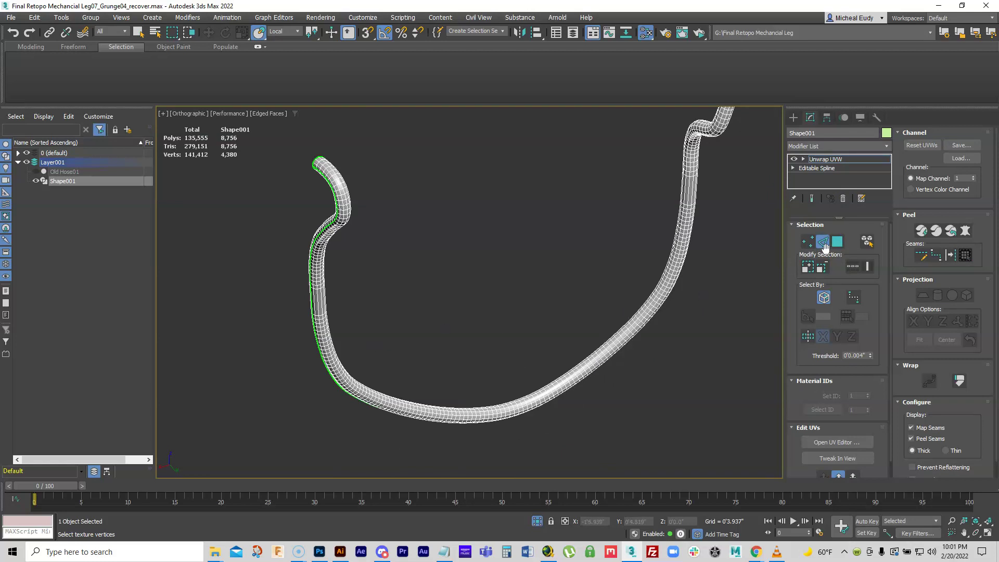
Leave edge selection and inspect the map seam along the hose from the opposite side
{"action": "left_click", "coordinate": [823, 241]}
{"action": "scroll", "coordinate": [671, 291], "scroll_direction": "down", "scroll_amount": 2}
{"action": "middle_click_drag", "start_coordinate": [665, 307], "coordinate": [498, 341], "text": "alt"}
{"action": "scroll", "coordinate": [553, 355], "scroll_direction": "up", "scroll_amount": 5}
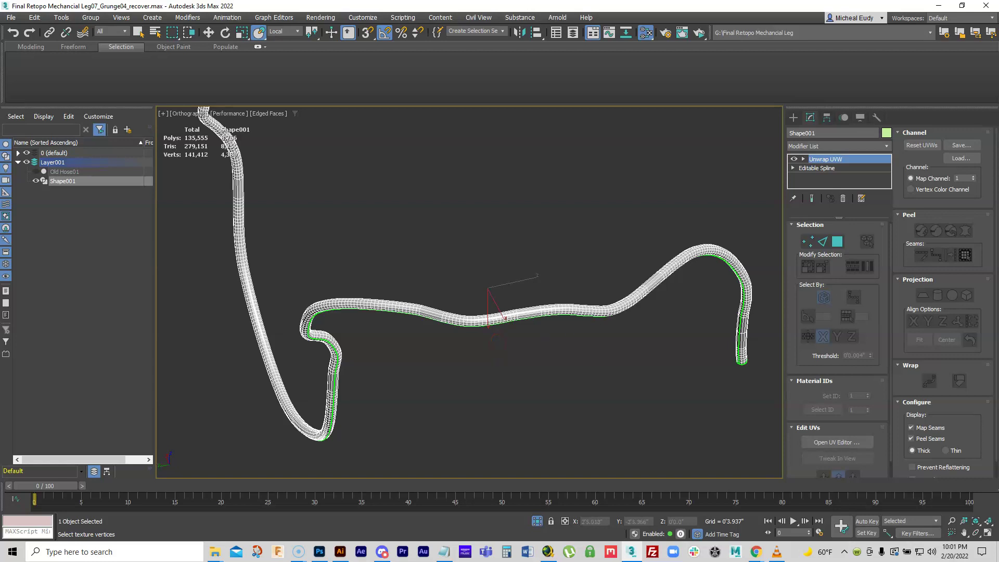
In the Slate Material Editor, wire the Checker map into the Leg material's Base Color Map and assign Leg to the hose
{"action": "key", "text": "m"}
{"action": "left_click_drag", "start_coordinate": [394, 175], "coordinate": [499, 243]}
{"action": "left_click", "coordinate": [412, 246]}
{"action": "left_click", "coordinate": [526, 147]}
{"action": "right_click", "coordinate": [526, 143]}
{"action": "left_click", "coordinate": [531, 158]}
Show the Checker map on the Leg material in the viewport and edit its U and V tiling
{"action": "left_click", "coordinate": [411, 234]}
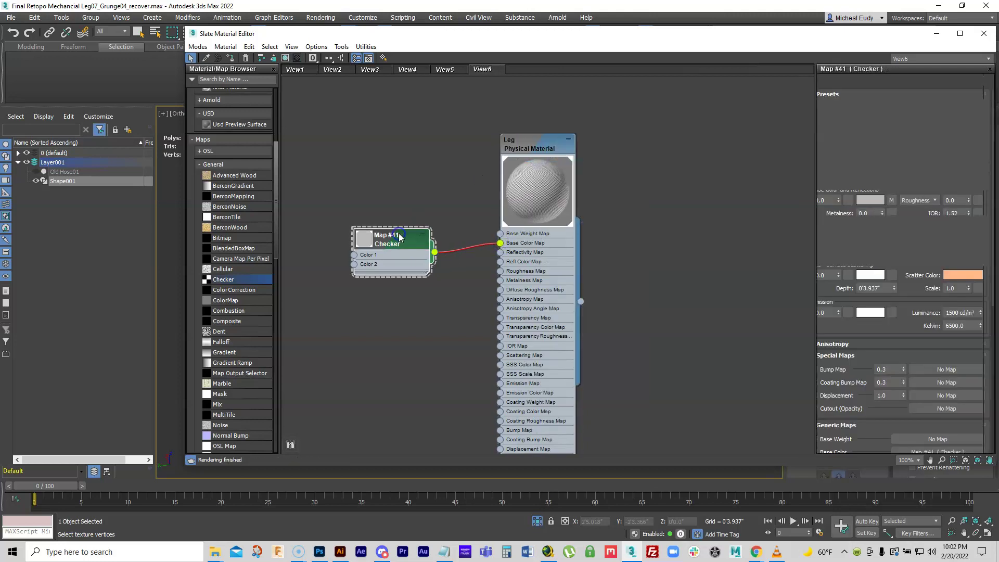
{"action": "left_click", "coordinate": [286, 58]}
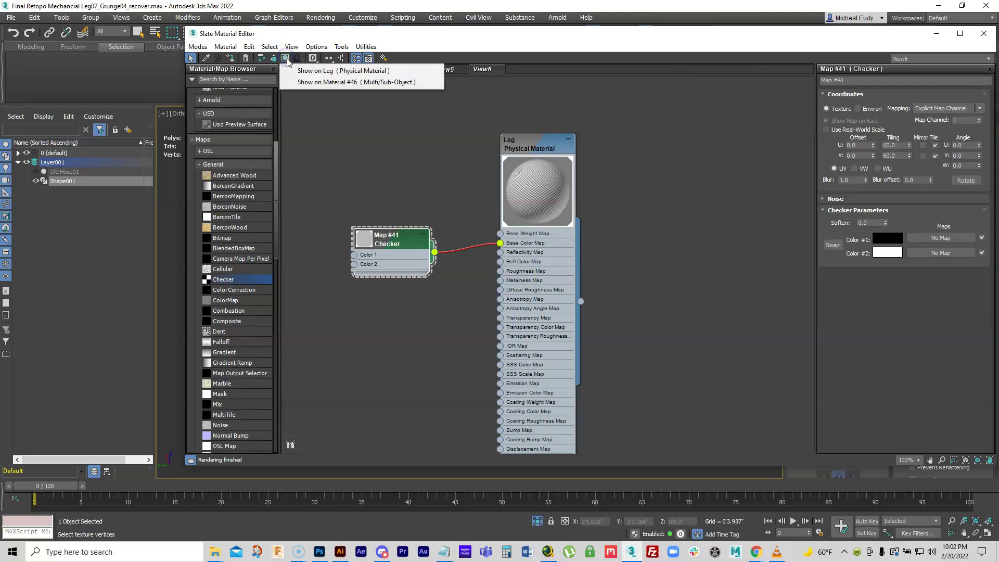
{"action": "left_click", "coordinate": [334, 72]}
{"action": "left_click", "coordinate": [891, 145]}
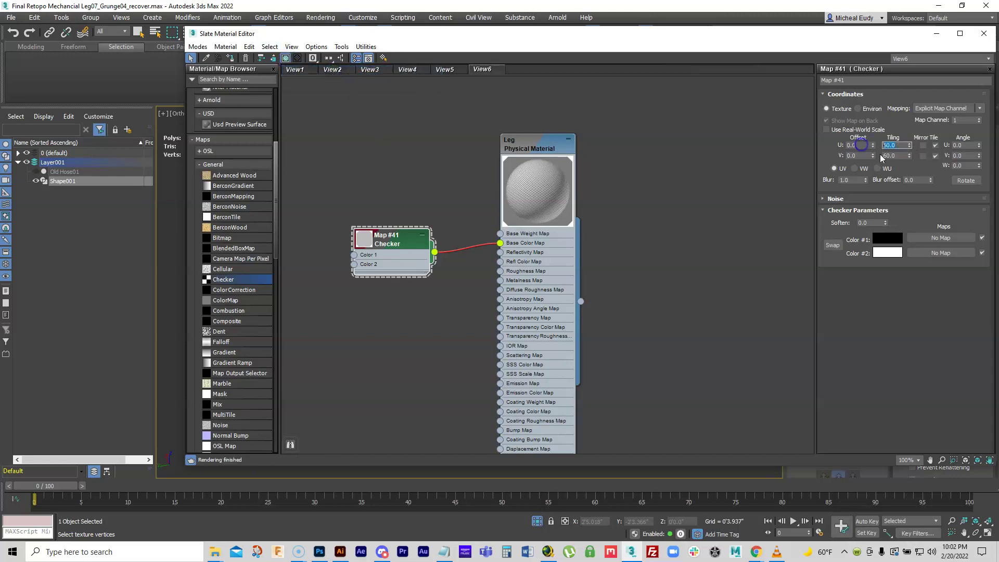
{"action": "left_click", "coordinate": [877, 156]}
Move the material editor aside and switch the viewport from Performance to Standard to display the checker on the hose
{"action": "left_click_drag", "start_coordinate": [641, 38], "coordinate": [998, 75]}
{"action": "scroll", "coordinate": [544, 310], "scroll_direction": "up", "scroll_amount": 4}
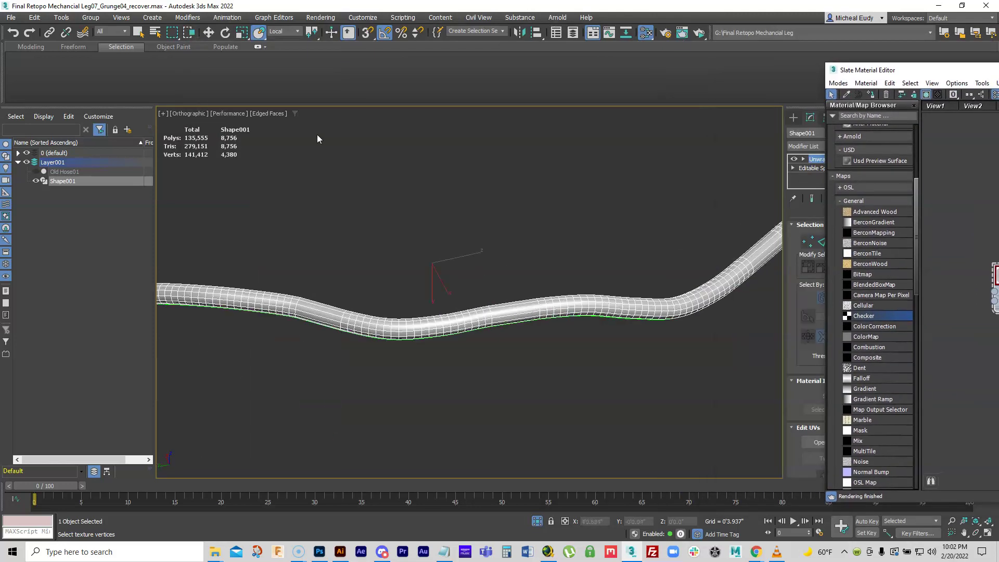
{"action": "left_click", "coordinate": [242, 119]}
{"action": "left_click", "coordinate": [249, 155]}
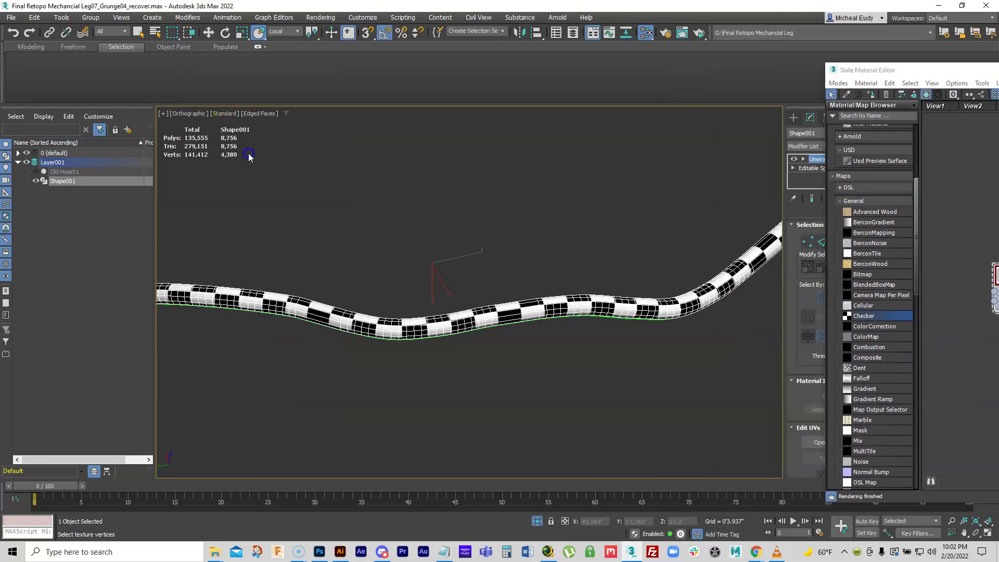
{"action": "middle_click_drag", "start_coordinate": [430, 317], "coordinate": [729, 244], "text": "alt"}
Set the Checker map's U and V tiling to 120
{"action": "left_click_drag", "start_coordinate": [884, 70], "coordinate": [379, 72]}
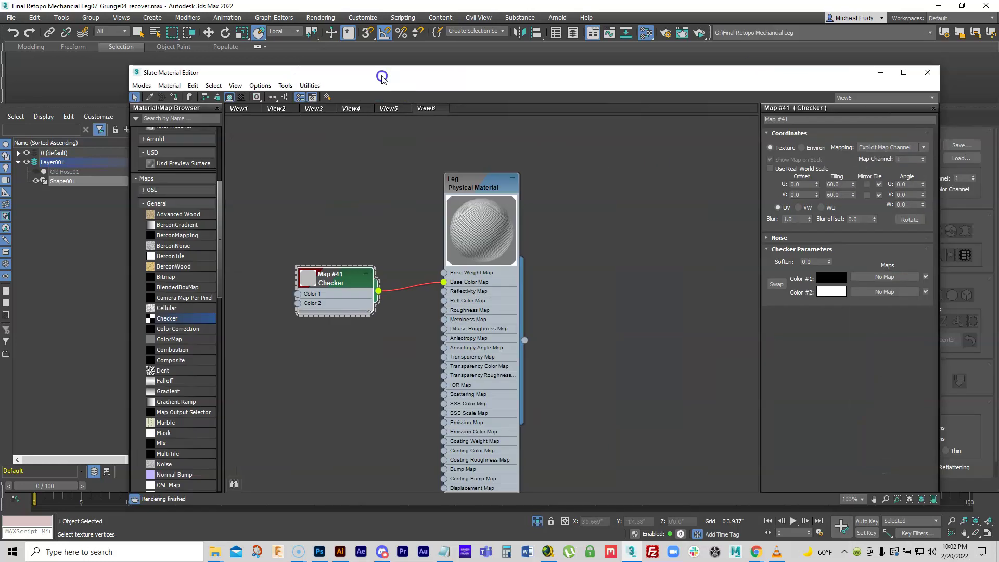
{"action": "double_click", "coordinate": [849, 183]}
{"action": "type", "text": "50"}
{"action": "key", "text": "Return"}
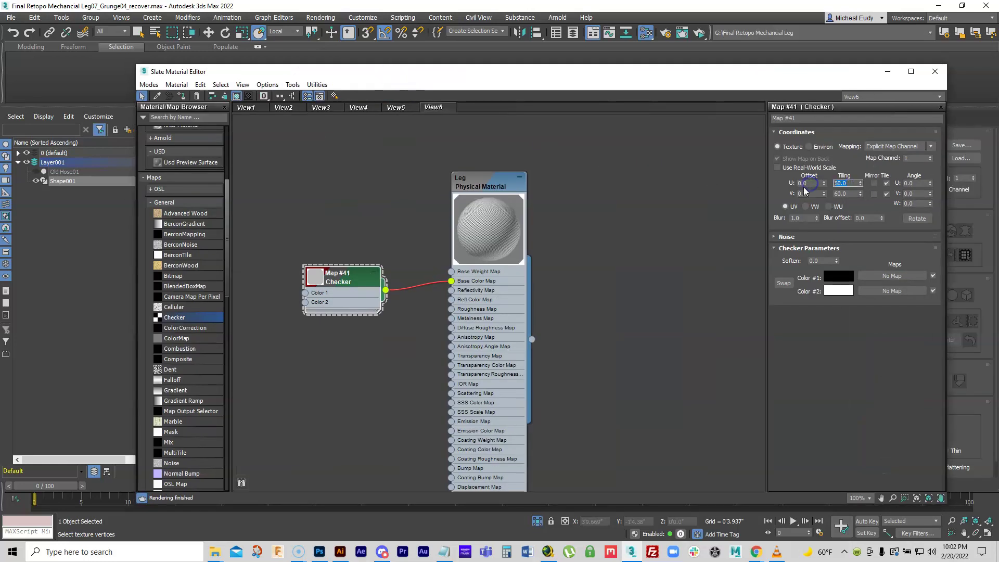
{"action": "type", "text": "120"}
{"action": "double_click", "coordinate": [849, 193]}
{"action": "type", "text": "50"}
{"action": "key", "text": "Return"}
{"action": "type", "text": "120"}
{"action": "key", "text": "Return"}
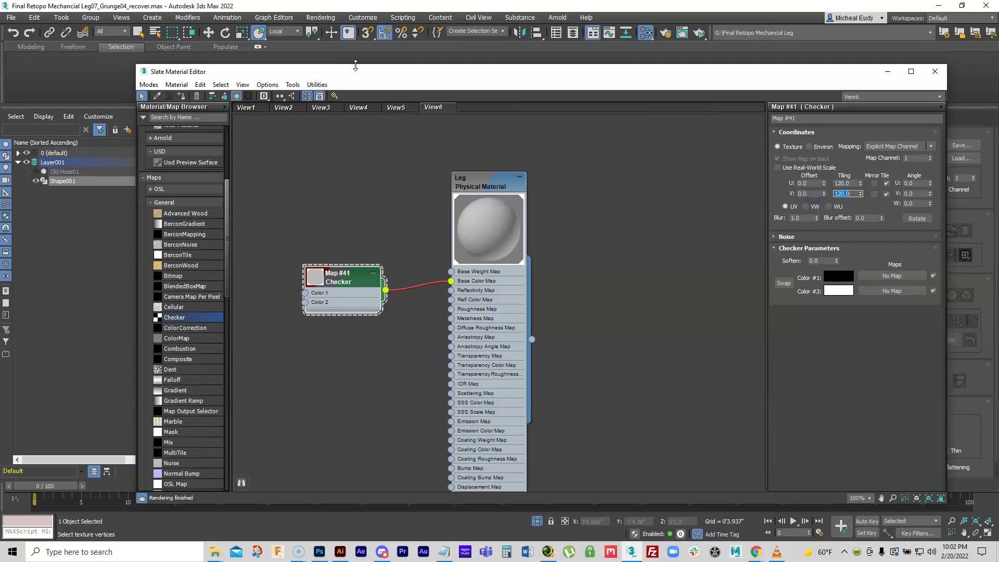
Examine the checker squares along the whole hose for distortion and close the material editor
{"action": "left_click_drag", "start_coordinate": [351, 73], "coordinate": [998, 108]}
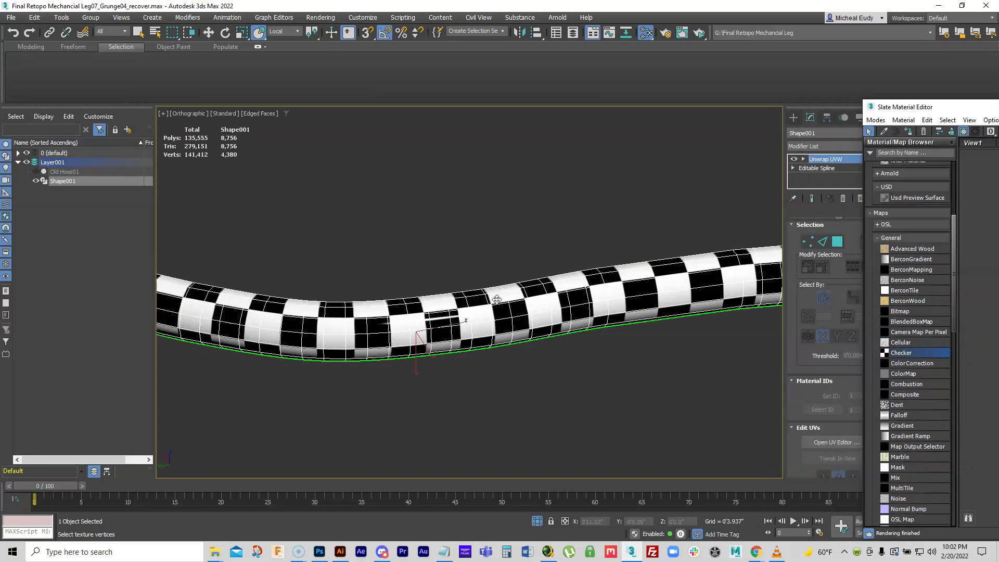
{"action": "scroll", "coordinate": [468, 311], "scroll_direction": "down", "scroll_amount": 6}
{"action": "middle_click_drag", "start_coordinate": [526, 304], "coordinate": [553, 307], "text": "alt"}
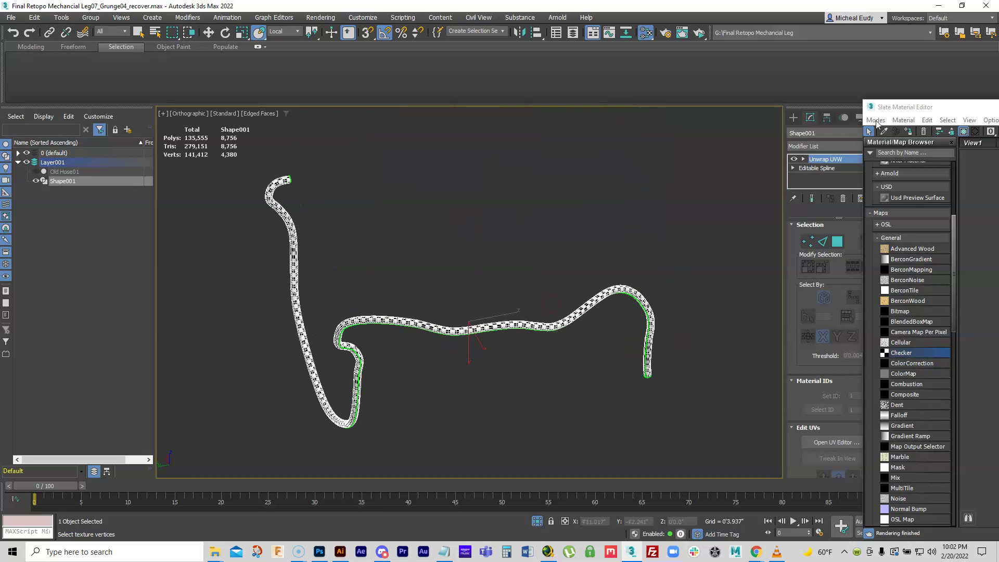
{"action": "left_click_drag", "start_coordinate": [931, 111], "coordinate": [446, 75]}
{"action": "key", "text": "m"}
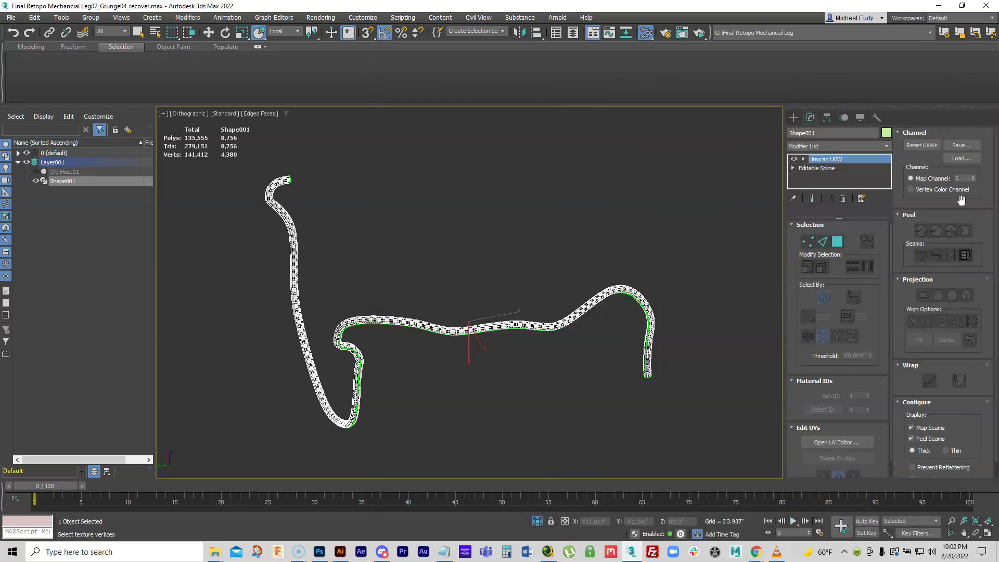
Open the hose's UVs in a maximized UV editor and render the UVW template at 1024 × 1024
{"action": "left_click", "coordinate": [816, 443]}
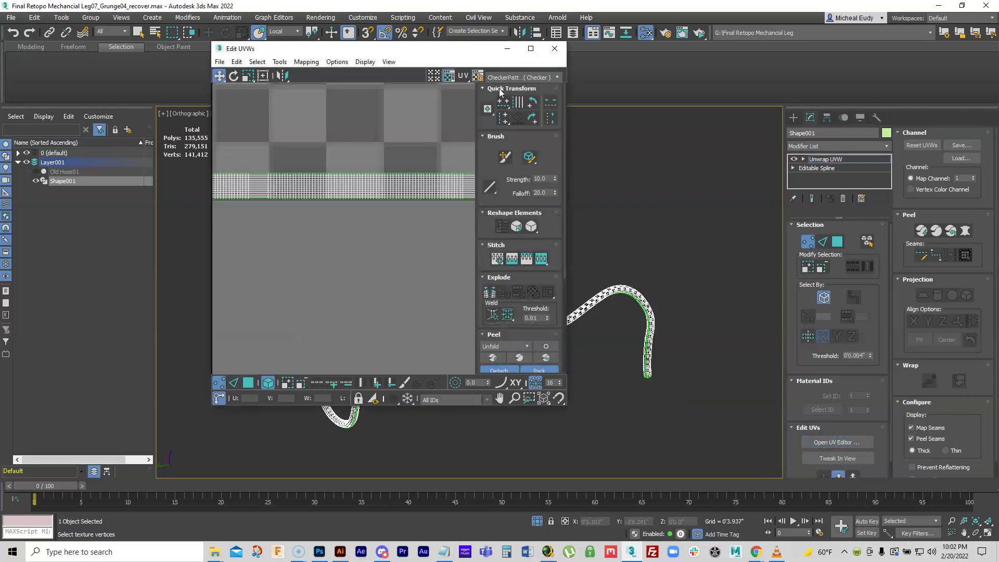
{"action": "left_click", "coordinate": [530, 48]}
{"action": "scroll", "coordinate": [561, 314], "scroll_direction": "down", "scroll_amount": 5}
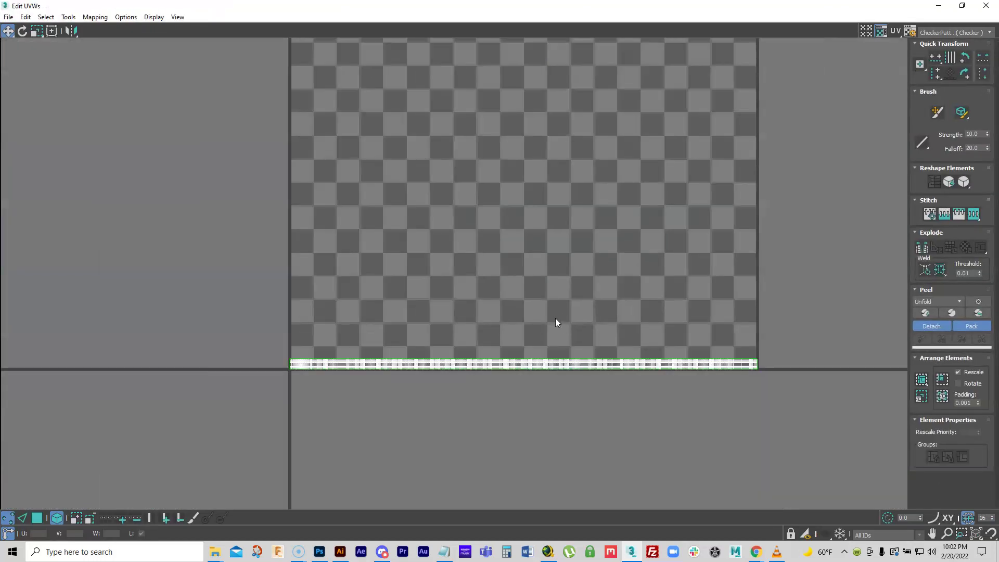
{"action": "middle_click_drag", "start_coordinate": [555, 317], "coordinate": [549, 325]}
{"action": "left_click", "coordinate": [68, 16]}
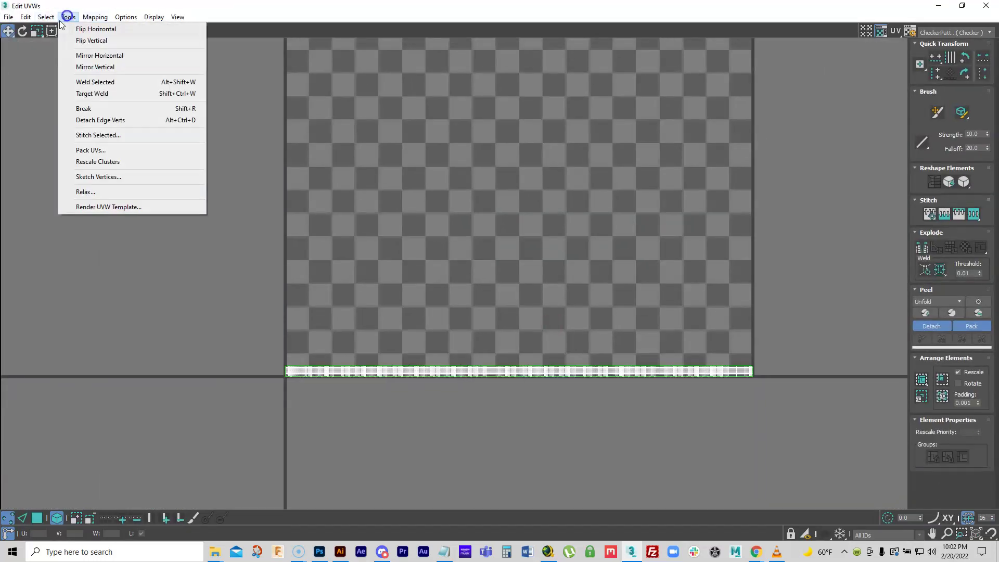
{"action": "left_click", "coordinate": [97, 207]}
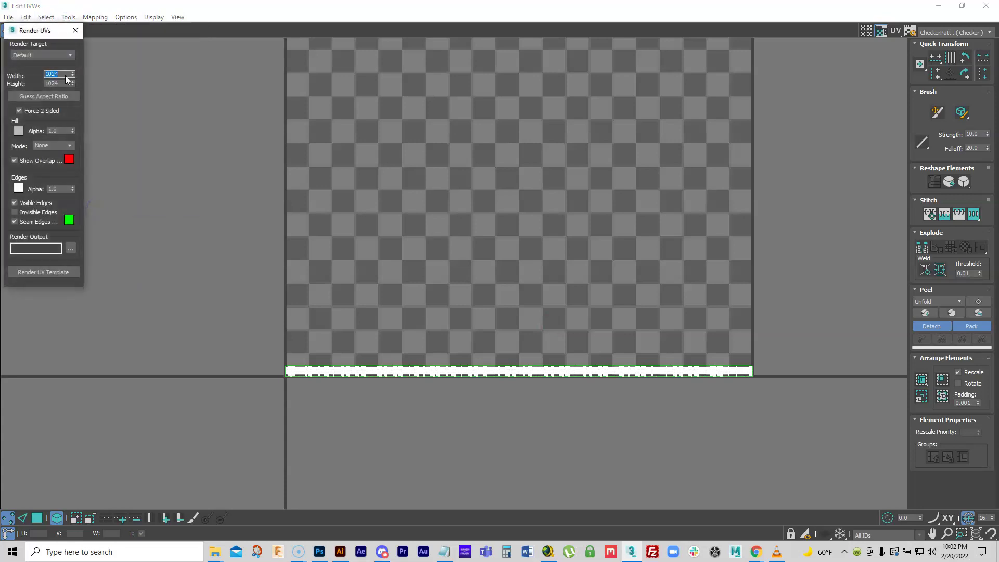
{"action": "left_click_drag", "start_coordinate": [35, 34], "coordinate": [434, 43]}
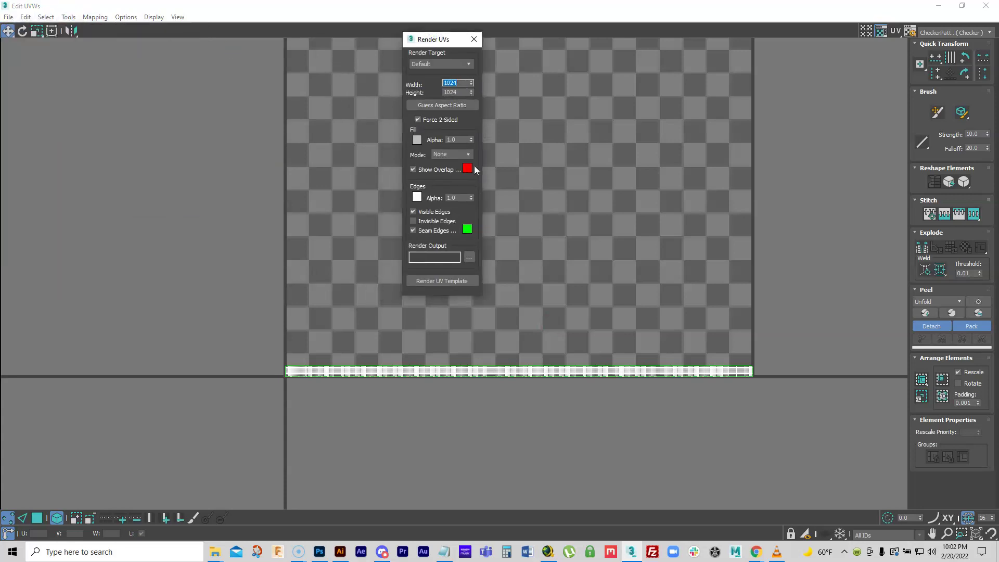
{"action": "left_click", "coordinate": [436, 281]}
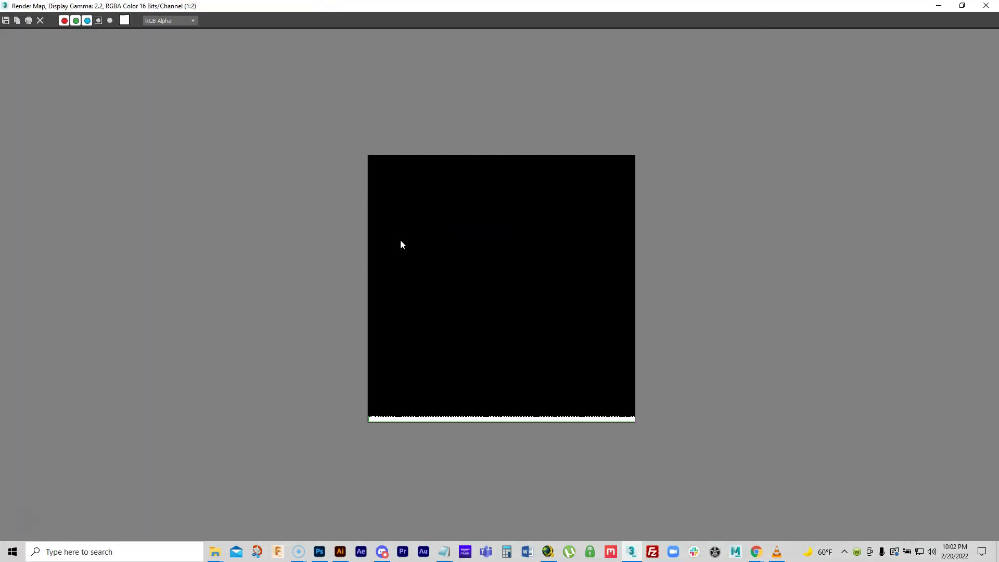
Inspect the rendered UV template up close, then close the render, the Render UVs dialog and the UV editor
{"action": "scroll", "coordinate": [551, 464], "scroll_direction": "up", "scroll_amount": 2}
{"action": "scroll", "coordinate": [550, 468], "scroll_direction": "down", "scroll_amount": 1}
{"action": "left_click", "coordinate": [561, 301]}
{"action": "left_click", "coordinate": [701, 444]}
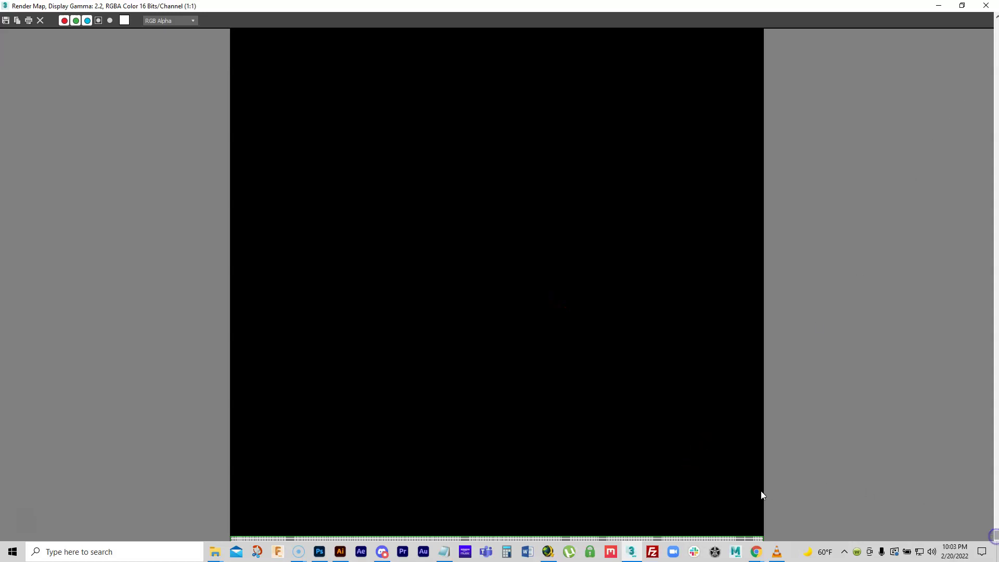
{"action": "scroll", "coordinate": [763, 495], "scroll_direction": "down", "scroll_amount": 1}
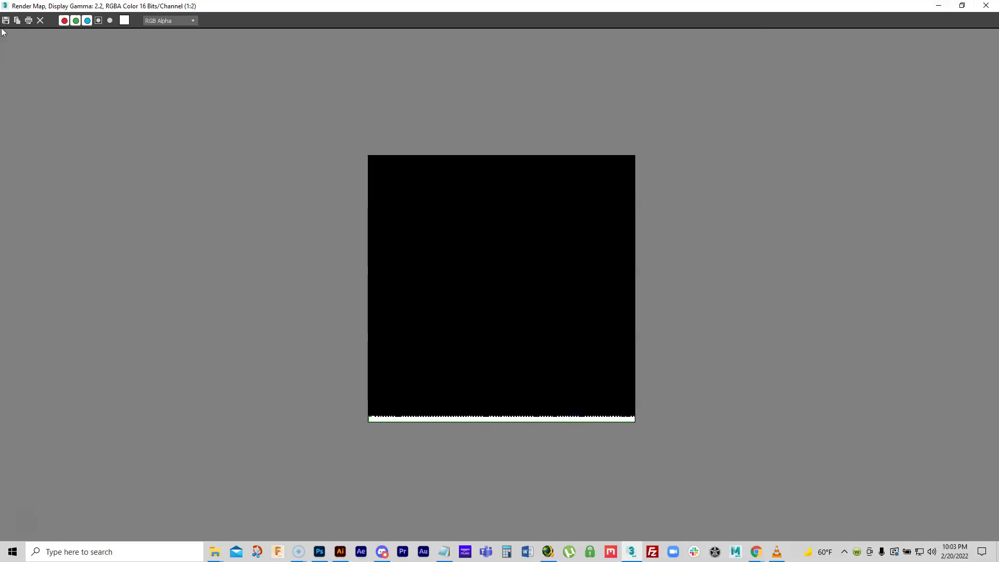
{"action": "left_click", "coordinate": [986, 5]}
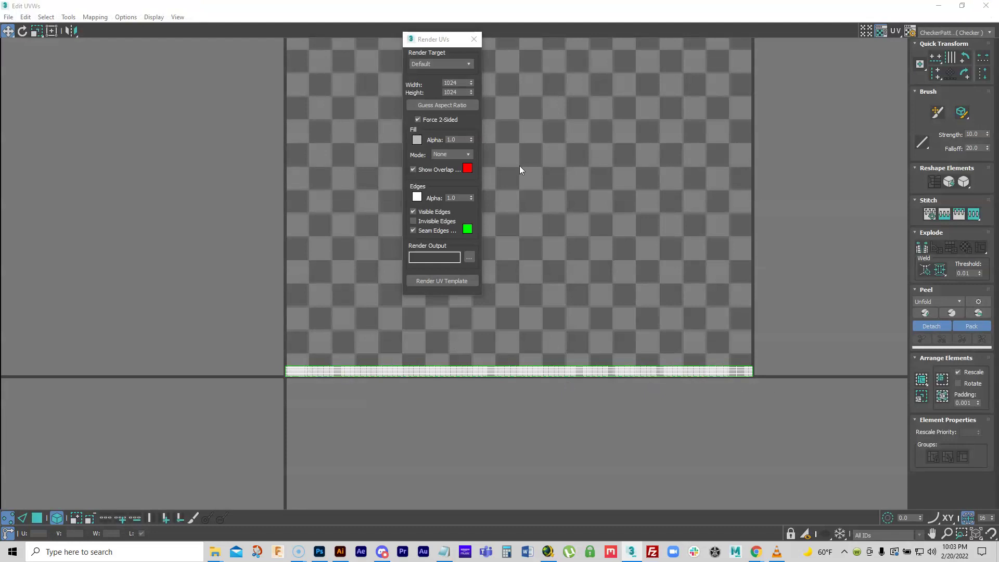
{"action": "left_click", "coordinate": [474, 39]}
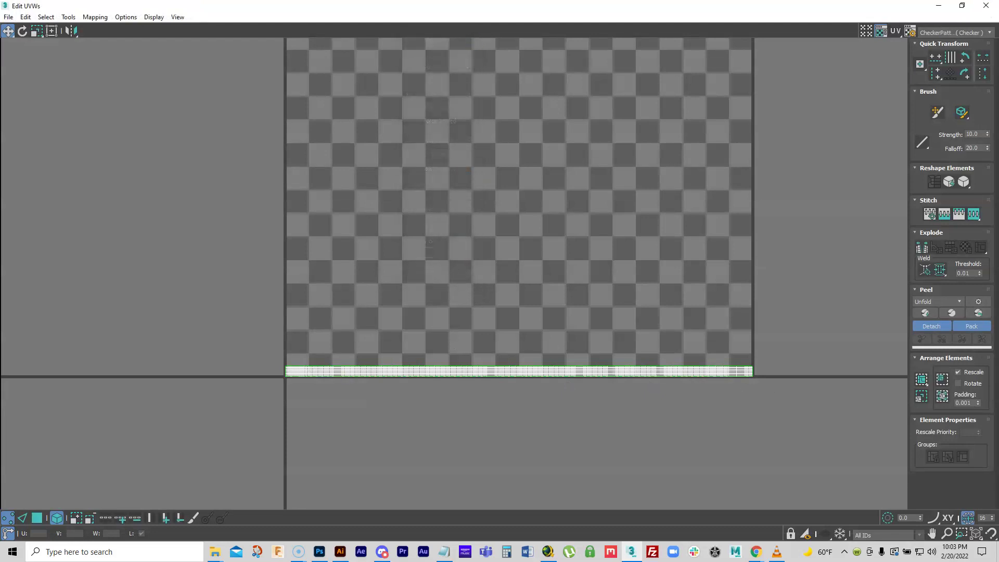
{"action": "left_click", "coordinate": [985, 5]}
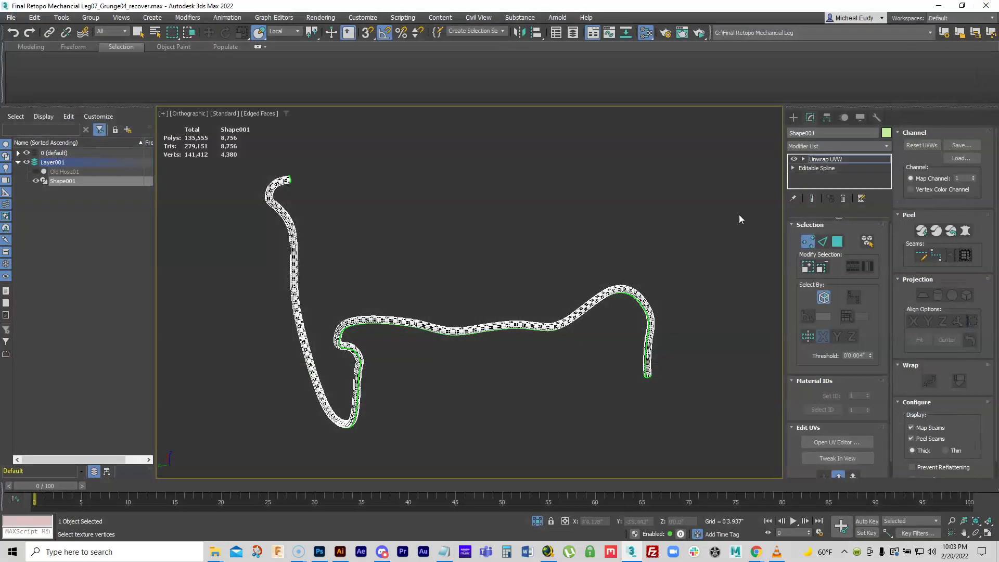
Clone the hose spline as an independent copy with its modifier stack and hide the clone
{"action": "left_click", "coordinate": [827, 168]}
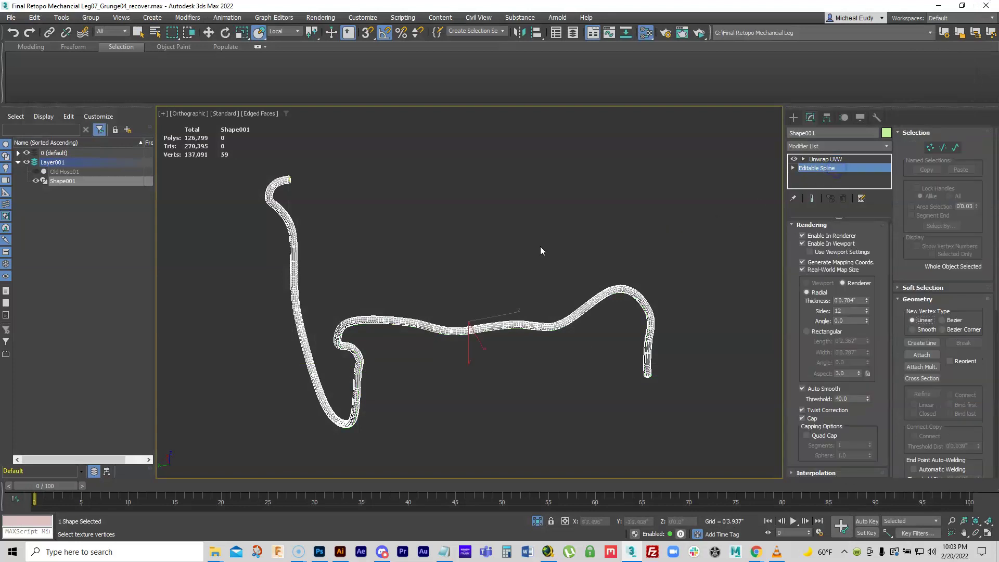
{"action": "right_click", "coordinate": [411, 324]}
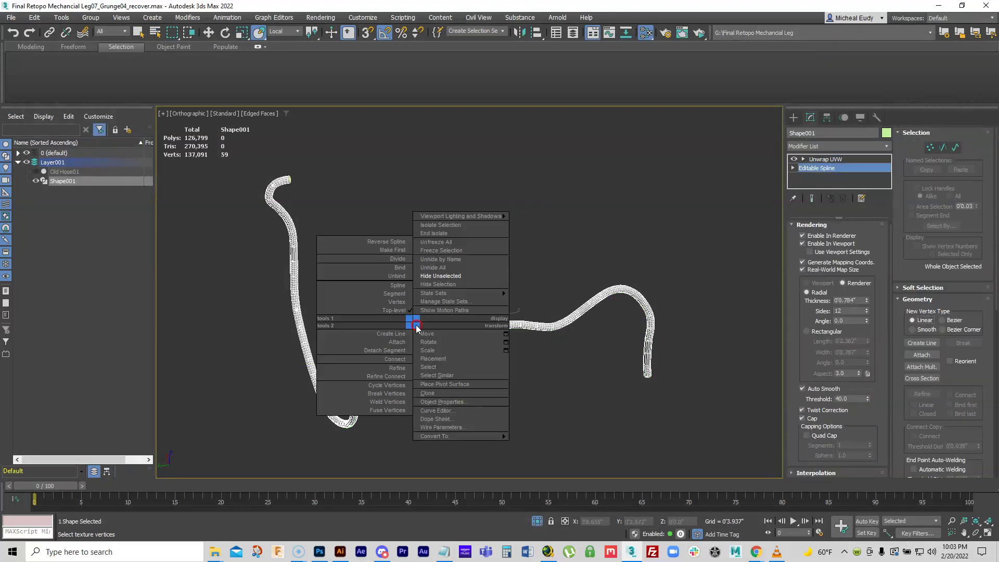
{"action": "left_click", "coordinate": [427, 393]}
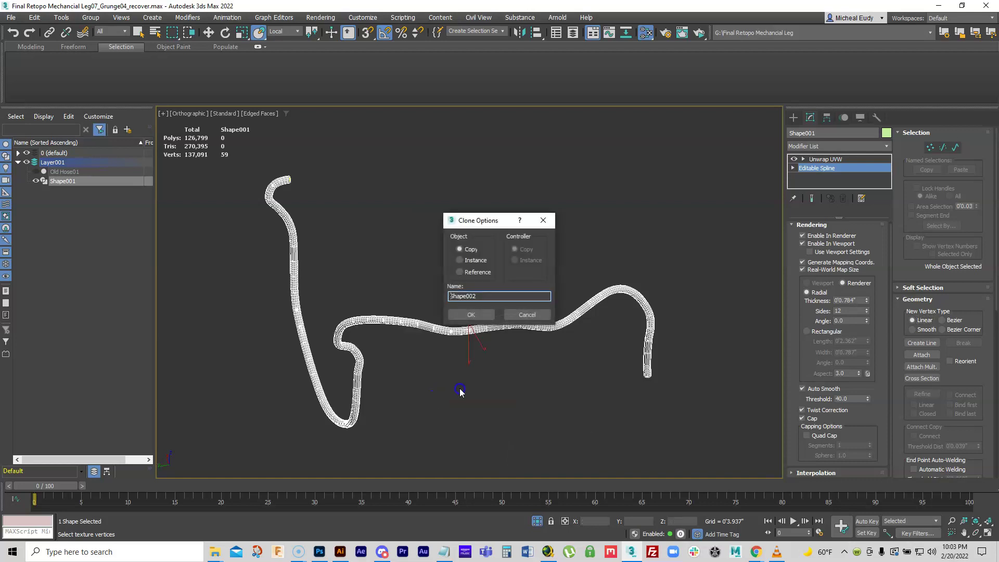
{"action": "left_click", "coordinate": [471, 314]}
{"action": "left_click", "coordinate": [35, 190]}
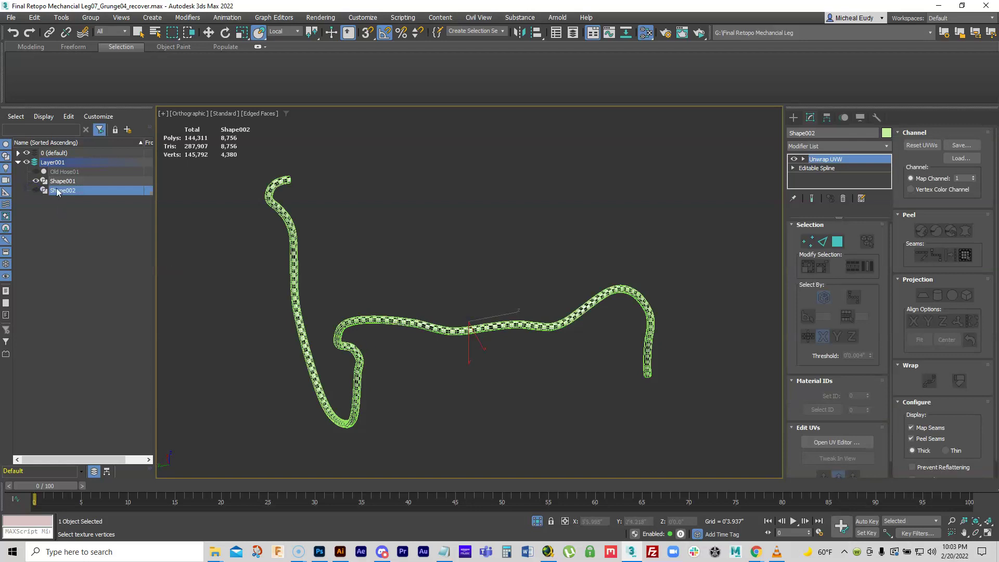
Convert the hidden clone Shape002 to an Editable Poly and clear the selection
{"action": "right_click", "coordinate": [454, 326]}
{"action": "mouse_move", "coordinate": [486, 439]}
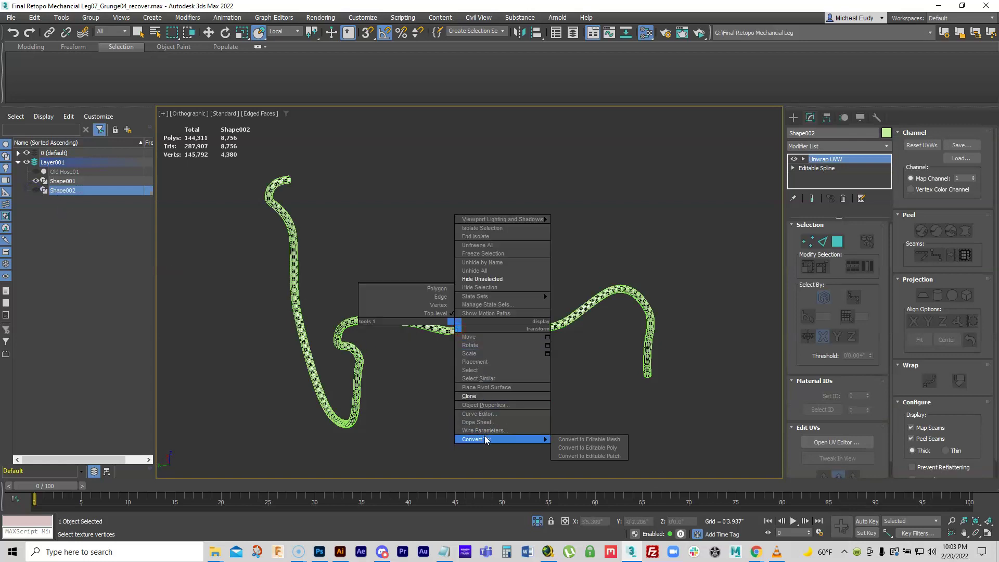
{"action": "left_click", "coordinate": [595, 447]}
{"action": "left_click", "coordinate": [457, 360]}
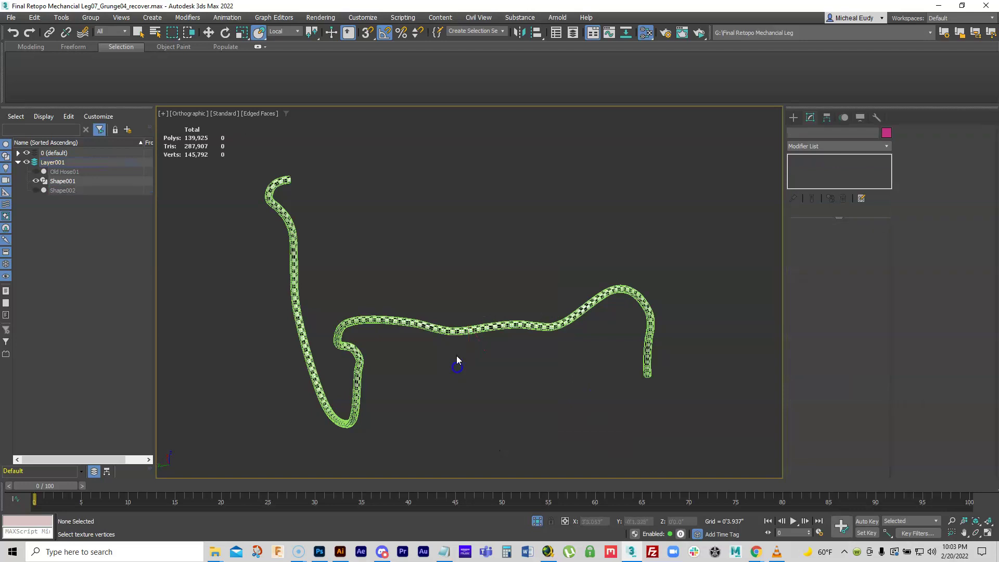
Unhide the converted hose Shape002, hide the original Shape001, and select Shape002
{"action": "left_click", "coordinate": [454, 333]}
{"action": "scroll", "coordinate": [451, 338], "scroll_direction": "up", "scroll_amount": 5}
{"action": "middle_click_drag", "start_coordinate": [489, 325], "coordinate": [538, 296]}
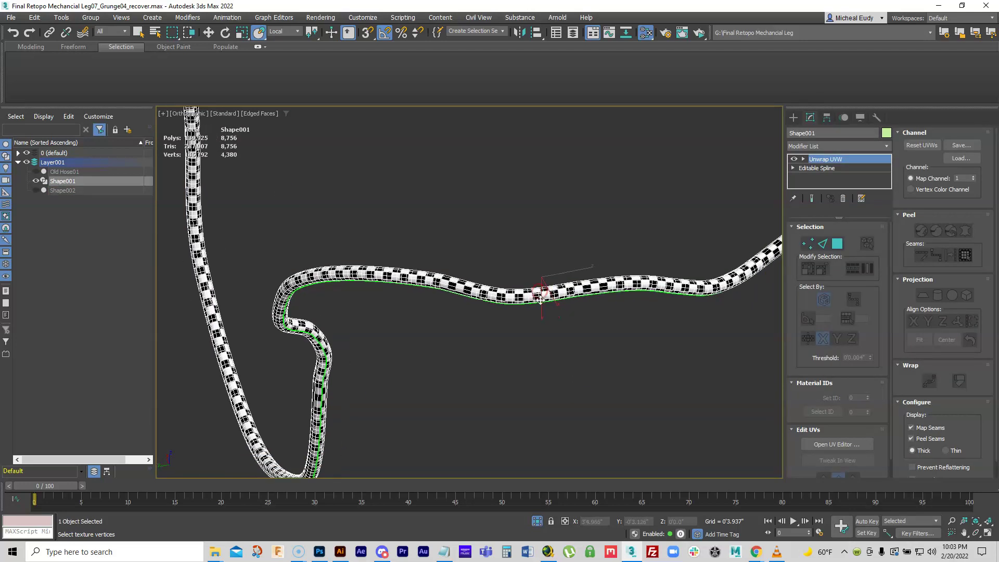
{"action": "right_click", "coordinate": [537, 295]}
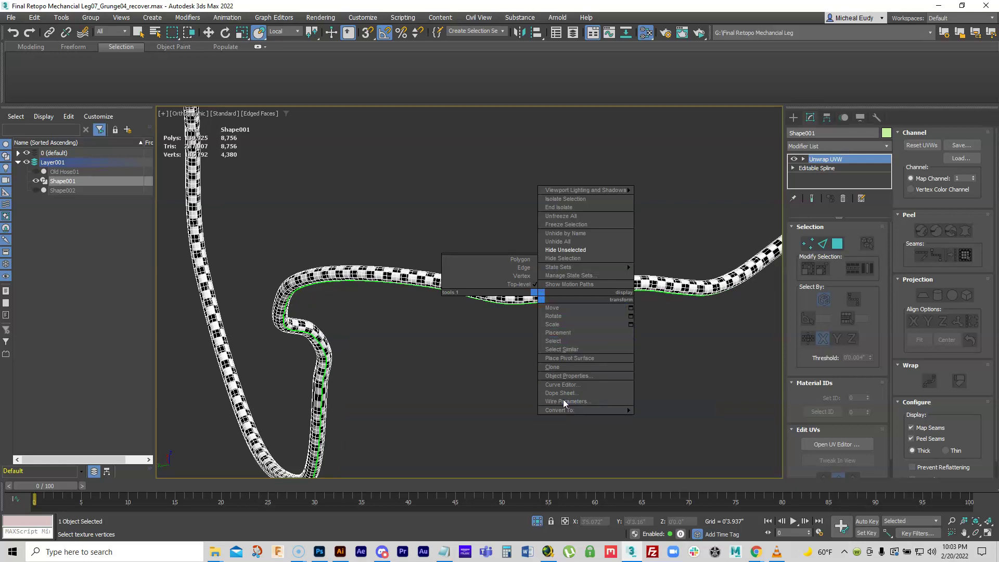
{"action": "left_click", "coordinate": [36, 191]}
{"action": "left_click", "coordinate": [35, 181]}
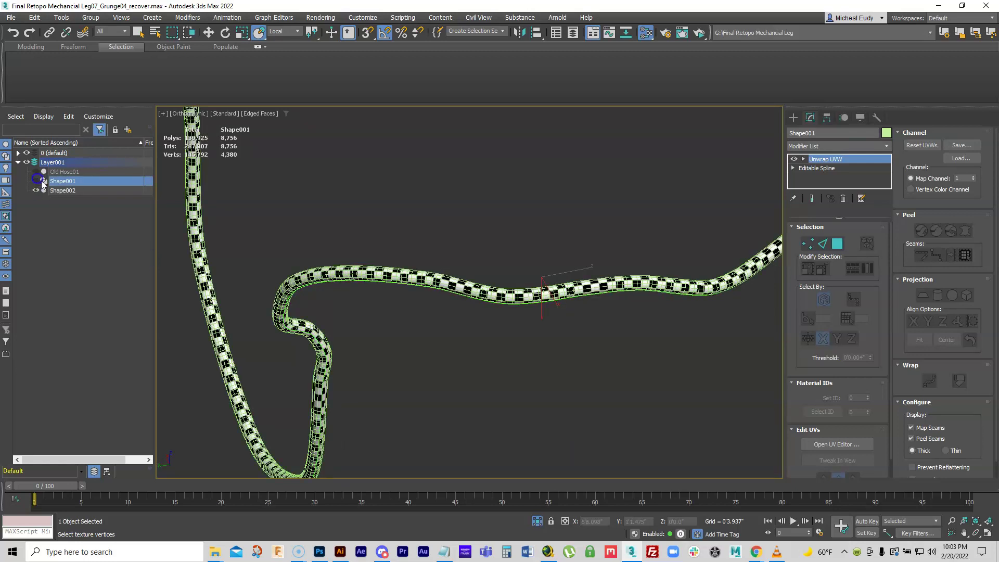
{"action": "left_click", "coordinate": [72, 191]}
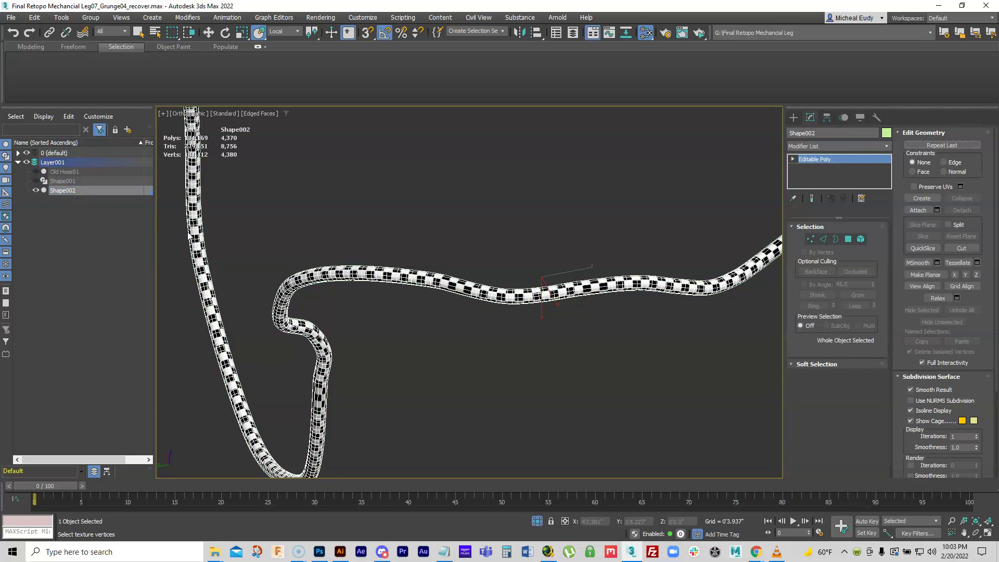
Examine the checker mapping along the Editable Poly hose from another angle
{"action": "middle_click_drag", "start_coordinate": [514, 297], "coordinate": [562, 272]}
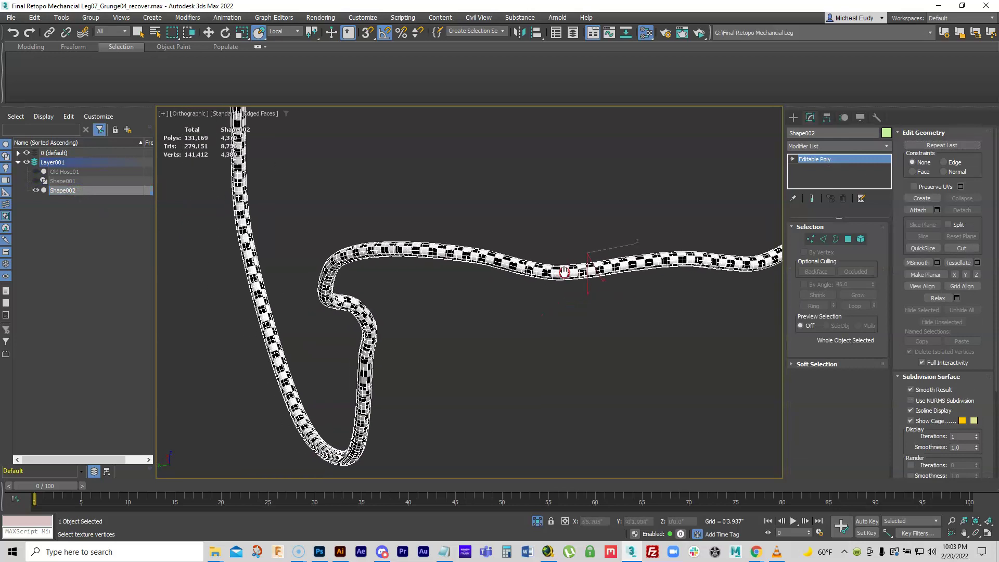
{"action": "mouse_move", "coordinate": [495, 255]}
{"action": "middle_mouse_down", "text": "alt"}
{"action": "mouse_move", "coordinate": [328, 417]}
{"action": "mouse_move", "coordinate": [396, 333]}
{"action": "middle_mouse_up", "text": "alt"}
{"action": "scroll", "coordinate": [405, 322], "scroll_direction": "down", "scroll_amount": 1}
{"action": "scroll", "coordinate": [442, 335], "scroll_direction": "up", "scroll_amount": 4}
{"action": "scroll", "coordinate": [496, 340], "scroll_direction": "up", "scroll_amount": 2}
{"action": "scroll", "coordinate": [500, 339], "scroll_direction": "down", "scroll_amount": 1}
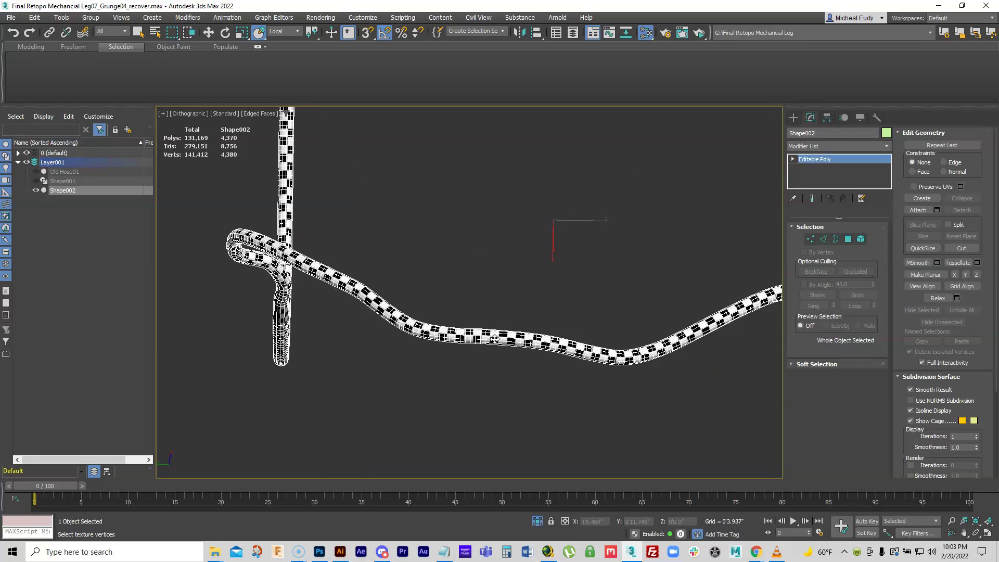
Disconnect the Checker map from the Leg material to return the hose to plain shading
{"action": "scroll", "coordinate": [499, 340], "scroll_direction": "down", "scroll_amount": 1}
{"action": "scroll", "coordinate": [471, 341], "scroll_direction": "down", "scroll_amount": 1}
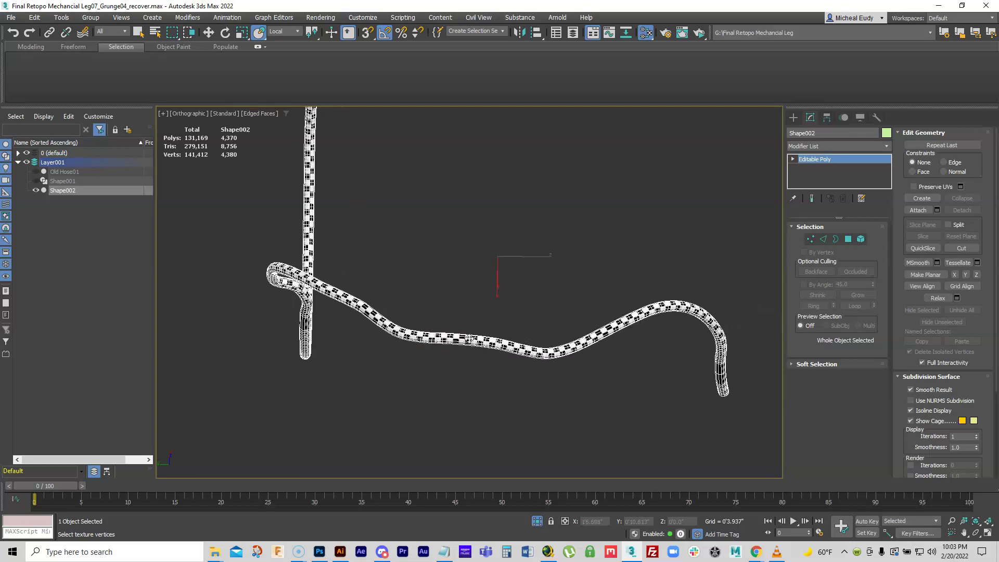
{"action": "mouse_move", "coordinate": [476, 343]}
{"action": "middle_mouse_down", "text": "alt"}
{"action": "mouse_move", "coordinate": [486, 330]}
{"action": "mouse_move", "coordinate": [474, 342]}
{"action": "middle_mouse_up", "text": "alt"}
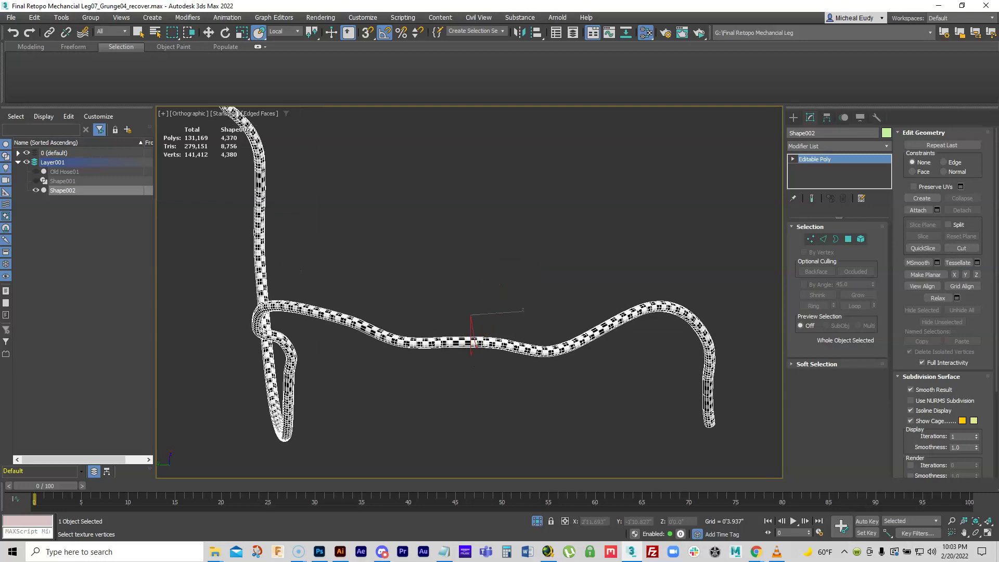
{"action": "key", "text": "m"}
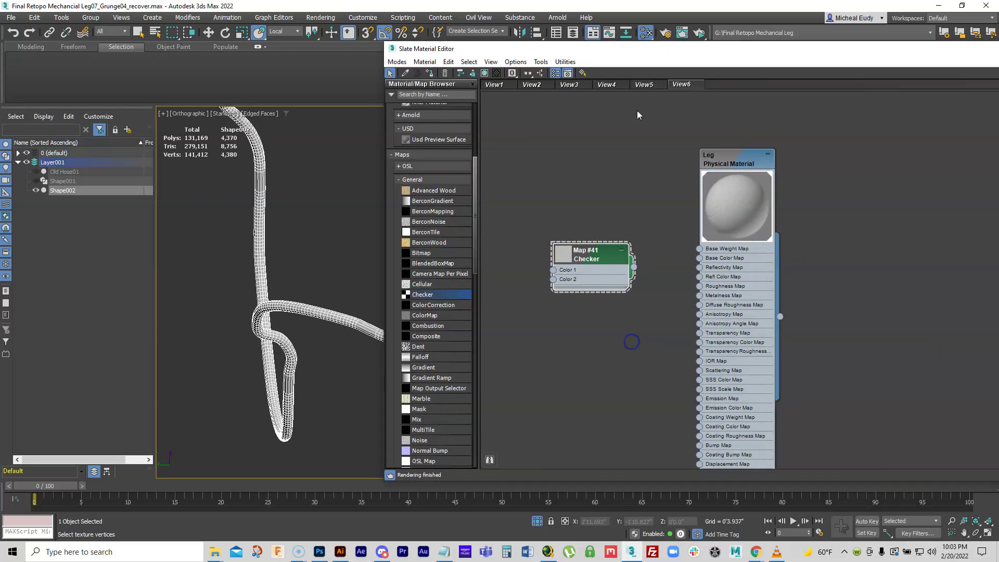
{"action": "key", "text": "m"}
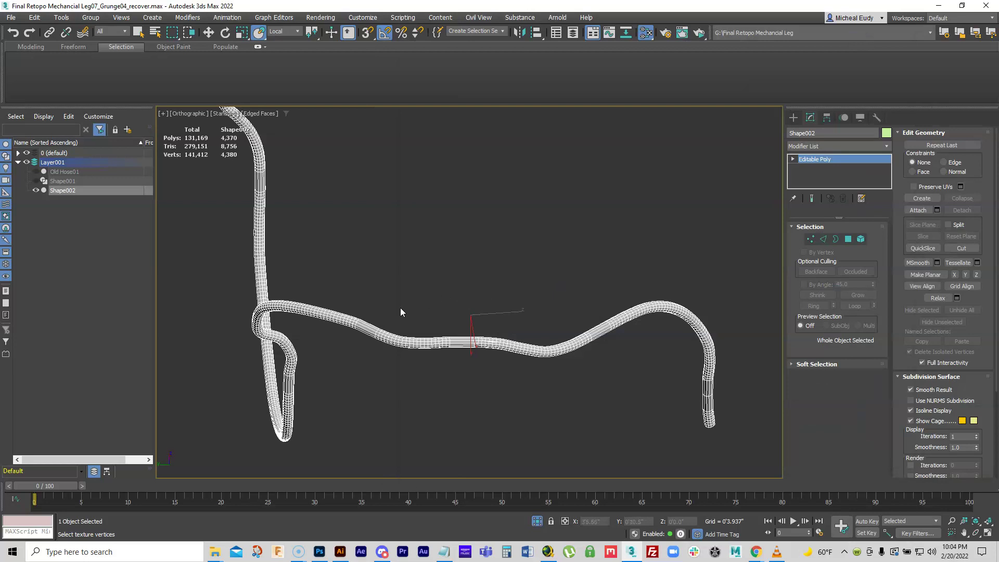
Hold the scene state and clone Shape002 as a copy named Trasparent Tube
{"action": "left_click", "coordinate": [34, 17]}
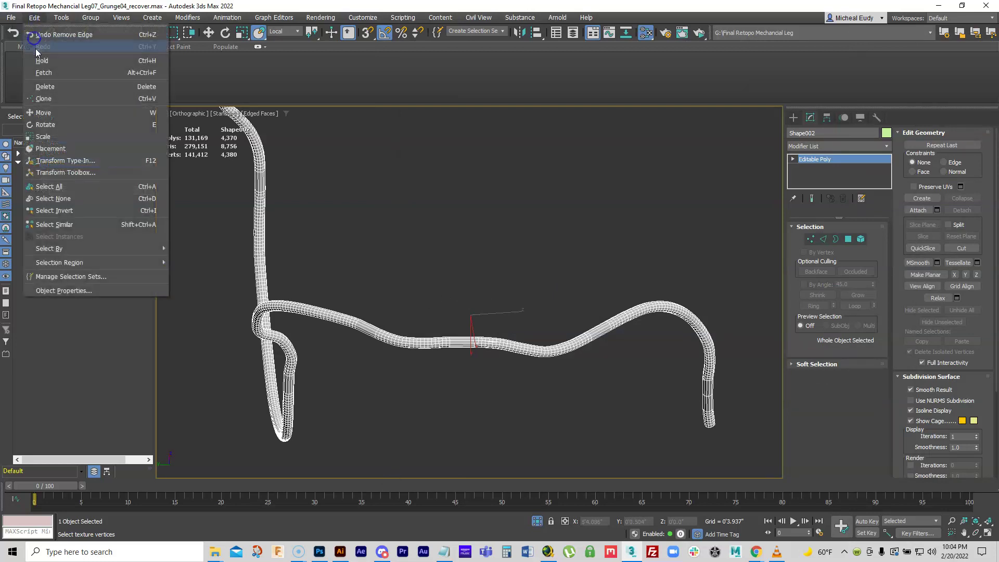
{"action": "left_click", "coordinate": [42, 60]}
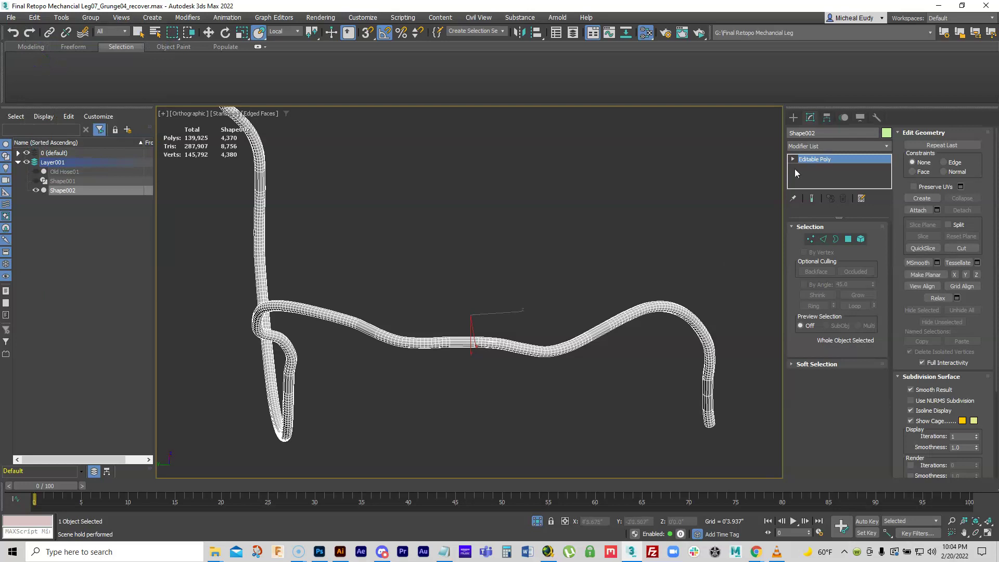
{"action": "right_click", "coordinate": [494, 341]}
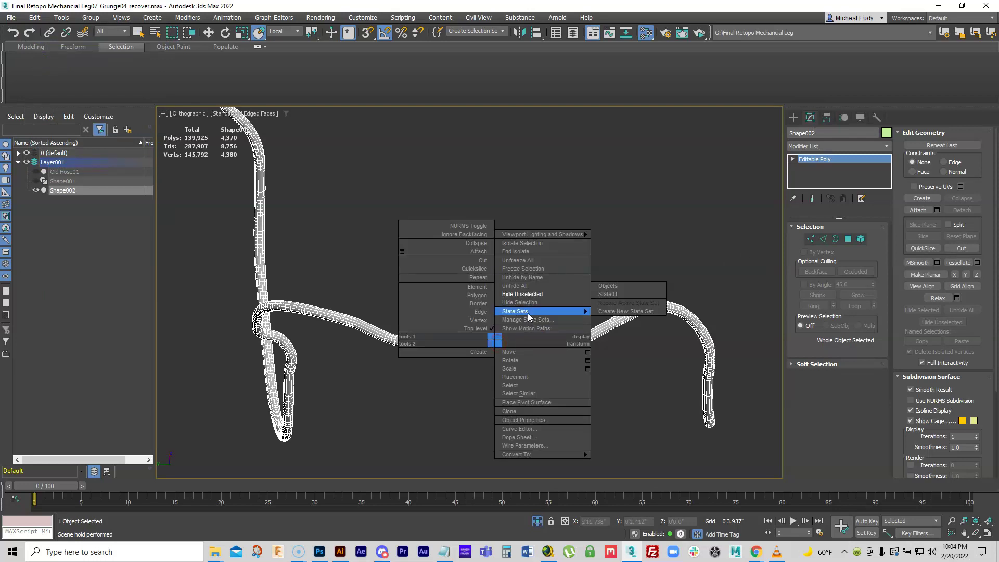
{"action": "left_click", "coordinate": [511, 411]}
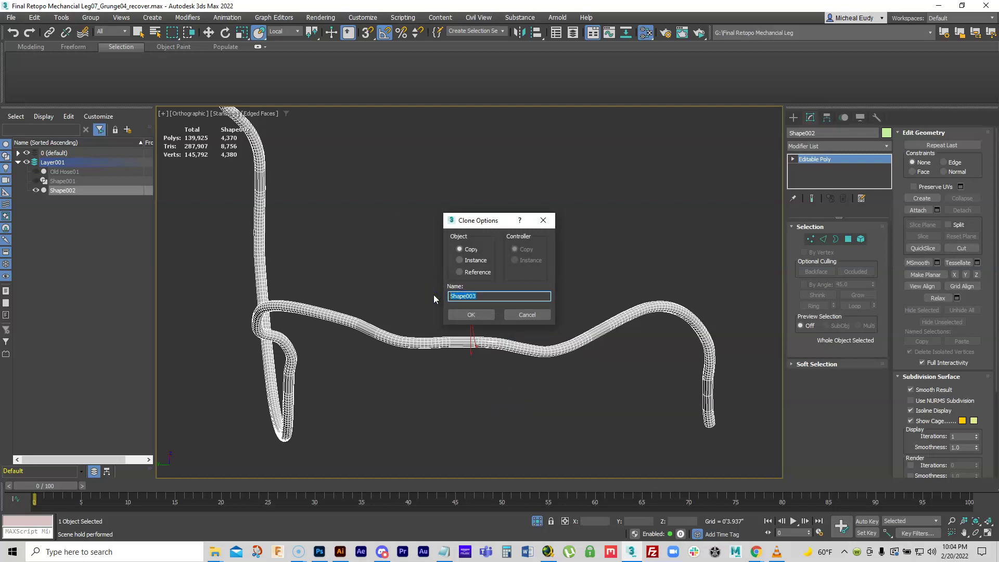
{"action": "type", "text": "Trasparne"}
{"action": "type", "text": "be"}
{"action": "key", "text": "Return"}
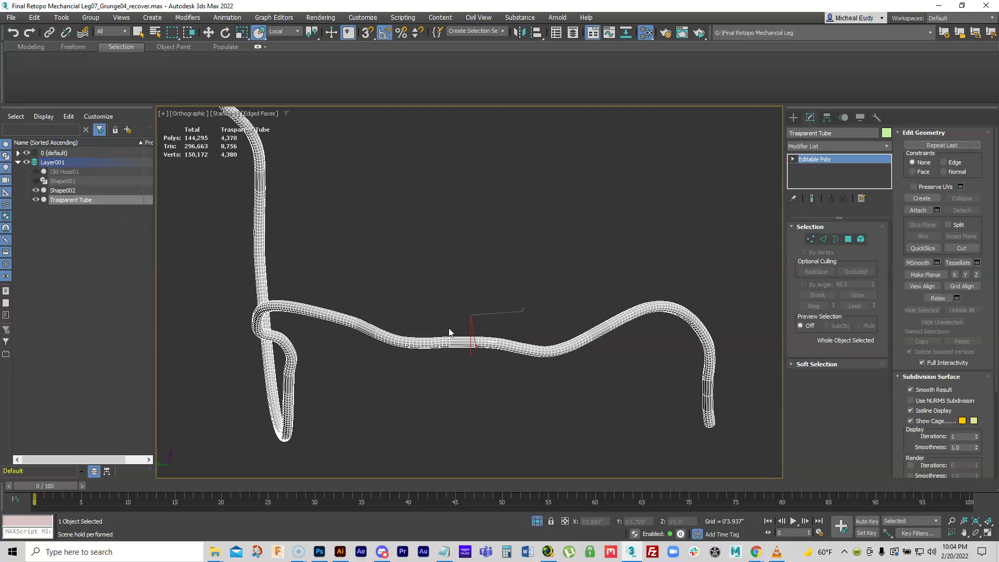
Turn on see-through display for the Trasparent Tube and frame one of its capped ends
{"action": "key", "text": "alt+x"}
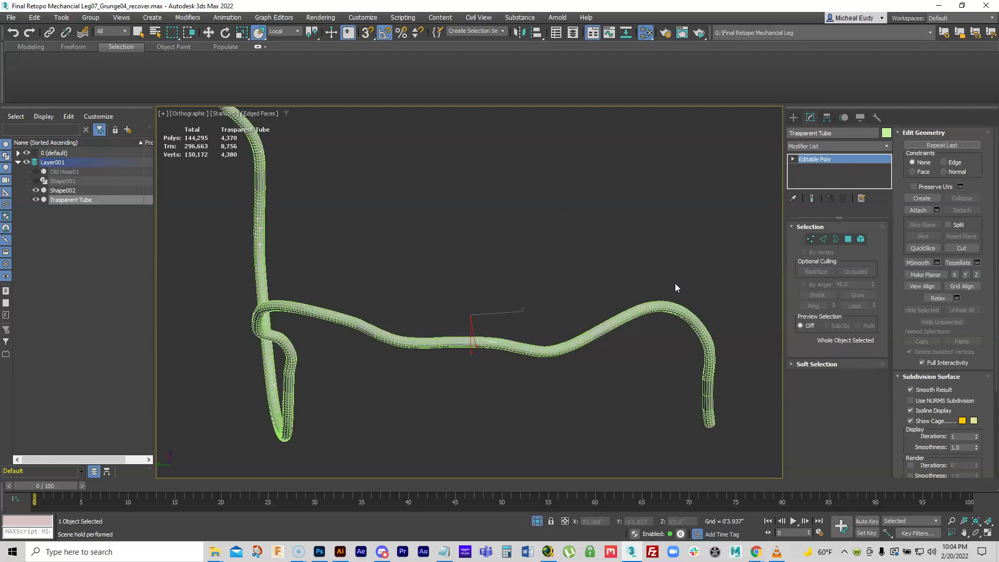
{"action": "key", "text": "alt+x"}
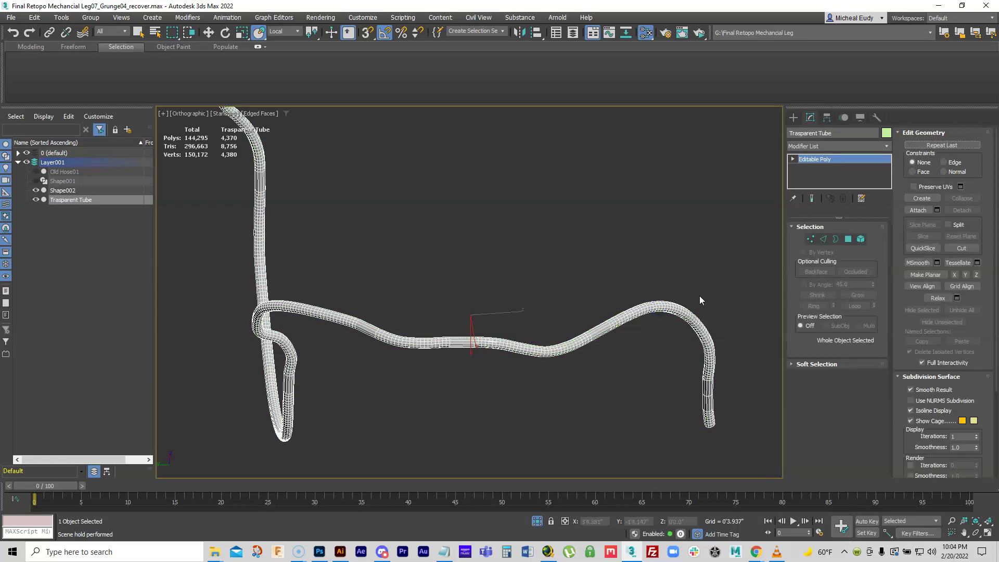
{"action": "middle_click_drag", "start_coordinate": [593, 322], "coordinate": [575, 298]}
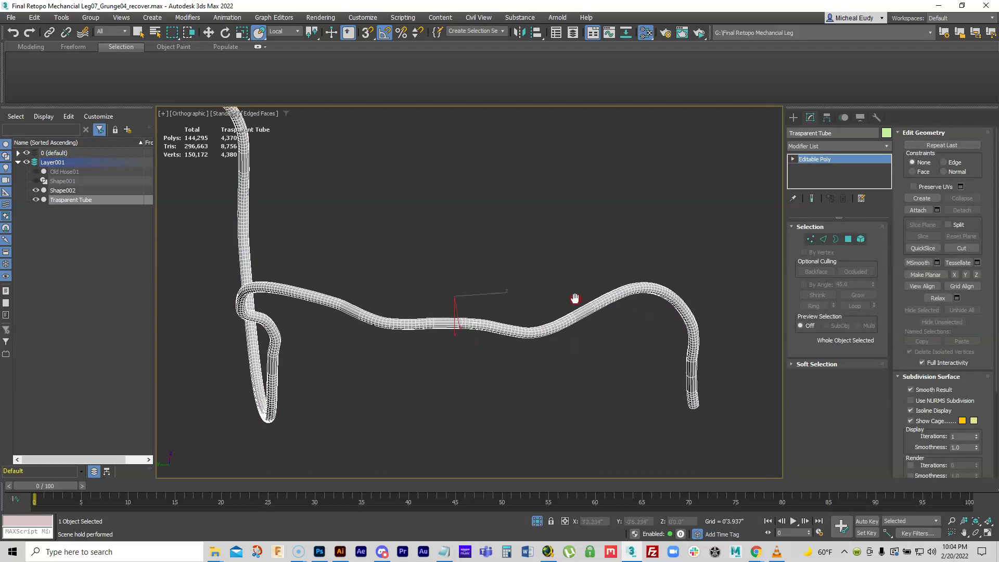
{"action": "scroll", "coordinate": [576, 295], "scroll_direction": "down", "scroll_amount": 2}
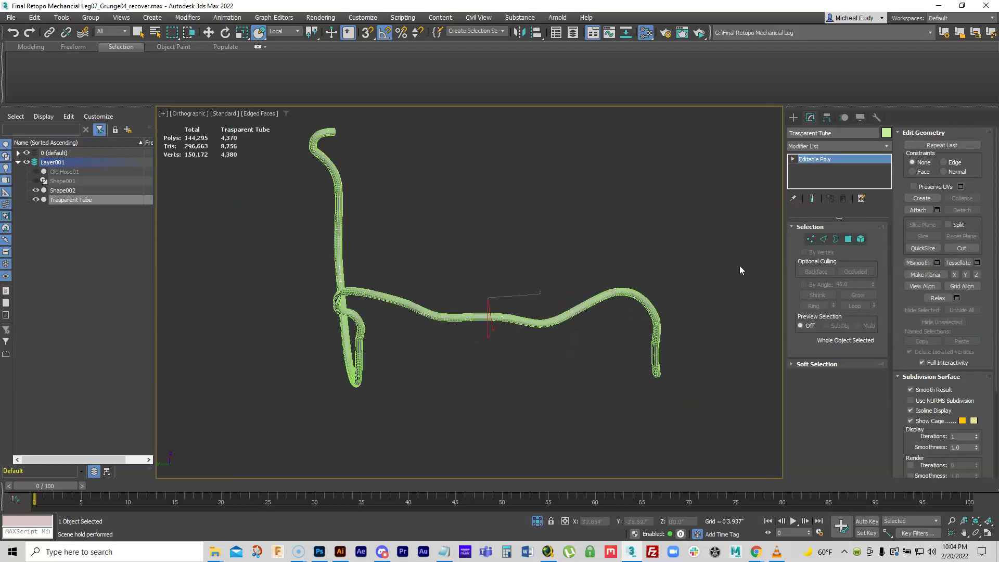
{"action": "scroll", "coordinate": [632, 301], "scroll_direction": "up", "scroll_amount": 4}
{"action": "middle_click_drag", "start_coordinate": [660, 301], "coordinate": [613, 283]}
{"action": "mouse_move", "coordinate": [641, 344]}
{"action": "middle_mouse_down", "text": "alt"}
{"action": "mouse_move", "coordinate": [640, 357]}
{"action": "mouse_move", "coordinate": [640, 283]}
{"action": "mouse_move", "coordinate": [661, 271]}
{"action": "middle_mouse_up", "text": "alt"}
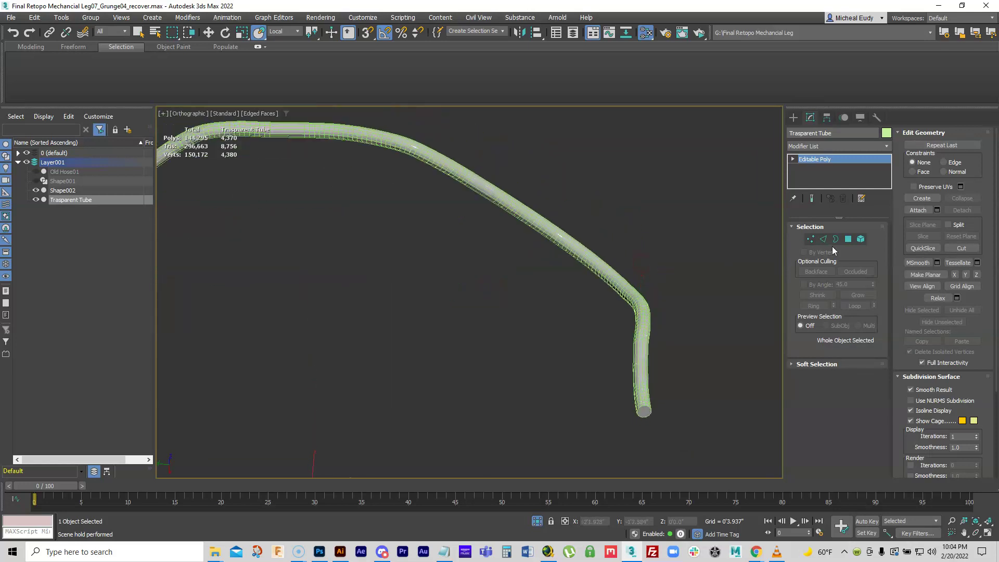
Try to select the end cap polygon of the Trasparent Tube
{"action": "left_click", "coordinate": [848, 238]}
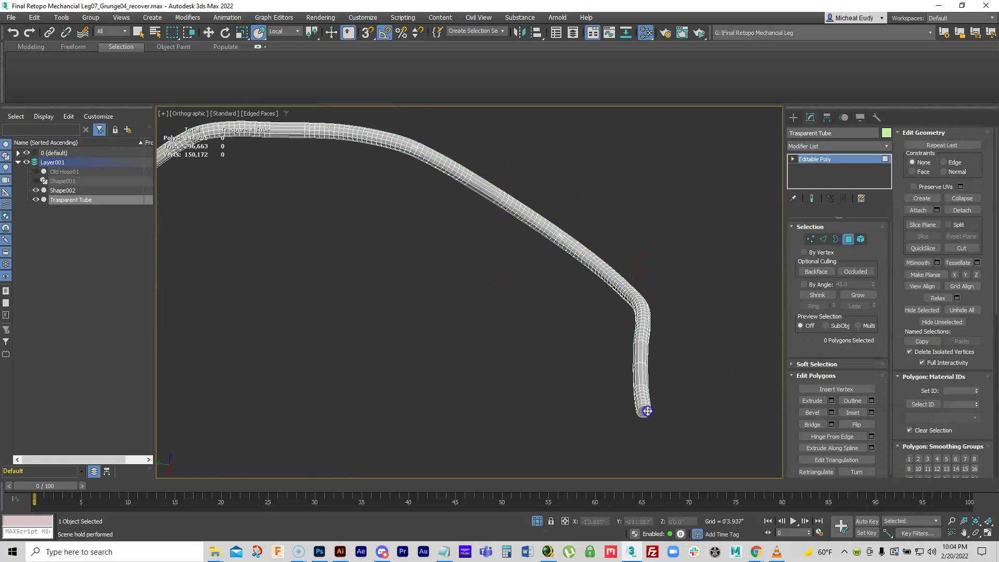
{"action": "scroll", "coordinate": [690, 401], "scroll_direction": "up", "scroll_amount": 2}
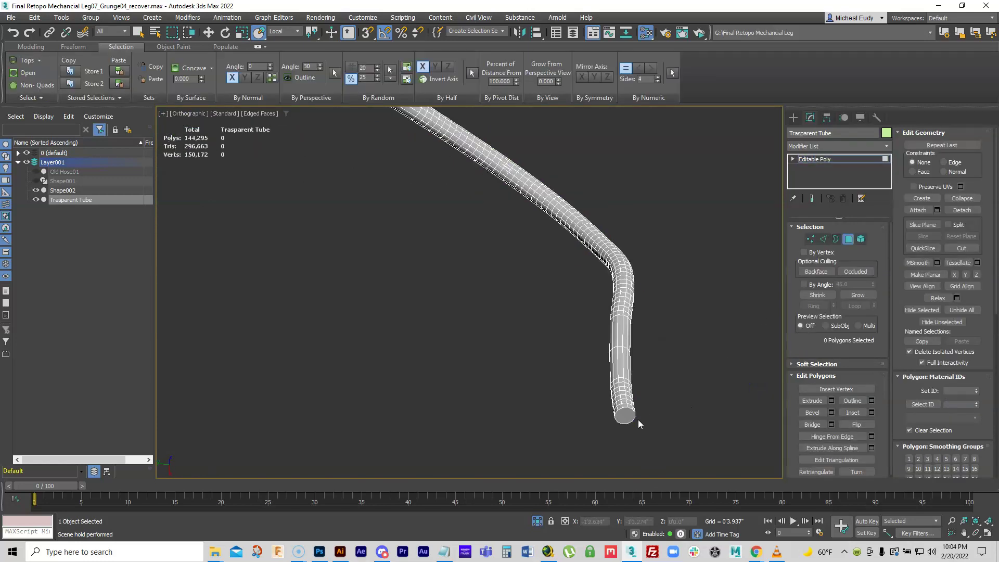
{"action": "left_click", "coordinate": [621, 414]}
{"action": "left_click", "coordinate": [698, 413]}
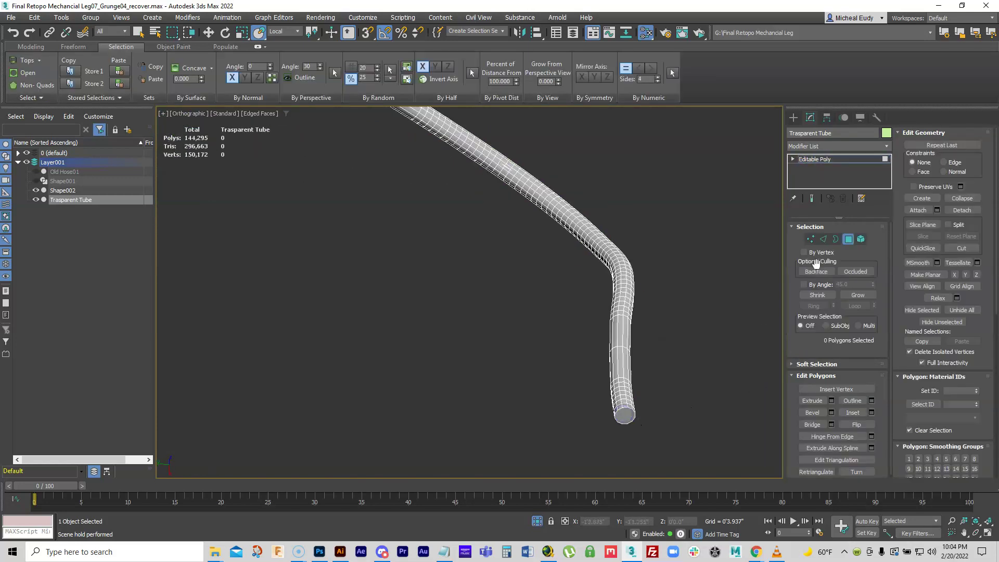
{"action": "left_click", "coordinate": [838, 239]}
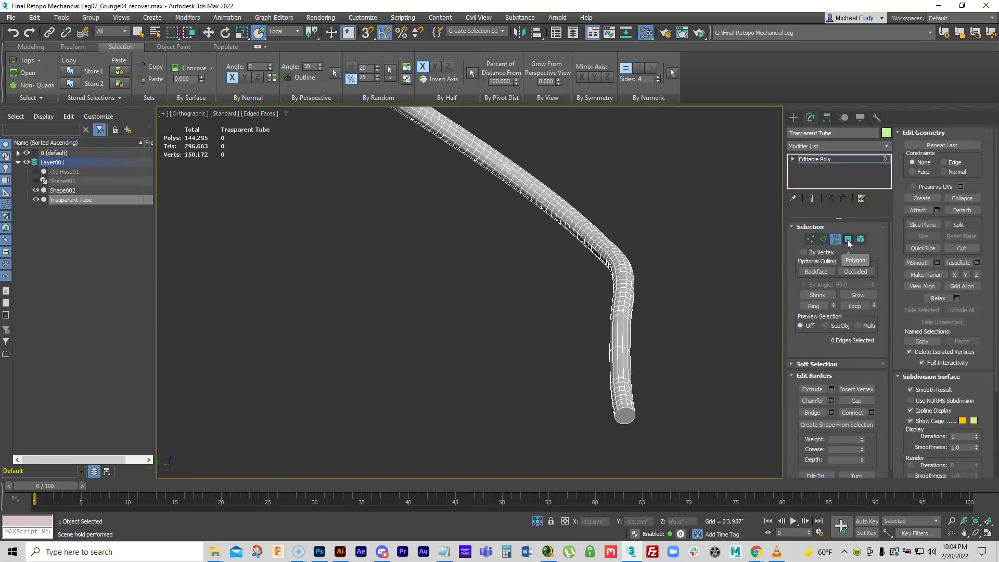
Hide Shape002 and reselect the Trasparent Tube for polygon editing
{"action": "left_click", "coordinate": [35, 190]}
{"action": "left_click", "coordinate": [279, 281]}
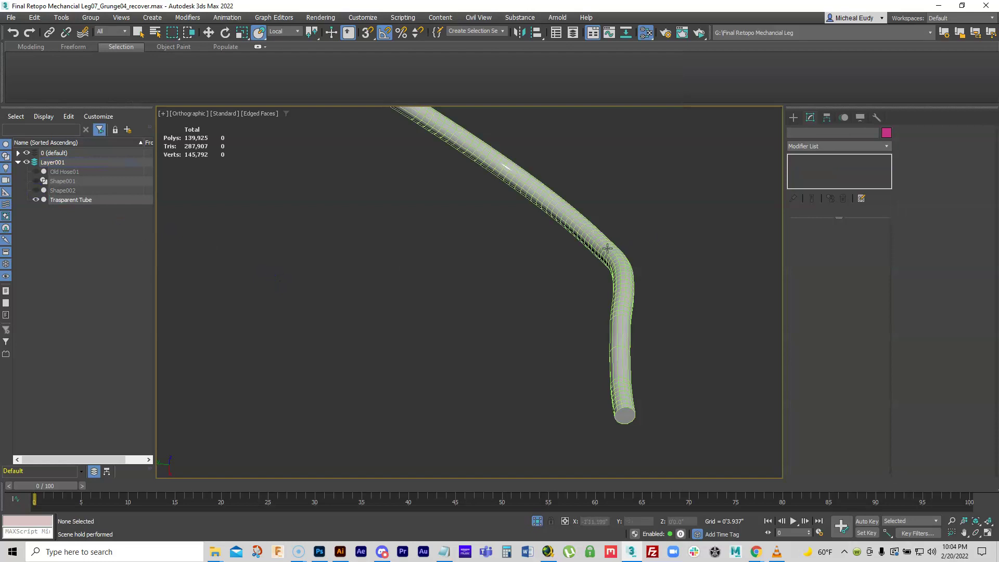
{"action": "left_click", "coordinate": [607, 249]}
{"action": "left_click", "coordinate": [847, 239]}
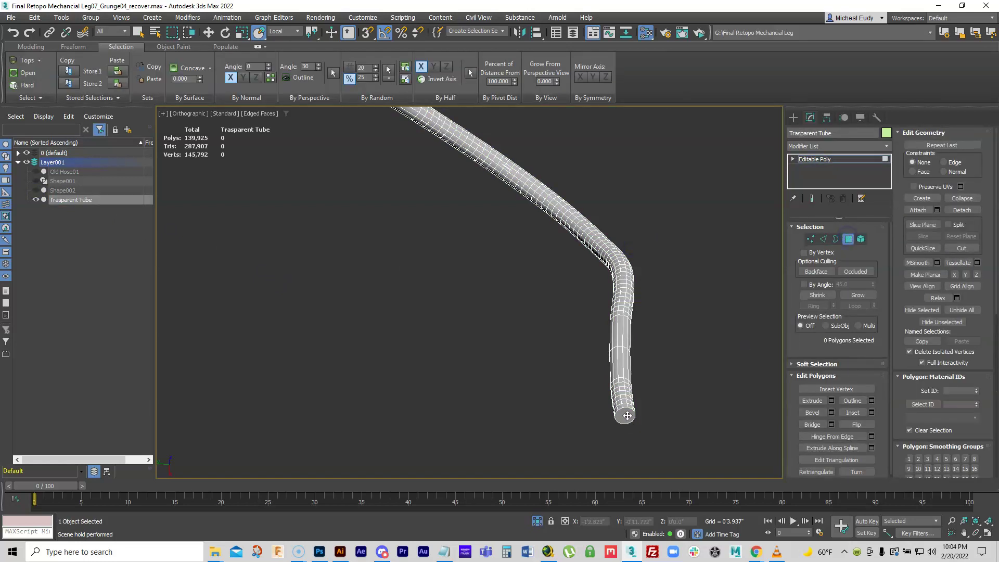
Try to select polygons along the Trasparent Tube from several angles at polygon level
{"action": "scroll", "coordinate": [653, 416], "scroll_direction": "down", "scroll_amount": 4}
{"action": "scroll", "coordinate": [408, 411], "scroll_direction": "down", "scroll_amount": 2}
{"action": "middle_click_drag", "start_coordinate": [395, 367], "coordinate": [619, 330], "text": "alt"}
{"action": "left_click_drag", "start_coordinate": [575, 289], "coordinate": [297, 235]}
{"action": "left_click_drag", "start_coordinate": [323, 245], "coordinate": [441, 342]}
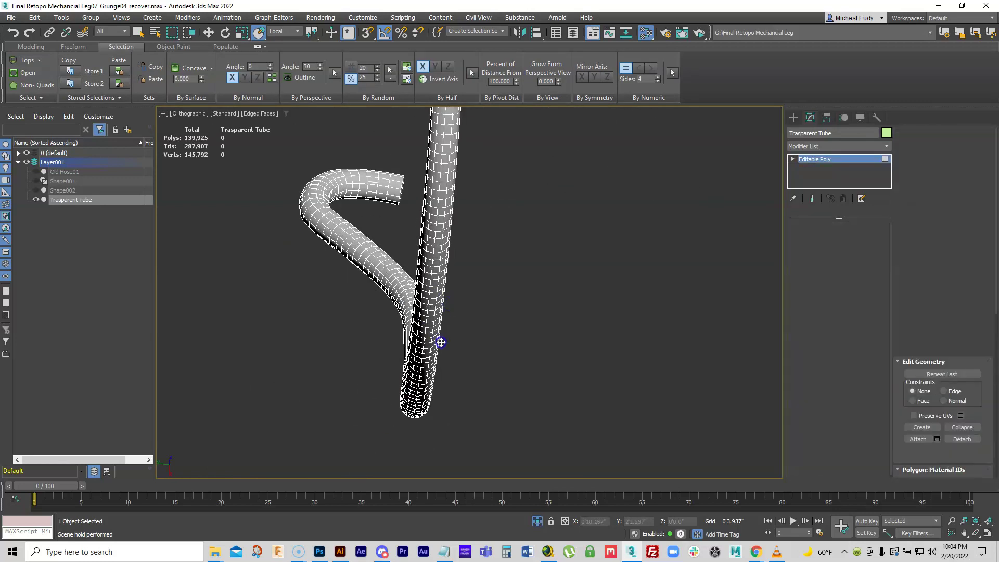
{"action": "middle_click_drag", "start_coordinate": [441, 342], "coordinate": [649, 242], "text": "alt"}
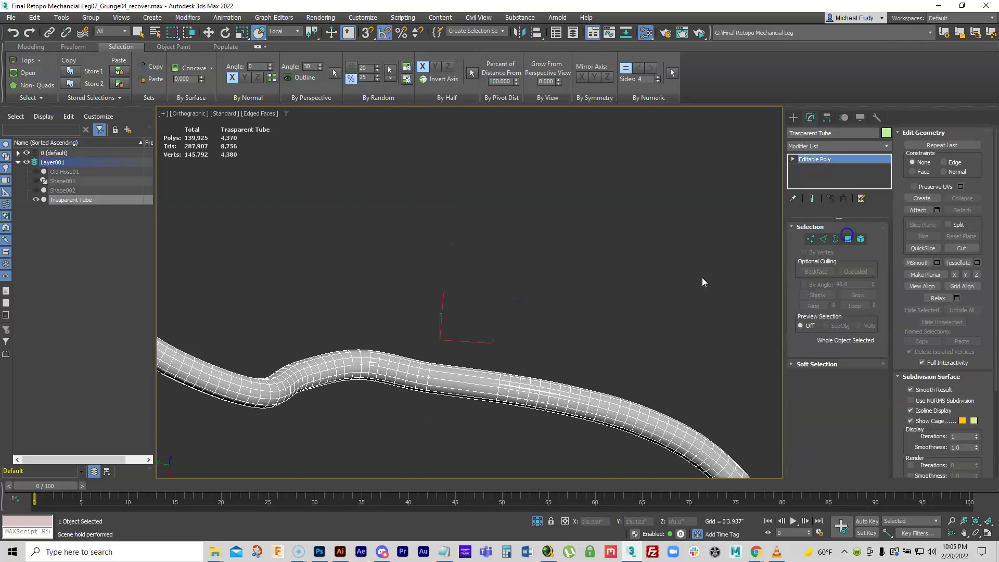
{"action": "middle_click_drag", "start_coordinate": [703, 282], "coordinate": [577, 292], "text": "alt"}
{"action": "left_click", "coordinate": [476, 427]}
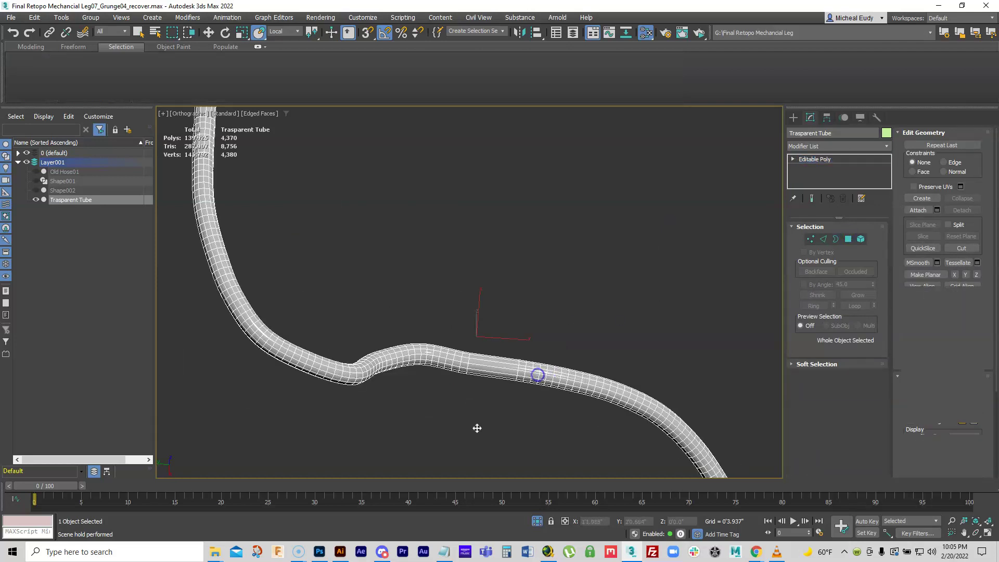
{"action": "left_click", "coordinate": [531, 372]}
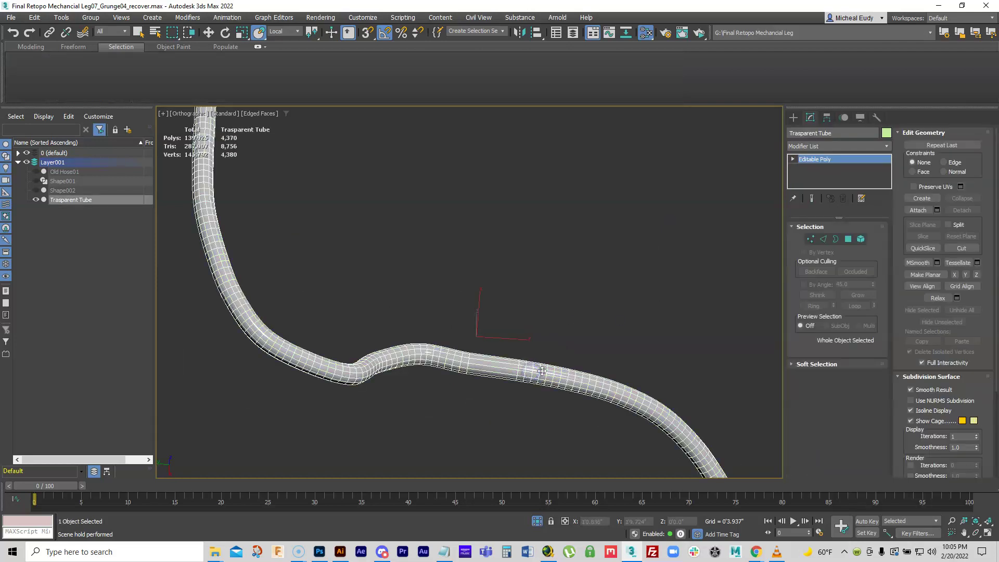
{"action": "left_click", "coordinate": [849, 239]}
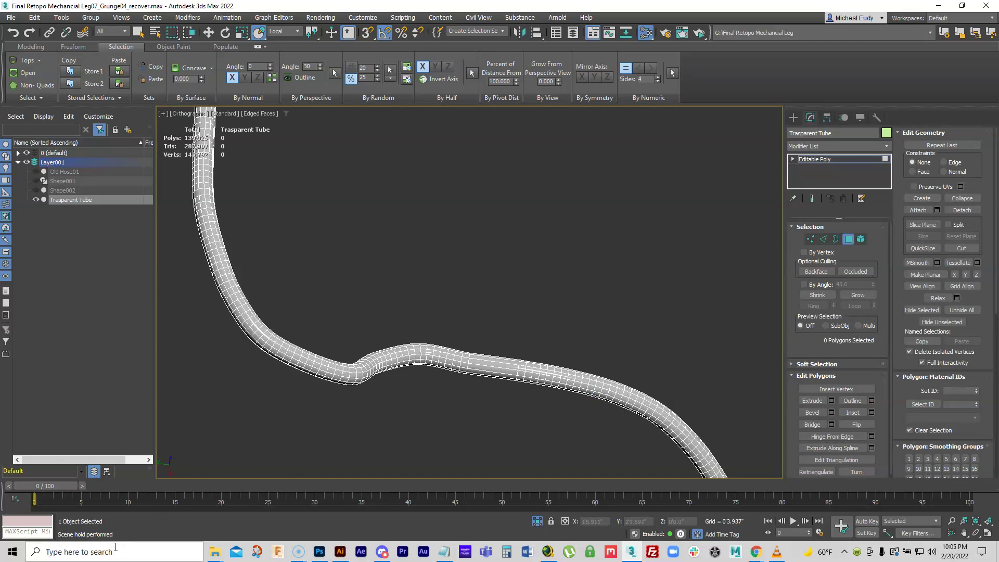
Save the scene as Final Retopo Mechancial Leg07_Grunge04_recover01.max
{"action": "key", "text": "ctrl+s"}
{"action": "key", "text": "4"}
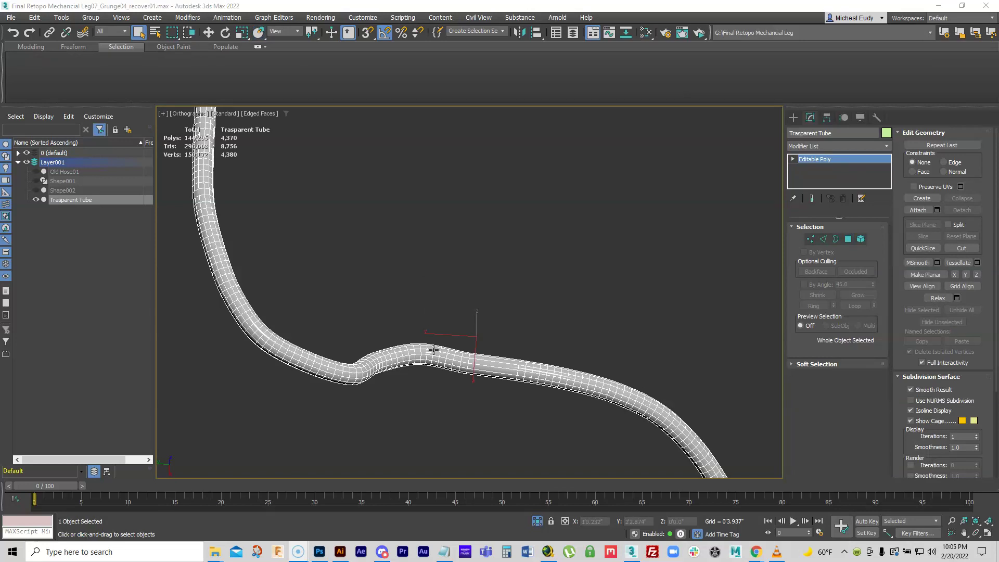
Delete the cap polygons at both ends of the Trasparent Tube and return to object level
{"action": "middle_click_drag", "start_coordinate": [547, 395], "coordinate": [640, 198], "text": "alt"}
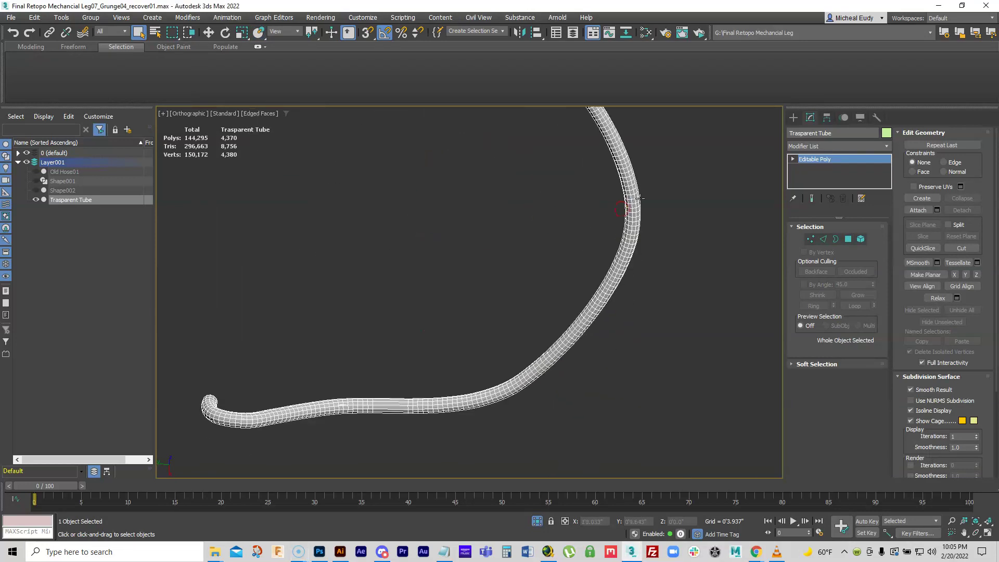
{"action": "middle_click_drag", "start_coordinate": [407, 407], "coordinate": [518, 379], "text": "alt"}
{"action": "middle_click_drag", "start_coordinate": [517, 316], "coordinate": [584, 207], "text": "alt"}
{"action": "left_click", "coordinate": [847, 239]}
{"action": "left_click", "coordinate": [570, 295]}
{"action": "left_click", "coordinate": [595, 341]}
{"action": "scroll", "coordinate": [589, 323], "scroll_direction": "up", "scroll_amount": 5}
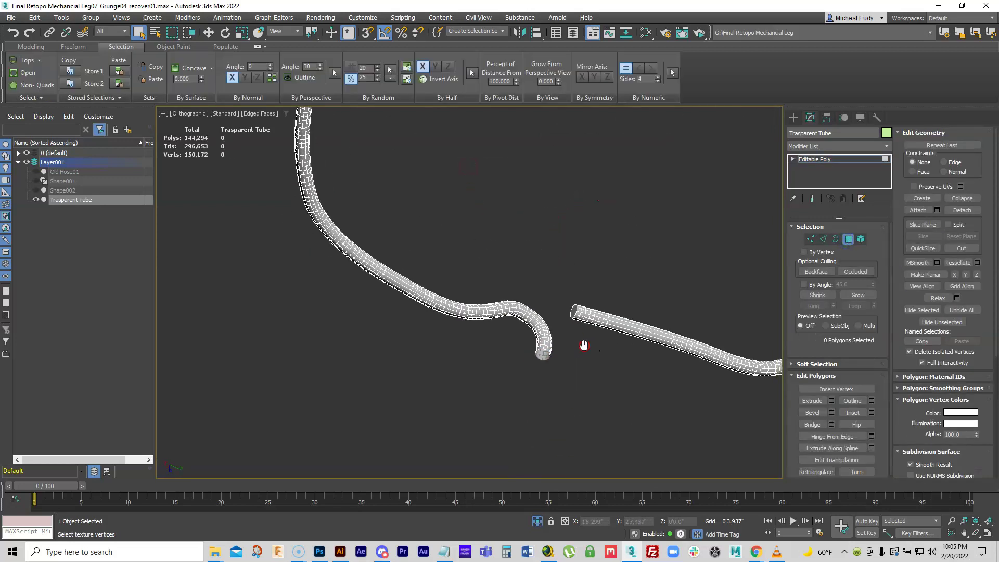
{"action": "left_click", "coordinate": [563, 292]}
{"action": "key", "text": "Delete"}
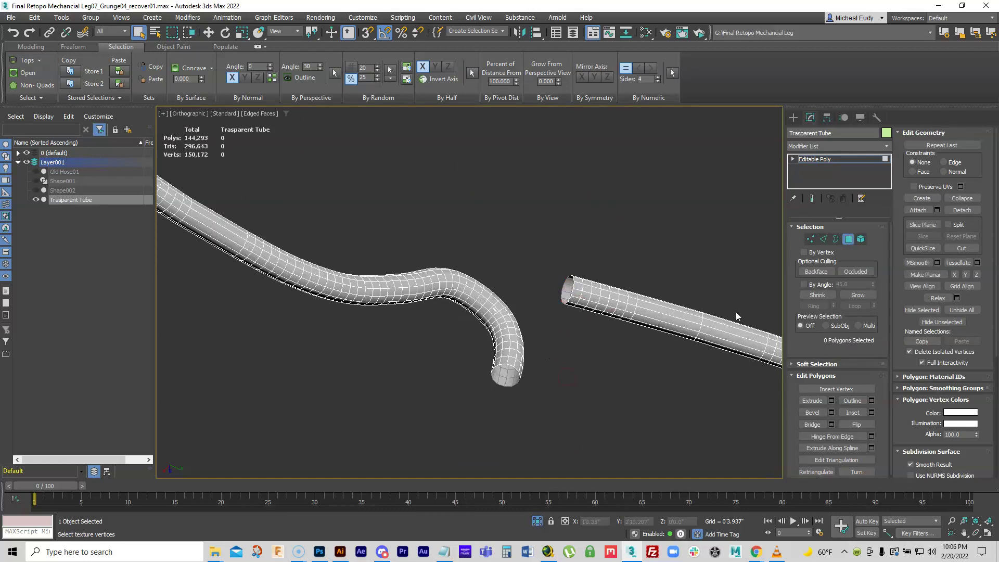
{"action": "left_click", "coordinate": [848, 240]}
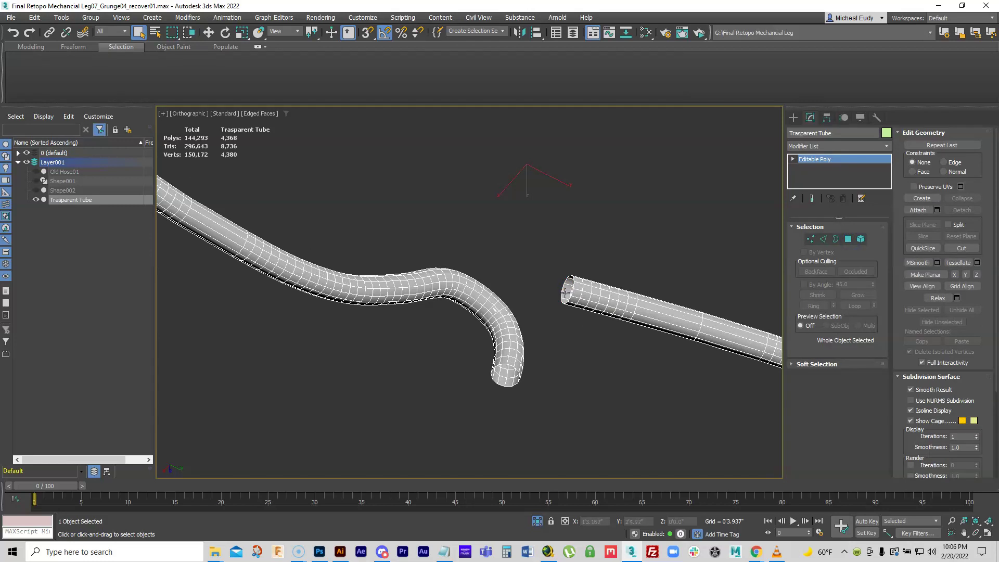
Add a Shell modifier to the open-ended Trasparent Tube
{"action": "left_click", "coordinate": [887, 146]}
{"action": "left_click_drag", "start_coordinate": [887, 174], "coordinate": [884, 407]}
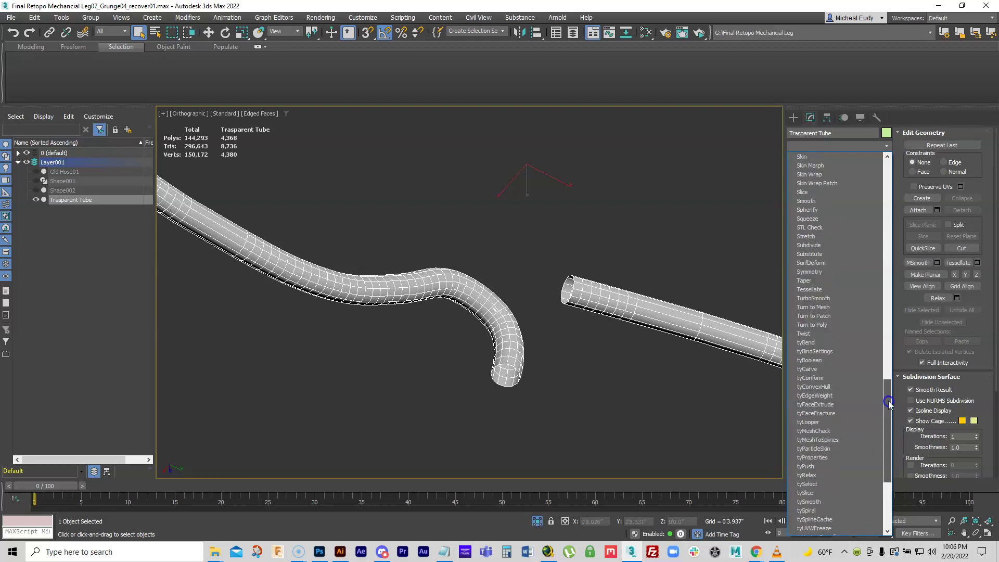
{"action": "scroll", "coordinate": [813, 173], "scroll_direction": "up", "scroll_amount": 1}
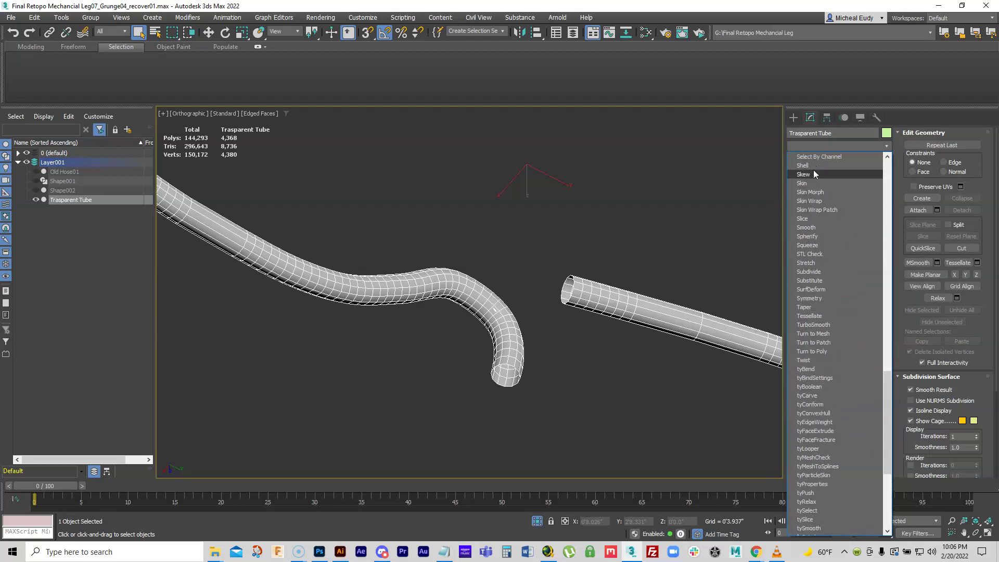
Add a Shell modifier to Trasparent Tube with an outer amount of 0'0.0" and an inner amount of 0'0.091"
{"action": "left_click", "coordinate": [813, 166]}
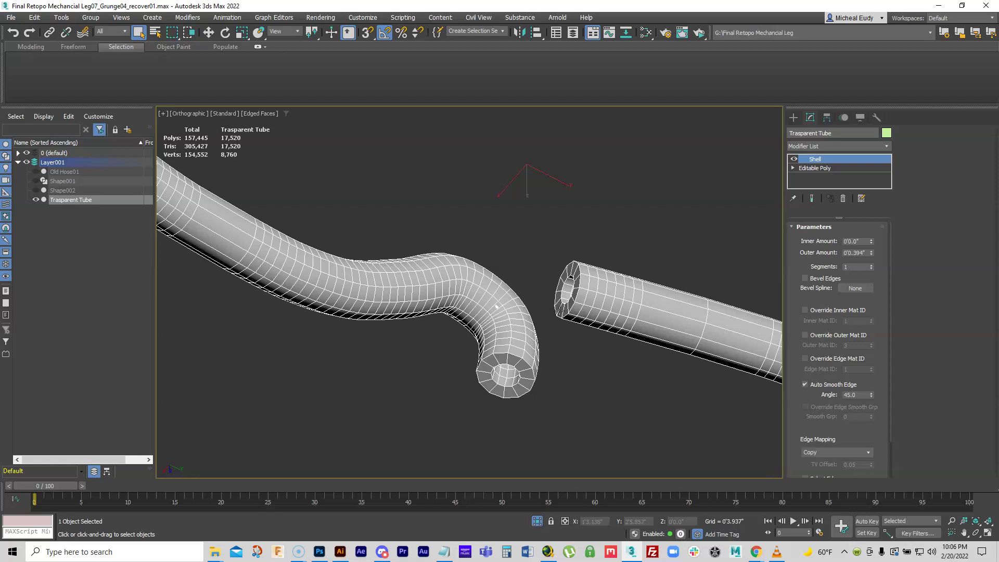
{"action": "right_click", "coordinate": [870, 255]}
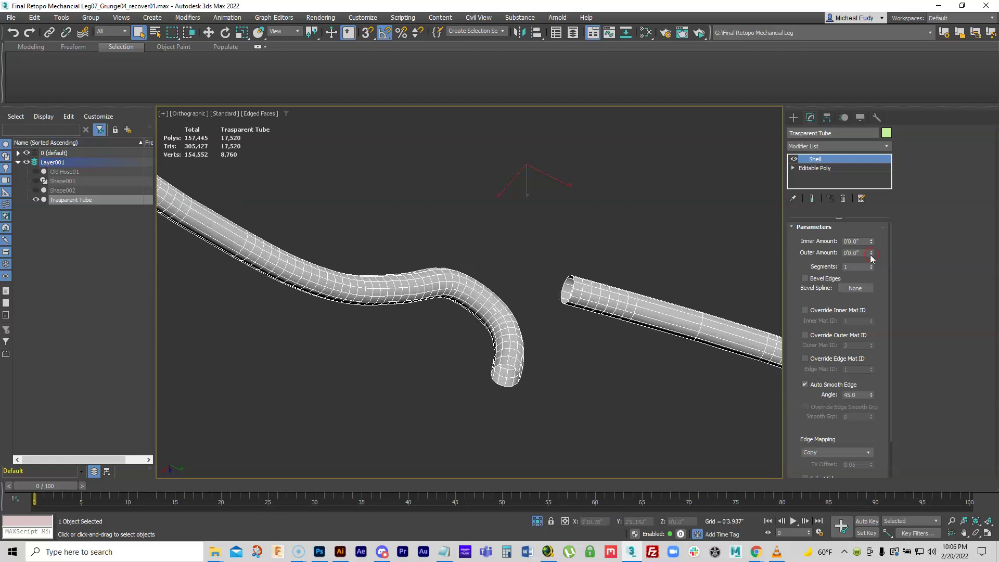
{"action": "left_click_drag", "start_coordinate": [871, 241], "coordinate": [873, 228]}
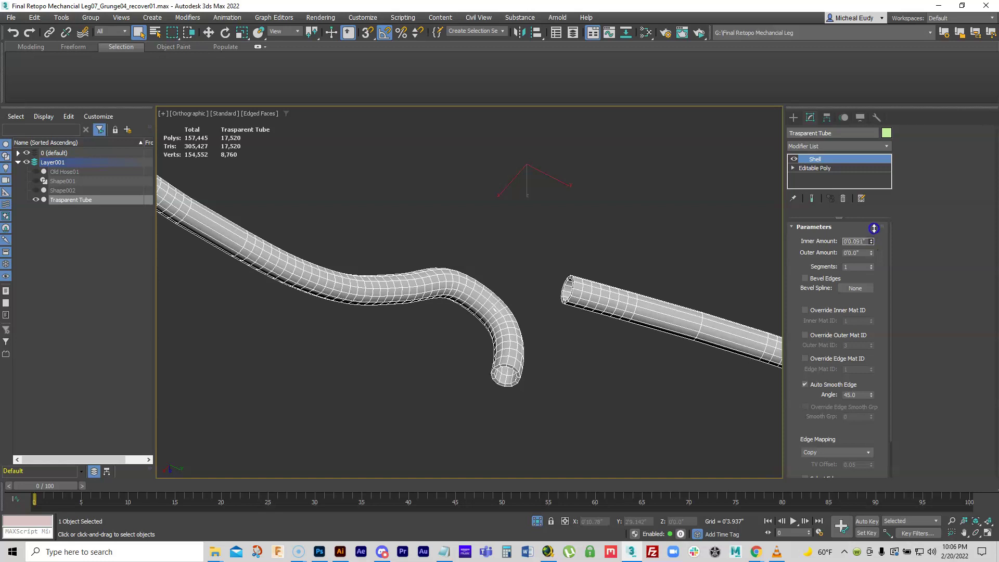
{"action": "scroll", "coordinate": [580, 369], "scroll_direction": "up", "scroll_amount": 3}
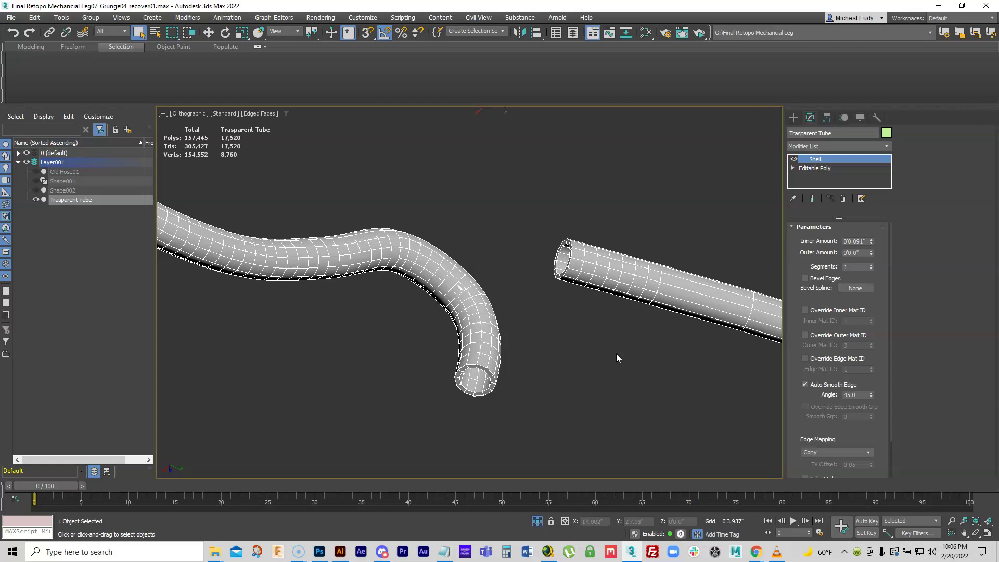
{"action": "left_click", "coordinate": [871, 265]}
{"action": "left_click", "coordinate": [871, 269]}
{"action": "left_click", "coordinate": [887, 145]}
{"action": "left_click_drag", "start_coordinate": [888, 159], "coordinate": [889, 213]}
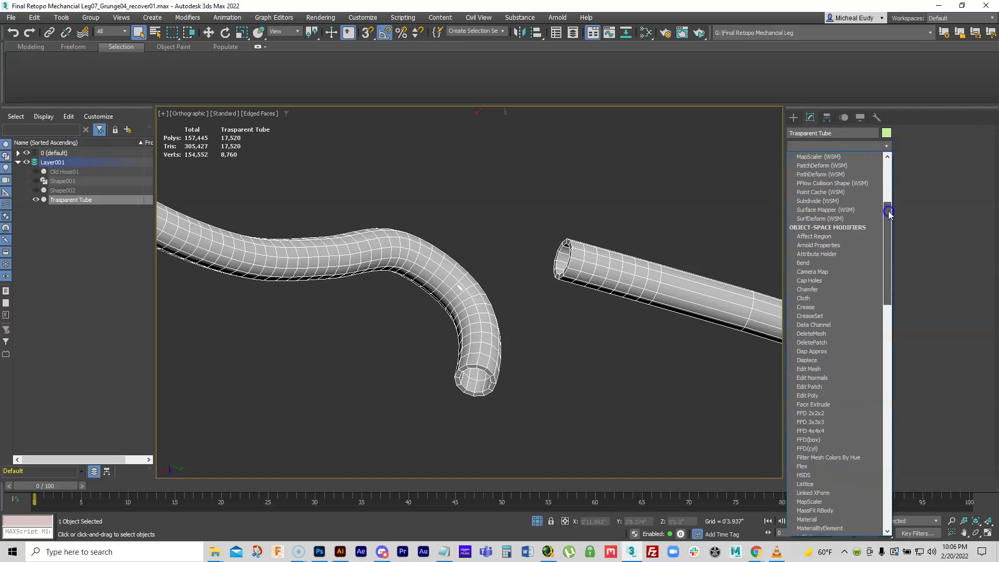
{"action": "left_click_drag", "start_coordinate": [889, 214], "coordinate": [888, 333]}
{"action": "left_click", "coordinate": [812, 244]}
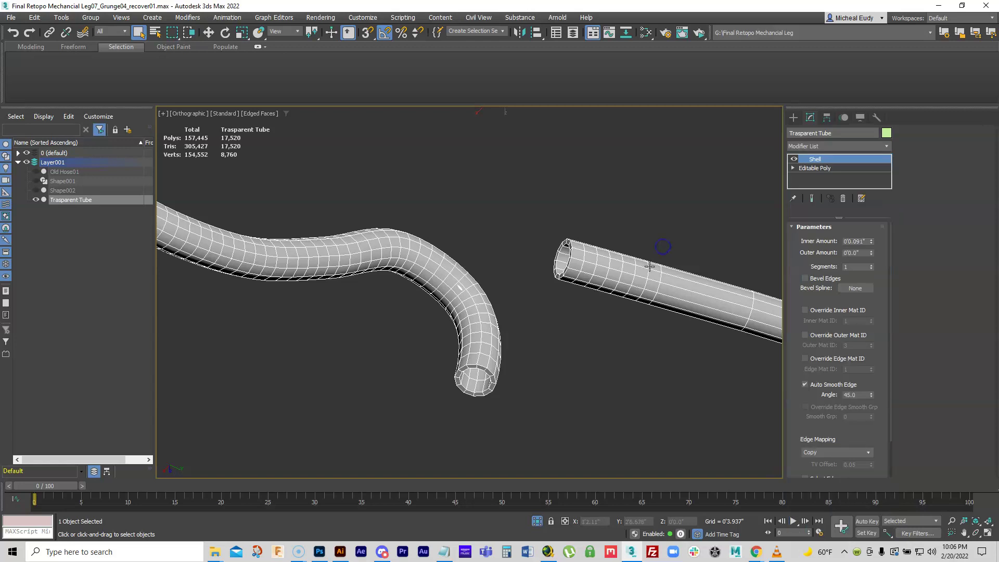
Convert the shelled Trasparent Tube to an Editable Poly
{"action": "right_click", "coordinate": [623, 269]}
{"action": "mouse_move", "coordinate": [641, 380]}
{"action": "left_click", "coordinate": [757, 388]}
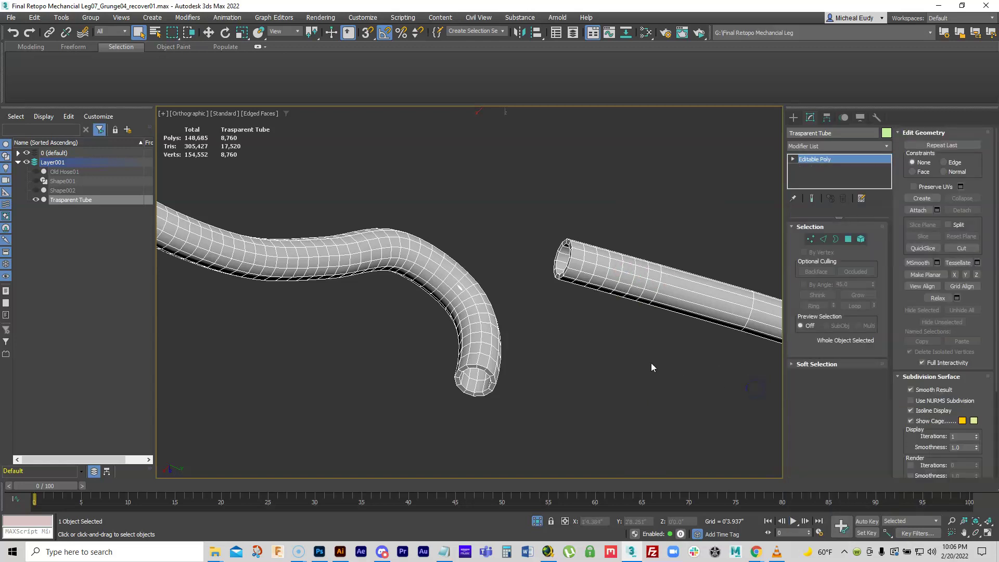
Select all inner wall polygons of the tube, ignoring backfaces and selecting by a 45-degree angle
{"action": "left_click", "coordinate": [847, 240]}
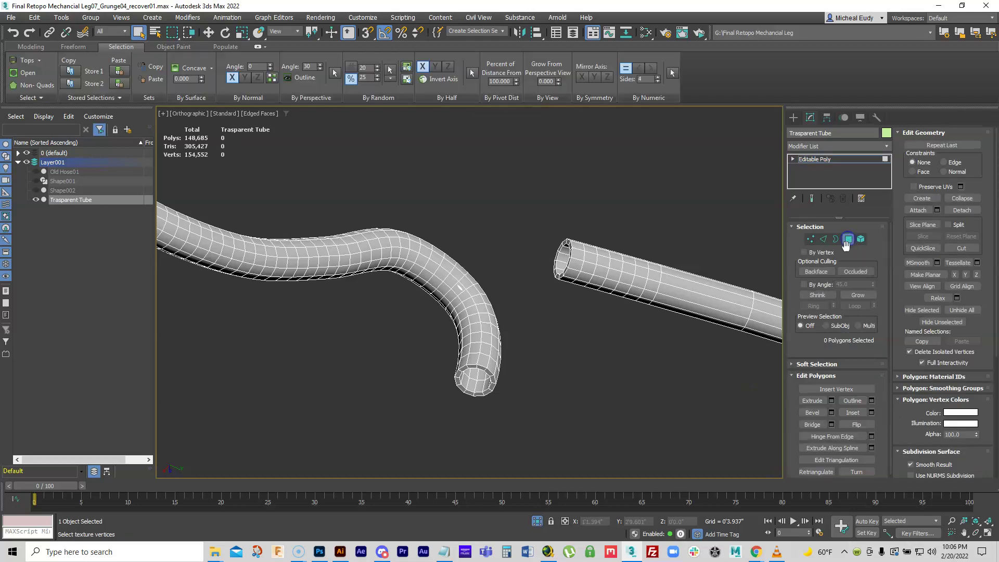
{"action": "left_click", "coordinate": [819, 270]}
{"action": "left_click", "coordinate": [803, 285]}
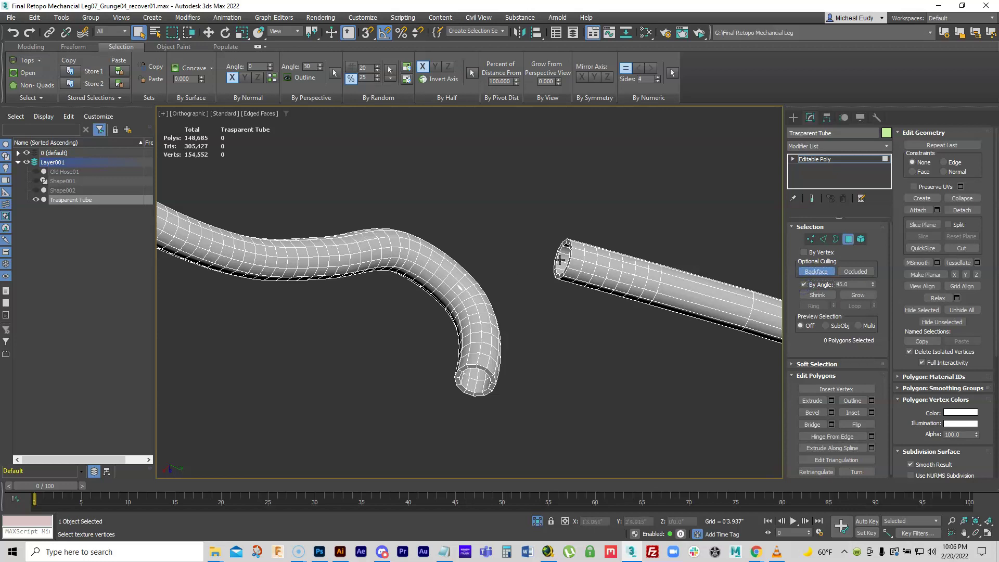
{"action": "left_click", "coordinate": [558, 260]}
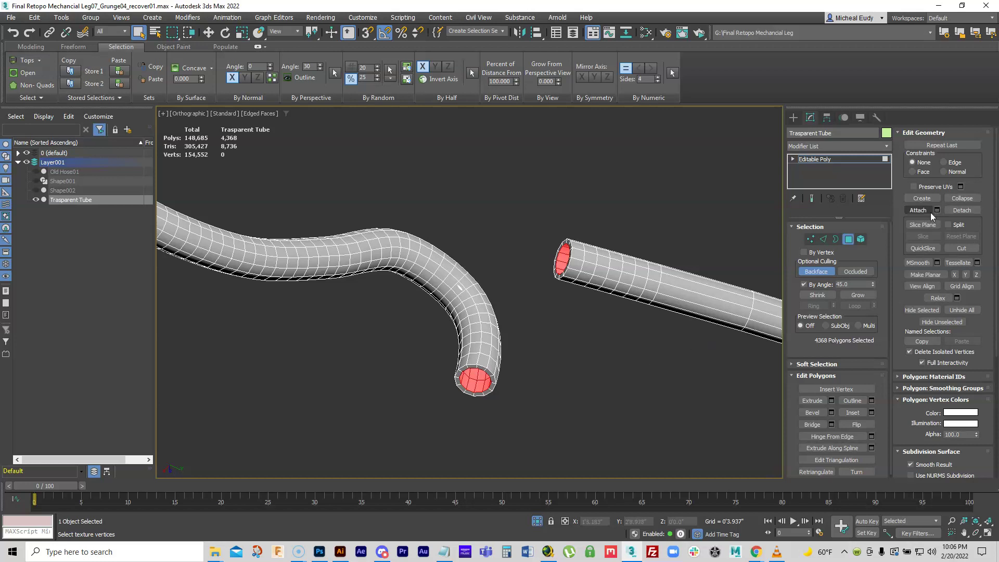
Detach the selected inner polygons as a separate object named "Tube Liguid" and leave polygon editing
{"action": "left_click", "coordinate": [961, 211]}
{"action": "left_click_drag", "start_coordinate": [509, 242], "coordinate": [528, 188]}
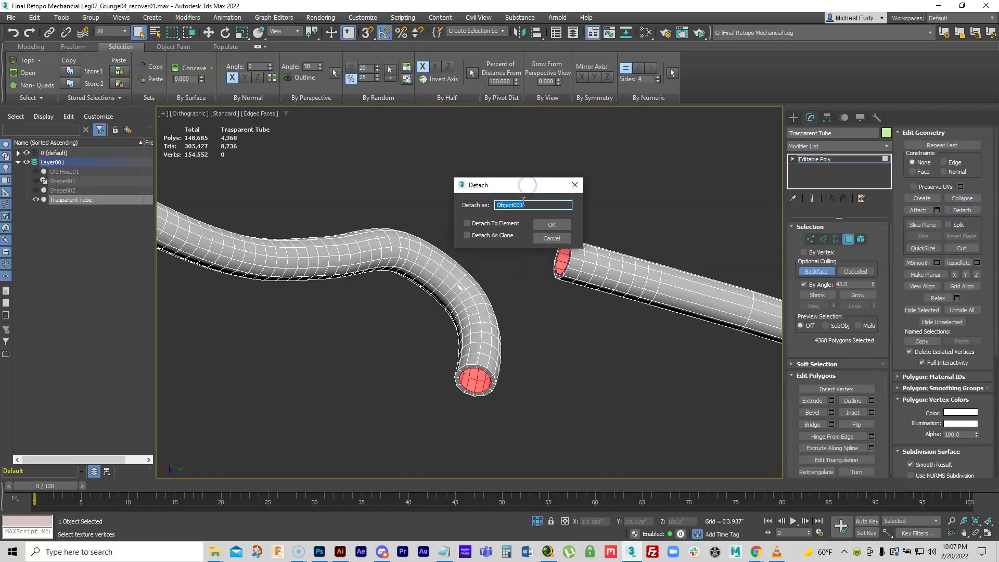
{"action": "type", "text": "Tube Liguid"}
{"action": "key", "text": "Return"}
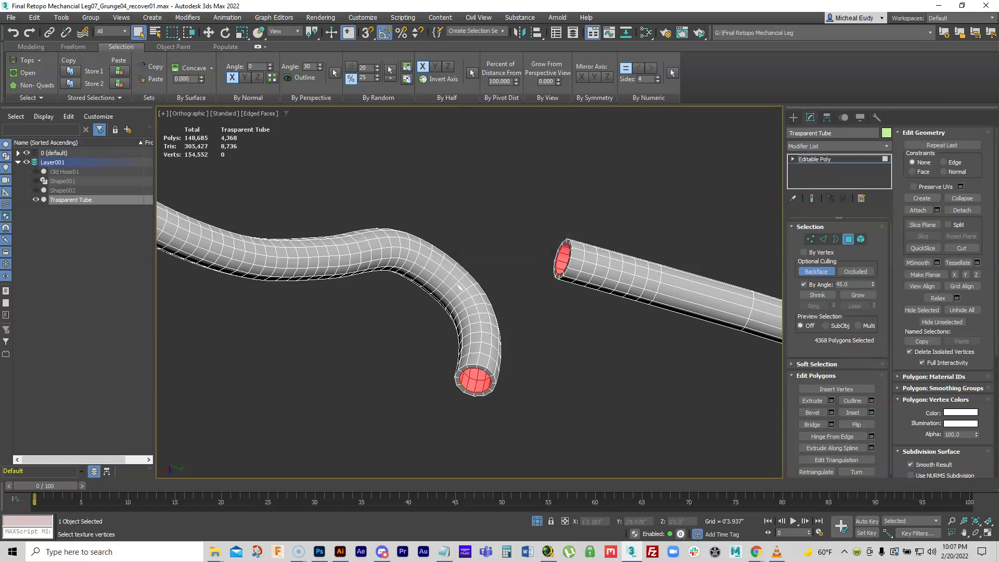
{"action": "left_click", "coordinate": [850, 238]}
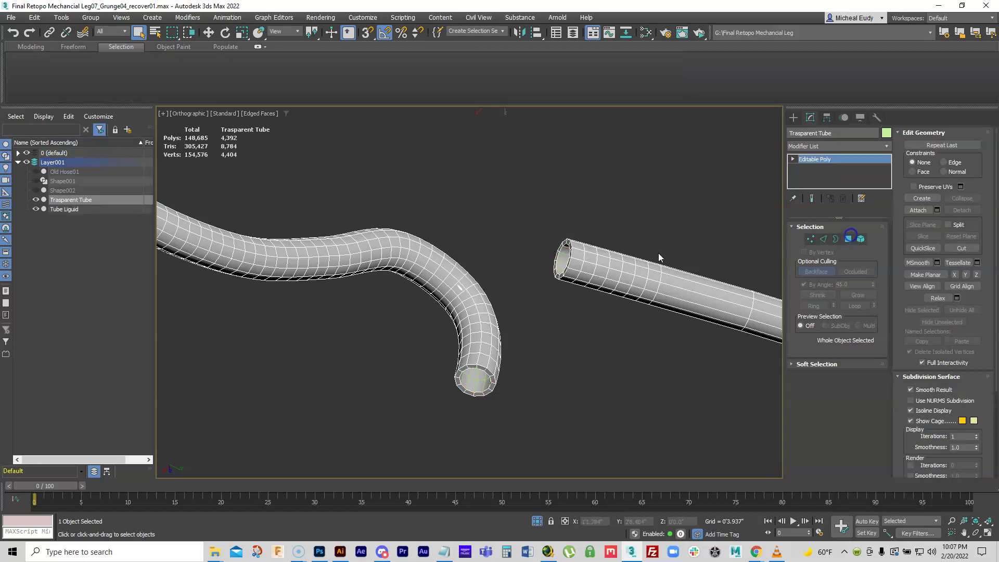
Hide Trasparent Tube and select the Tube Liguid object
{"action": "left_click", "coordinate": [35, 200]}
{"action": "left_click", "coordinate": [434, 263]}
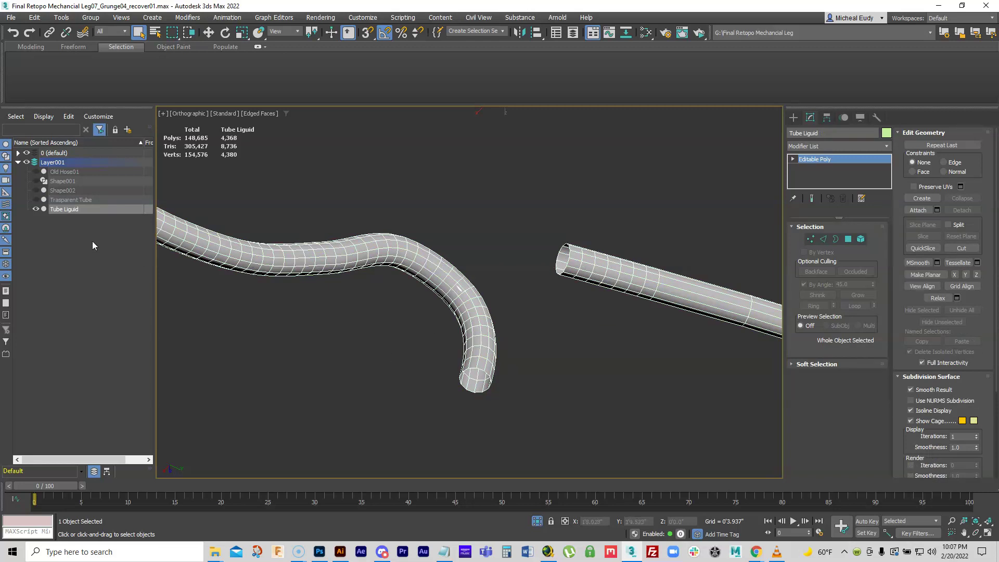
Try capping the open border at the straight end of Tube Liguid, and undo the cap
{"action": "left_click", "coordinate": [836, 240]}
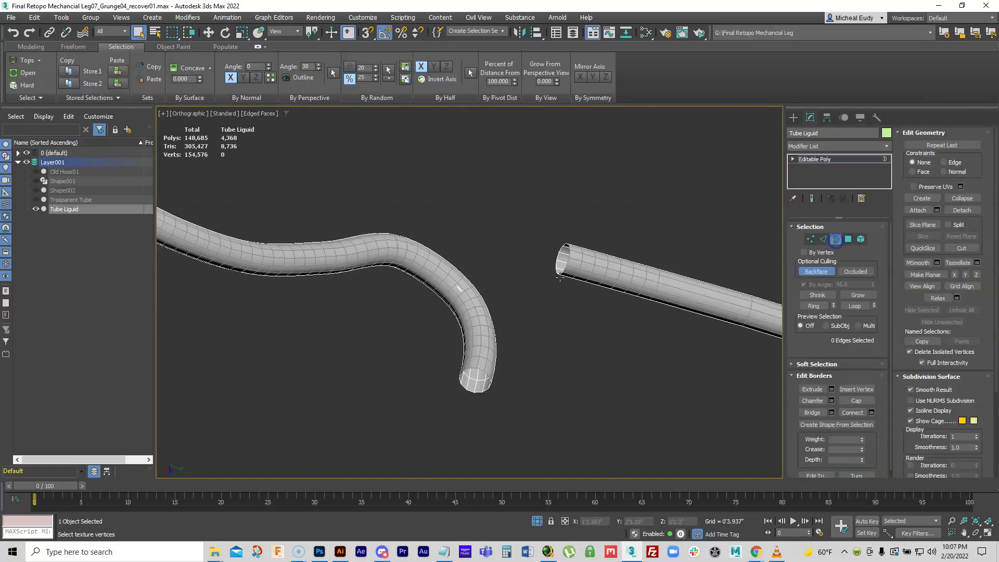
{"action": "left_click", "coordinate": [566, 266]}
{"action": "right_click", "coordinate": [564, 264]}
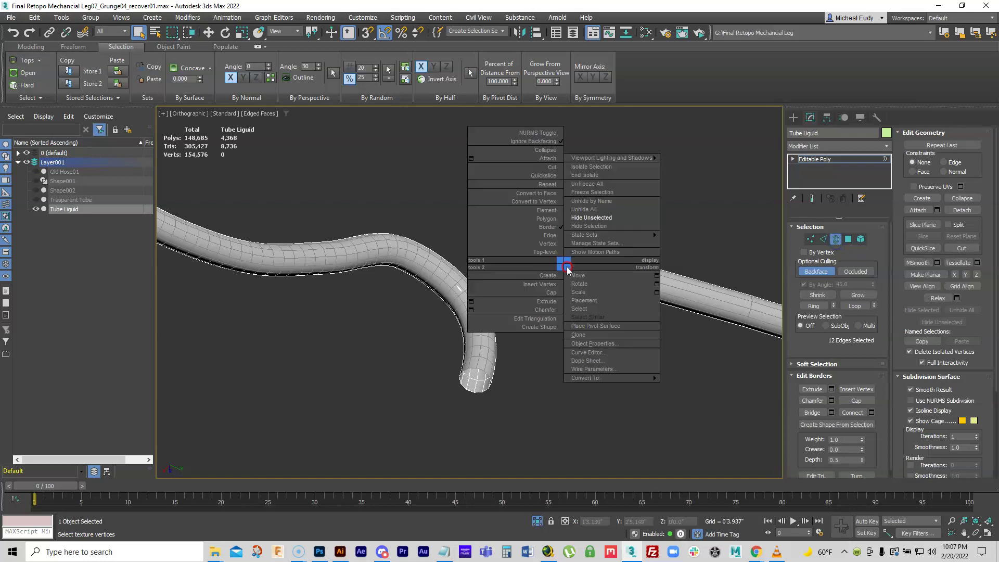
{"action": "left_click", "coordinate": [551, 293]}
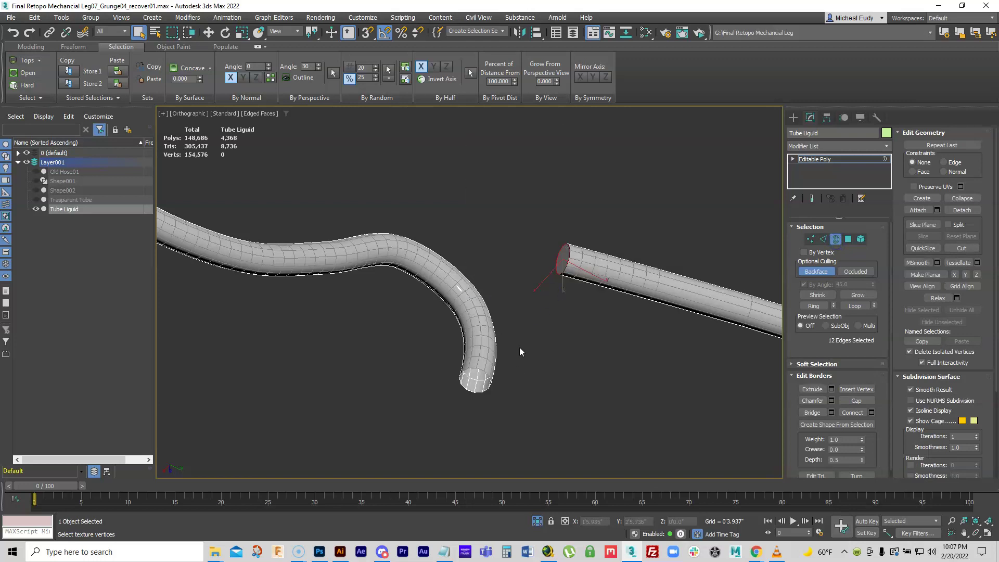
{"action": "key", "text": "ctrl+z"}
Flip the normals of all Tube Liguid polygons so they face outward, and clear the selection
{"action": "left_click", "coordinate": [848, 239]}
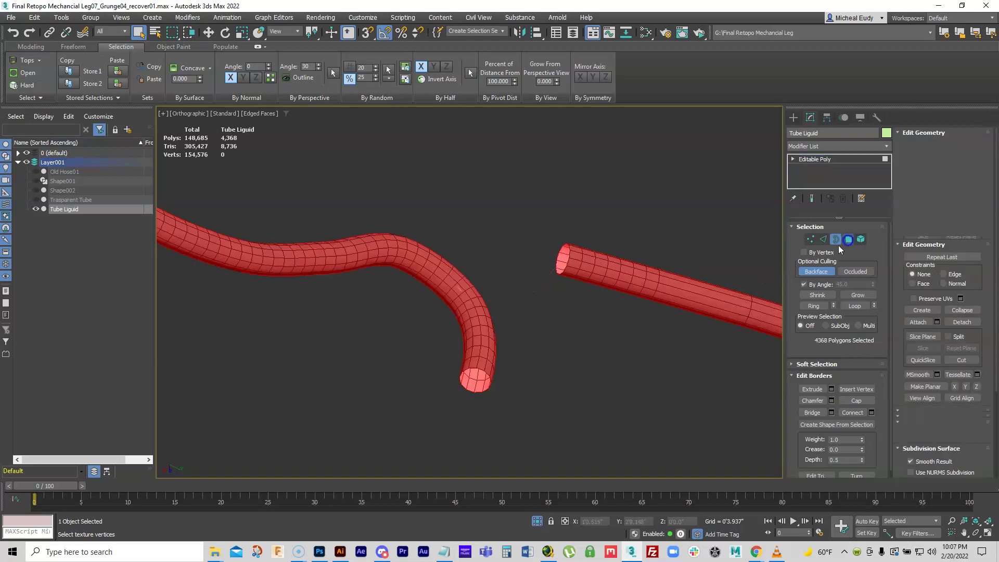
{"action": "left_click", "coordinate": [622, 337]}
{"action": "double_click", "coordinate": [625, 280]}
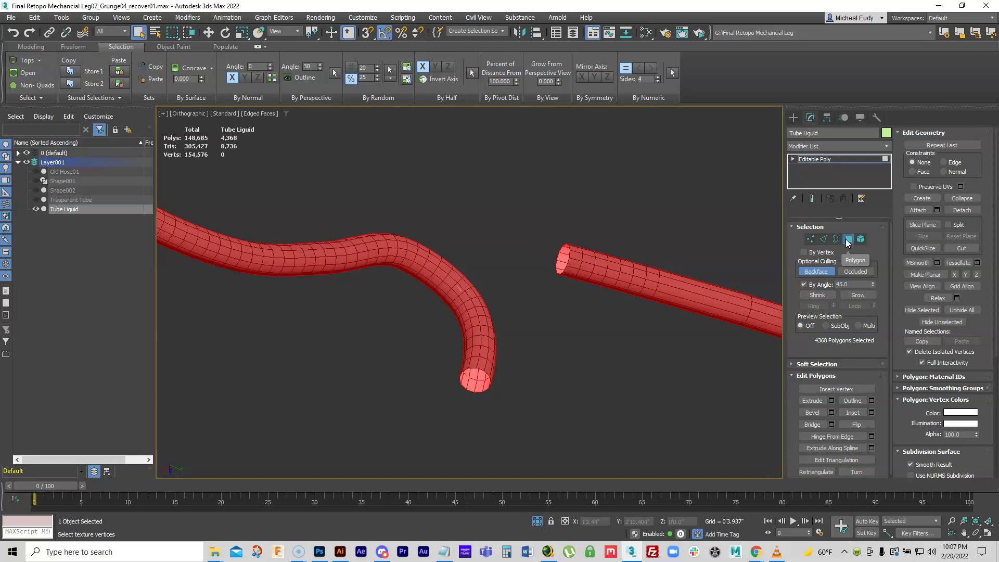
{"action": "left_click", "coordinate": [854, 425]}
{"action": "left_click", "coordinate": [513, 387]}
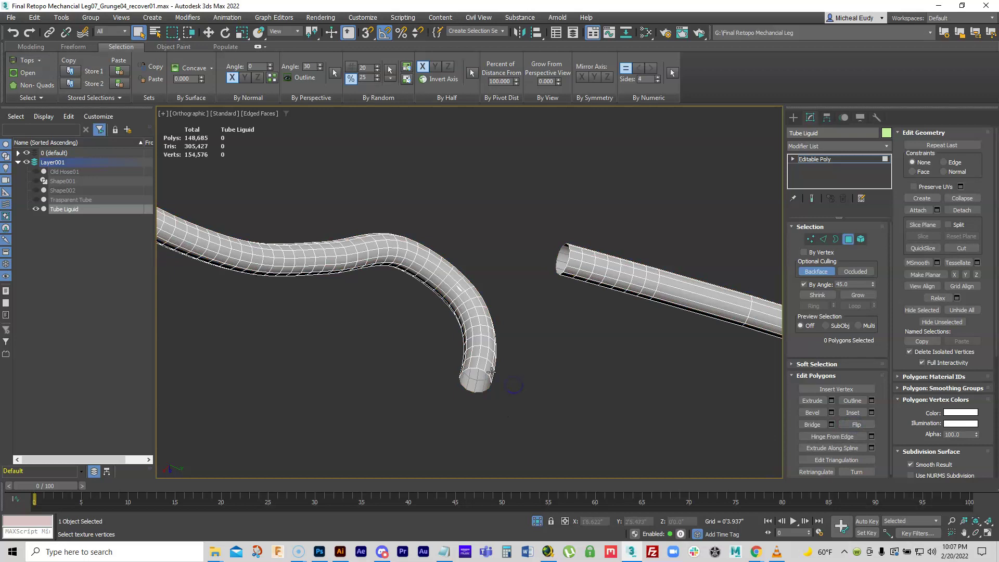
Cap the open borders at both visible ends of Tube Liguid
{"action": "left_click", "coordinate": [834, 240]}
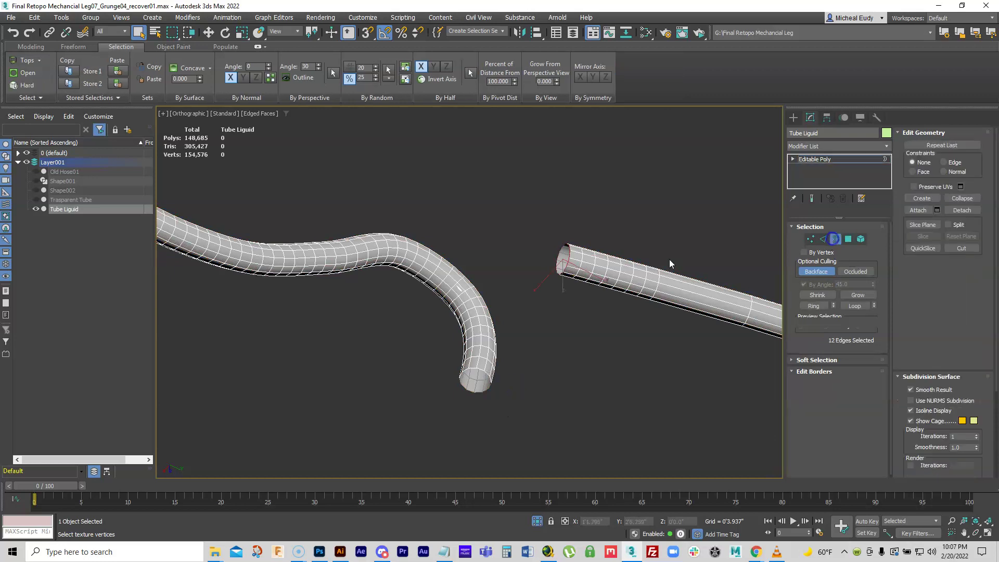
{"action": "right_click", "coordinate": [569, 258]}
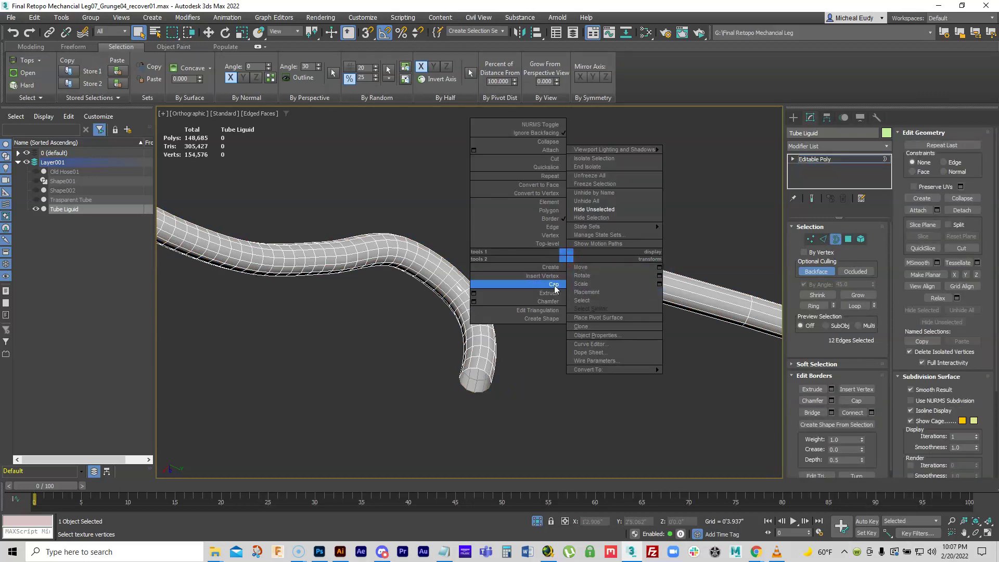
{"action": "left_click", "coordinate": [520, 285]}
{"action": "left_click", "coordinate": [485, 375]}
{"action": "right_click", "coordinate": [477, 391]}
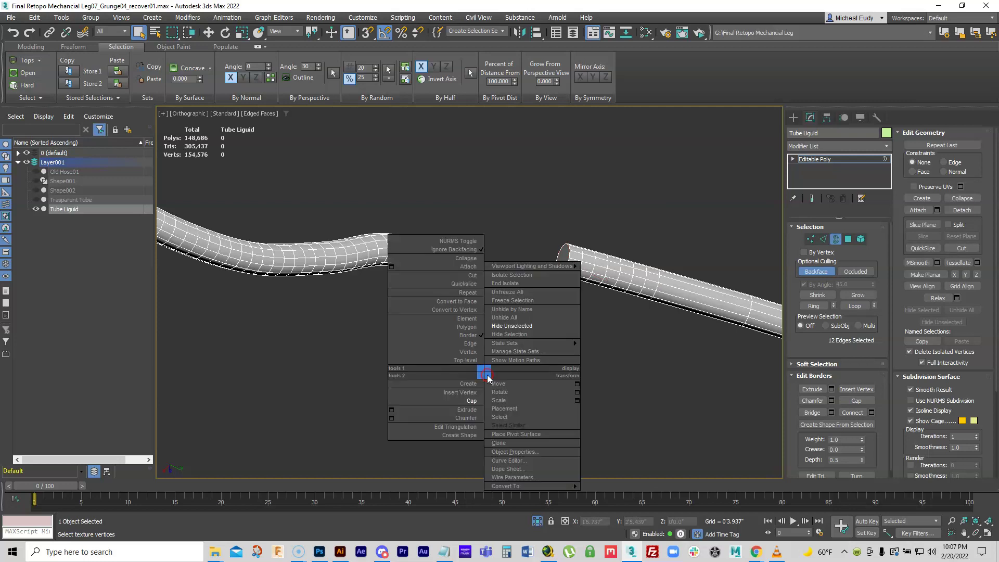
{"action": "left_click", "coordinate": [470, 401]}
{"action": "left_click", "coordinate": [570, 357]}
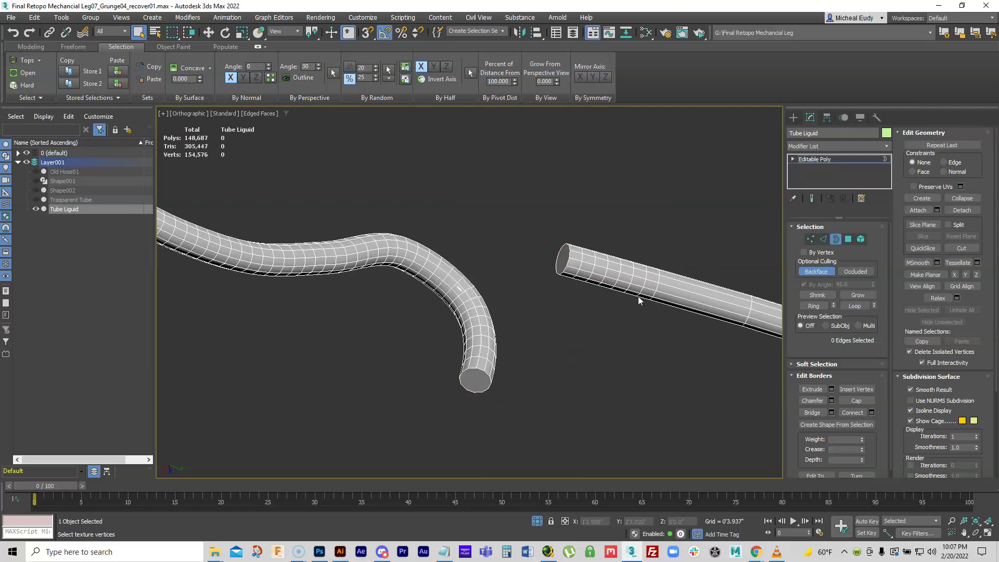
{"action": "left_click", "coordinate": [814, 272]}
Hide Tube Liguid, and show and select Trasparent Tube
{"action": "left_click", "coordinate": [35, 206]}
{"action": "left_click", "coordinate": [80, 200]}
{"action": "left_click", "coordinate": [36, 208]}
{"action": "left_click", "coordinate": [36, 199]}
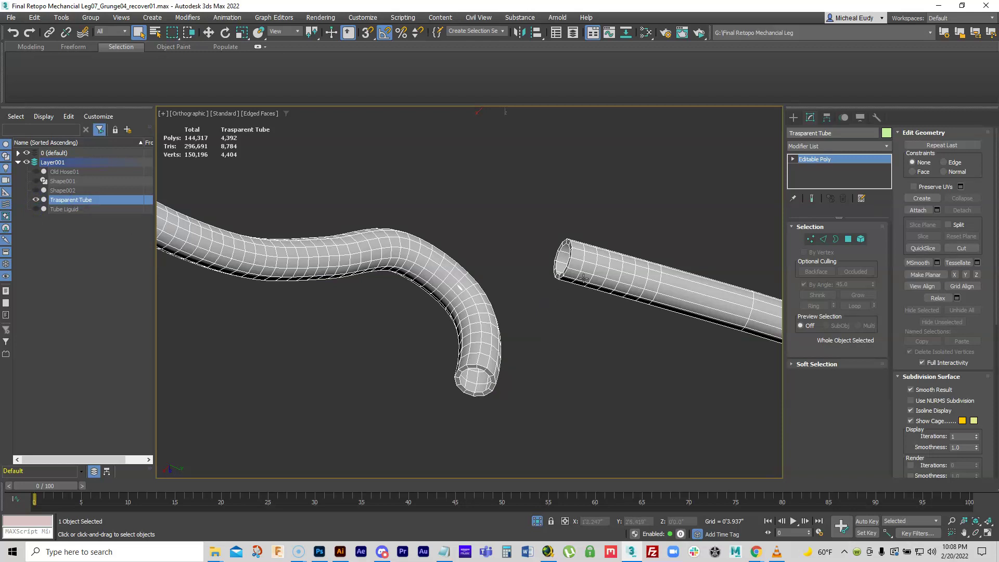
Delete the rim polygons at both ends of Trasparent Tube, leaving only its outer wall
{"action": "left_click", "coordinate": [849, 239]}
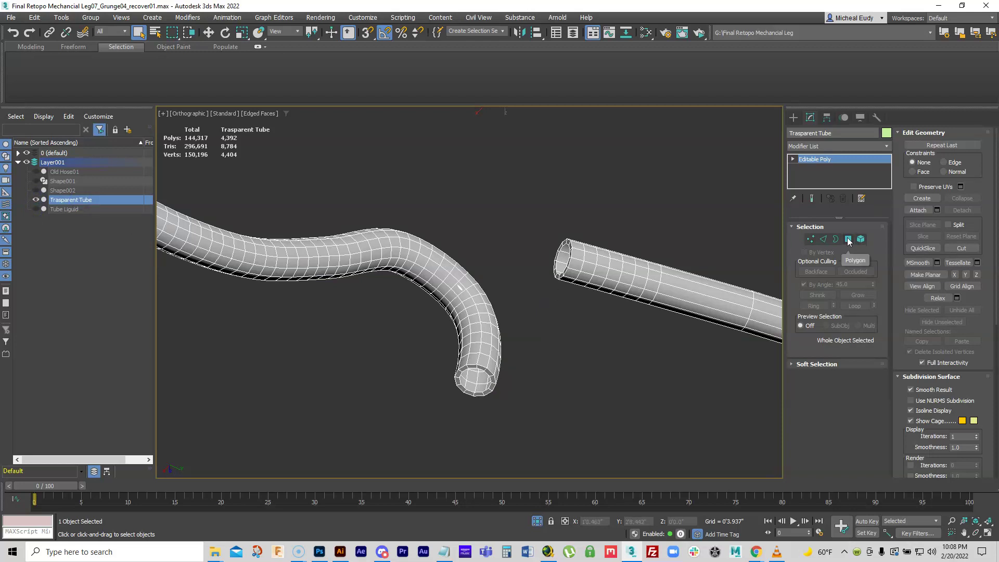
{"action": "left_click", "coordinate": [565, 267]}
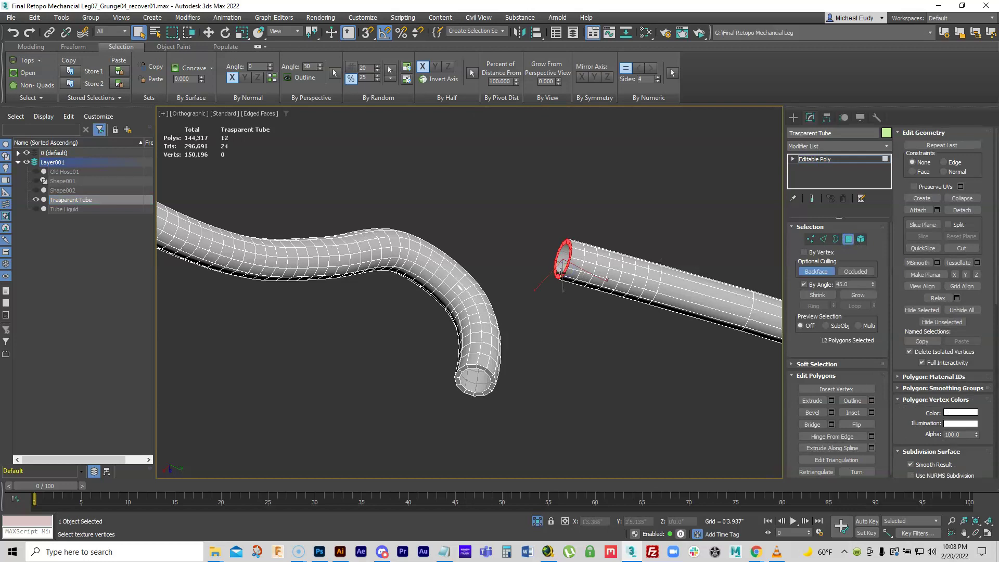
{"action": "key", "text": "Delete"}
{"action": "left_click", "coordinate": [491, 387]}
{"action": "key", "text": "Delete"}
{"action": "left_click", "coordinate": [851, 243]}
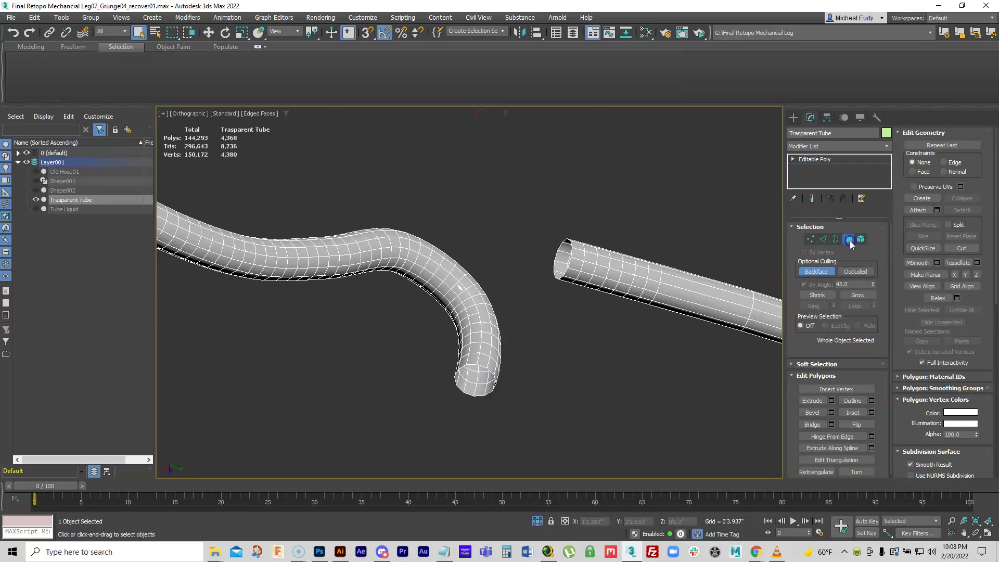
Thicken Trasparent Tube with a new Shell modifier, inner amount 0'0.091", and convert it to an Editable Poly
{"action": "left_click", "coordinate": [886, 146]}
{"action": "left_click_drag", "start_coordinate": [887, 158], "coordinate": [897, 365]}
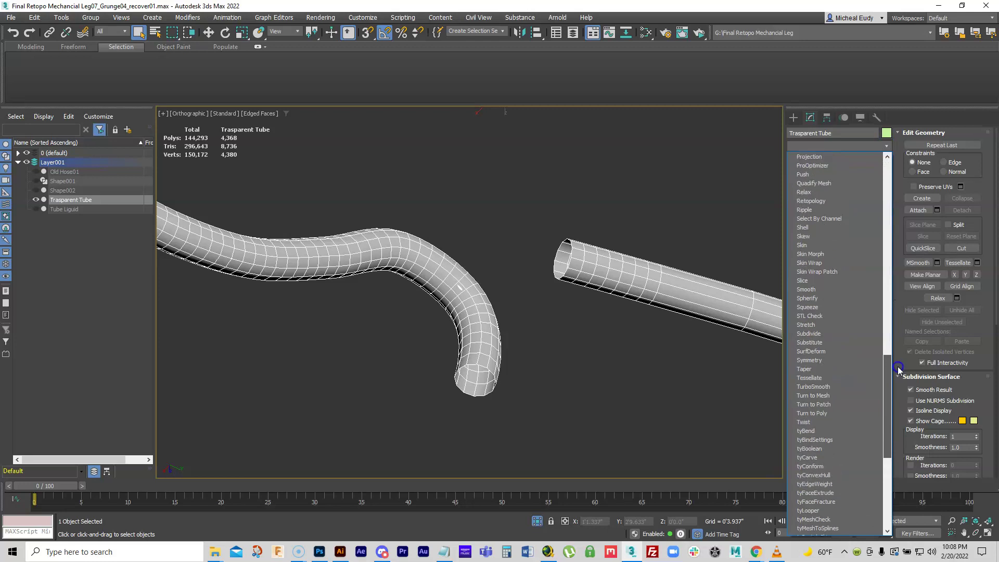
{"action": "left_click", "coordinate": [812, 228]}
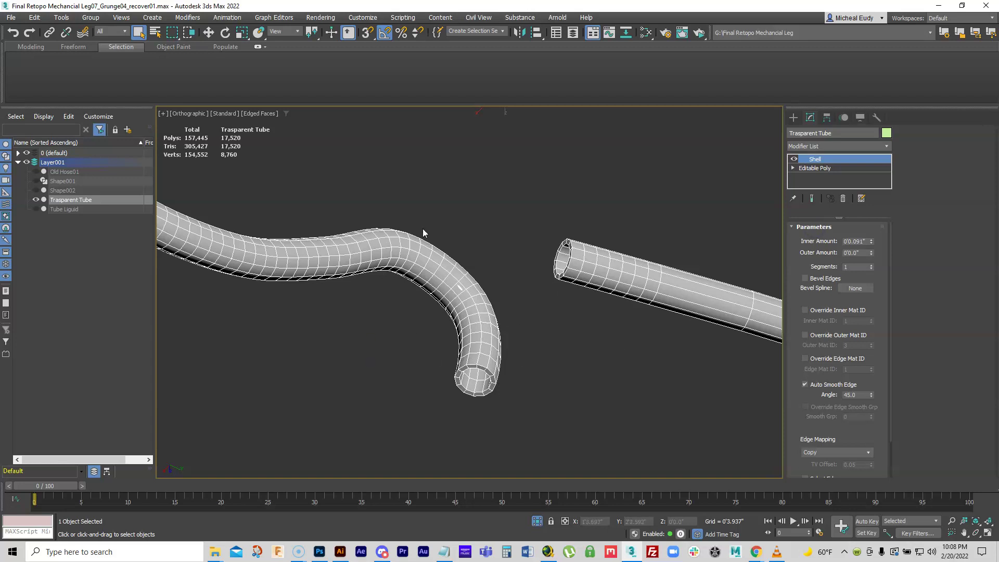
{"action": "right_click", "coordinate": [618, 278]}
{"action": "mouse_move", "coordinate": [625, 368]}
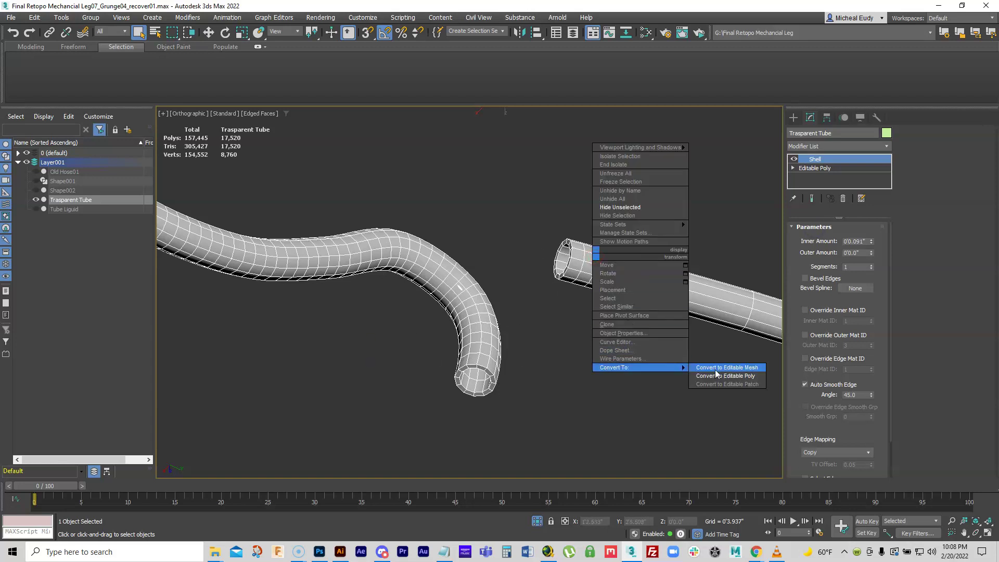
{"action": "left_click", "coordinate": [731, 376]}
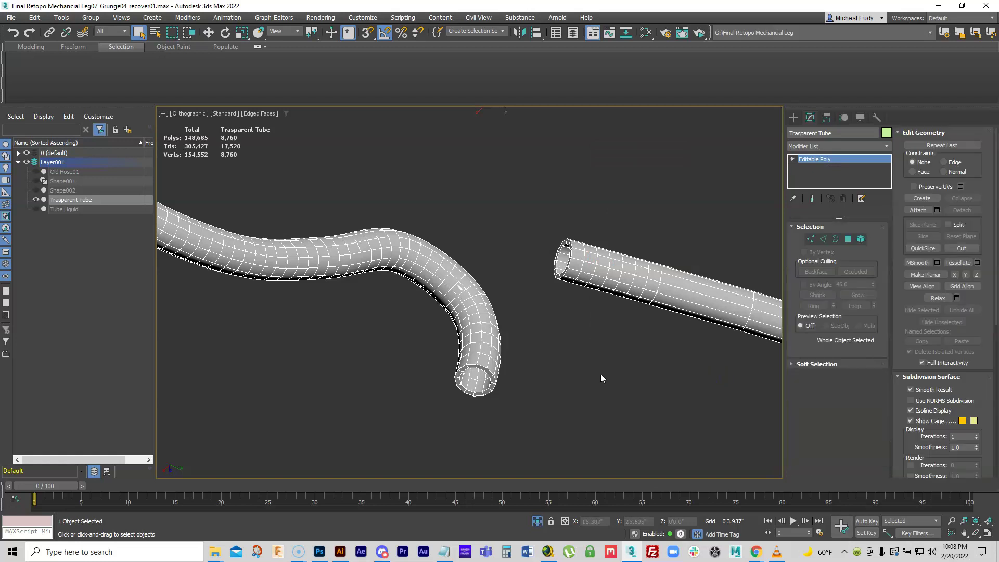
Toggle the visibility of Tube Liguid to check how it fits inside Trasparent Tube, leaving it hidden
{"action": "left_click", "coordinate": [36, 209]}
{"action": "left_click", "coordinate": [37, 209]}
{"action": "left_click", "coordinate": [36, 209]}
{"action": "left_click", "coordinate": [36, 209]}
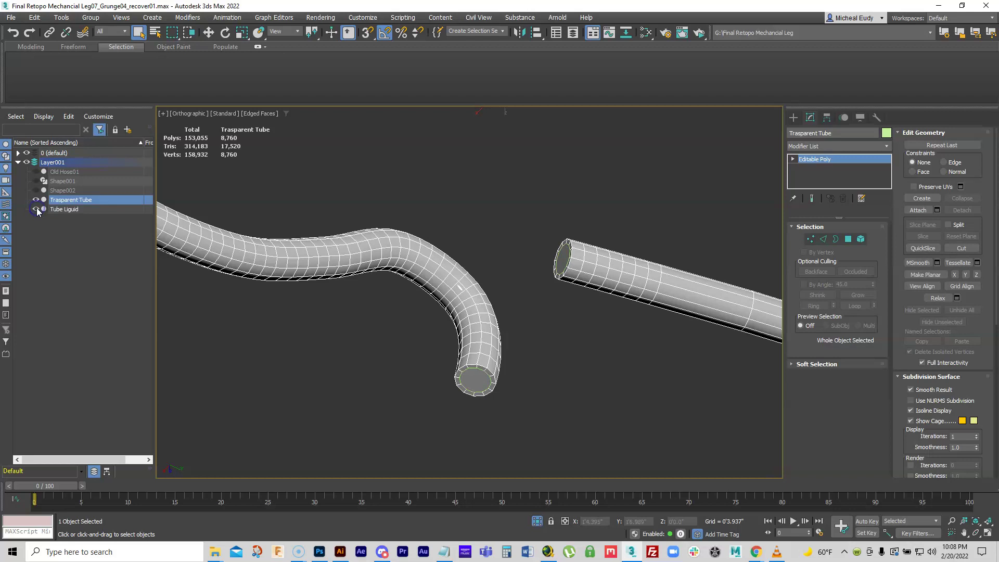
{"action": "left_click", "coordinate": [37, 209]}
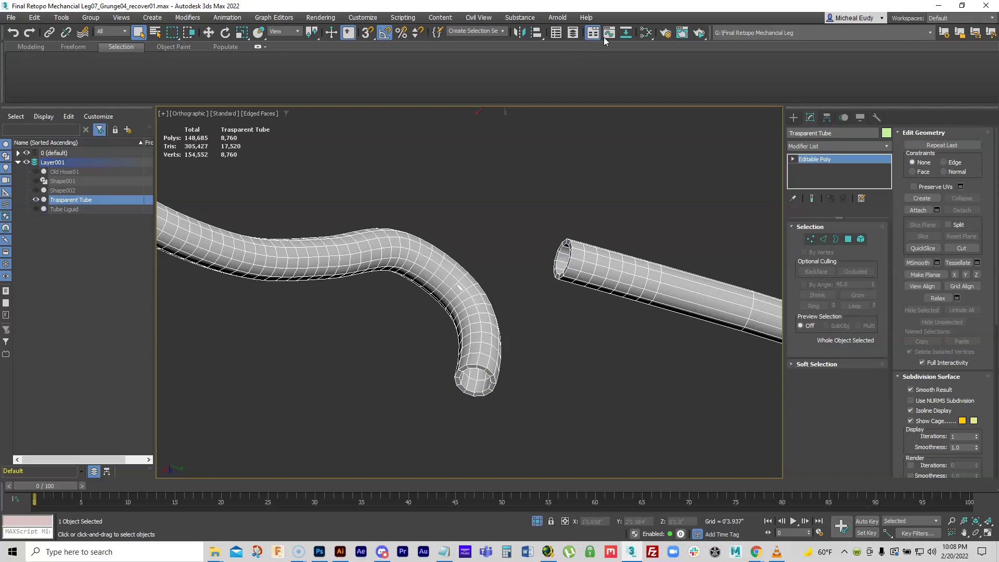
Create a new Physical Material in the Slate Material Editor and name it Trasparent Tube
{"action": "left_click", "coordinate": [643, 34]}
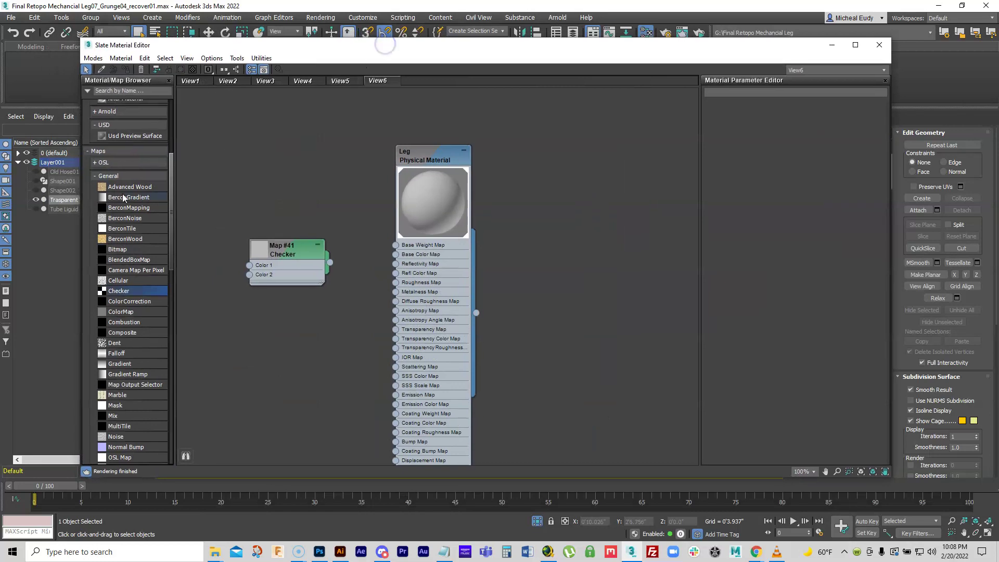
{"action": "scroll", "coordinate": [171, 203], "scroll_direction": "up", "scroll_amount": 5}
{"action": "left_click_drag", "start_coordinate": [132, 171], "coordinate": [542, 155]}
{"action": "left_click_drag", "start_coordinate": [746, 94], "coordinate": [670, 90]}
{"action": "type", "text": "Tr"}
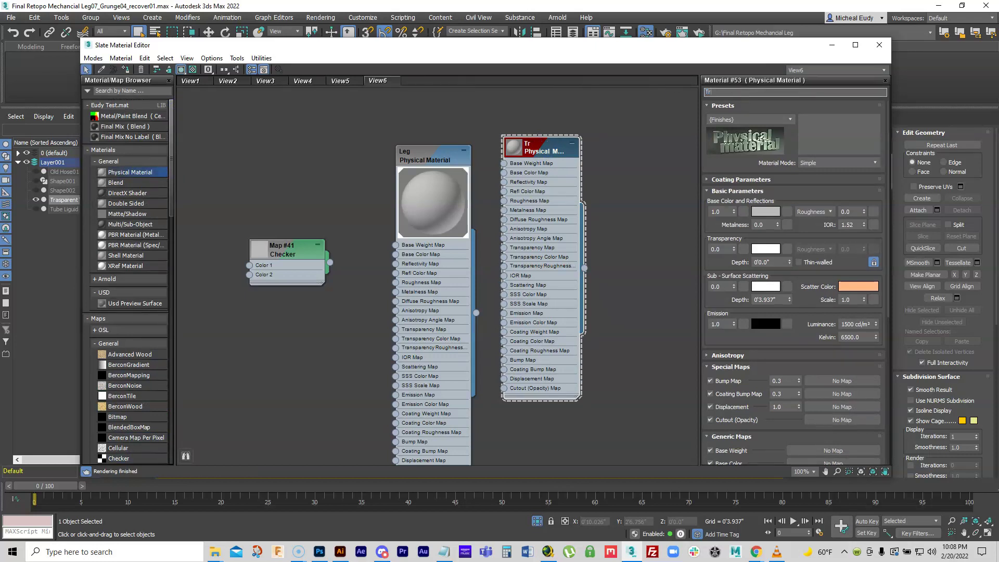
{"action": "type", "text": "asprent Tub"}
{"action": "left_click", "coordinate": [719, 94]}
{"action": "type", "text": "a"}
{"action": "key", "text": "Return"}
Apply the Glass (Solid Geometry) preset to the Trasparent Tube material and assign the material to the selected tube
{"action": "left_click", "coordinate": [786, 122]}
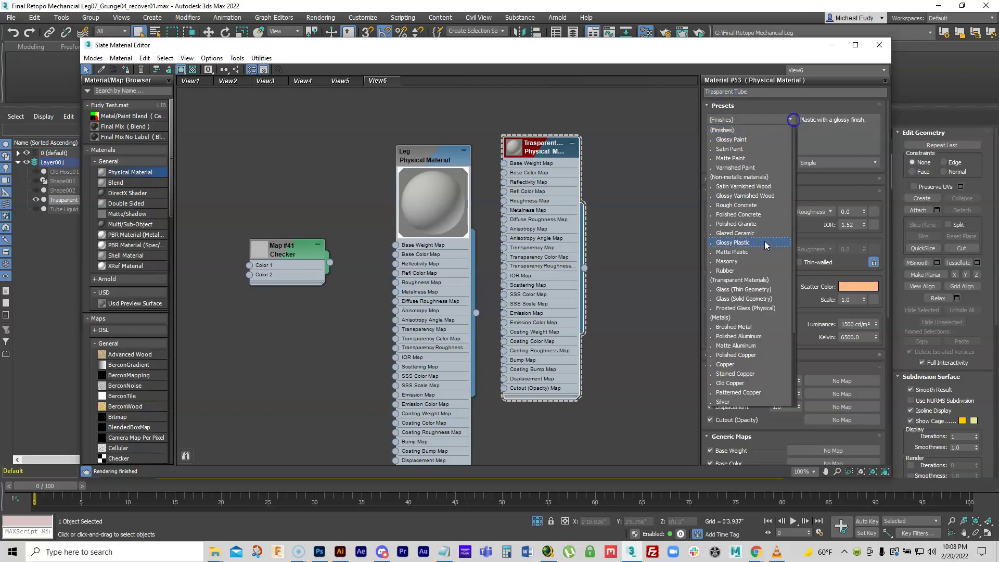
{"action": "left_click", "coordinate": [741, 298]}
{"action": "left_click_drag", "start_coordinate": [534, 45], "coordinate": [479, 175]}
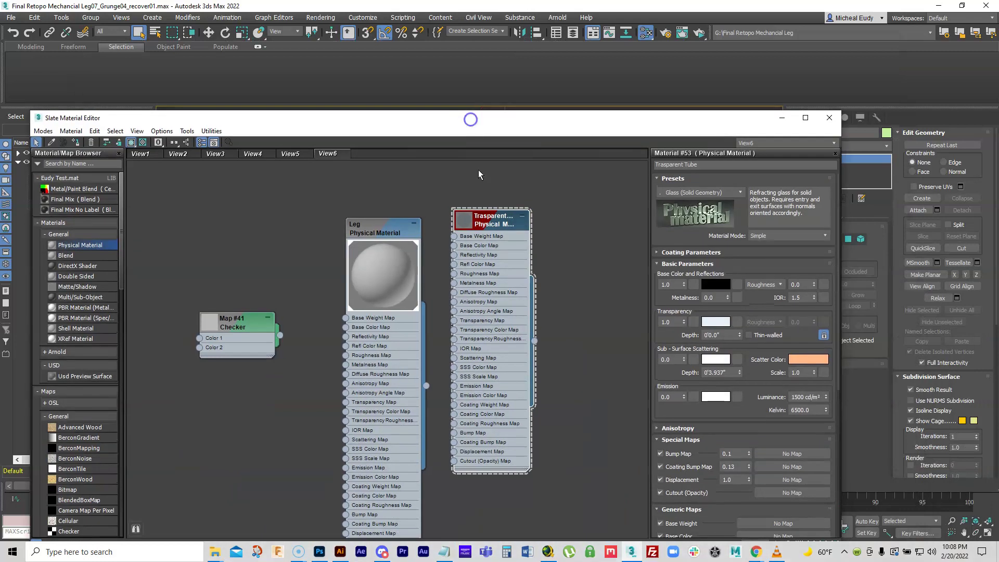
{"action": "right_click", "coordinate": [496, 222]}
{"action": "left_click", "coordinate": [520, 237]}
{"action": "left_click_drag", "start_coordinate": [536, 335], "coordinate": [491, 157]}
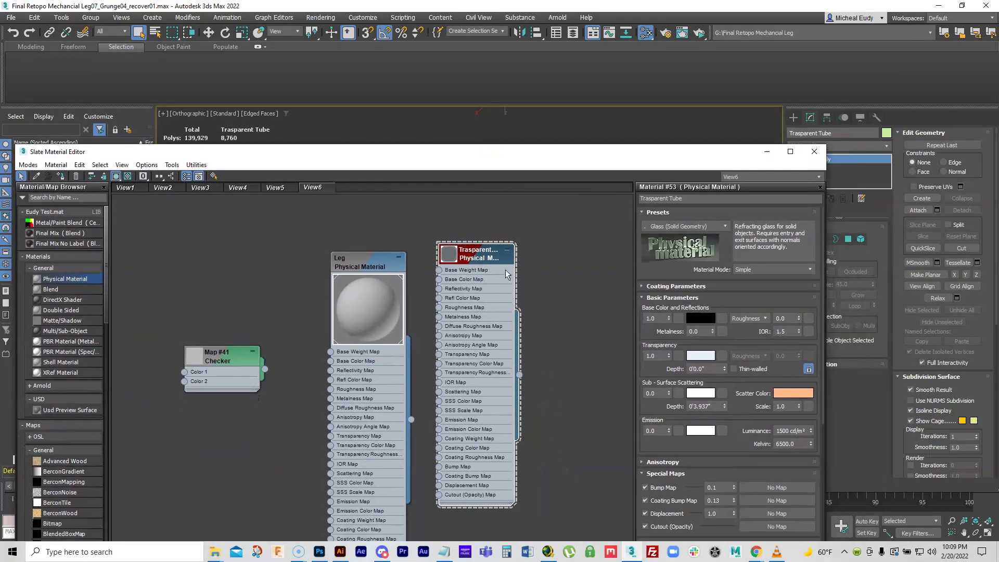
Make the transparency color of the Trasparent Tube material slightly whiter
{"action": "left_click", "coordinate": [698, 356]}
{"action": "left_click_drag", "start_coordinate": [568, 314], "coordinate": [567, 316]}
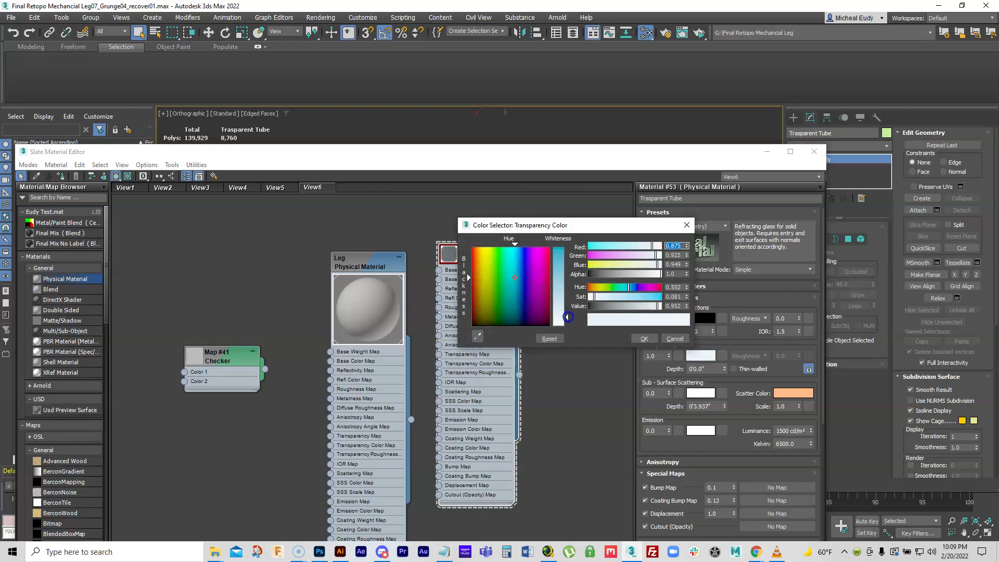
{"action": "left_click", "coordinate": [644, 339]}
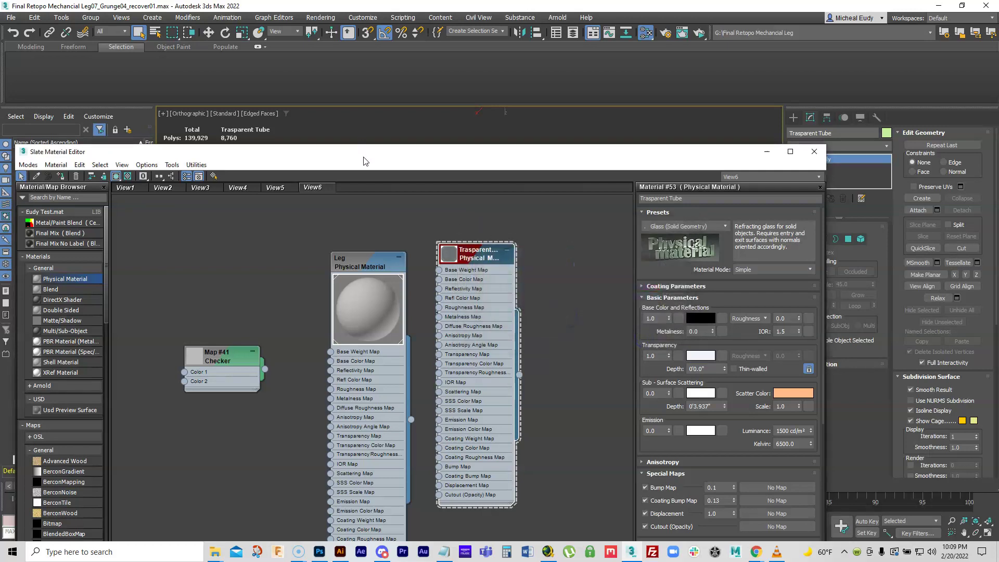
Create a second Physical Material with the Glass (Solid Geometry) preset and name it Tube Liquid
{"action": "left_click_drag", "start_coordinate": [99, 279], "coordinate": [581, 255]}
{"action": "left_click", "coordinate": [725, 226]}
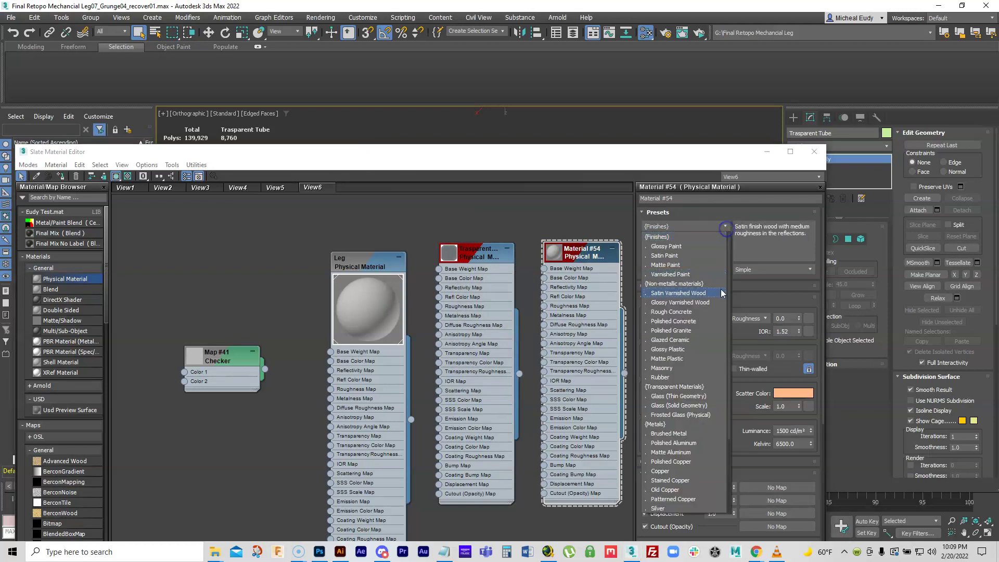
{"action": "left_click", "coordinate": [687, 406]}
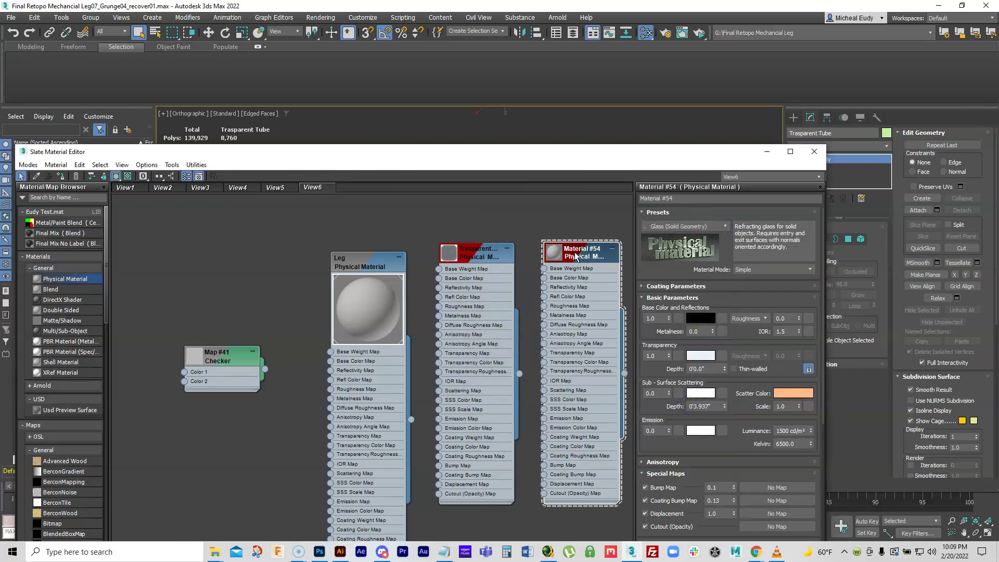
{"action": "left_click", "coordinate": [647, 199]}
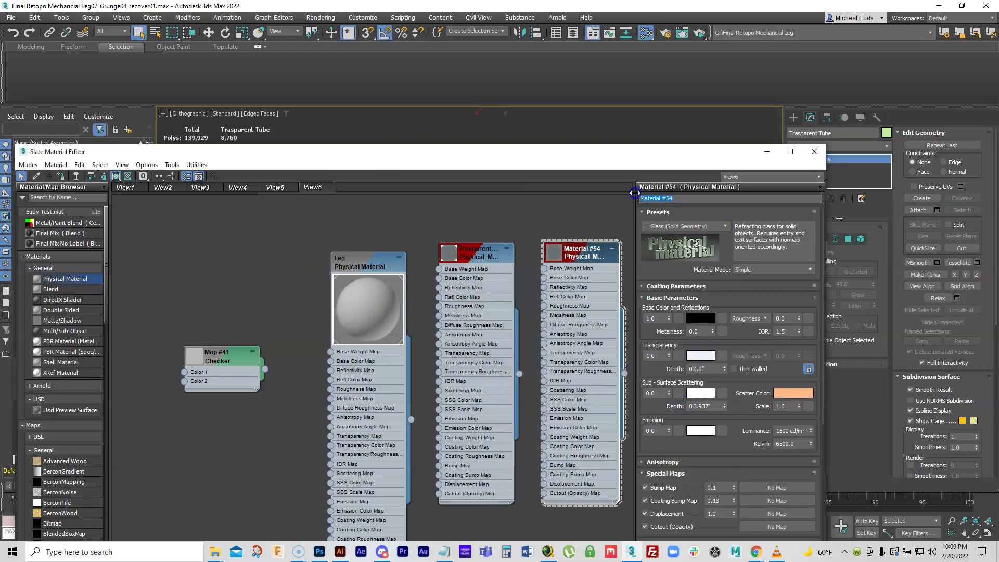
{"action": "type", "text": "Tube Liquid"}
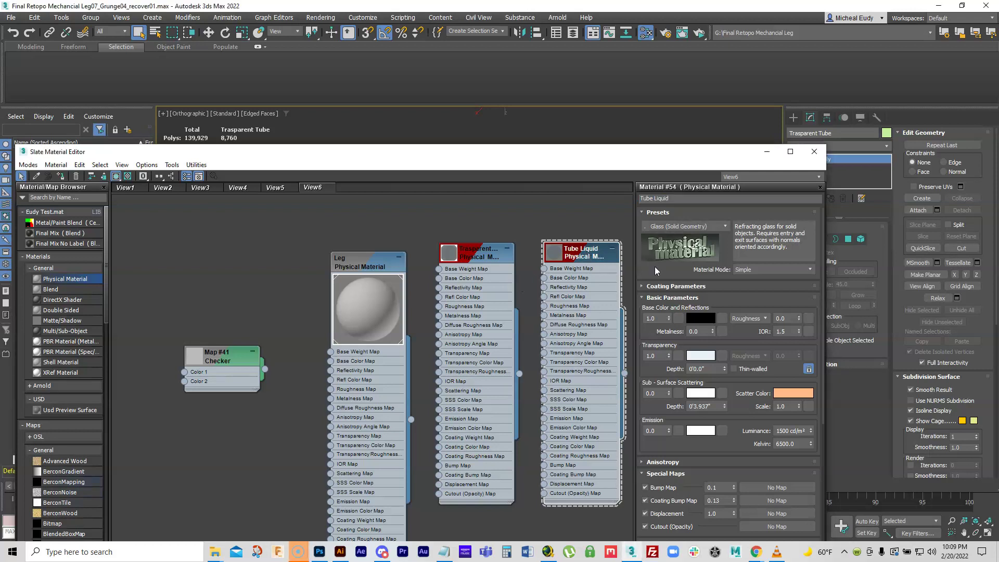
Change the transparency color of the Tube Liquid material to a muted, darker pinkish red
{"action": "left_click", "coordinate": [701, 357]}
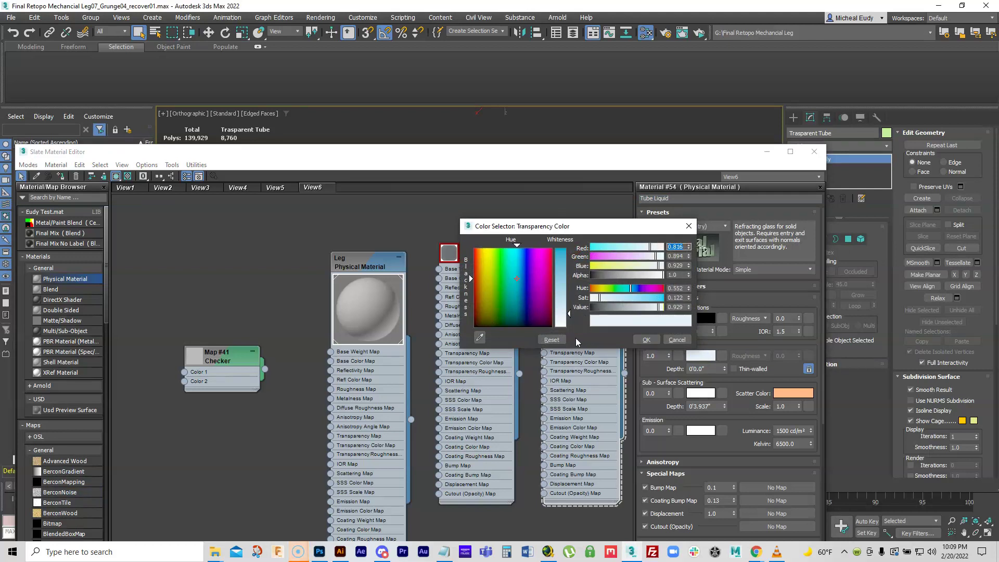
{"action": "left_click", "coordinate": [476, 324]}
{"action": "mouse_move", "coordinate": [477, 324]}
{"action": "left_mouse_down"}
{"action": "mouse_move", "coordinate": [552, 329]}
{"action": "mouse_move", "coordinate": [568, 264]}
{"action": "left_mouse_up"}
{"action": "mouse_move", "coordinate": [617, 307]}
{"action": "left_mouse_down"}
{"action": "mouse_move", "coordinate": [611, 298]}
{"action": "mouse_move", "coordinate": [620, 307]}
{"action": "left_mouse_up"}
{"action": "left_click", "coordinate": [645, 339]}
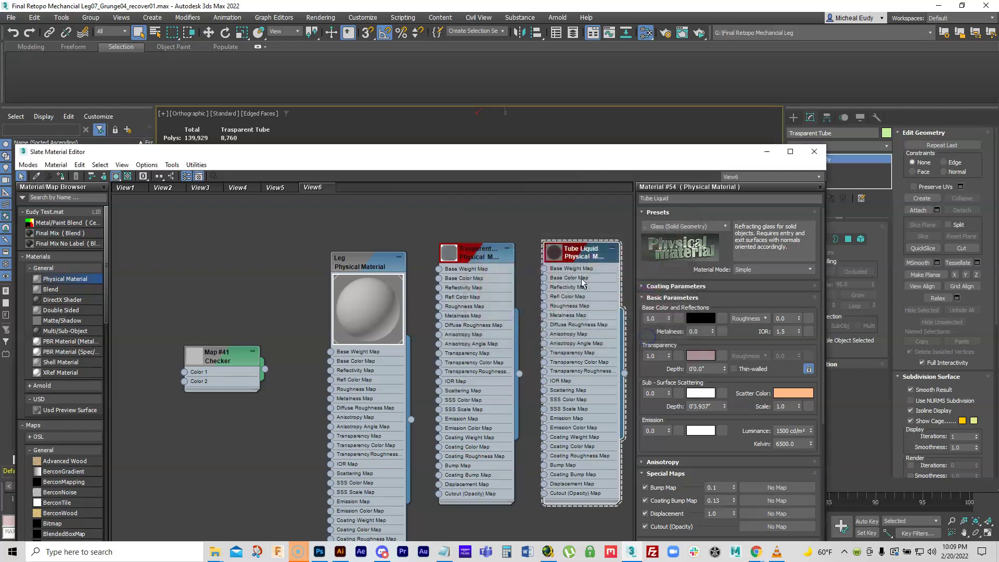
Hide Trasparent Tube, show and select the Tube Liguid object, and assign the Tube Liquid material to it
{"action": "left_click_drag", "start_coordinate": [546, 172], "coordinate": [531, 418]}
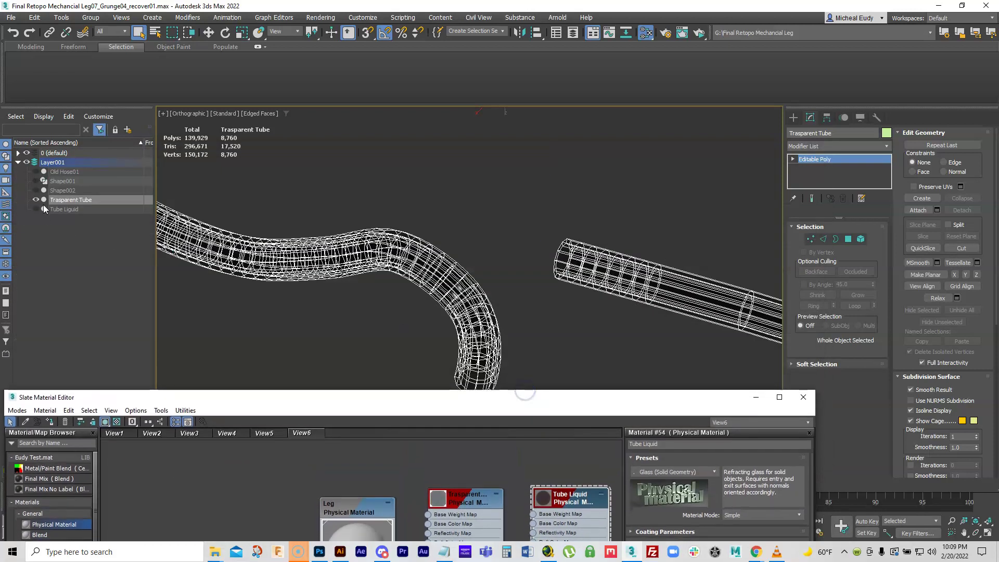
{"action": "left_click", "coordinate": [36, 199]}
{"action": "left_click", "coordinate": [36, 209]}
{"action": "left_click", "coordinate": [64, 209]}
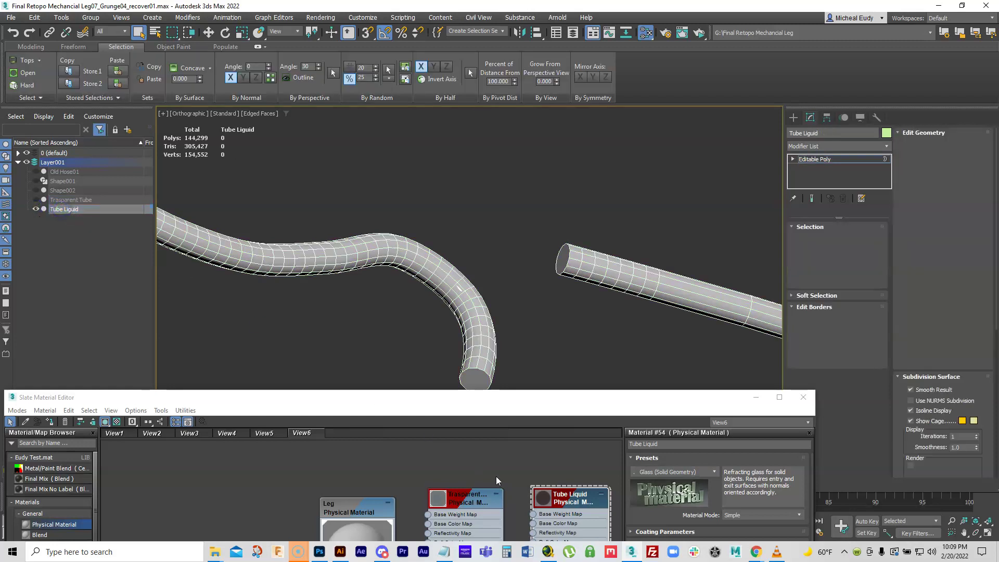
{"action": "right_click", "coordinate": [588, 503]}
{"action": "left_click", "coordinate": [645, 234]}
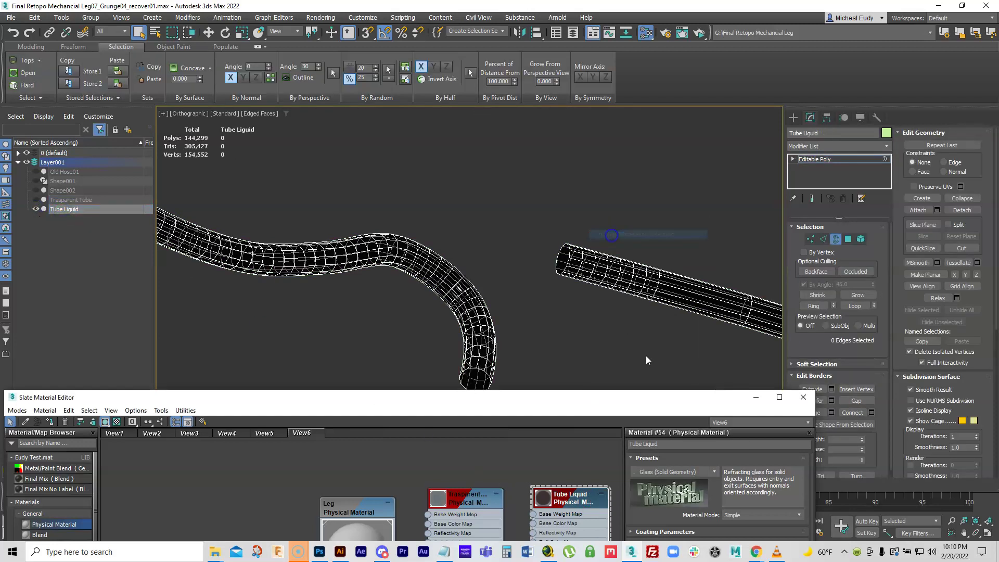
{"action": "left_click", "coordinate": [757, 397]}
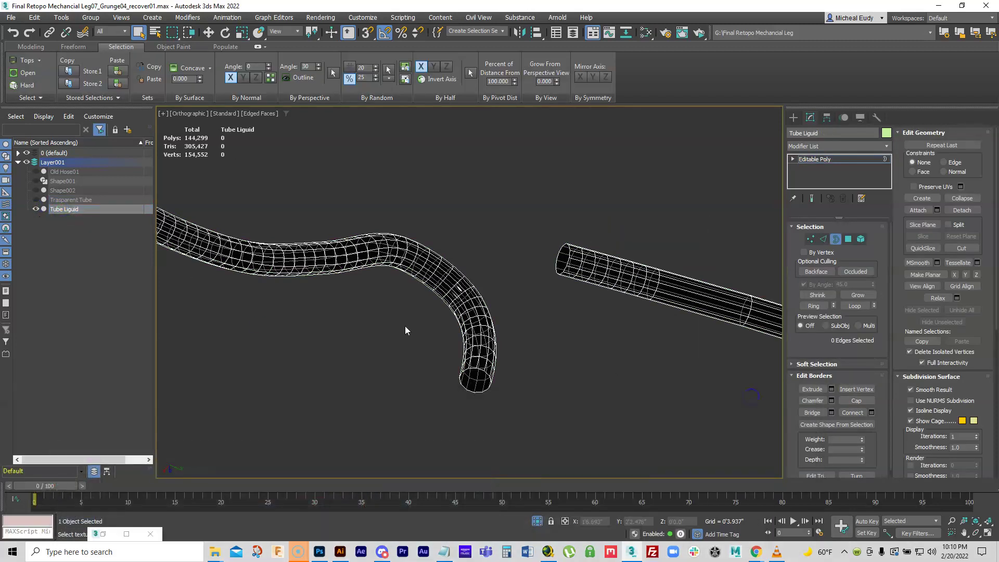
Show Trasparent Tube, unhide all remaining objects, and switch the viewport to PhysCamera001
{"action": "left_click", "coordinate": [36, 200]}
{"action": "right_click", "coordinate": [522, 227]}
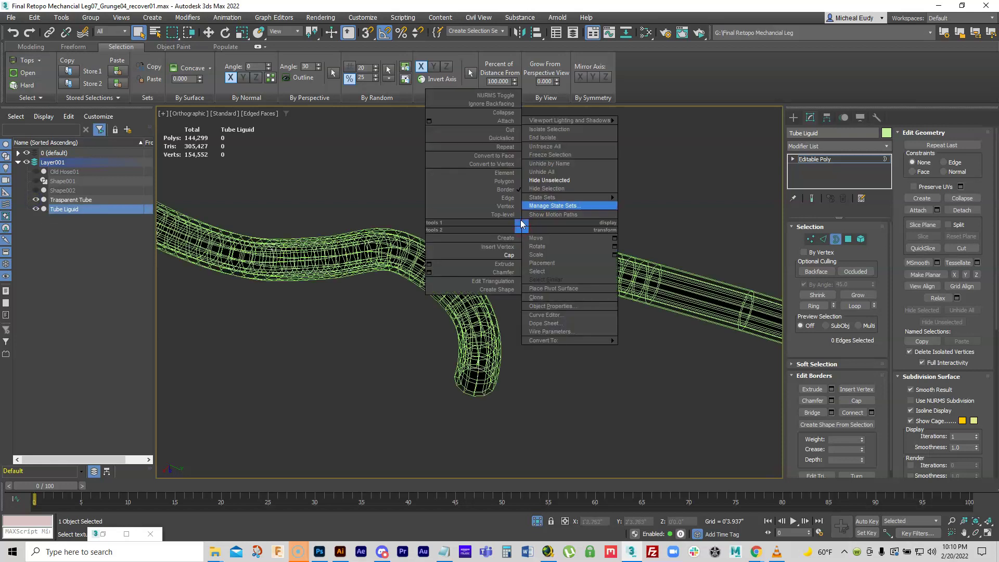
{"action": "left_click", "coordinate": [550, 172]}
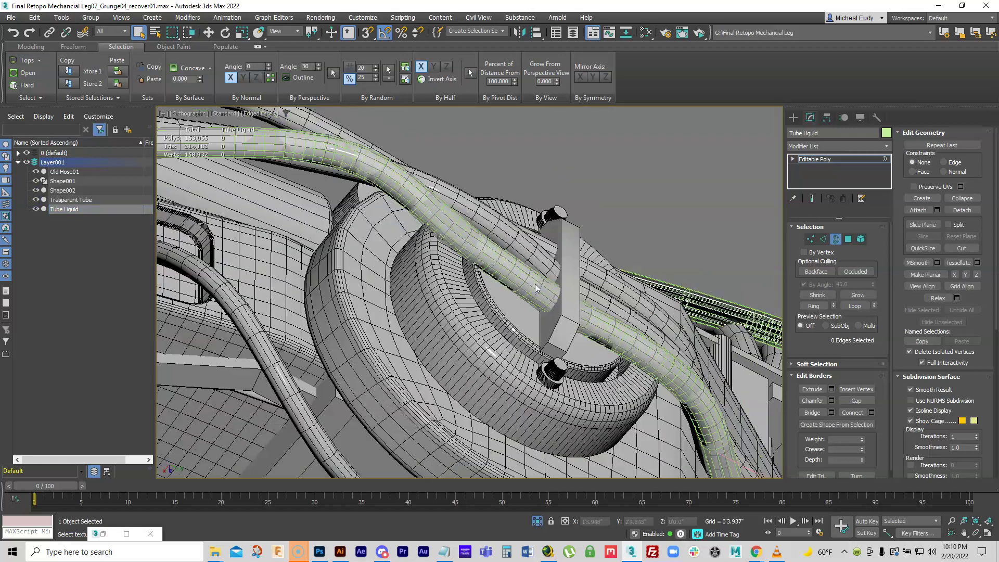
{"action": "mouse_move", "coordinate": [536, 287]}
{"action": "middle_mouse_down", "text": "alt"}
{"action": "mouse_move", "coordinate": [509, 292]}
{"action": "mouse_move", "coordinate": [523, 304]}
{"action": "mouse_move", "coordinate": [508, 286]}
{"action": "mouse_move", "coordinate": [383, 292]}
{"action": "mouse_move", "coordinate": [401, 276]}
{"action": "middle_mouse_up", "text": "alt"}
{"action": "key", "text": "c"}
{"action": "left_click", "coordinate": [478, 207]}
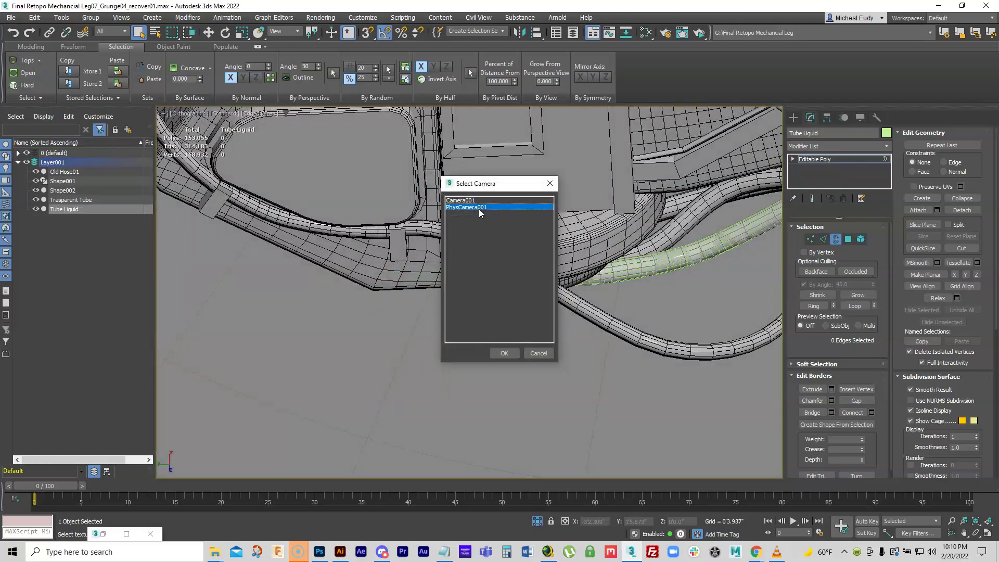
{"action": "left_click", "coordinate": [504, 353]}
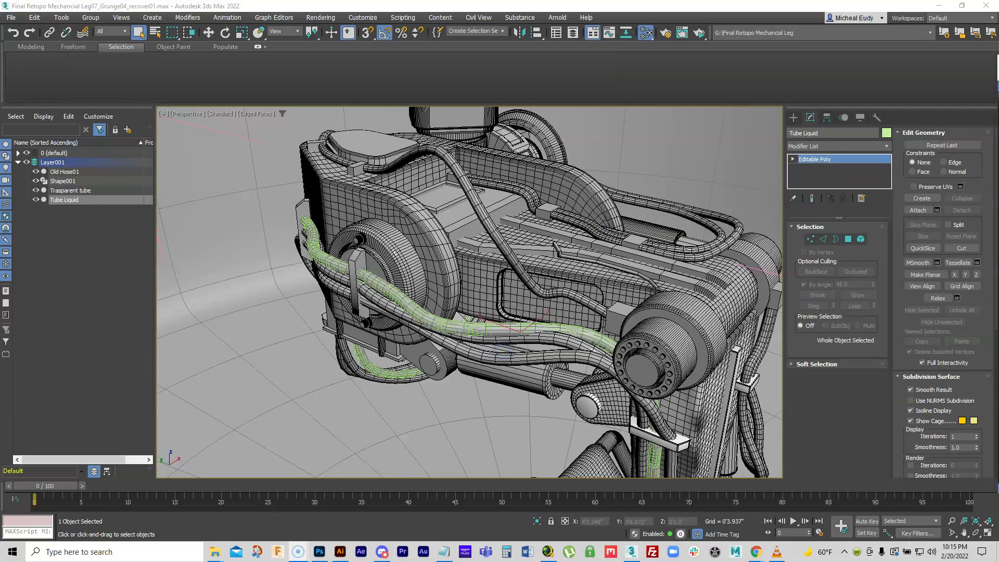
Hide Old Hose01 and Shape001, keeping only Trasparent tube and Tube Liquid shown in Layer001
{"action": "middle_click_drag", "start_coordinate": [496, 324], "coordinate": [503, 329], "text": "alt"}
{"action": "scroll", "coordinate": [509, 331], "scroll_direction": "up", "scroll_amount": 3}
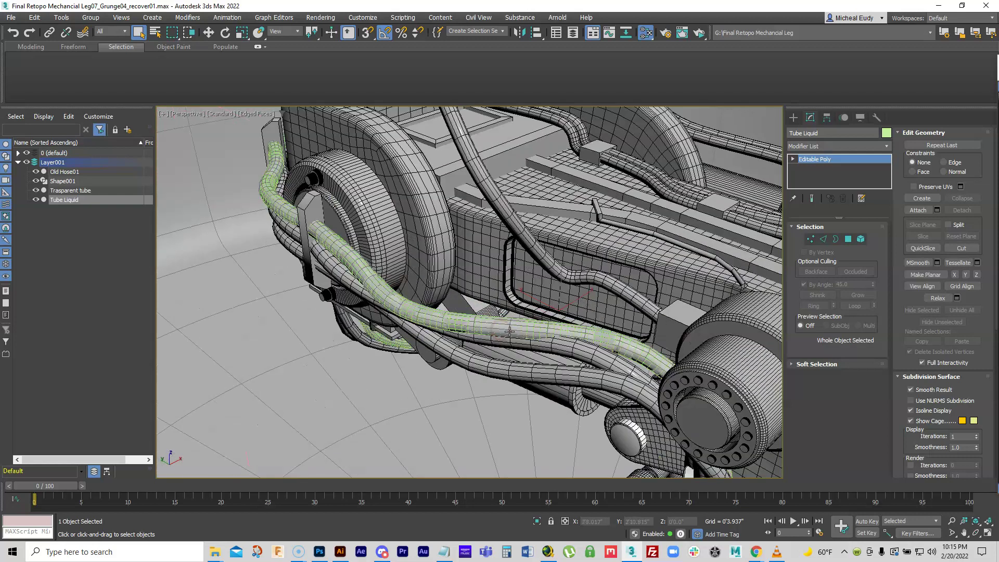
{"action": "left_click", "coordinate": [37, 190]}
{"action": "left_click", "coordinate": [37, 181]}
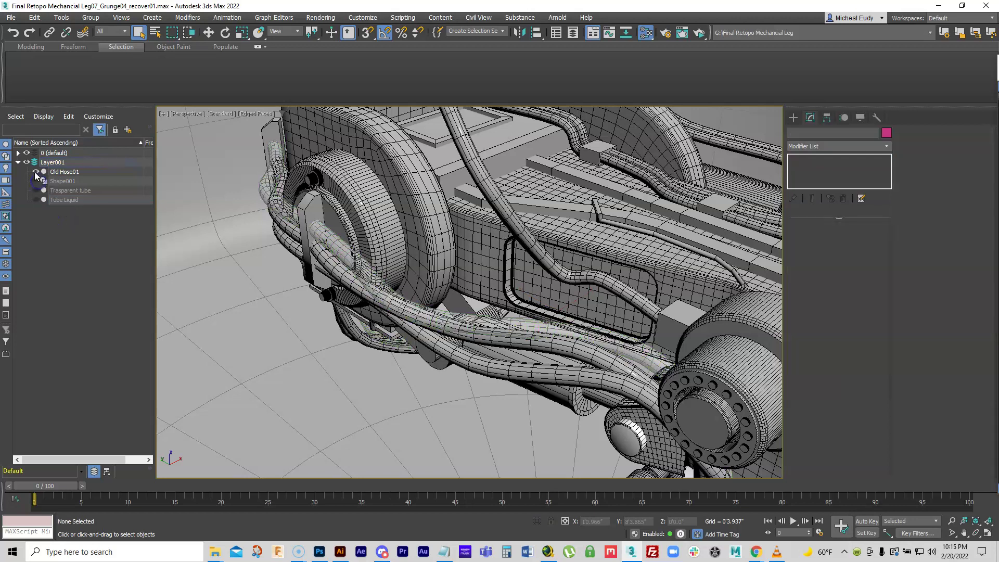
{"action": "left_click", "coordinate": [36, 172]}
{"action": "left_click", "coordinate": [37, 200]}
{"action": "left_click", "coordinate": [37, 191]}
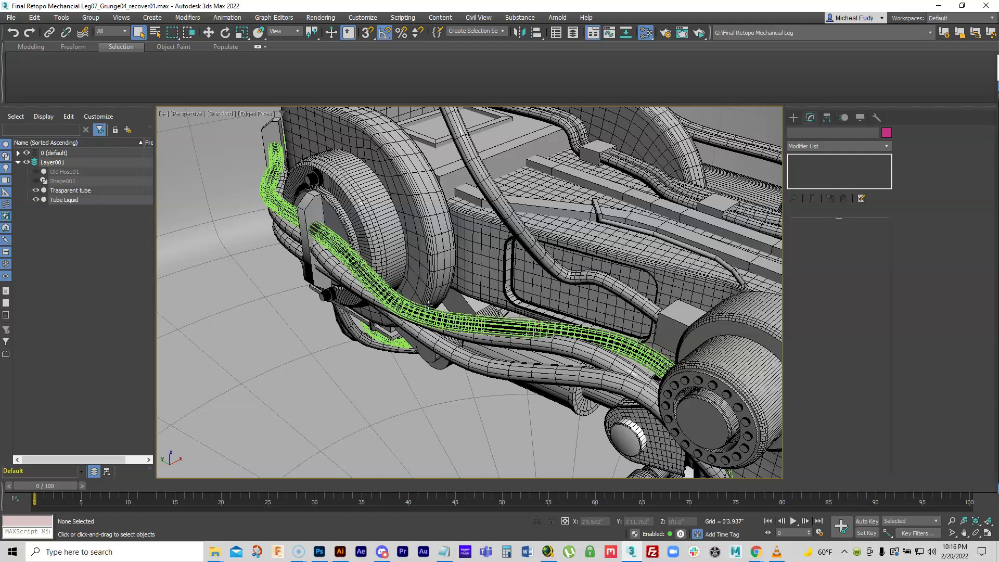
Start an ActiveShade render of a close-up of the transparent tube on the leg
{"action": "scroll", "coordinate": [428, 307], "scroll_direction": "up", "scroll_amount": 3}
{"action": "scroll", "coordinate": [446, 316], "scroll_direction": "up", "scroll_amount": 4}
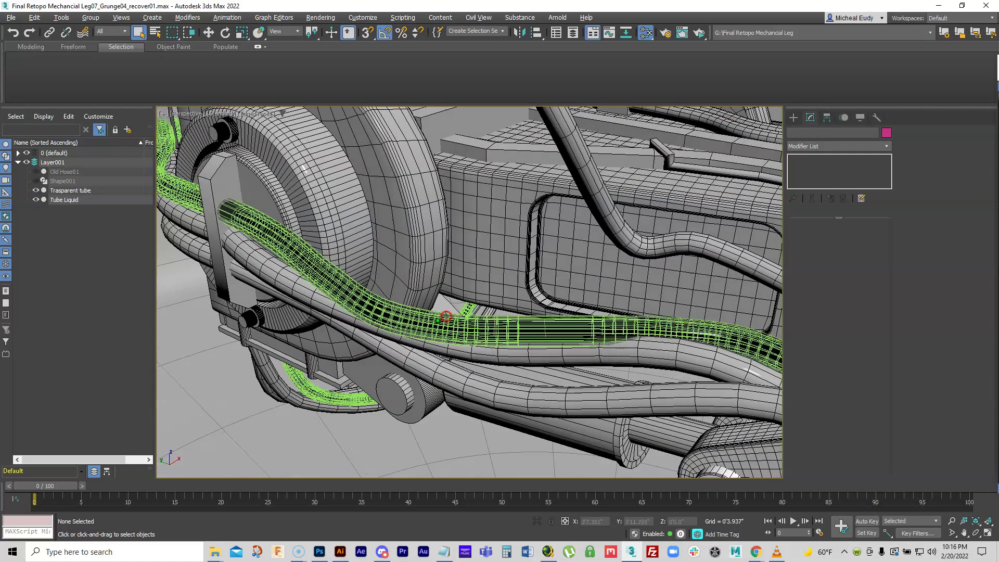
{"action": "left_click", "coordinate": [702, 35]}
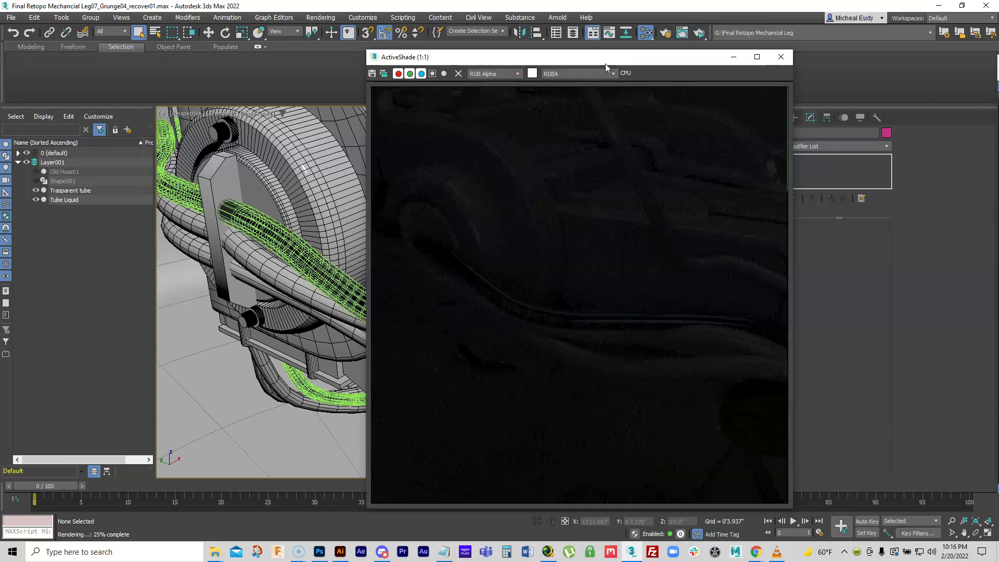
{"action": "left_click_drag", "start_coordinate": [592, 62], "coordinate": [663, 54]}
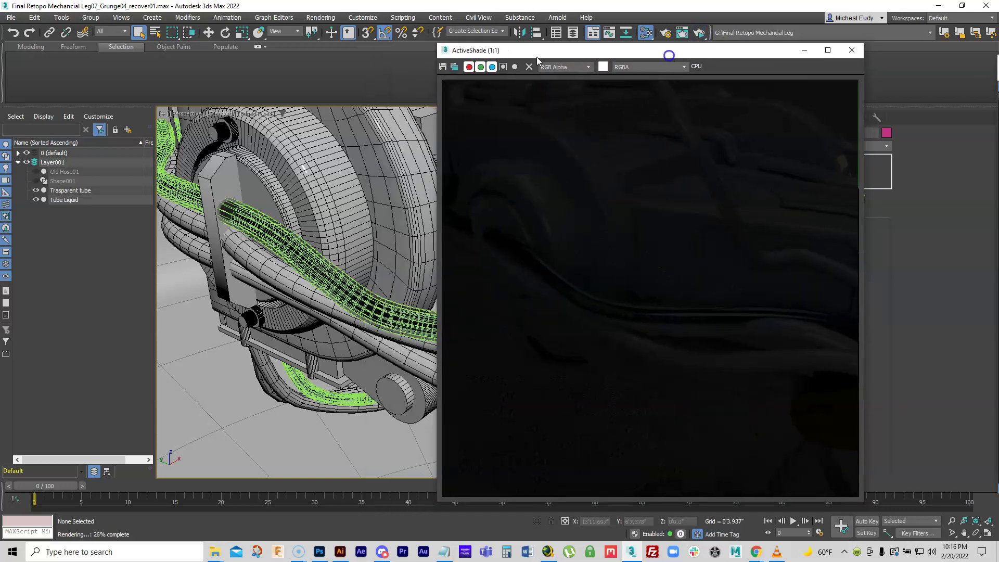
Turn on Use Map for the environment background so the existing environment map lights the render
{"action": "left_click", "coordinate": [320, 18]}
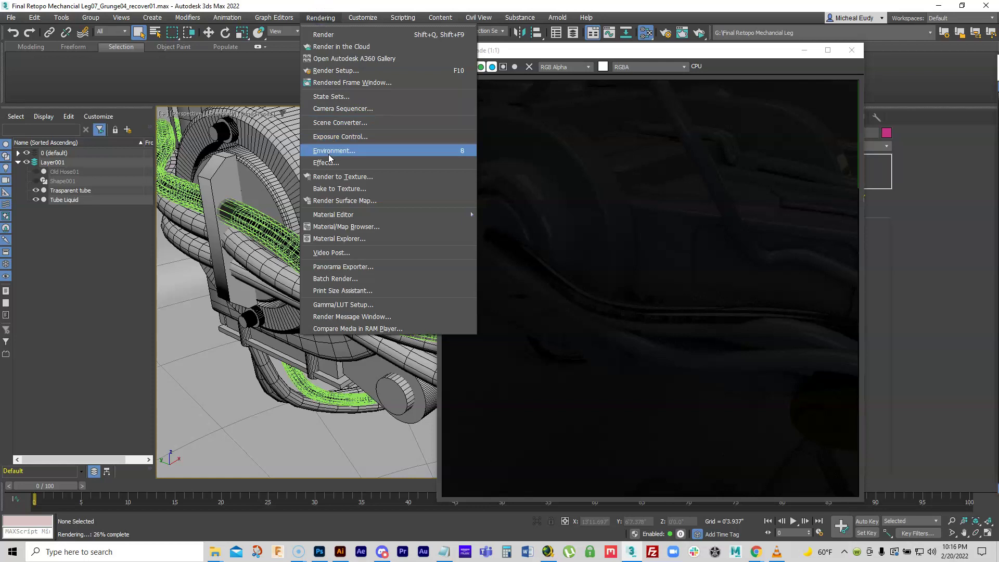
{"action": "left_click", "coordinate": [330, 138]}
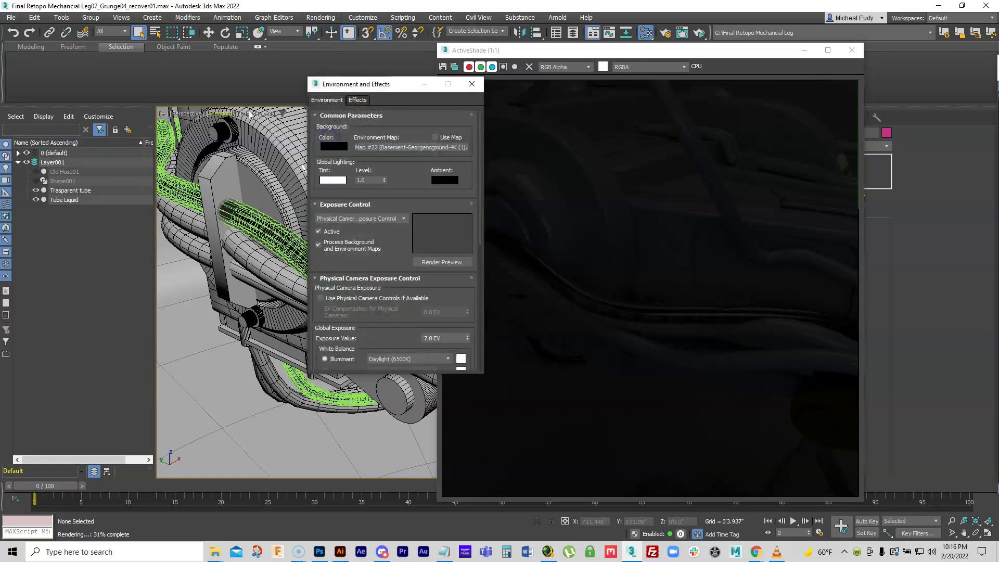
{"action": "left_click", "coordinate": [435, 138]}
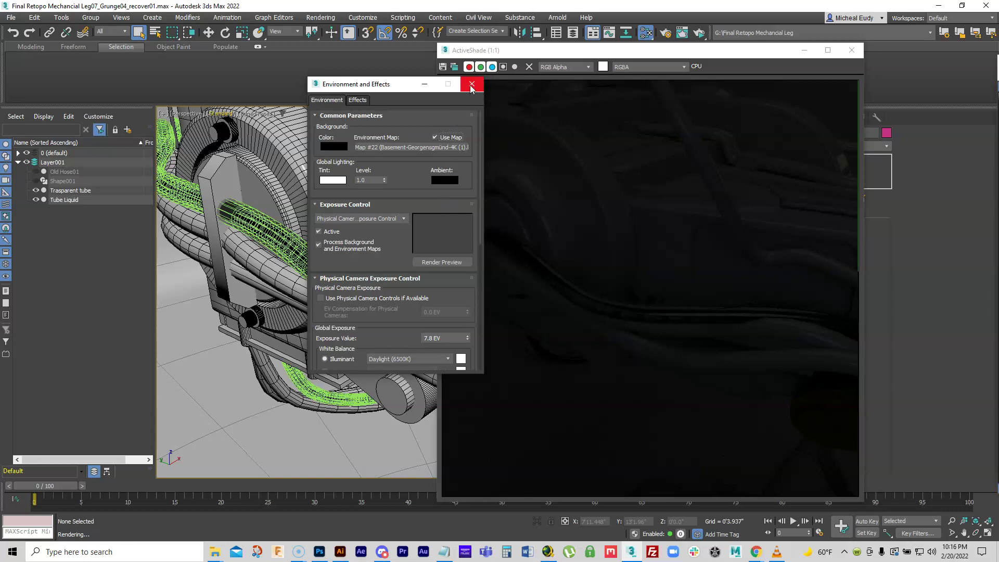
{"action": "left_click", "coordinate": [471, 85]}
Select Tube Liquid in Layer001 and add a Push modifier to it
{"action": "left_click_drag", "start_coordinate": [627, 56], "coordinate": [534, 37]}
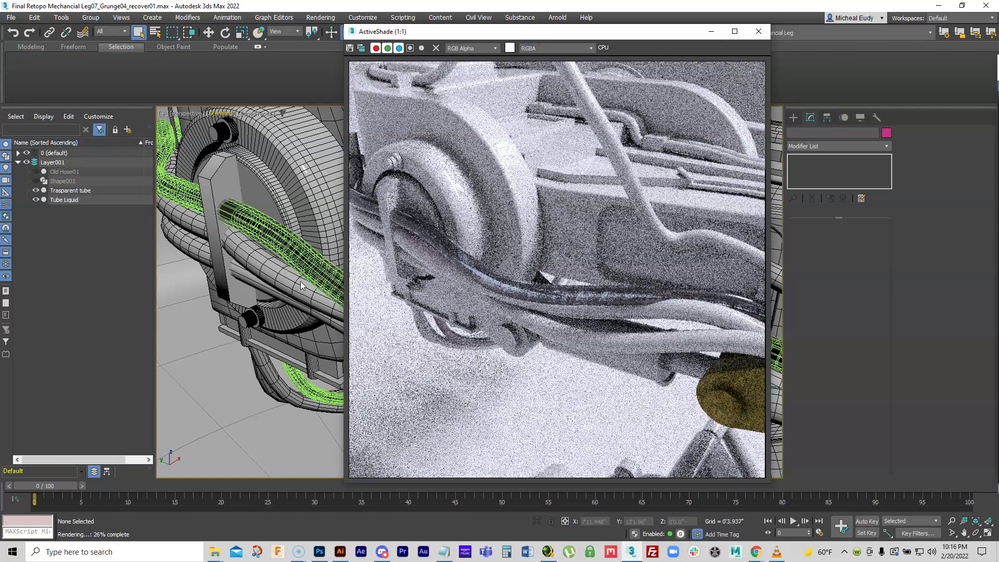
{"action": "left_click_drag", "start_coordinate": [495, 39], "coordinate": [625, 31]}
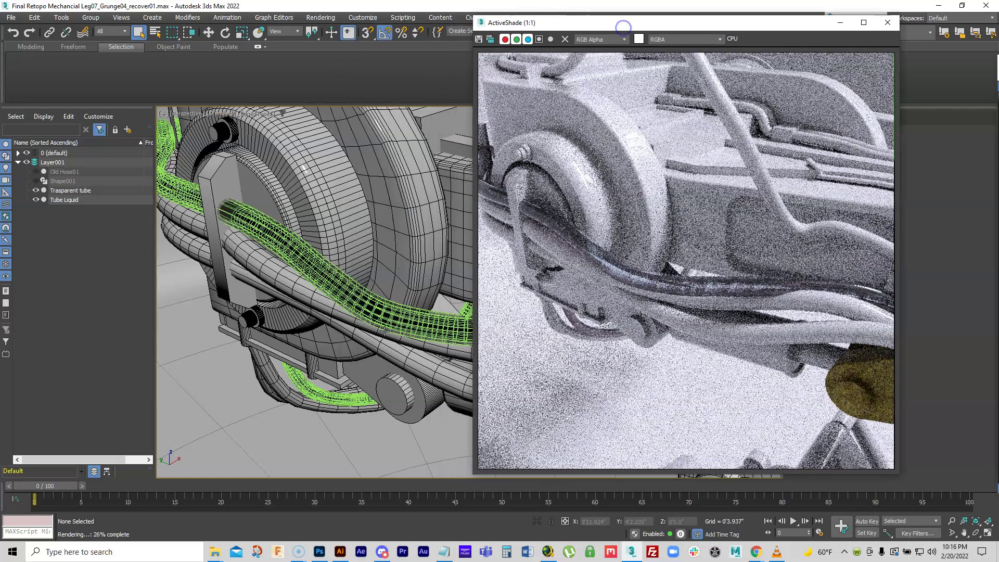
{"action": "scroll", "coordinate": [419, 316], "scroll_direction": "up", "scroll_amount": 4}
{"action": "scroll", "coordinate": [419, 317], "scroll_direction": "up", "scroll_amount": 2}
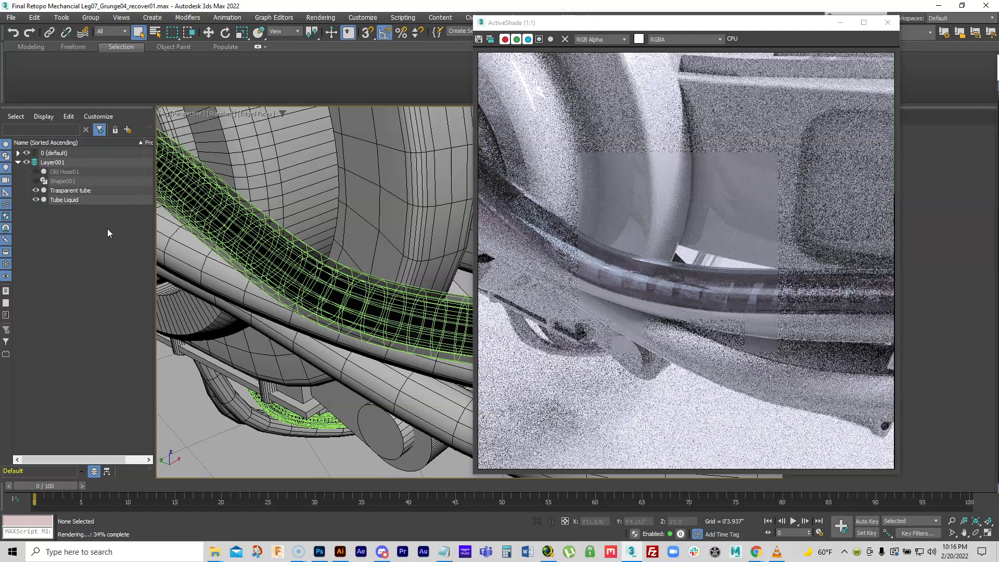
{"action": "left_click", "coordinate": [57, 199]}
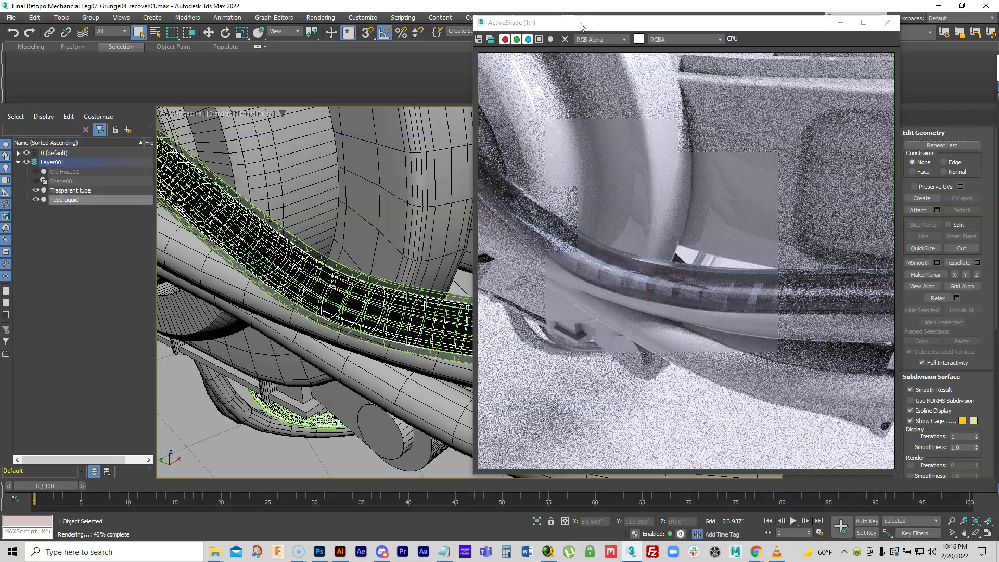
{"action": "left_click_drag", "start_coordinate": [656, 27], "coordinate": [193, 31]}
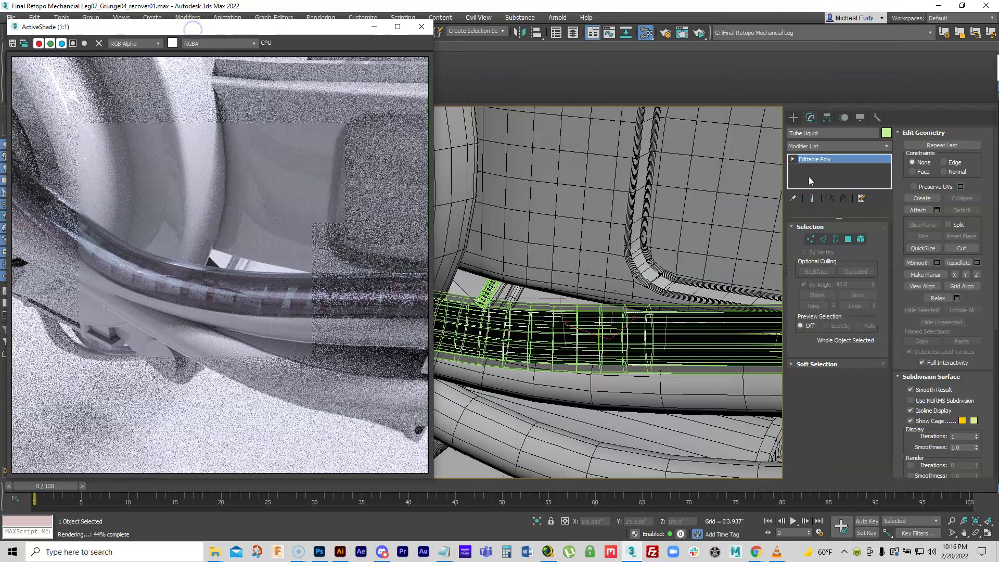
{"action": "left_click", "coordinate": [886, 147]}
{"action": "left_click_drag", "start_coordinate": [887, 161], "coordinate": [891, 309]}
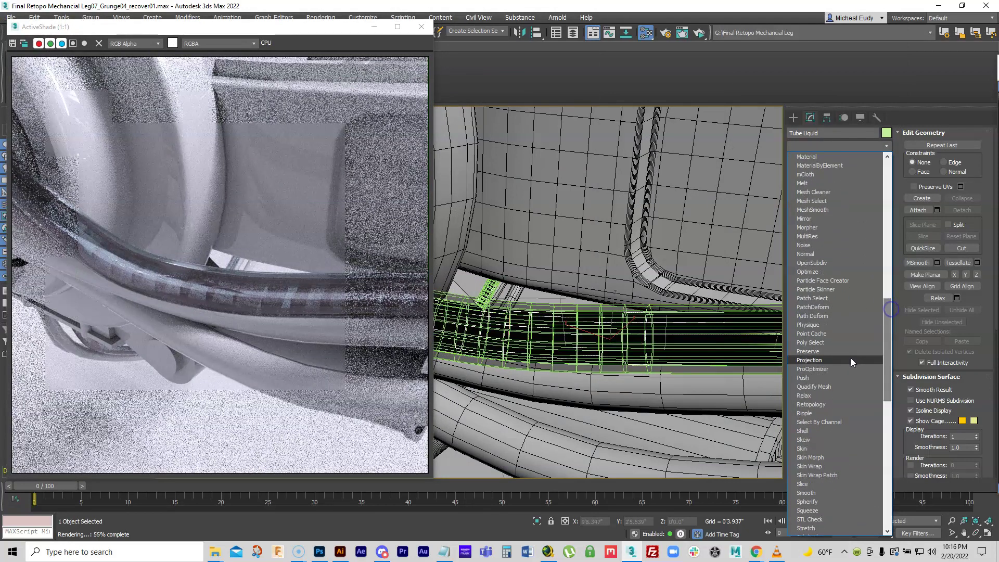
{"action": "left_click", "coordinate": [812, 377]}
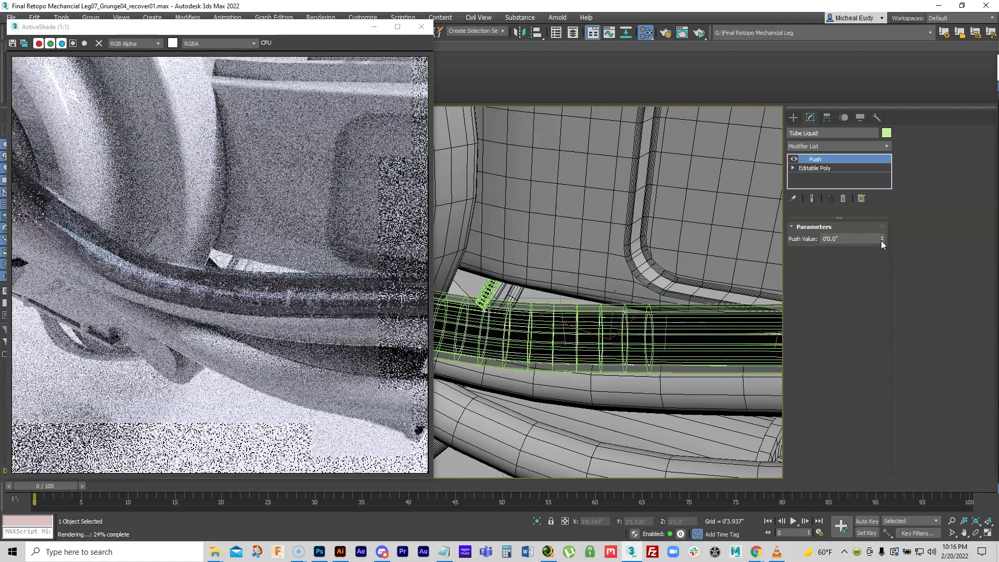
Set the Push Value to -0'0.039" so Tube Liquid shrinks inside the tube, and check the result in the ActiveShade render
{"action": "left_click_drag", "start_coordinate": [881, 240], "coordinate": [882, 245]}
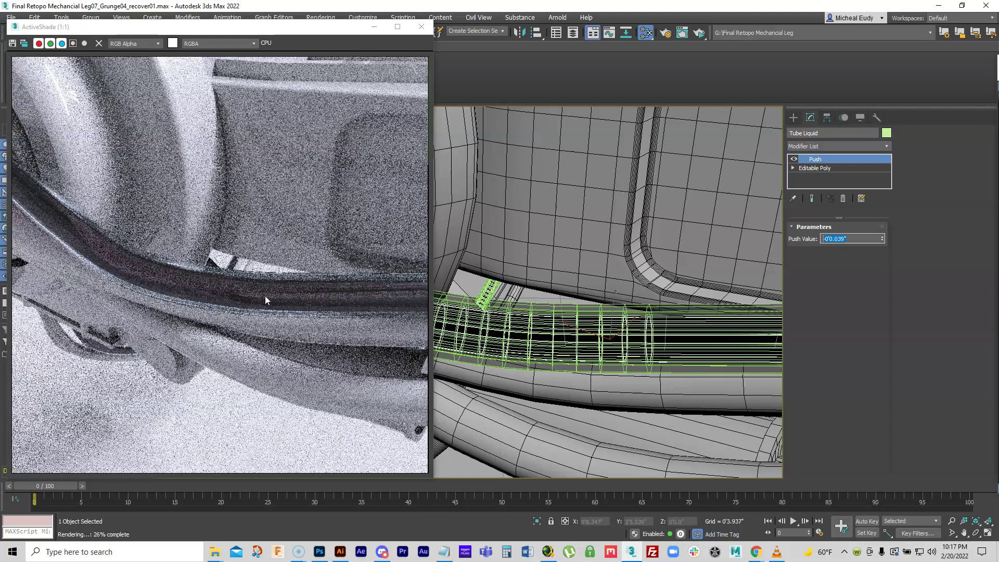
{"action": "right_click", "coordinate": [883, 239]}
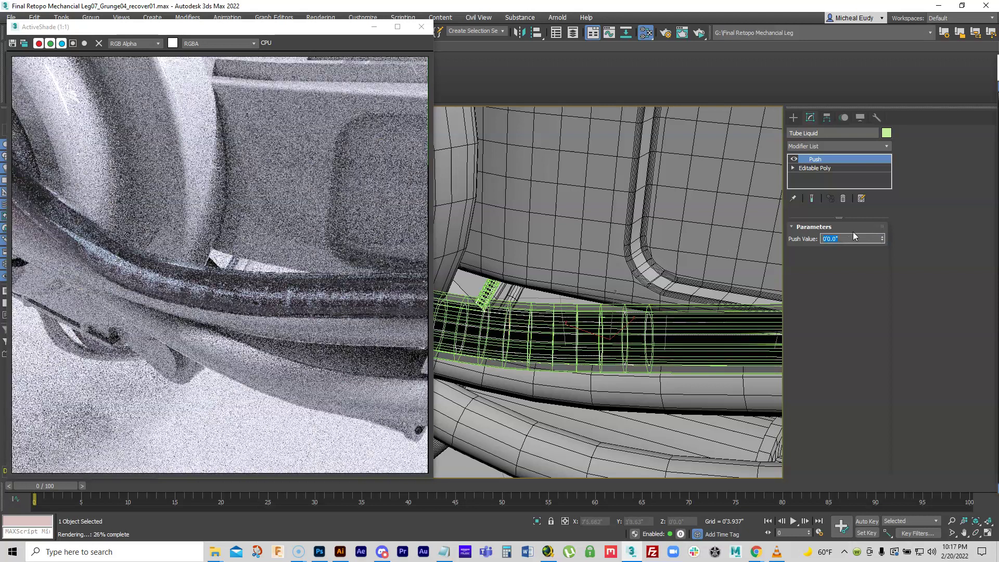
{"action": "left_click", "coordinate": [882, 241]}
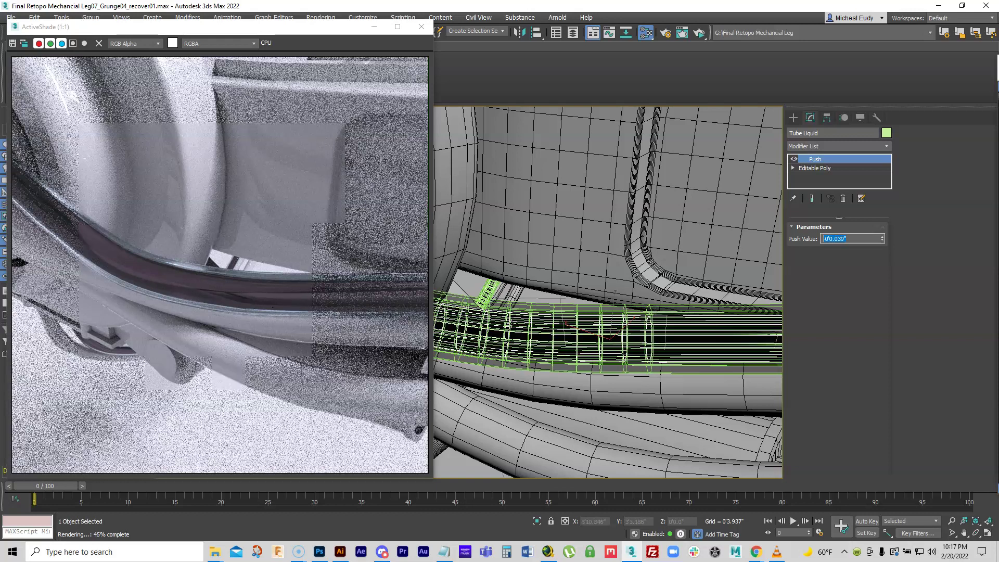
{"action": "middle_click_drag", "start_coordinate": [606, 333], "coordinate": [578, 324], "text": "alt"}
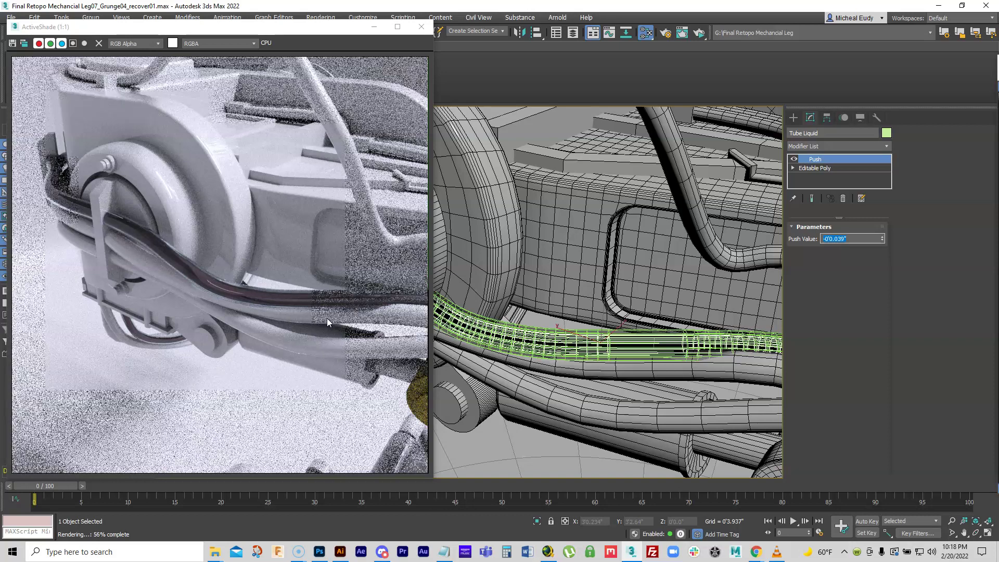
{"action": "middle_click_drag", "start_coordinate": [520, 312], "coordinate": [551, 297], "text": "alt"}
{"action": "middle_click_drag", "start_coordinate": [625, 377], "coordinate": [609, 366]}
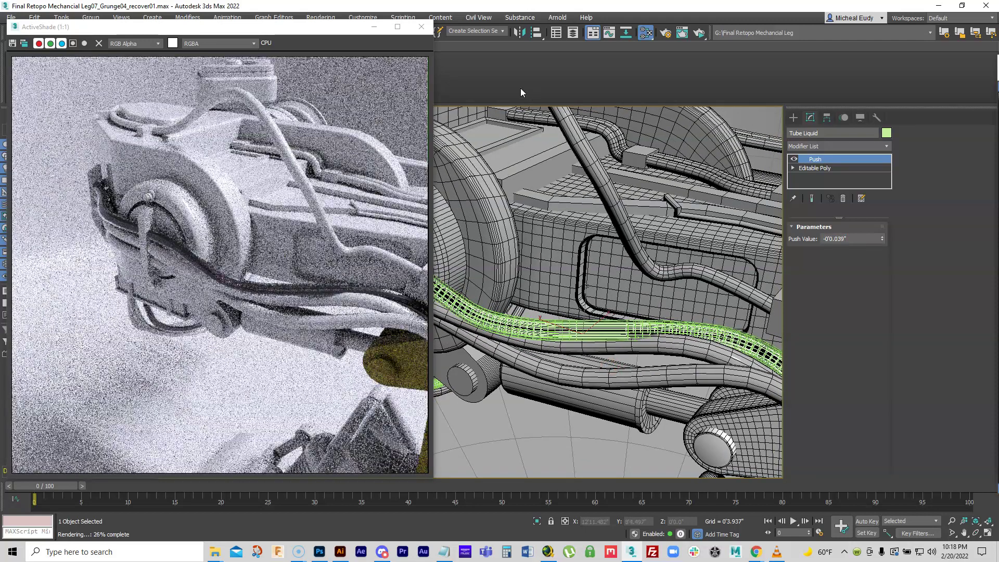
Close the ActiveShade render, show and select Shape001, and hide Trasparent tube, Tube Liquid and all other unselected objects
{"action": "left_click", "coordinate": [421, 27]}
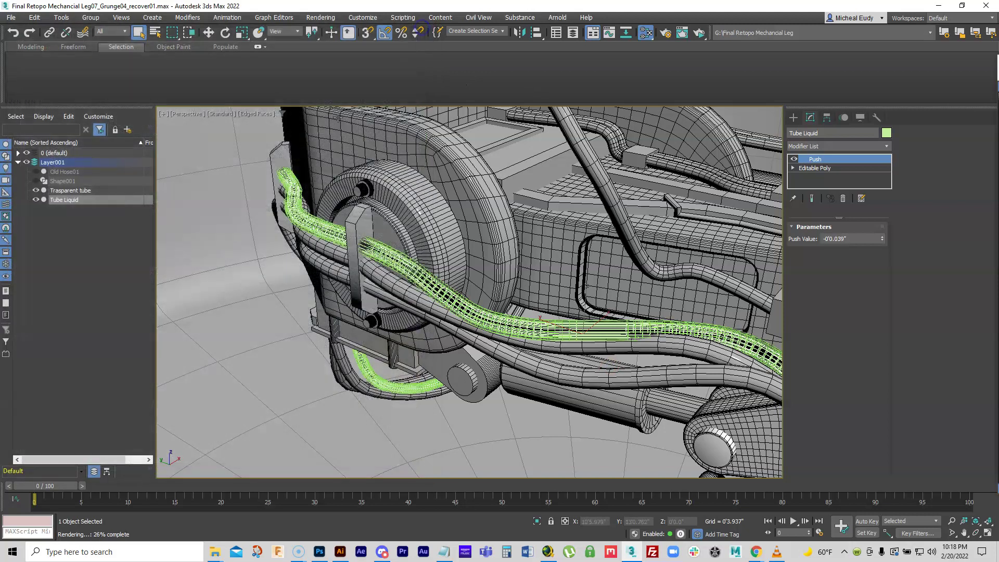
{"action": "left_click", "coordinate": [38, 191]}
{"action": "left_click", "coordinate": [34, 200]}
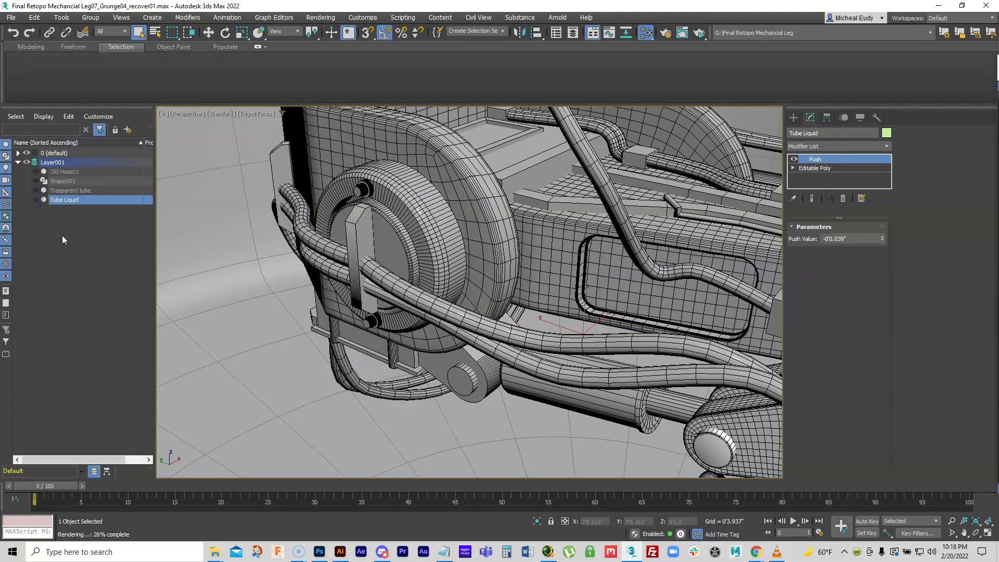
{"action": "left_click", "coordinate": [37, 182]}
{"action": "left_click", "coordinate": [61, 181]}
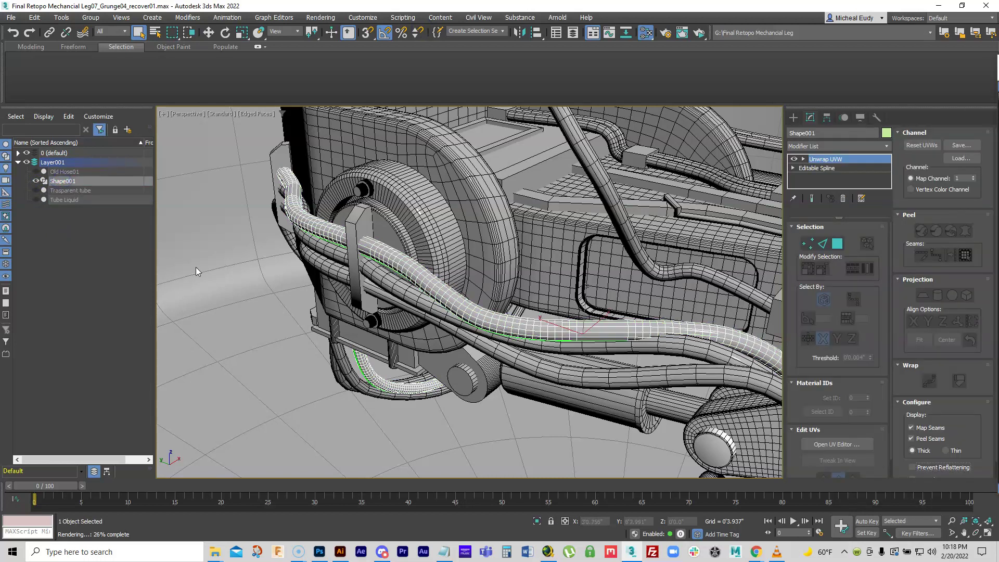
{"action": "right_click", "coordinate": [498, 323]}
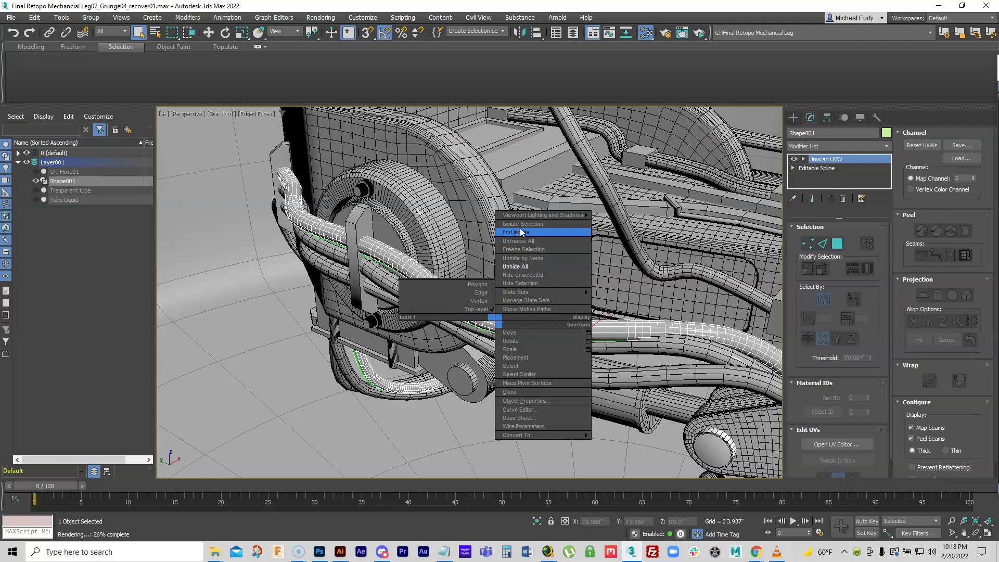
{"action": "left_click", "coordinate": [522, 275]}
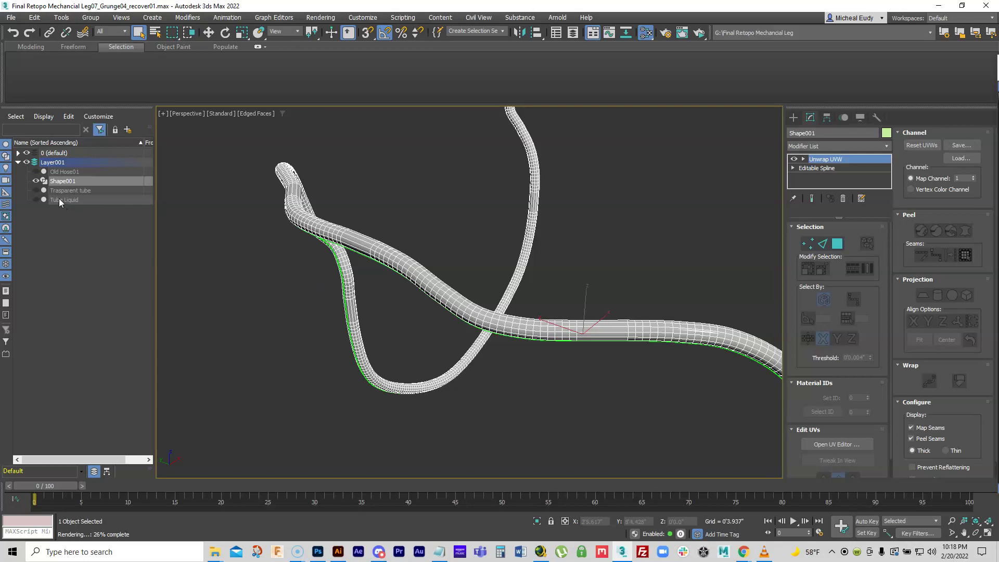
Clone Shape001 as an independent copy named Metal Cable
{"action": "right_click", "coordinate": [485, 310]}
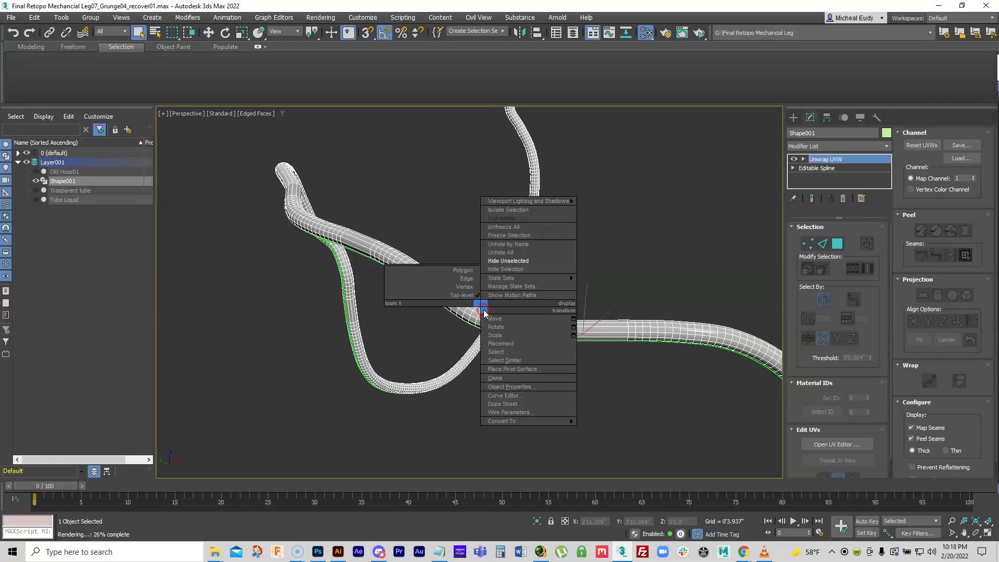
{"action": "left_click", "coordinate": [511, 354]}
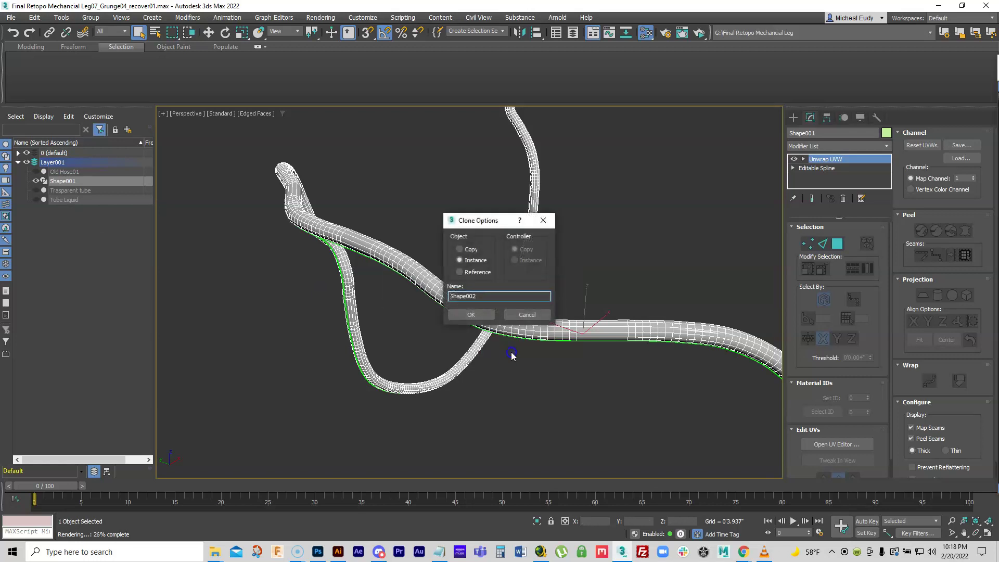
{"action": "left_click", "coordinate": [461, 250]}
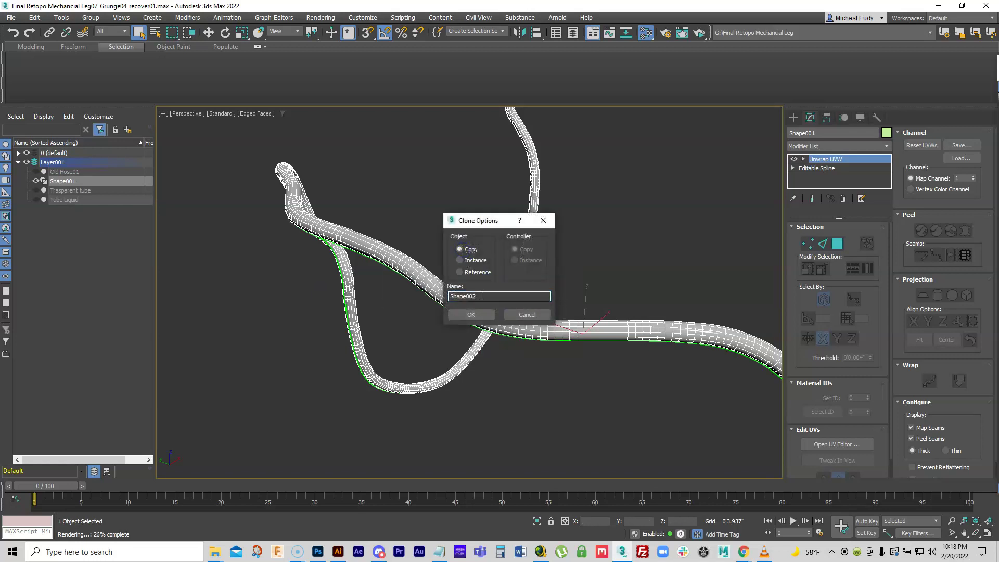
{"action": "left_click_drag", "start_coordinate": [482, 295], "coordinate": [437, 294]}
{"action": "key", "text": "Return"}
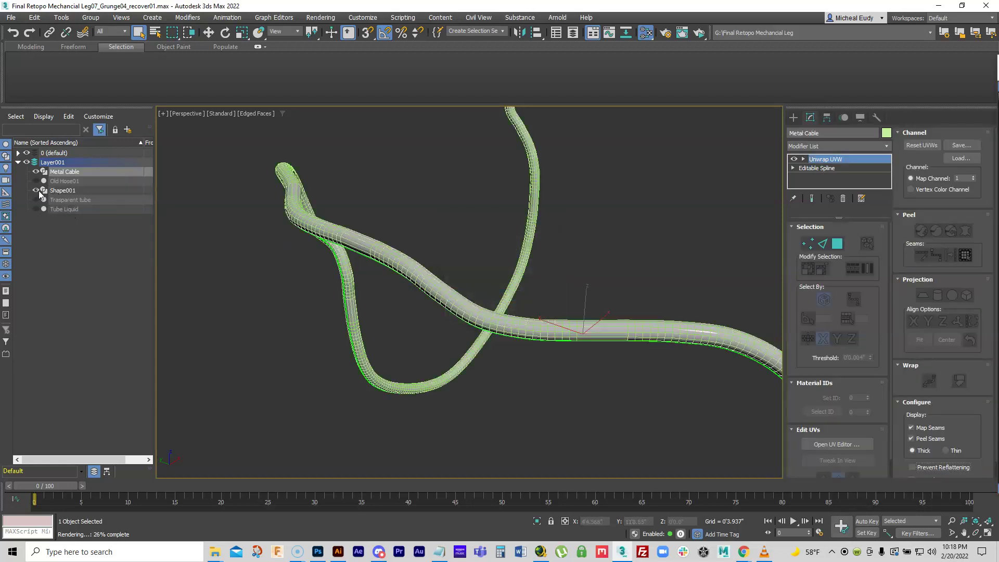
Hide Shape001 and convert Metal Cable to an Editable Poly
{"action": "left_click", "coordinate": [36, 191]}
{"action": "right_click", "coordinate": [588, 323]}
{"action": "mouse_move", "coordinate": [610, 429]}
{"action": "left_click", "coordinate": [721, 437]}
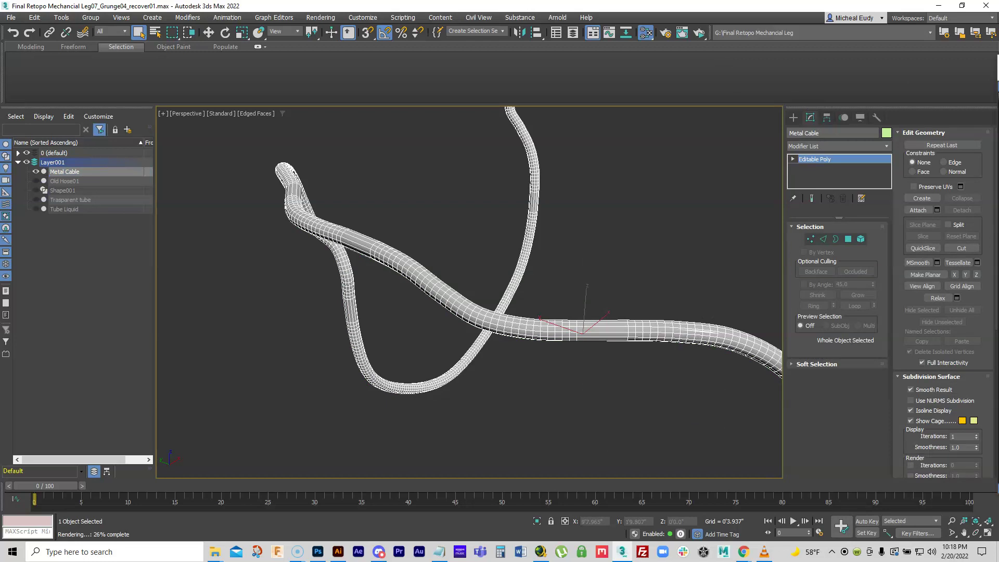
Create a new Physical Material in View6 of the Slate Material Editor and apply the Copper preset to it
{"action": "key", "text": "m"}
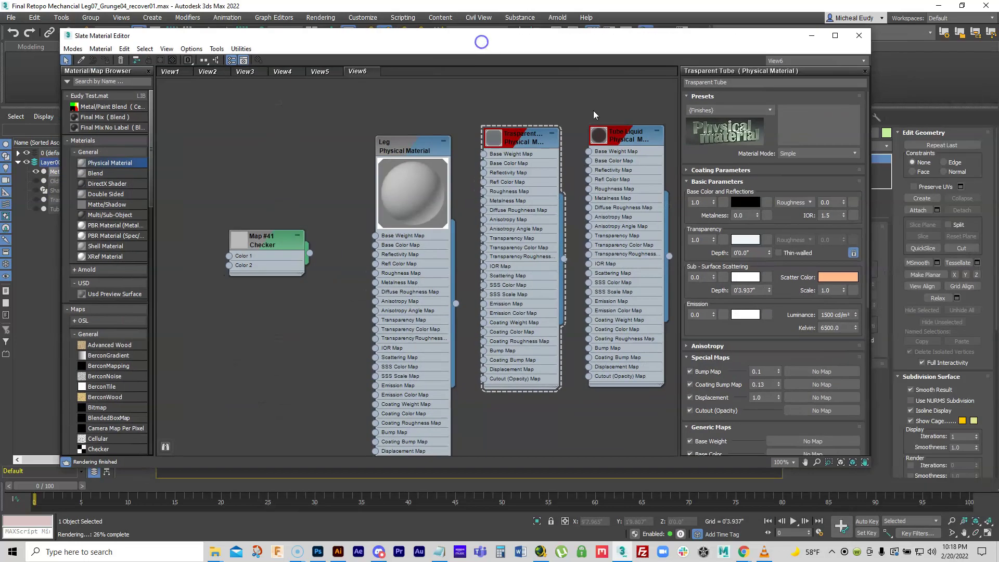
{"action": "left_click_drag", "start_coordinate": [636, 140], "coordinate": [237, 207]}
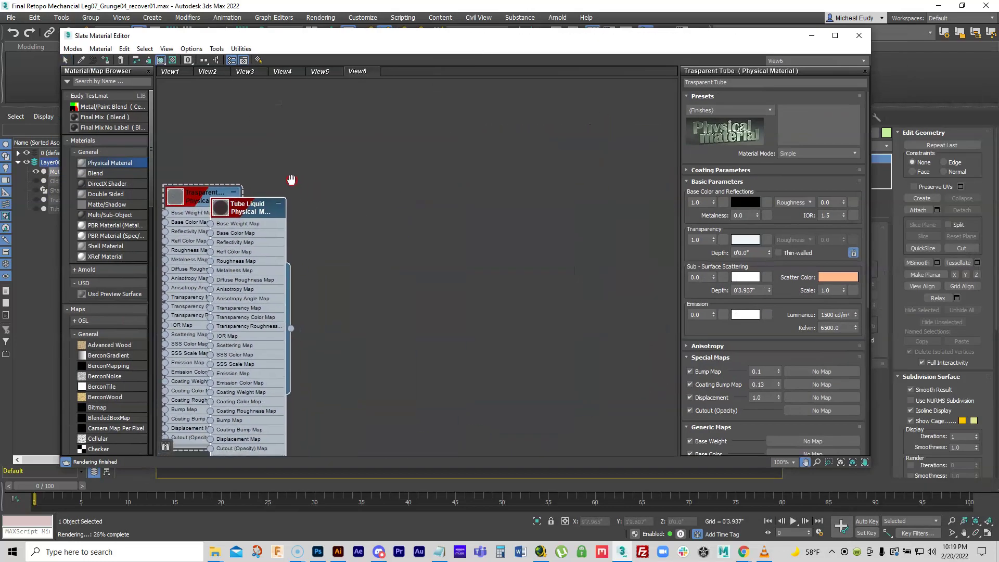
{"action": "left_click_drag", "start_coordinate": [111, 169], "coordinate": [528, 177]}
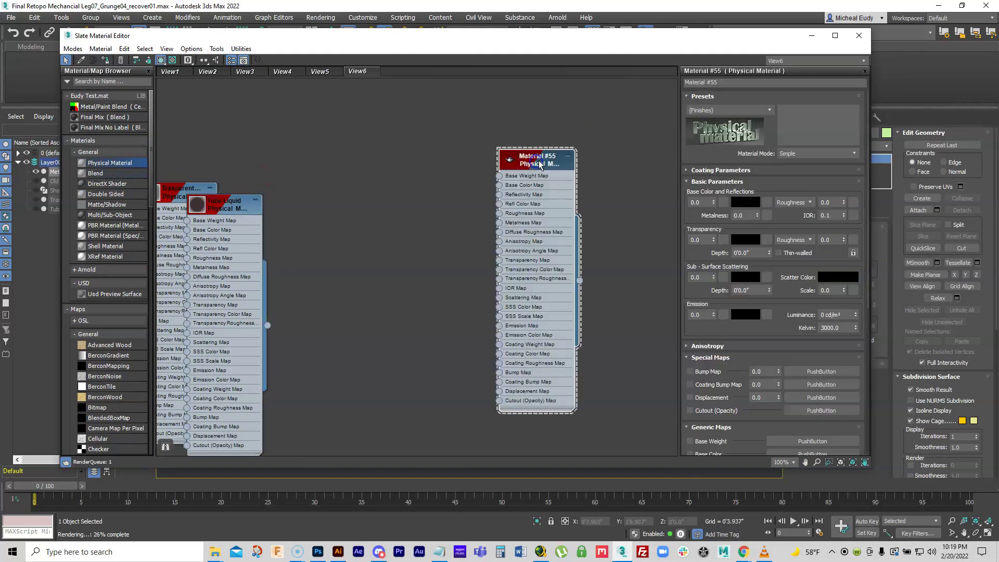
{"action": "left_click", "coordinate": [765, 110]}
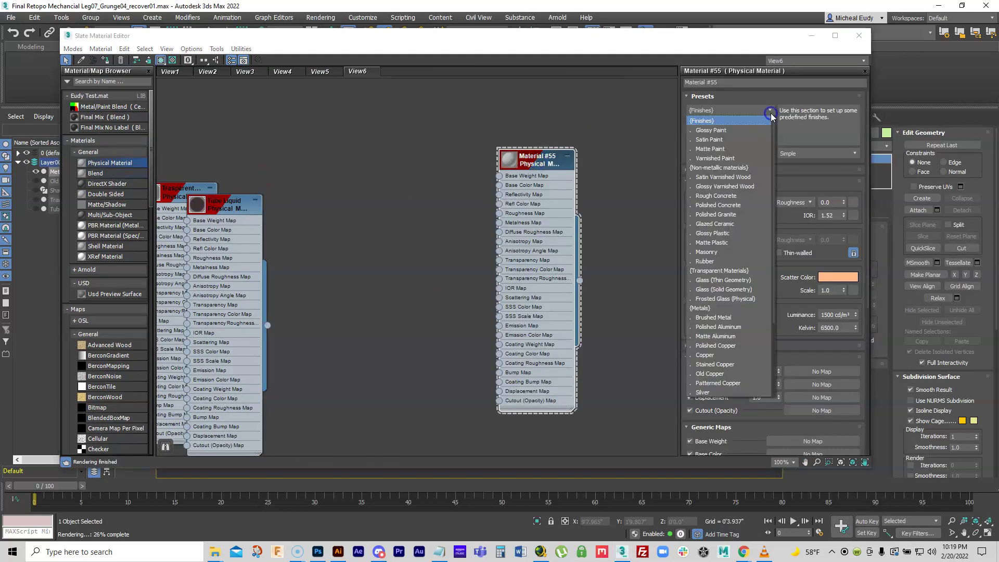
{"action": "left_click", "coordinate": [715, 355]}
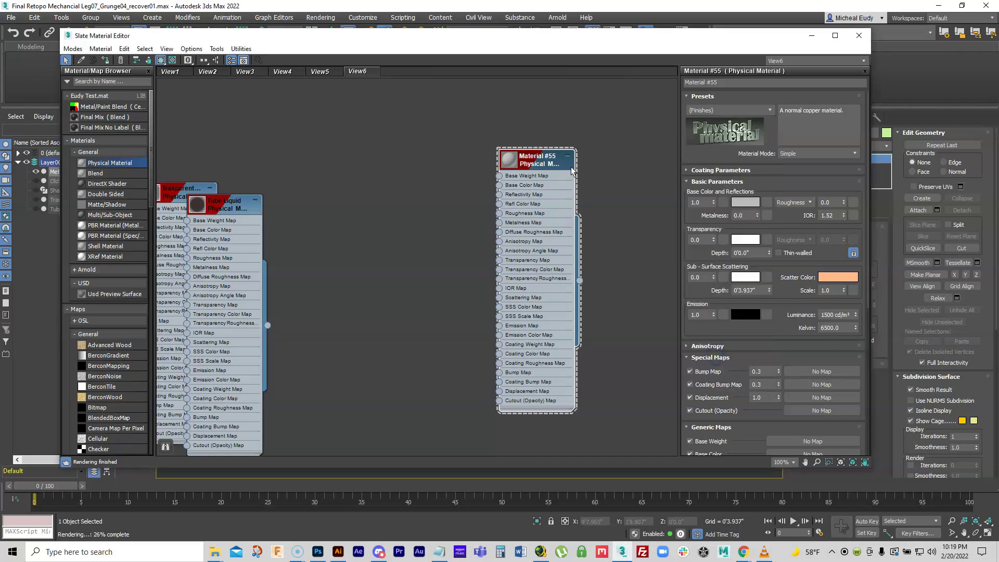
Assign the copper material to Metal Cable and start an ActiveShade render of it
{"action": "left_click_drag", "start_coordinate": [570, 35], "coordinate": [598, 219]}
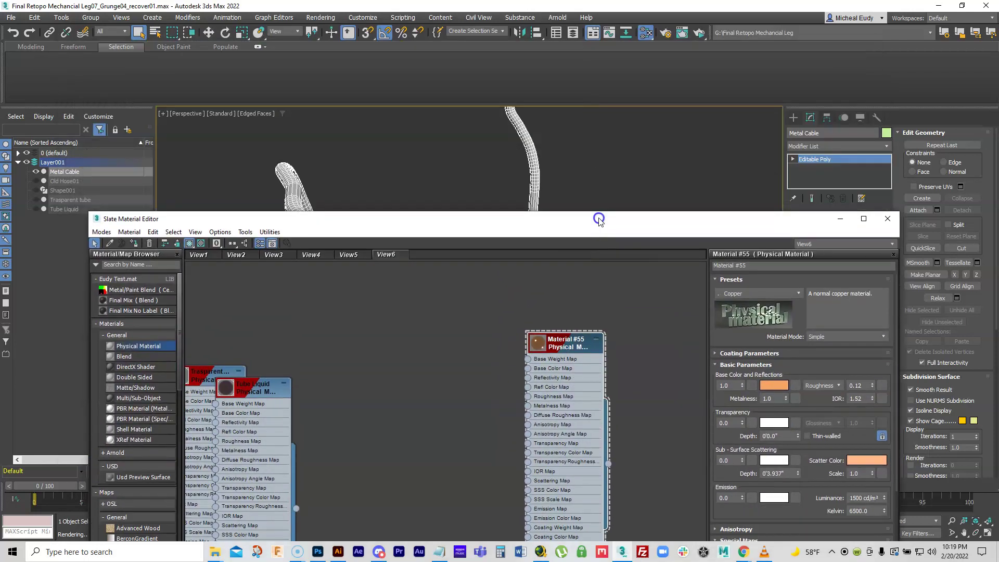
{"action": "right_click", "coordinate": [563, 349]}
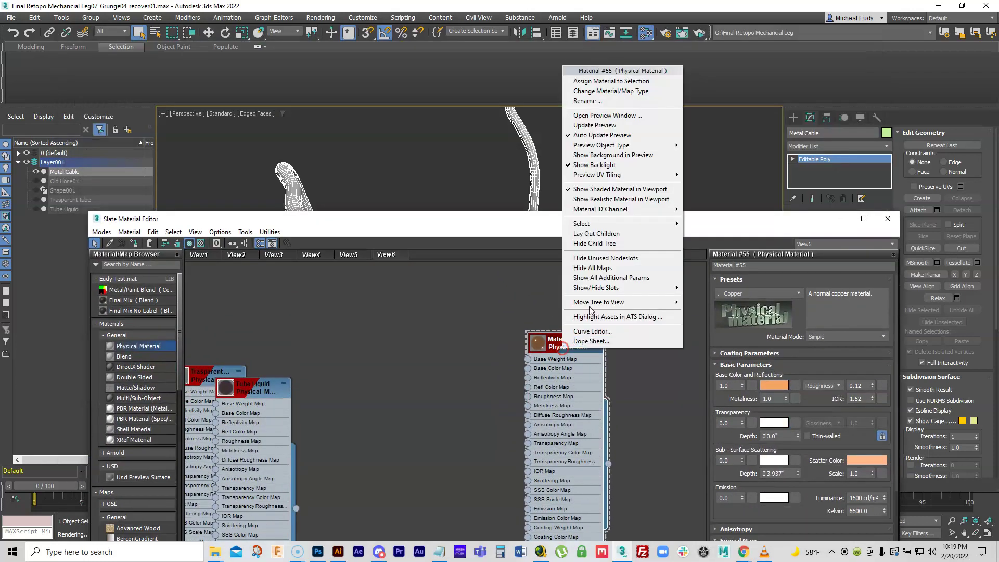
{"action": "left_click", "coordinate": [602, 83]}
{"action": "left_click_drag", "start_coordinate": [570, 220], "coordinate": [998, 88]}
{"action": "left_click", "coordinate": [698, 34]}
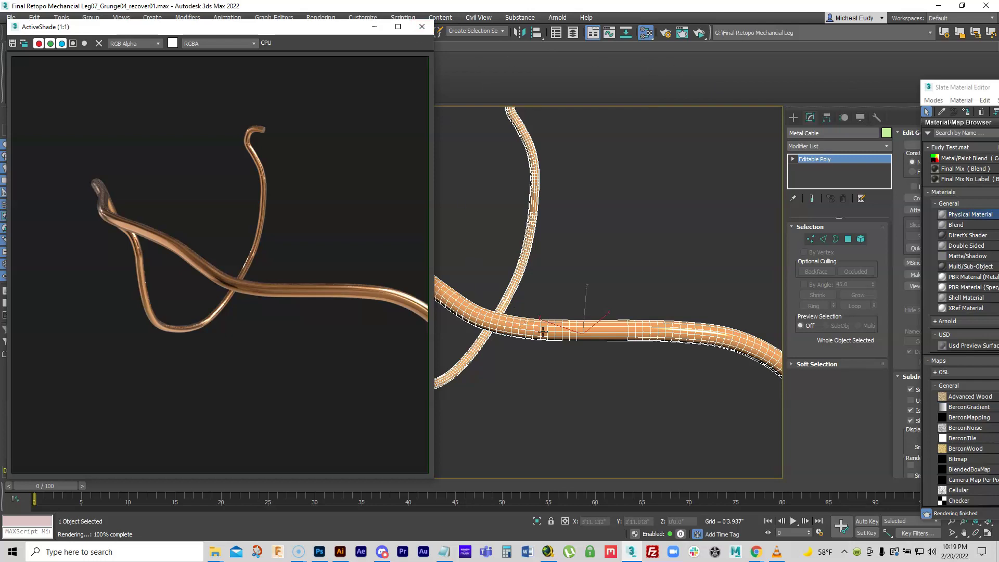
Add a Checker map and a Tiles map to View6 next to the copper material
{"action": "key", "text": "m"}
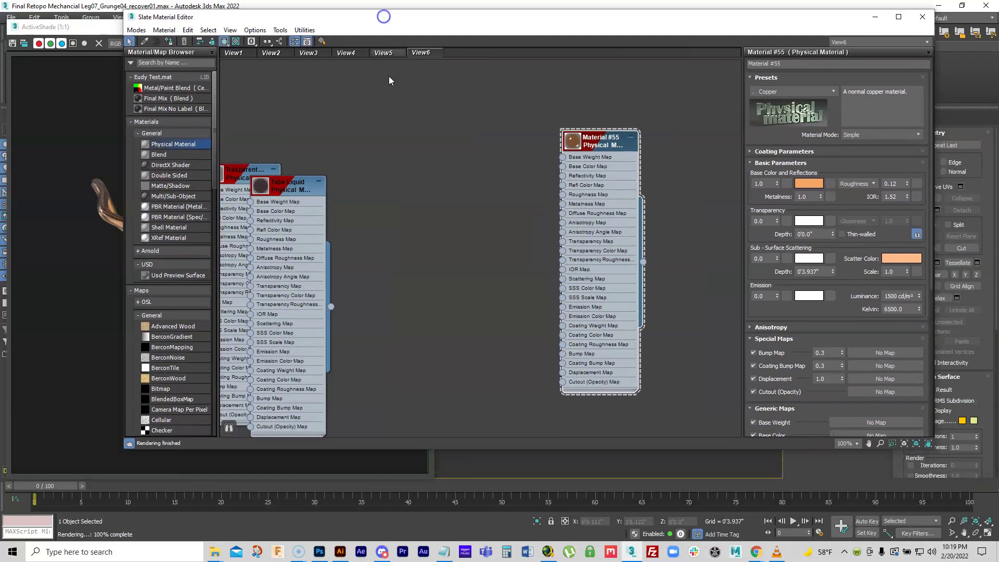
{"action": "scroll", "coordinate": [406, 217], "scroll_direction": "down", "scroll_amount": 2}
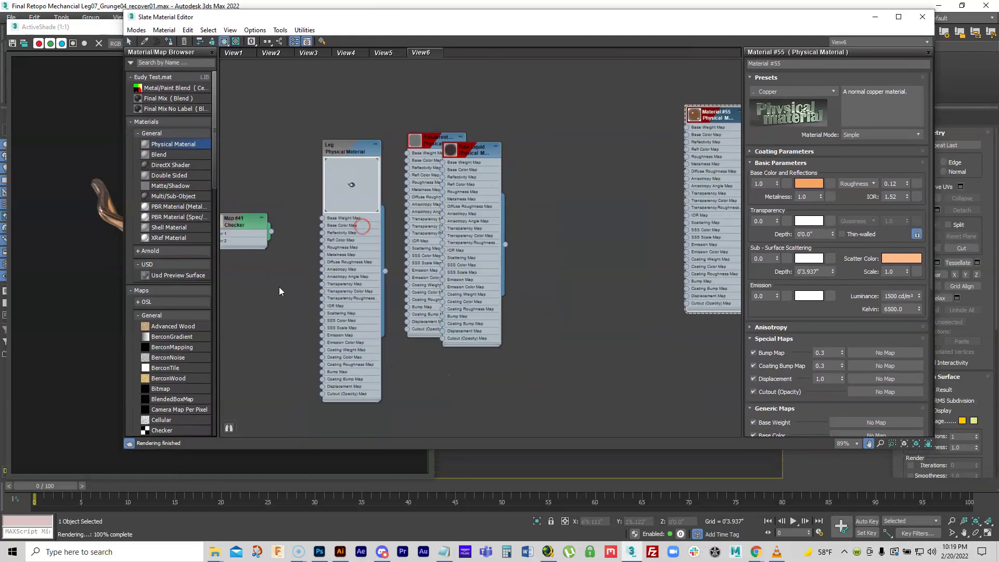
{"action": "scroll", "coordinate": [271, 261], "scroll_direction": "down", "scroll_amount": 1}
{"action": "scroll", "coordinate": [214, 167], "scroll_direction": "down", "scroll_amount": 1}
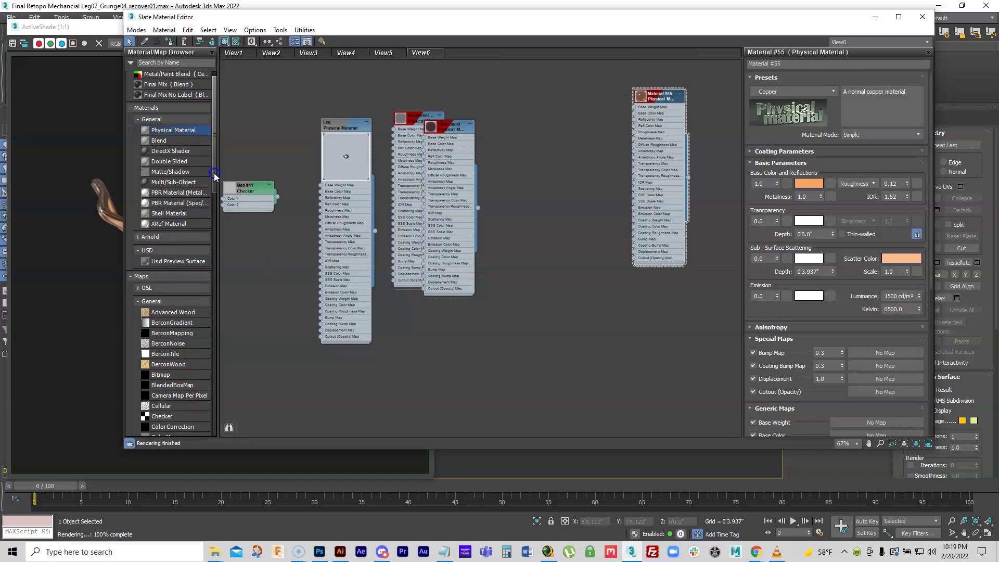
{"action": "left_click_drag", "start_coordinate": [214, 176], "coordinate": [215, 243]}
{"action": "left_click_drag", "start_coordinate": [169, 214], "coordinate": [536, 91]}
{"action": "left_click_drag", "start_coordinate": [215, 236], "coordinate": [223, 328]}
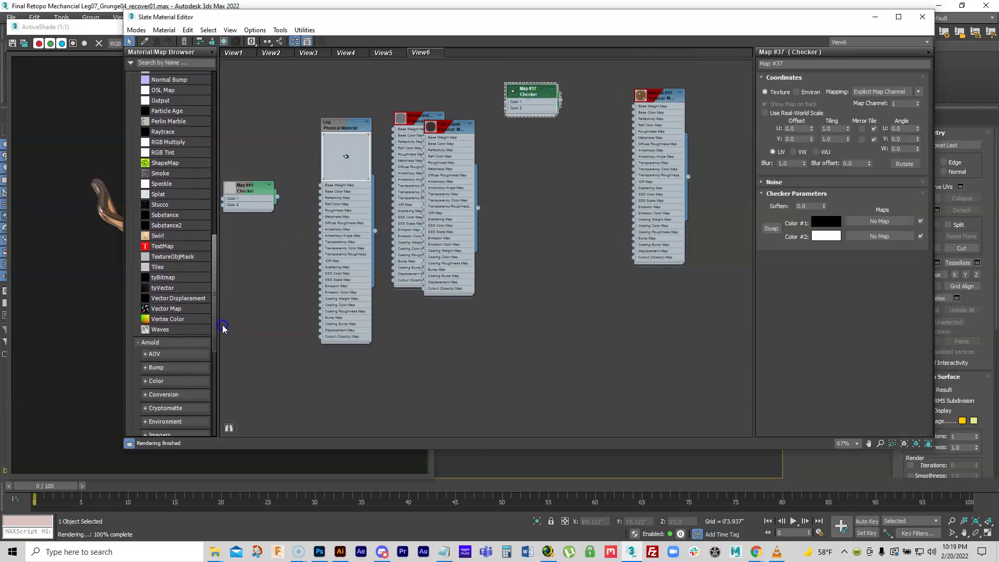
{"action": "left_click_drag", "start_coordinate": [169, 268], "coordinate": [572, 156]}
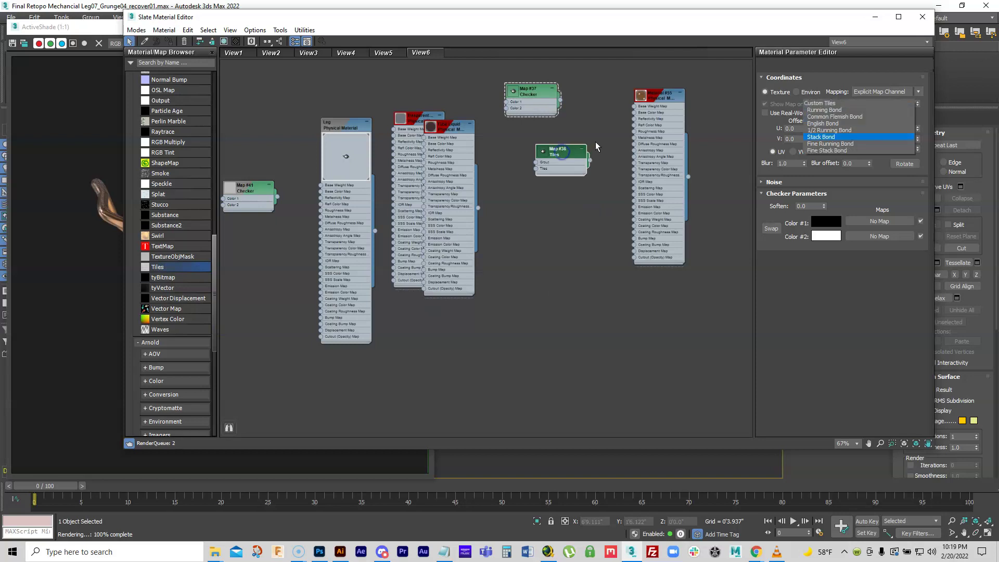
Connect the Tiles map to the copper material's Bump Map input and set the bump amount to 6.0
{"action": "scroll", "coordinate": [607, 104], "scroll_direction": "up", "scroll_amount": 5}
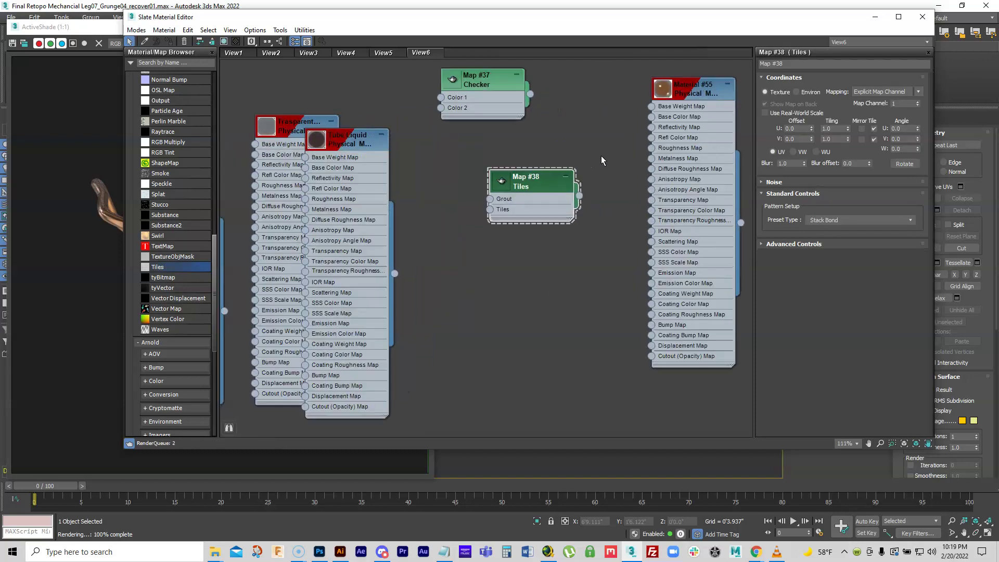
{"action": "left_click_drag", "start_coordinate": [543, 187], "coordinate": [650, 326]}
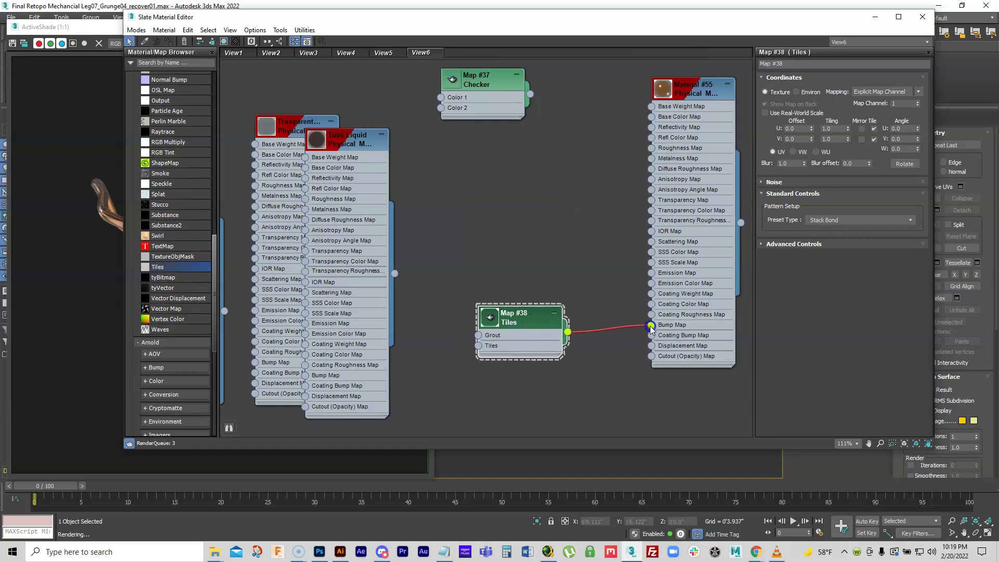
{"action": "left_click", "coordinate": [691, 138]}
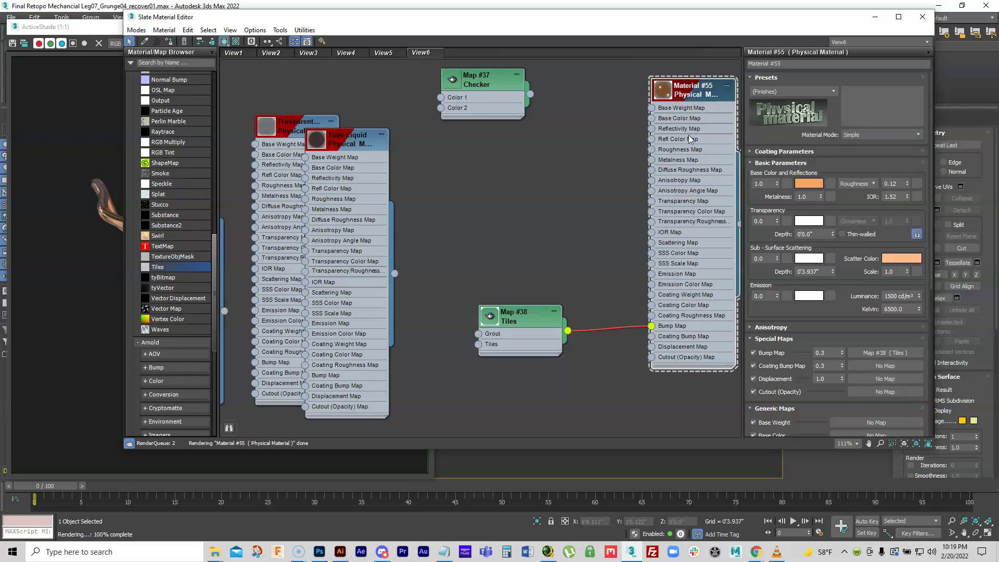
{"action": "left_click", "coordinate": [827, 352]}
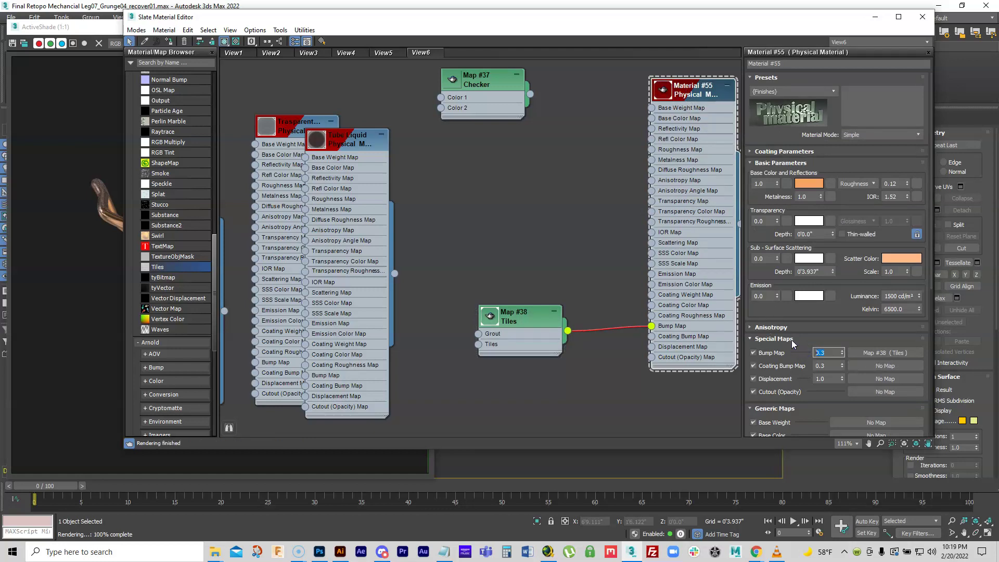
{"action": "key", "text": "Return"}
Bring up the Tiles map's parameters and arrange the Slate Material Editor beside the ActiveShade window with a close view of the cable
{"action": "double_click", "coordinate": [540, 307]}
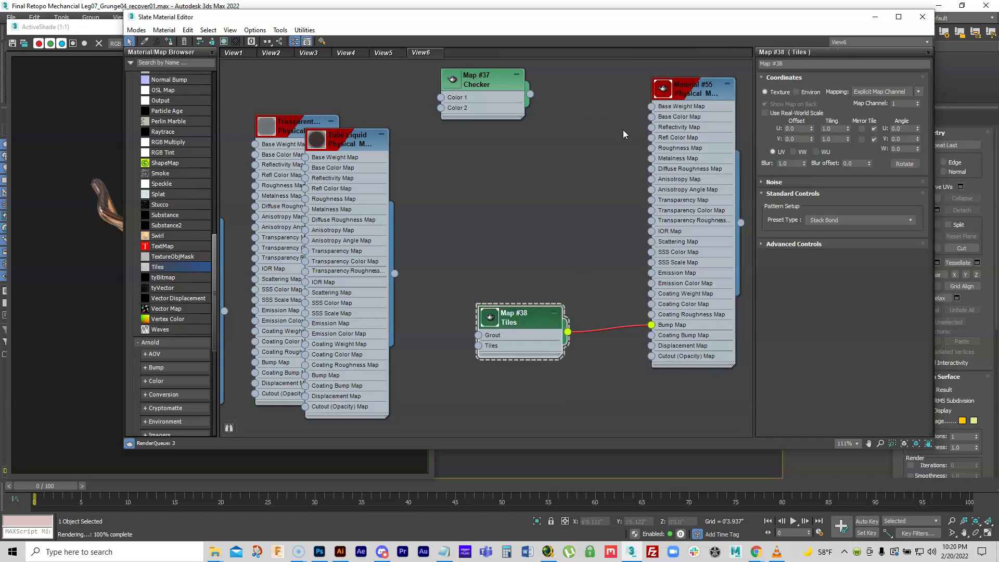
{"action": "left_click_drag", "start_coordinate": [694, 17], "coordinate": [998, 67]}
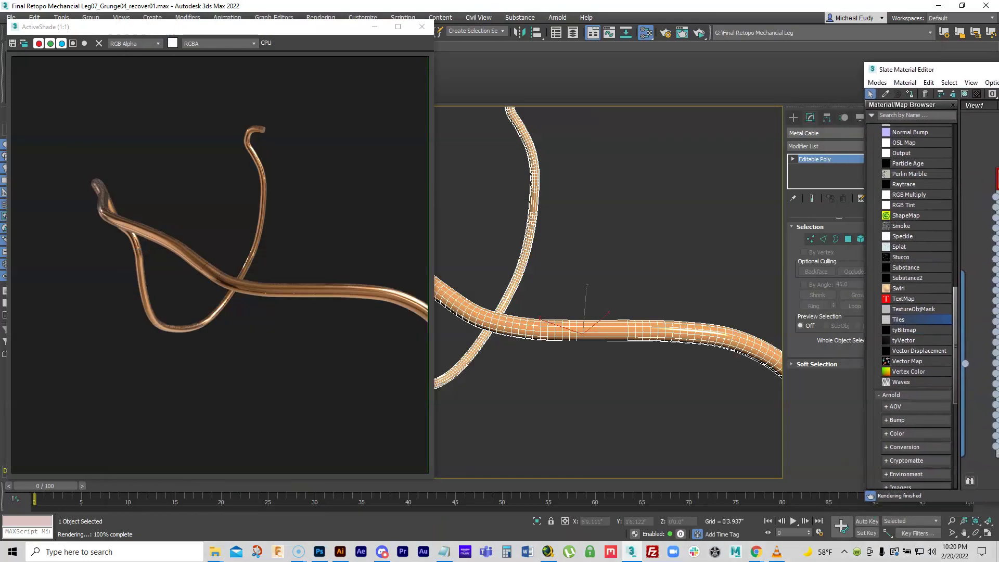
{"action": "middle_click_drag", "start_coordinate": [569, 333], "coordinate": [580, 306], "text": "alt"}
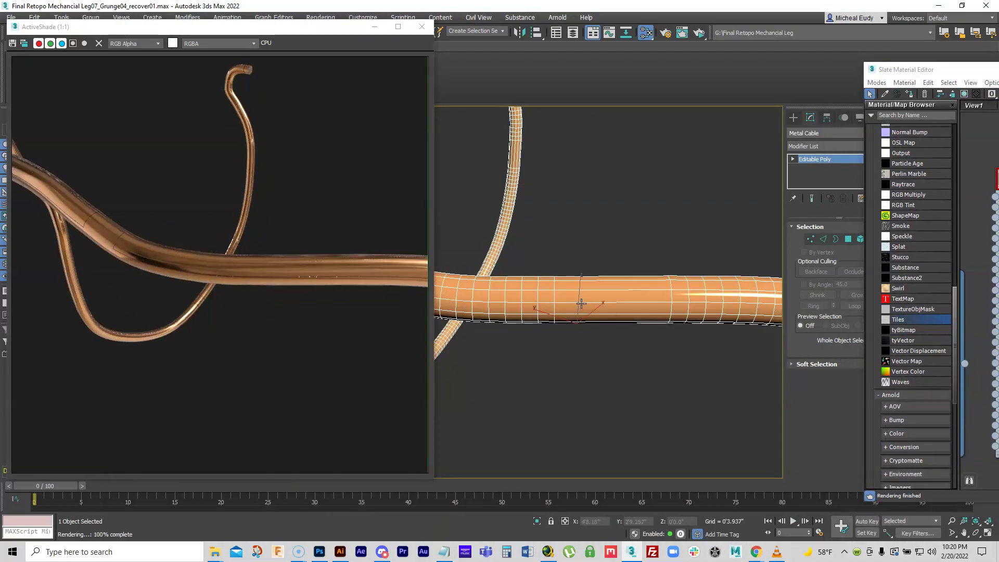
{"action": "left_click_drag", "start_coordinate": [926, 69], "coordinate": [825, 10]}
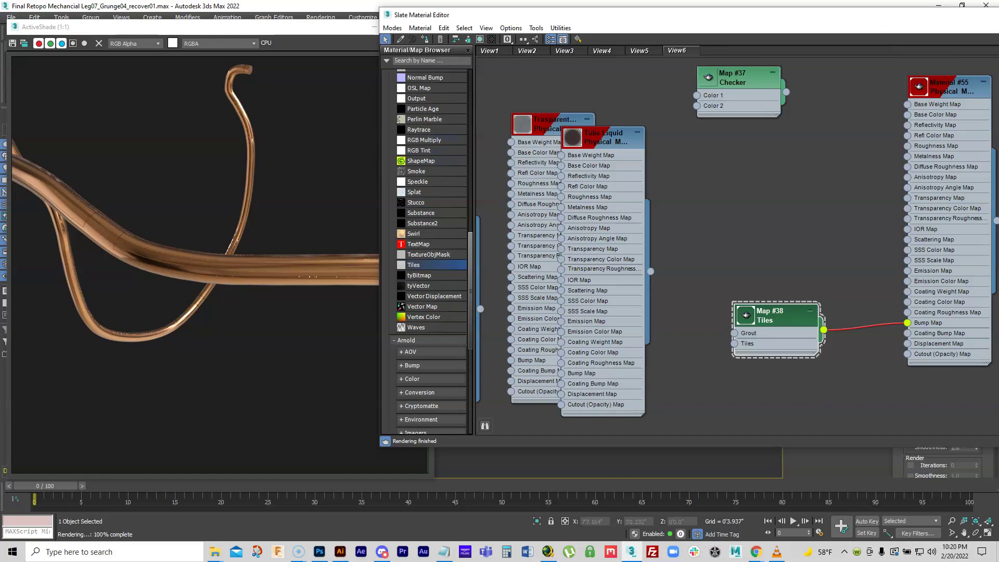
{"action": "double_click", "coordinate": [765, 314]}
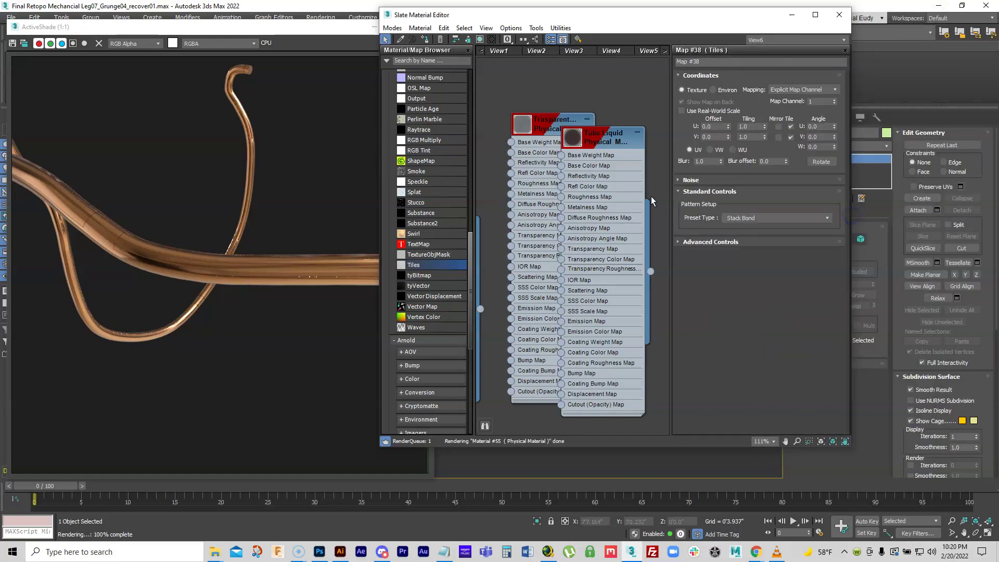
{"action": "left_click_drag", "start_coordinate": [608, 22], "coordinate": [292, 254]}
{"action": "left_click_drag", "start_coordinate": [276, 28], "coordinate": [818, 50]}
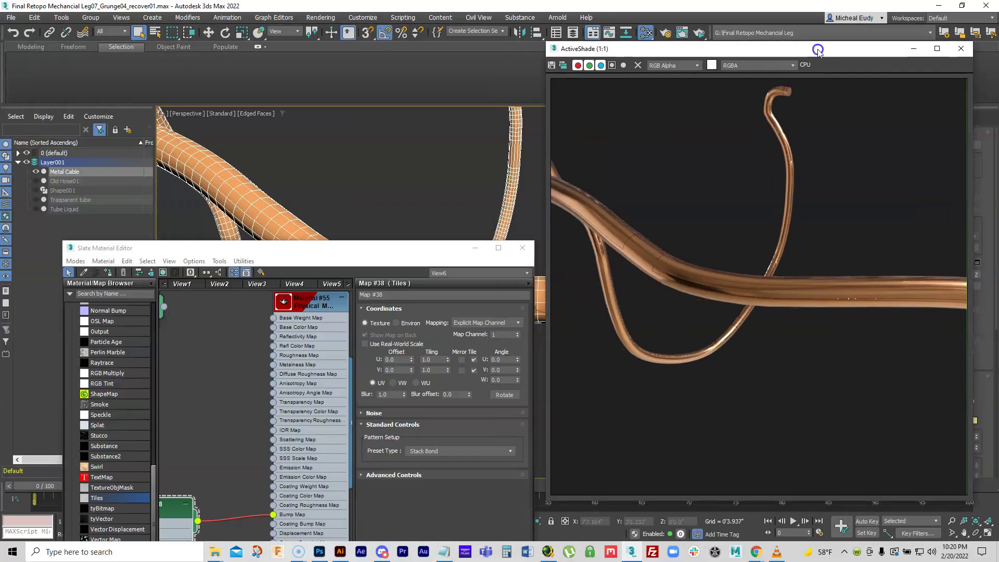
{"action": "left_click_drag", "start_coordinate": [359, 252], "coordinate": [331, 35]}
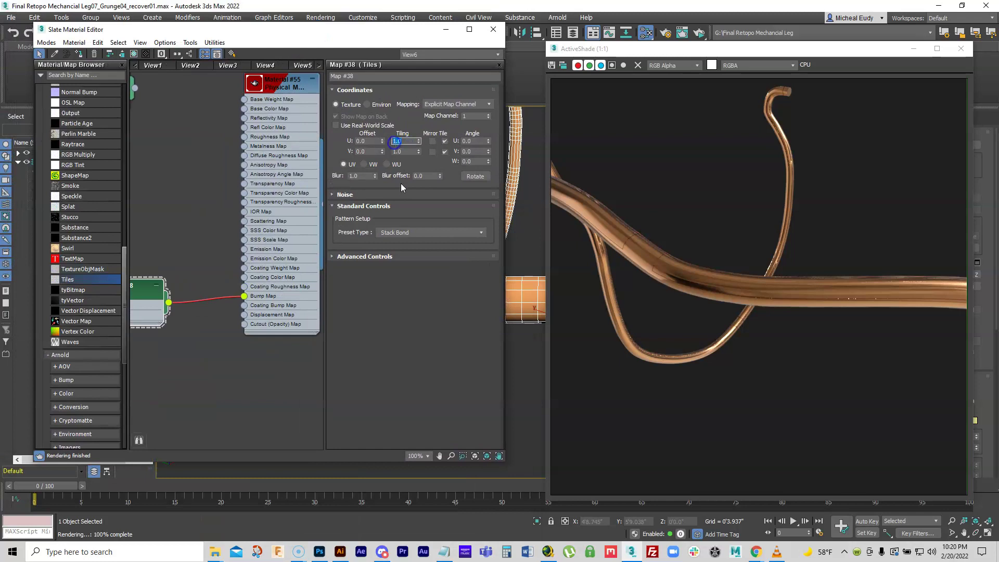
Set the Tiles map's U and V tiling to 200
{"action": "type", "text": "200"}
{"action": "key", "text": "Return"}
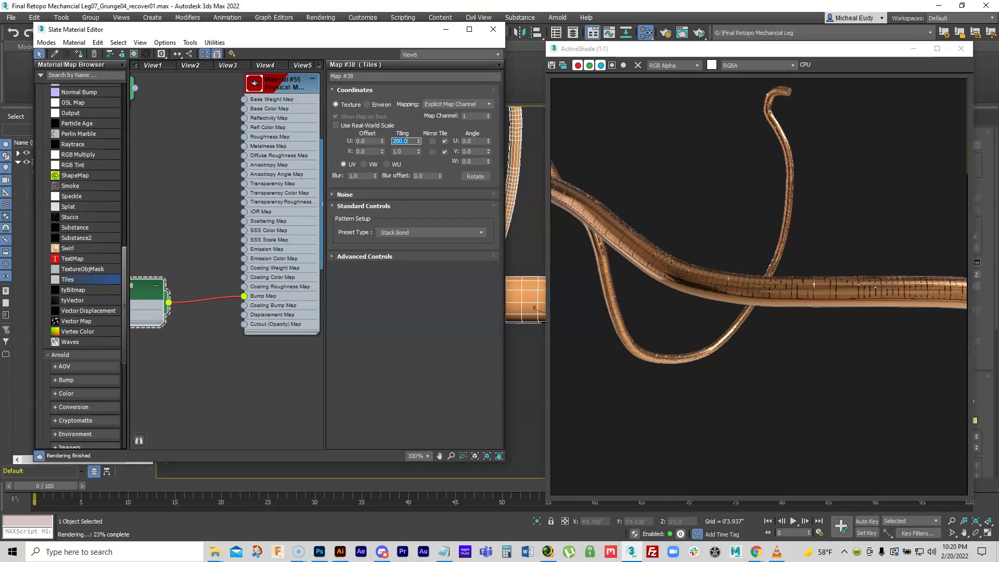
{"action": "left_click", "coordinate": [409, 151]}
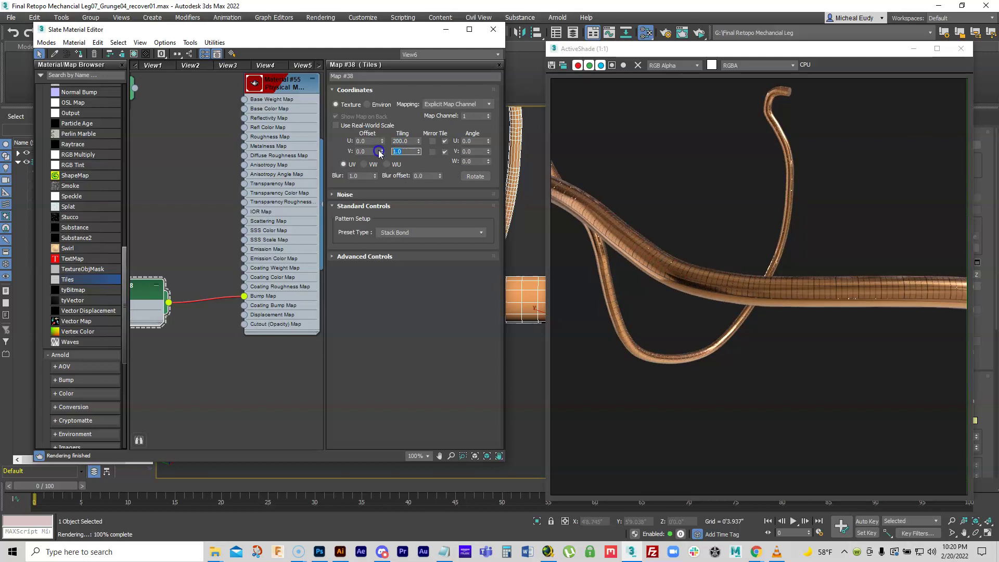
{"action": "key", "text": "Return"}
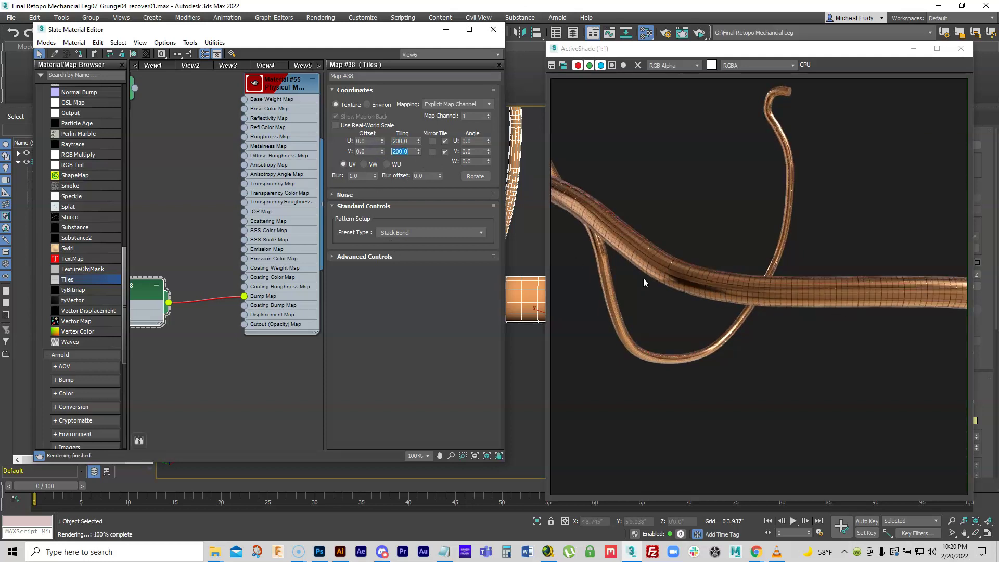
Expand the Tiles map's advanced controls and change the tiles texture color to pure white
{"action": "left_click", "coordinate": [363, 258]}
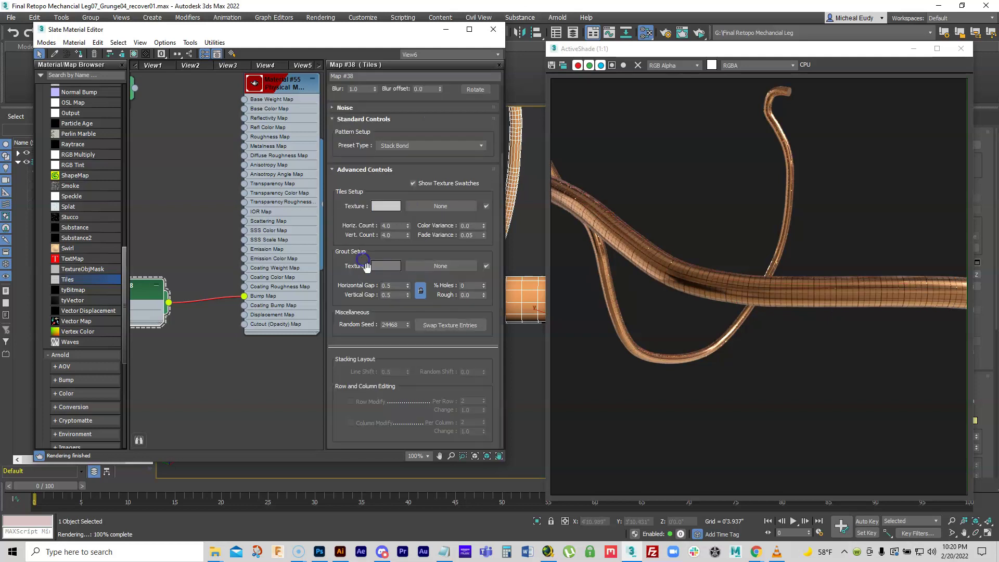
{"action": "left_click", "coordinate": [385, 206]}
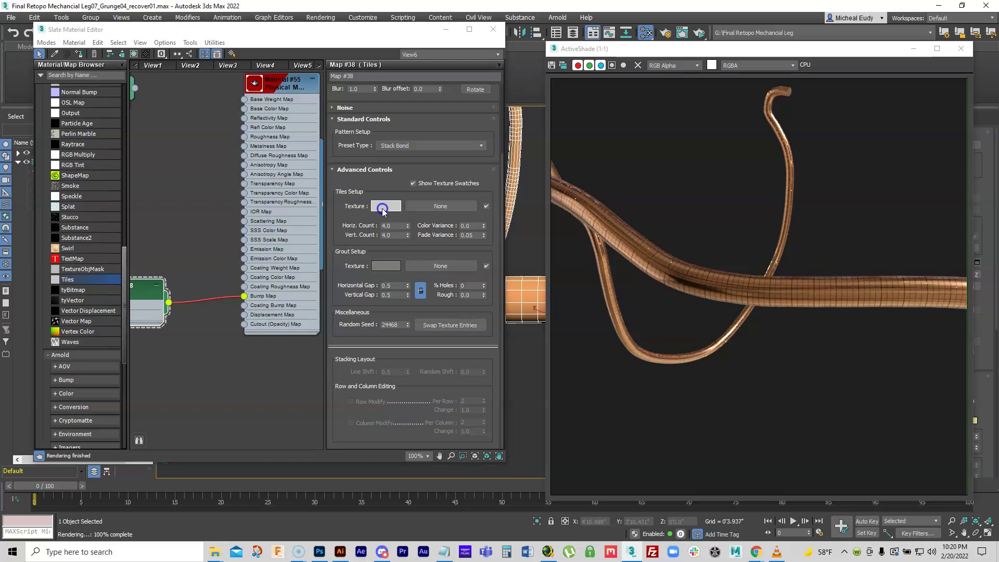
{"action": "left_click_drag", "start_coordinate": [248, 147], "coordinate": [240, 99]}
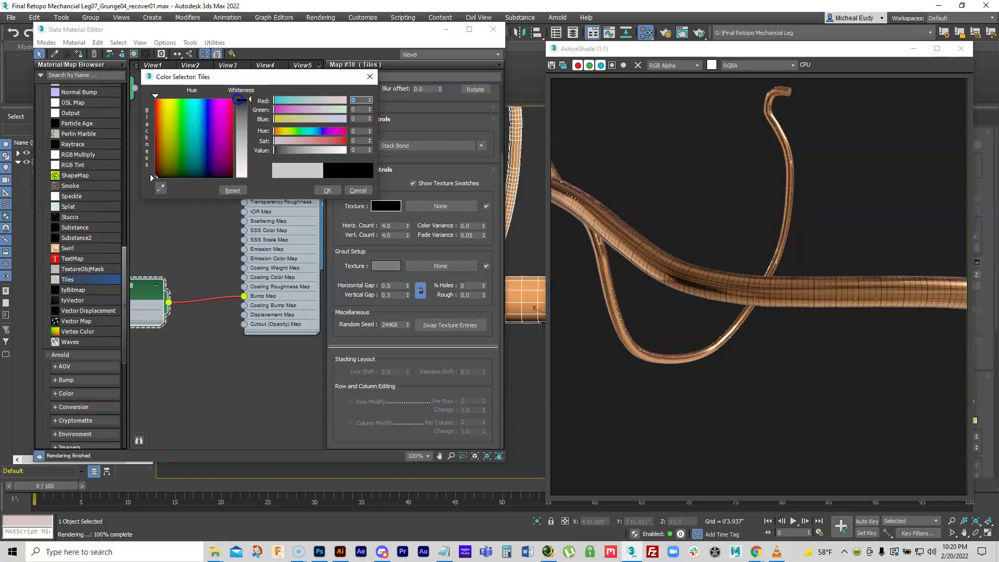
{"action": "left_click_drag", "start_coordinate": [238, 99], "coordinate": [242, 176]}
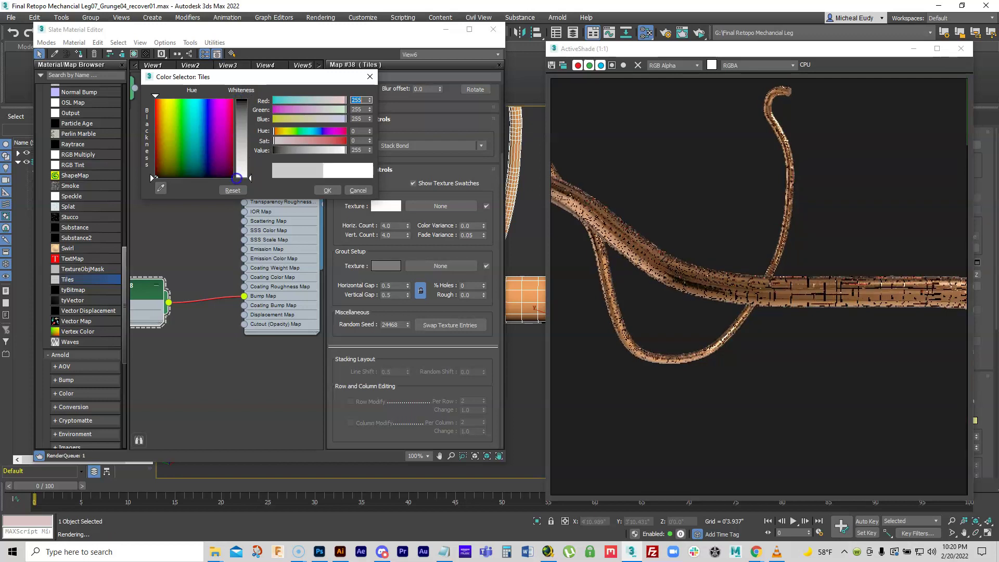
Change the grout color to black and raise the horizontal and vertical grout gaps to 1.8
{"action": "left_click", "coordinate": [386, 267]}
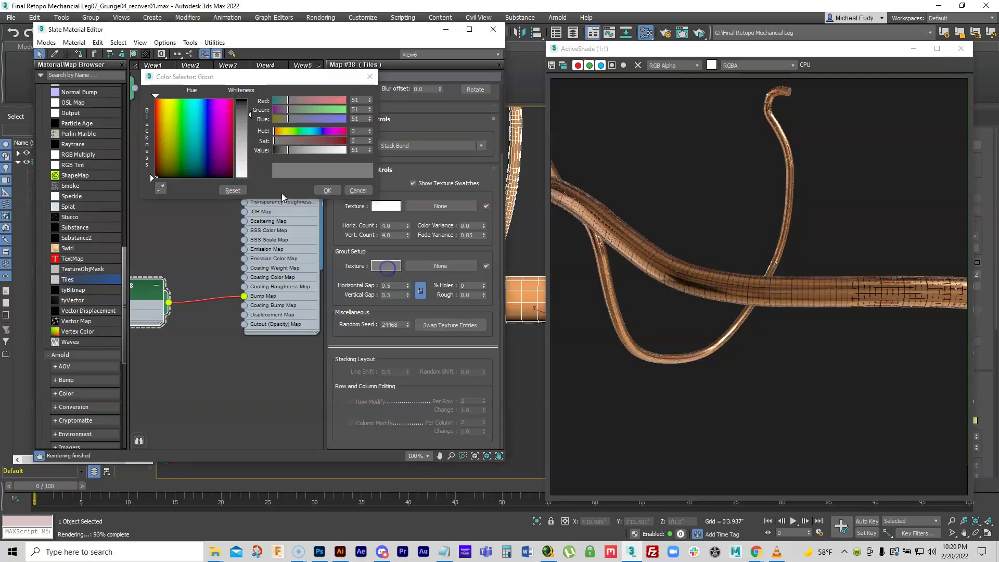
{"action": "left_click", "coordinate": [253, 149]}
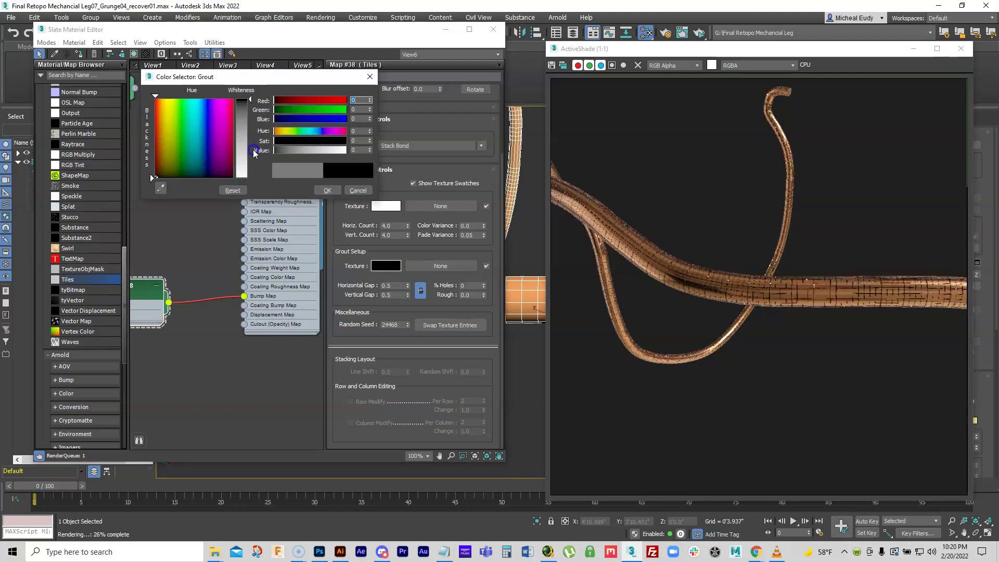
{"action": "left_click", "coordinate": [327, 190]}
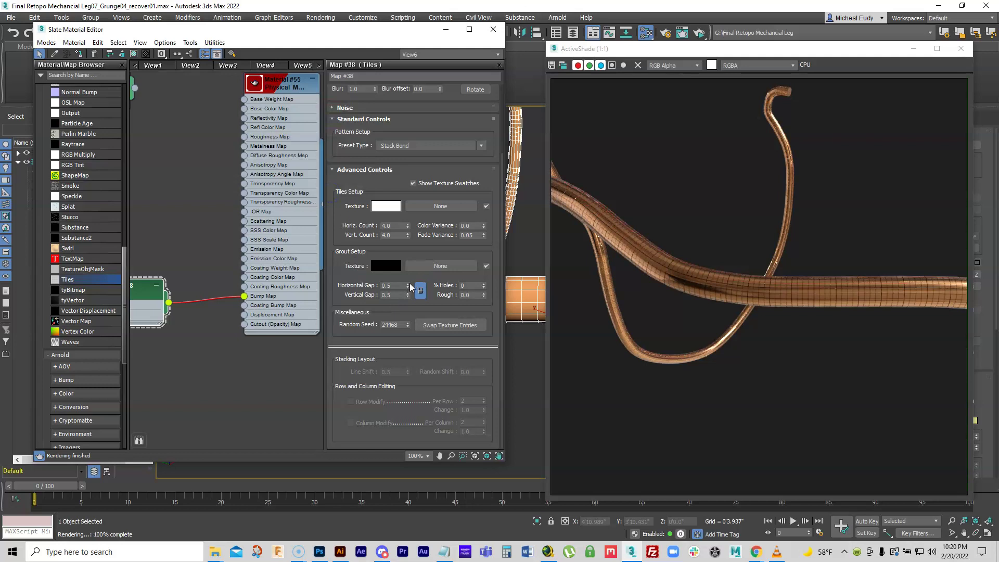
{"action": "left_click_drag", "start_coordinate": [408, 286], "coordinate": [410, 278]}
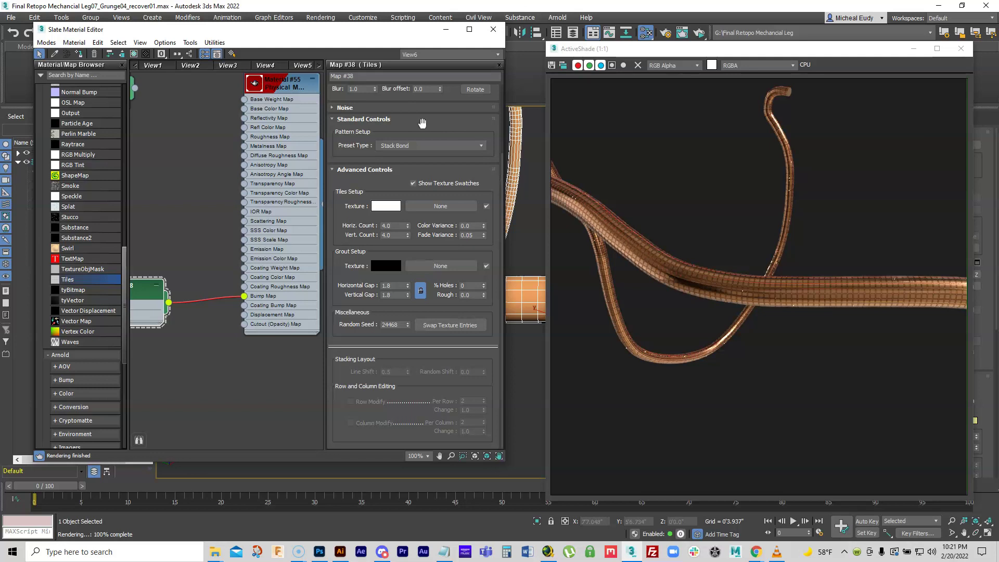
Set the Tiles map's W angle to 75 and check the slanted pattern on the cable in the ActiveShade render
{"action": "left_click_drag", "start_coordinate": [422, 123], "coordinate": [406, 247]}
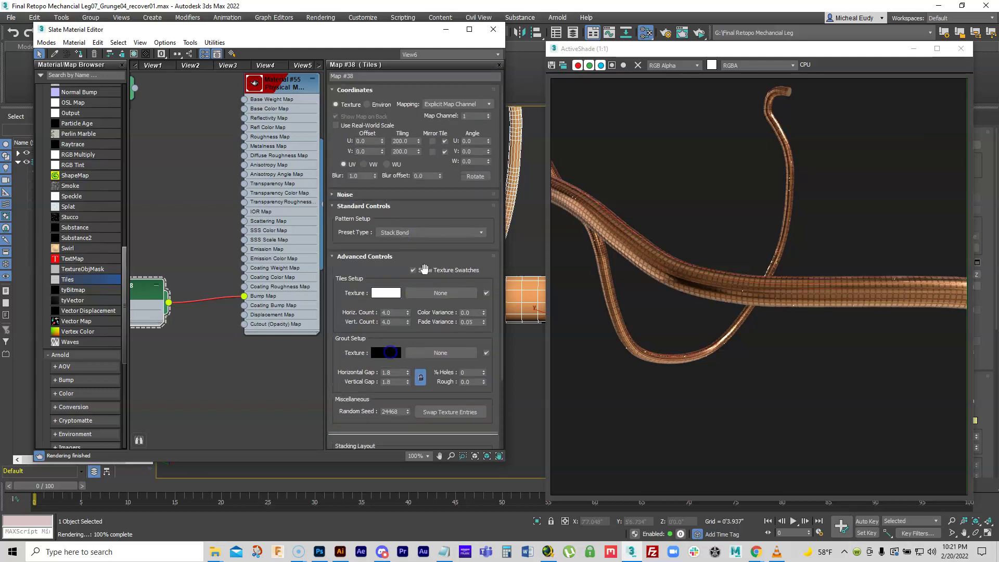
{"action": "left_click_drag", "start_coordinate": [488, 164], "coordinate": [486, 122]}
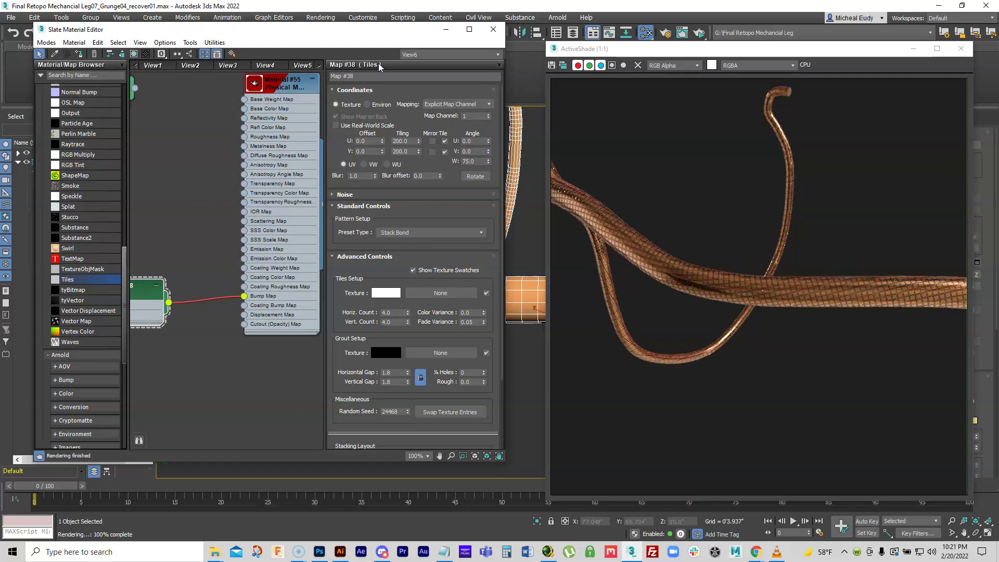
{"action": "left_click_drag", "start_coordinate": [395, 33], "coordinate": [223, 33]}
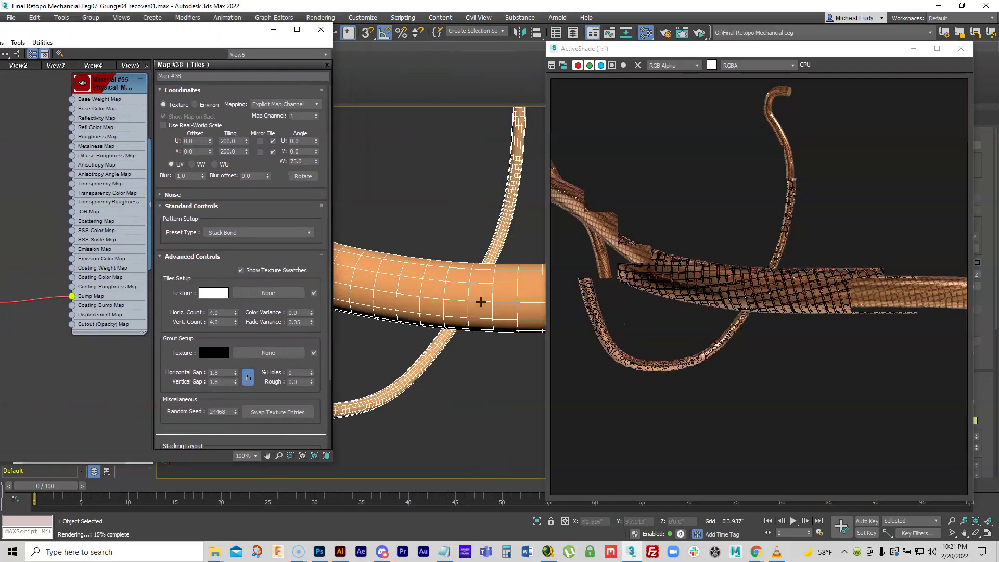
{"action": "scroll", "coordinate": [480, 298], "scroll_direction": "up", "scroll_amount": 2}
{"action": "scroll", "coordinate": [478, 301], "scroll_direction": "up", "scroll_amount": 1}
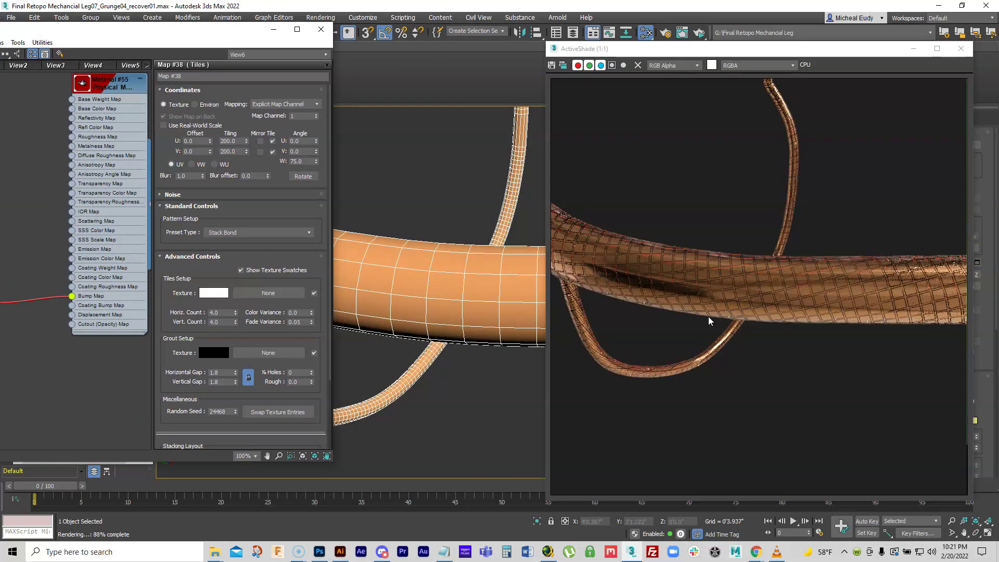
{"action": "scroll", "coordinate": [497, 291], "scroll_direction": "down", "scroll_amount": 1}
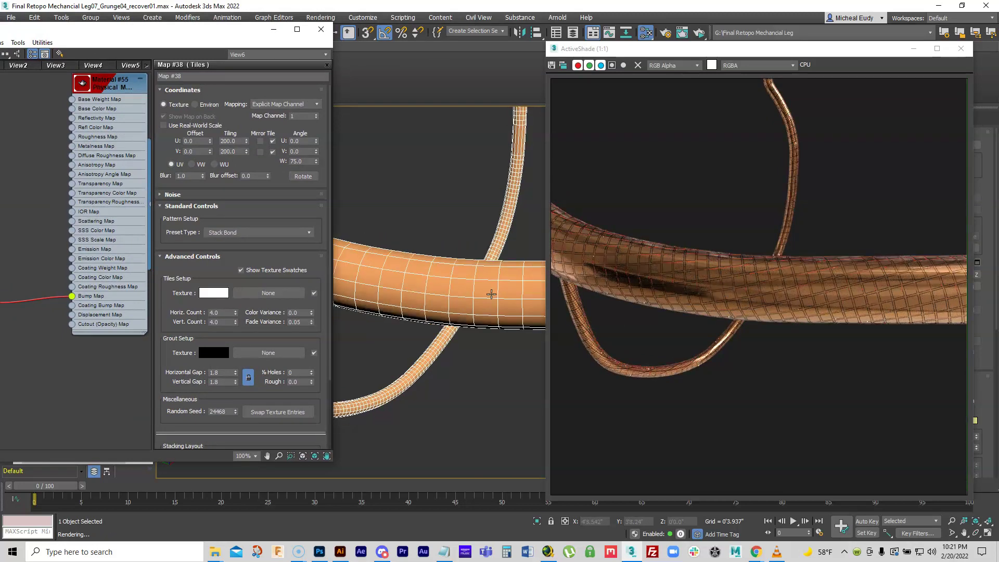
{"action": "scroll", "coordinate": [489, 290], "scroll_direction": "down", "scroll_amount": 1}
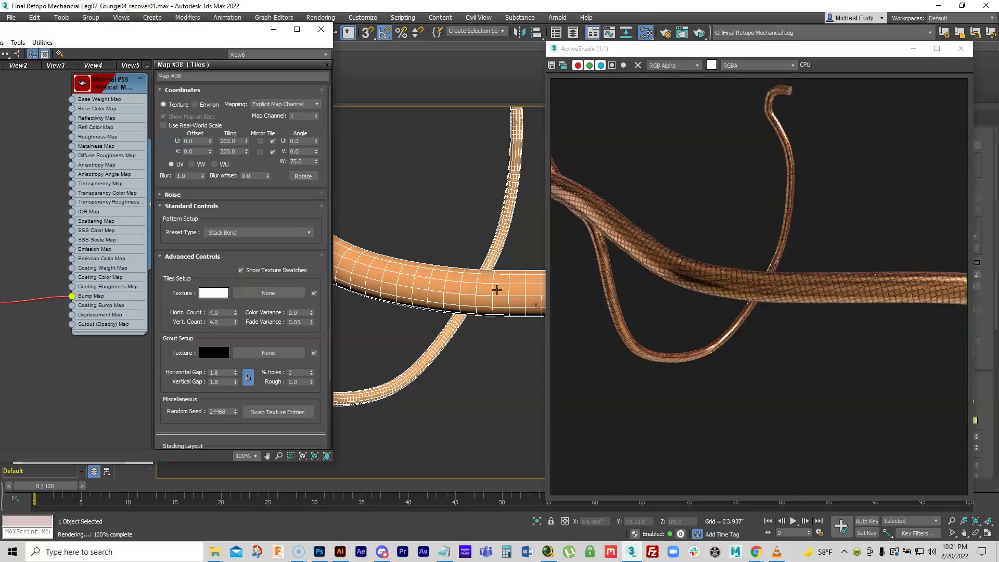
{"action": "middle_click_drag", "start_coordinate": [497, 290], "coordinate": [429, 281], "text": "alt"}
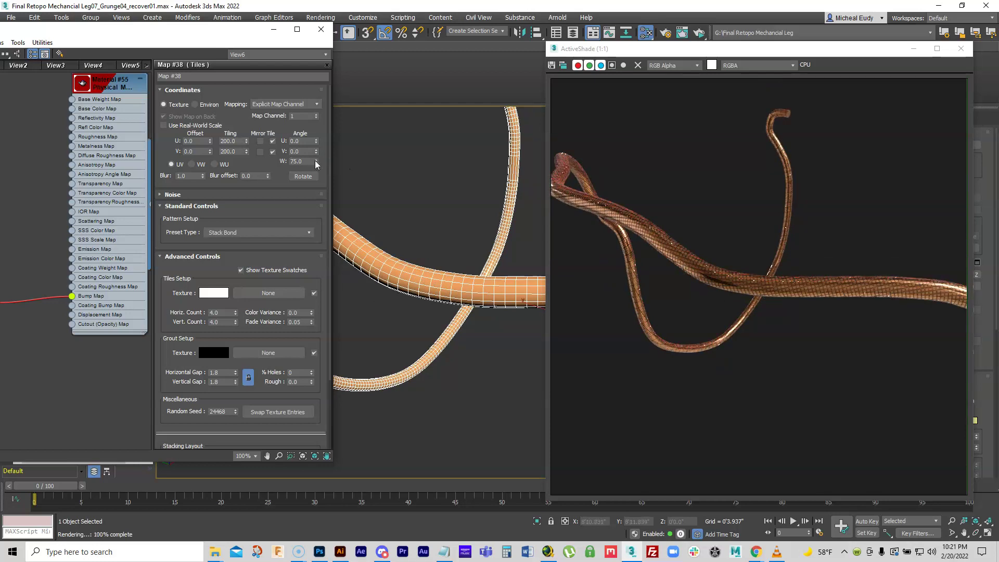
Set the Tiles map's W angle to 230 and check the diagonal pattern on the cable up close
{"action": "left_click_drag", "start_coordinate": [316, 164], "coordinate": [315, 148]}
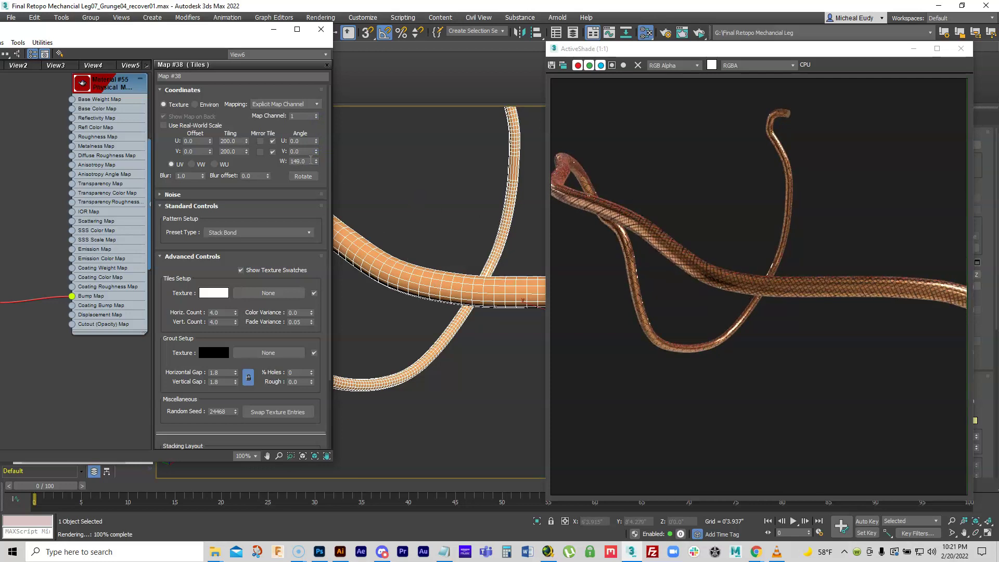
{"action": "left_click_drag", "start_coordinate": [316, 165], "coordinate": [323, 120]}
{"action": "scroll", "coordinate": [479, 323], "scroll_direction": "up", "scroll_amount": 3}
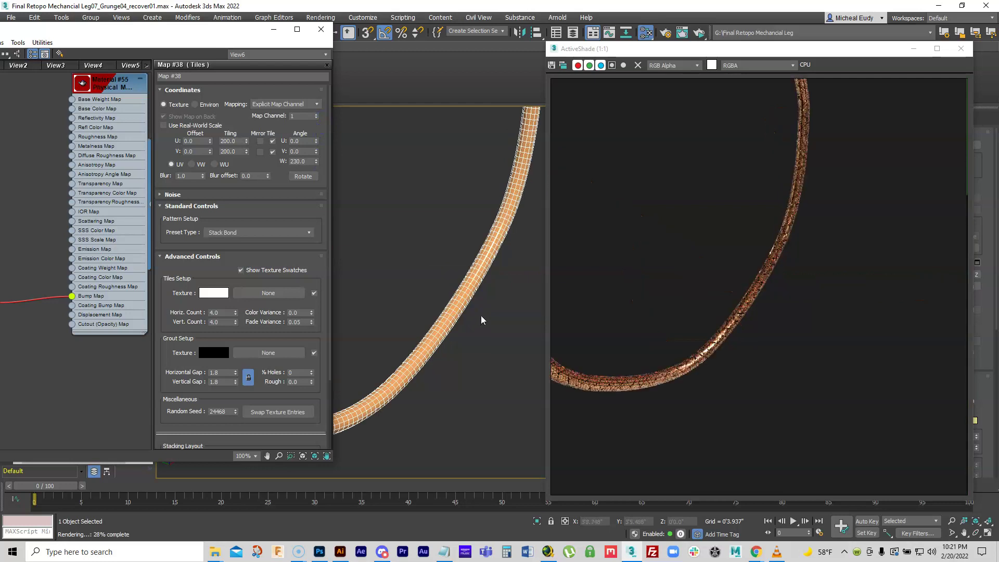
{"action": "middle_click_drag", "start_coordinate": [405, 307], "coordinate": [425, 300], "text": "alt"}
{"action": "scroll", "coordinate": [424, 304], "scroll_direction": "up", "scroll_amount": 2}
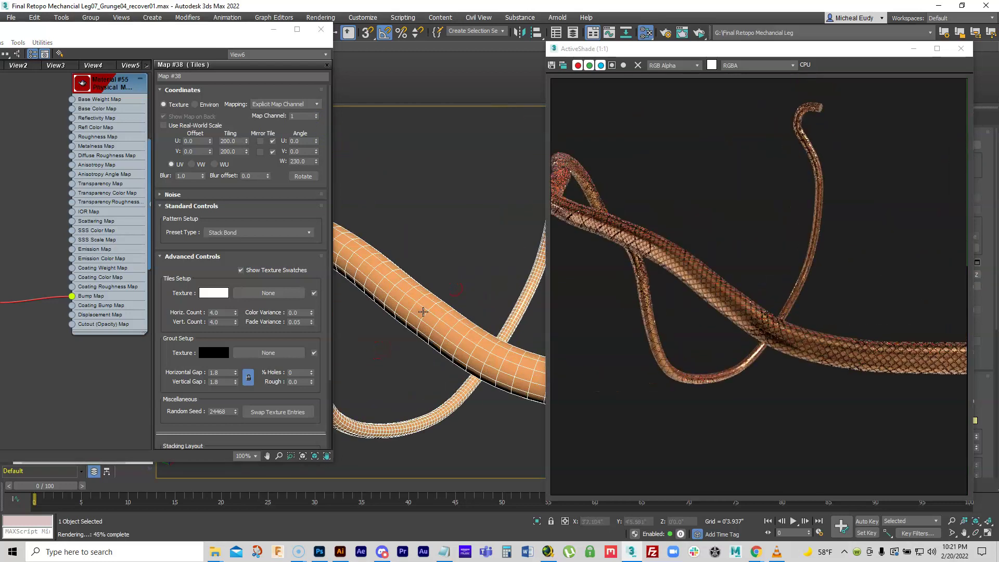
{"action": "scroll", "coordinate": [424, 310], "scroll_direction": "up", "scroll_amount": 1}
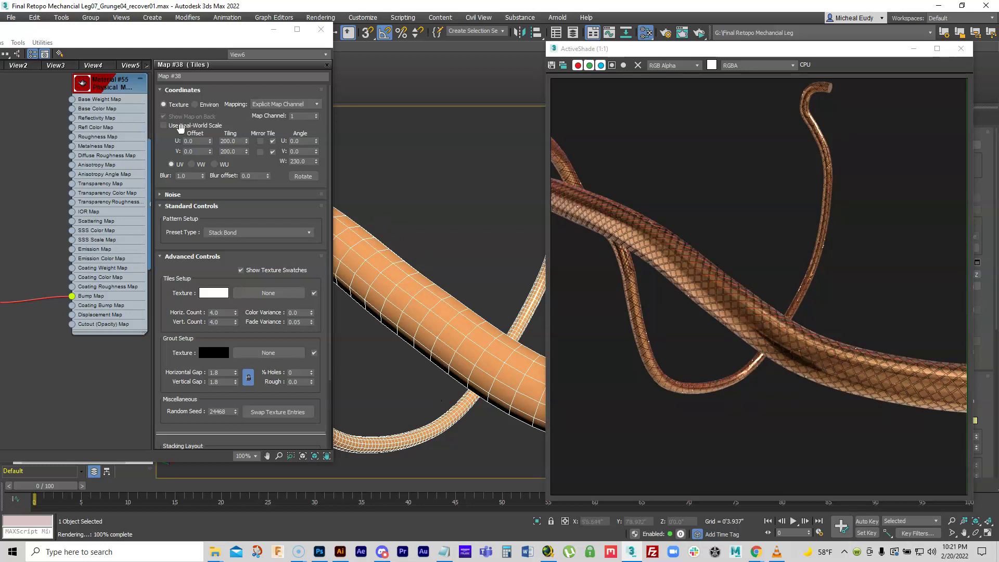
Change the cable material's base color from copper to a dark bluish gray with hue 0.647, saturation 0.083 and value 0.158
{"action": "middle_click_drag", "start_coordinate": [73, 152], "coordinate": [89, 202]}
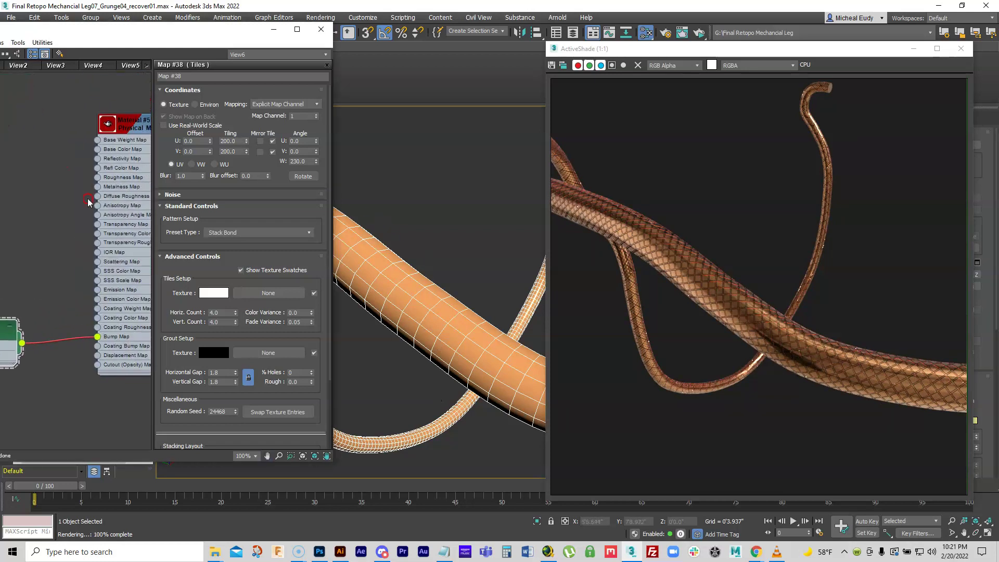
{"action": "double_click", "coordinate": [130, 132]}
{"action": "left_click", "coordinate": [206, 196]}
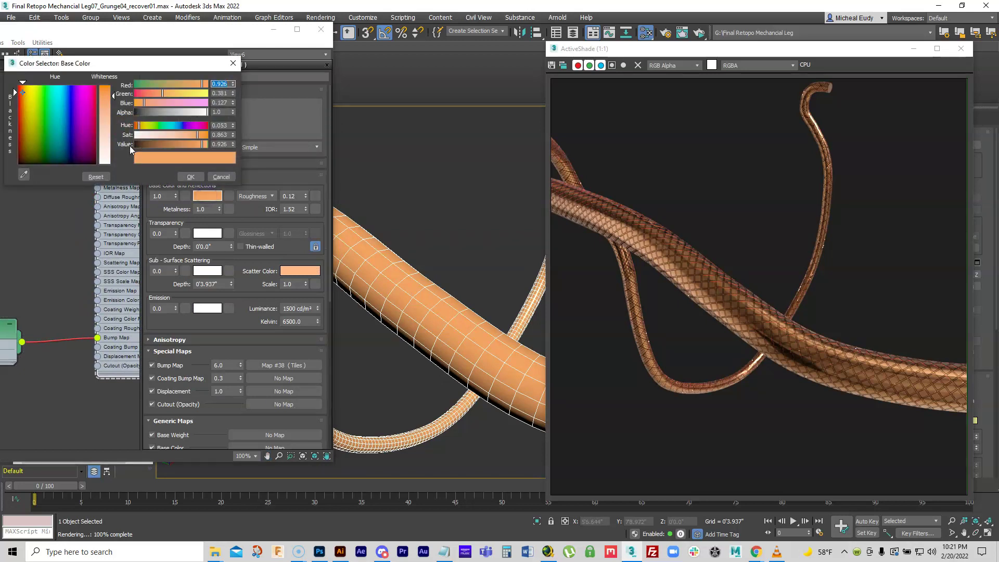
{"action": "left_click", "coordinate": [74, 161]}
{"action": "left_click_drag", "start_coordinate": [74, 161], "coordinate": [75, 164]}
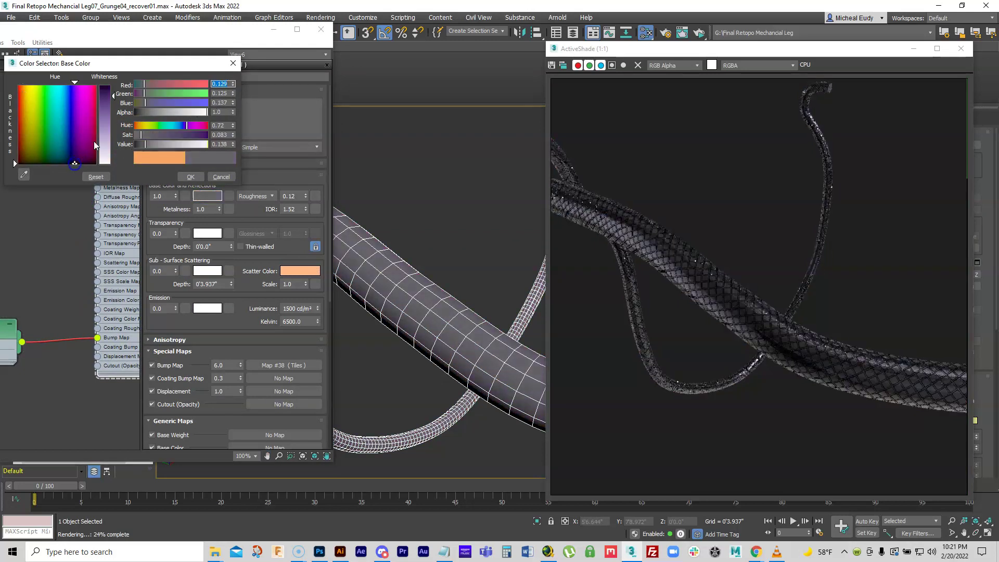
{"action": "left_click", "coordinate": [182, 126]}
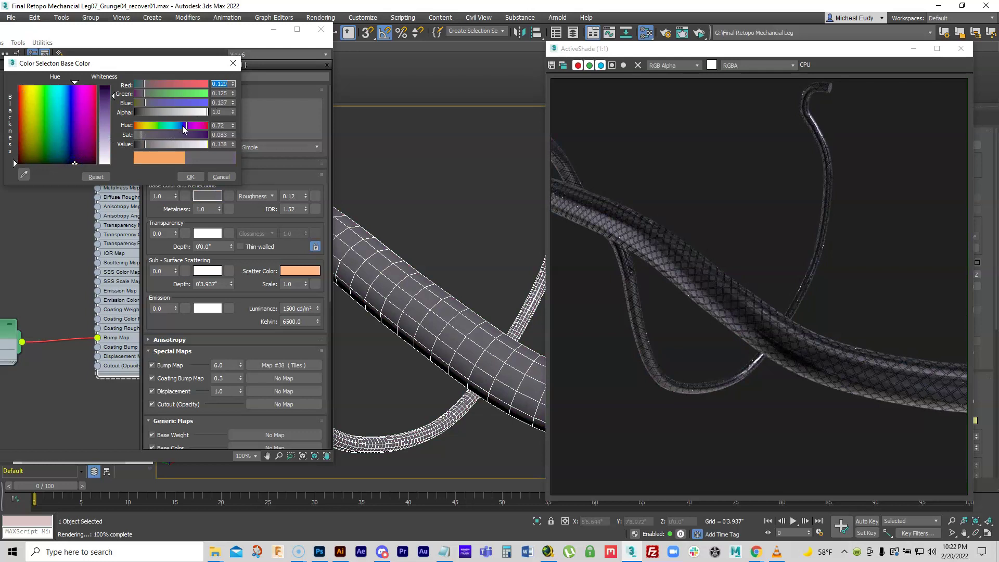
{"action": "left_click_drag", "start_coordinate": [182, 126], "coordinate": [181, 126]}
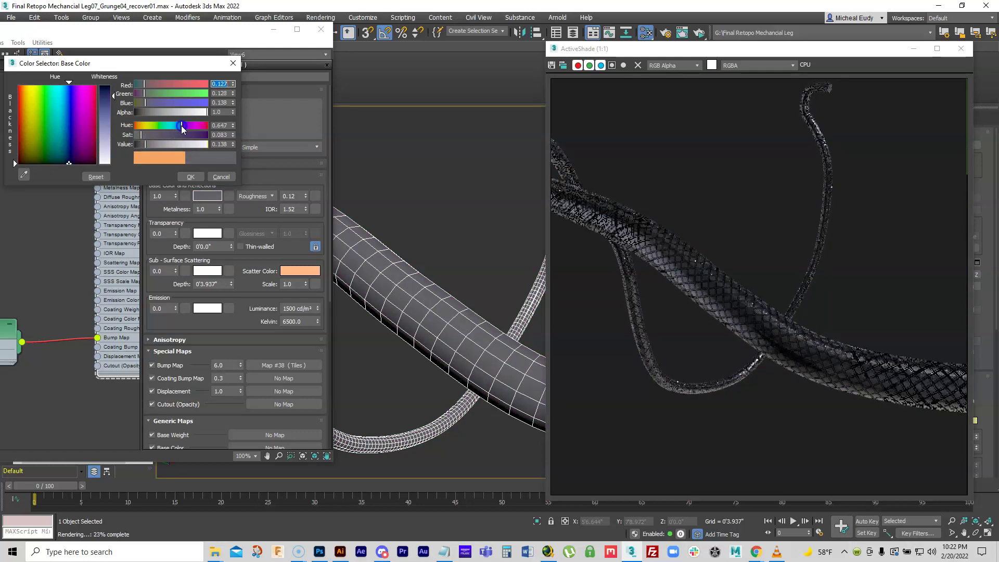
{"action": "left_click", "coordinate": [146, 143]}
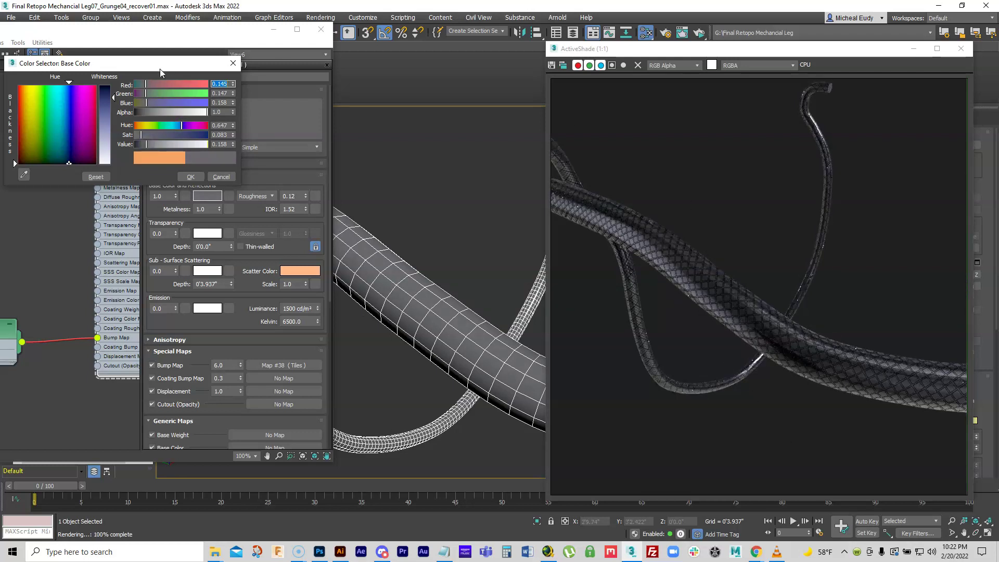
{"action": "left_click", "coordinate": [184, 177]}
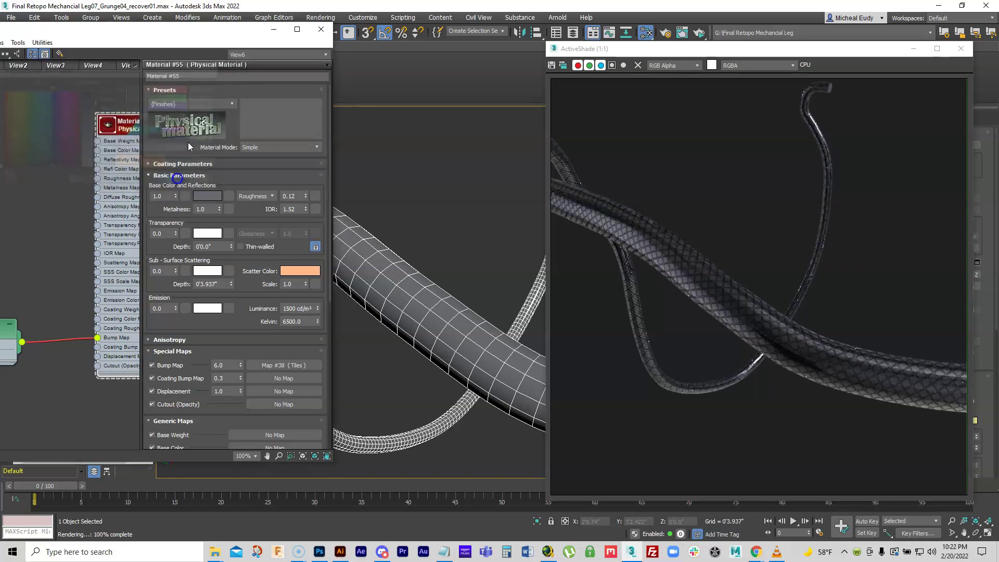
Disconnect the Tiles map from the cable material's Bump Map input and wire the Checker map into it instead
{"action": "left_click_drag", "start_coordinate": [198, 38], "coordinate": [296, 39]}
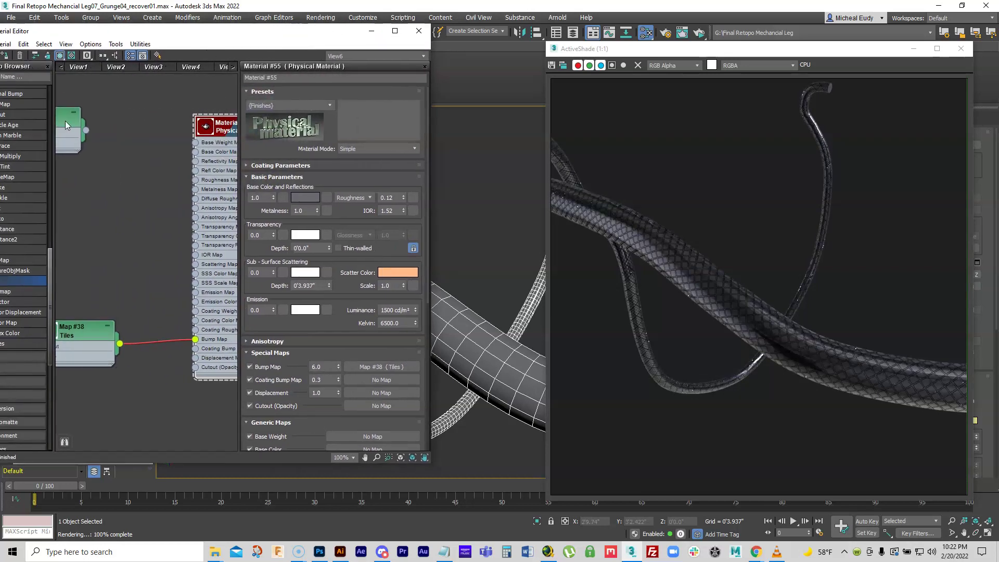
{"action": "left_click_drag", "start_coordinate": [65, 120], "coordinate": [138, 243]}
{"action": "left_click_drag", "start_coordinate": [187, 343], "coordinate": [140, 359]}
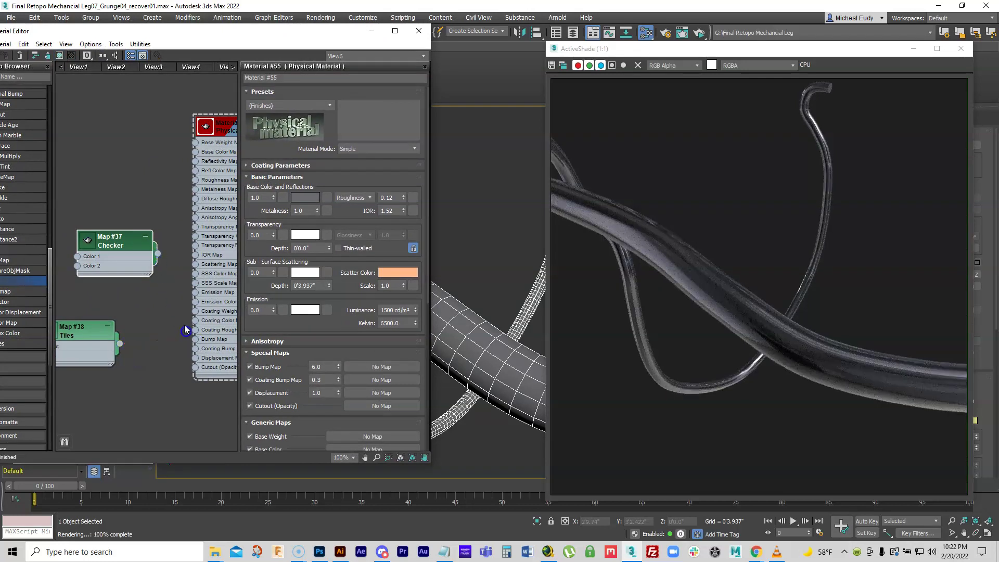
{"action": "left_click_drag", "start_coordinate": [156, 255], "coordinate": [195, 338]}
{"action": "double_click", "coordinate": [130, 247]}
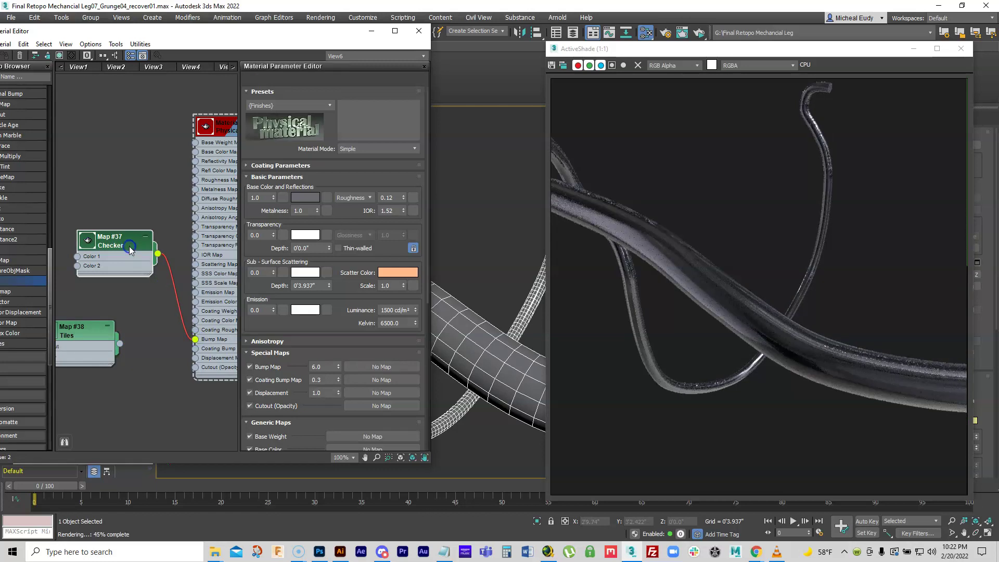
{"action": "double_click", "coordinate": [93, 330]}
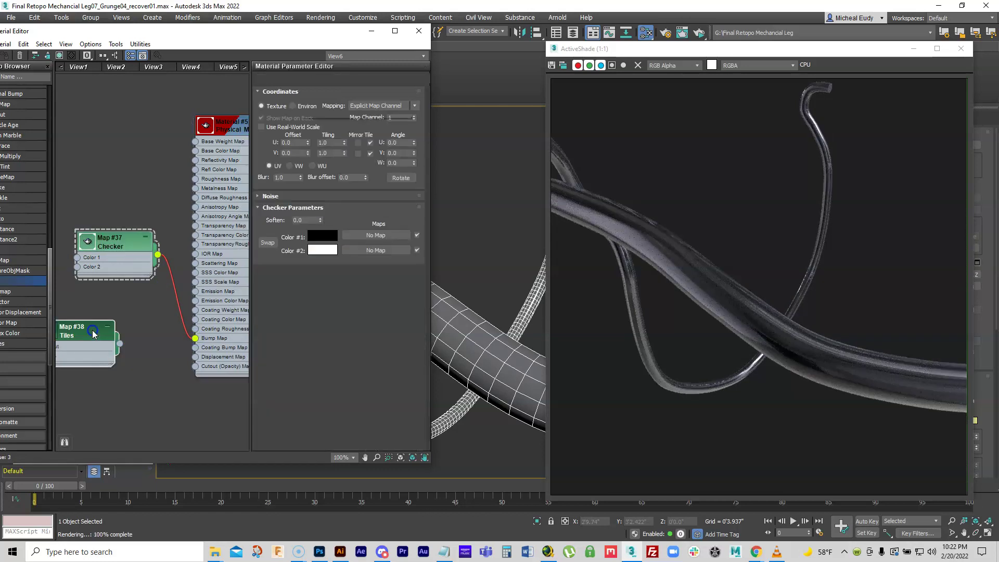
Set the Checker map's U and V tiling to 200 and its W angle to 63
{"action": "double_click", "coordinate": [106, 266]}
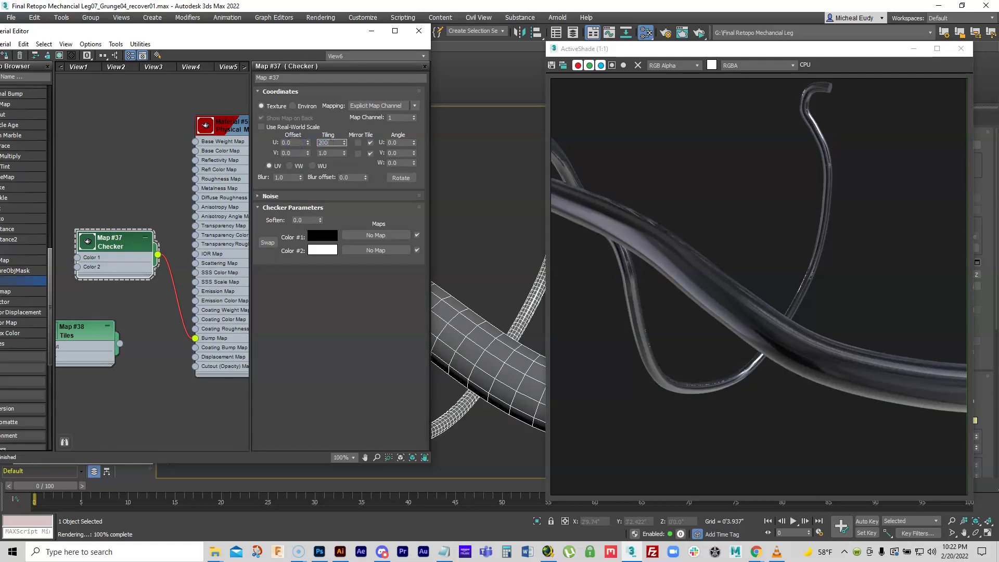
{"action": "type", "text": "200"}
{"action": "key", "text": "Tab"}
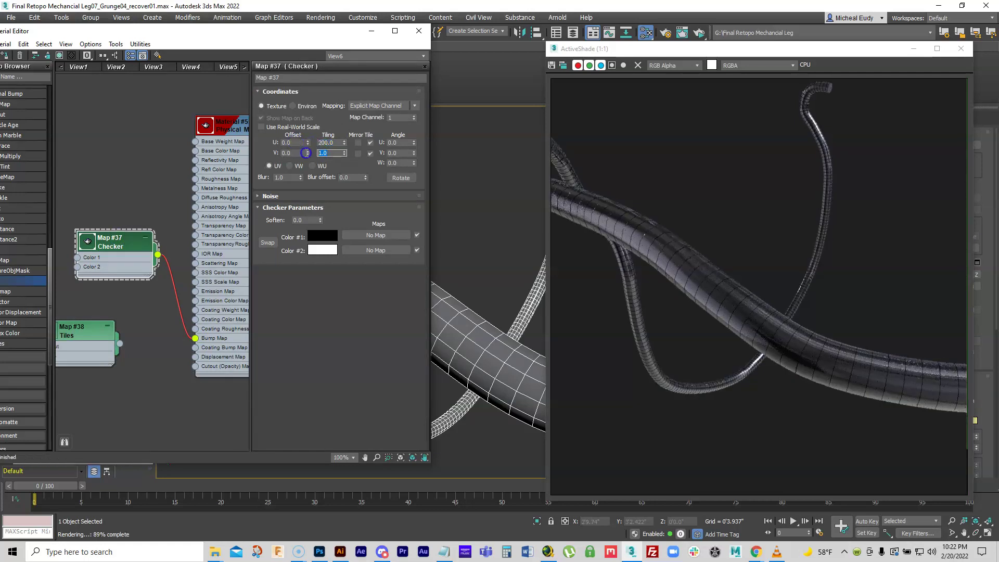
{"action": "type", "text": "200"}
{"action": "key", "text": "Return"}
{"action": "left_click_drag", "start_coordinate": [414, 163], "coordinate": [412, 130]}
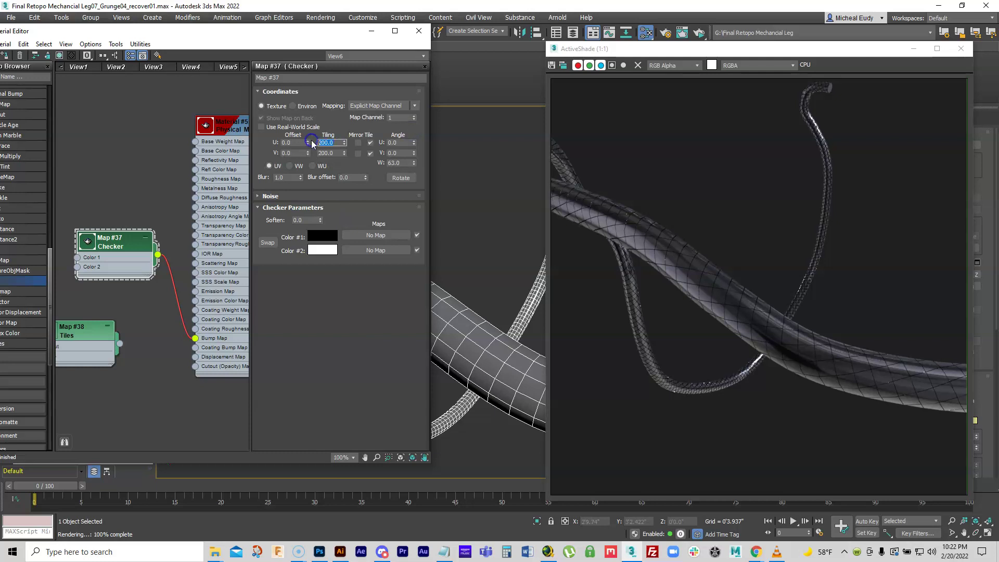
Raise the Checker map's U and V tiling to 300 and compare the bump with its two colors swapped and swapped back
{"action": "type", "text": "300"}
{"action": "key", "text": "Tab"}
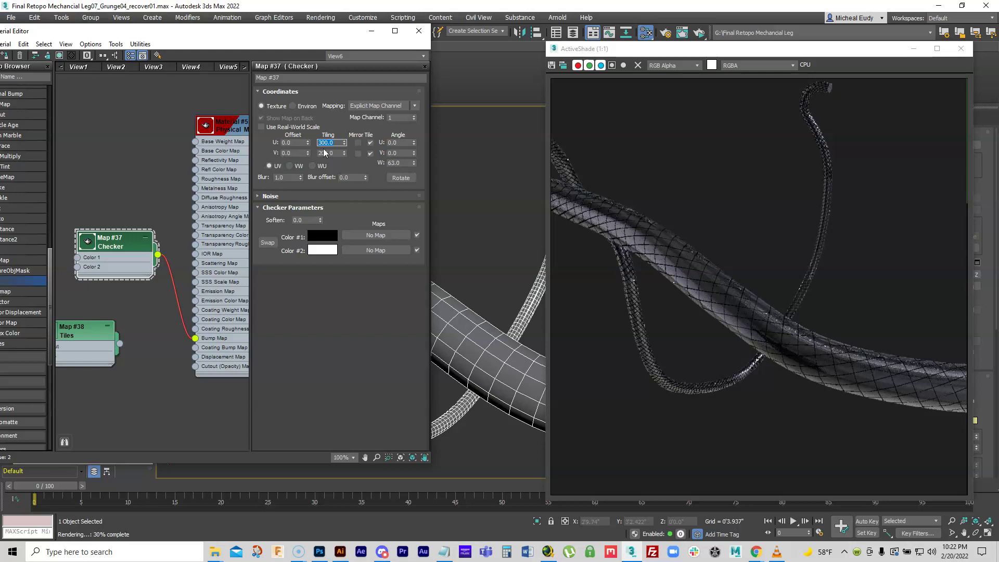
{"action": "type", "text": "300"}
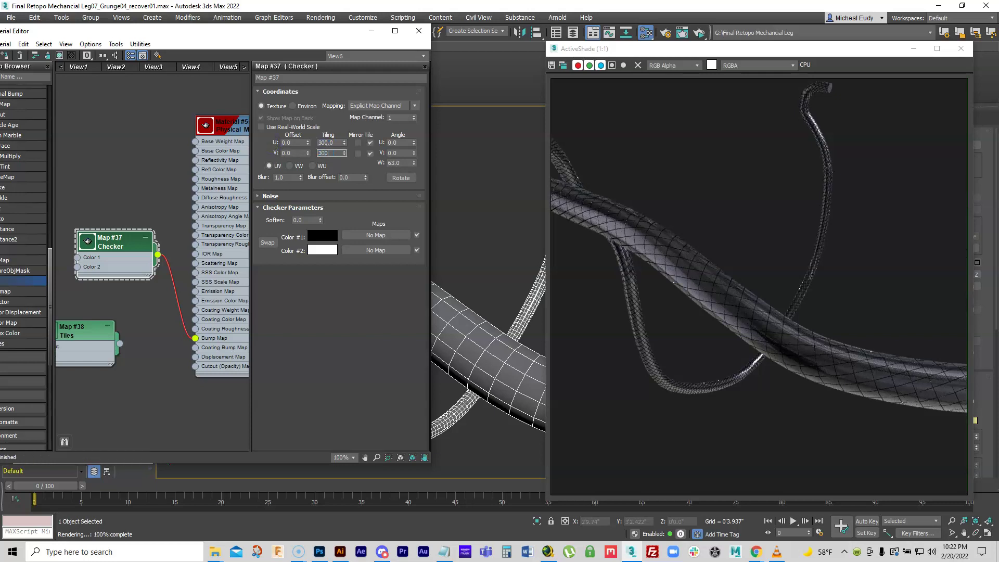
{"action": "key", "text": "Return"}
{"action": "left_click", "coordinate": [269, 243]}
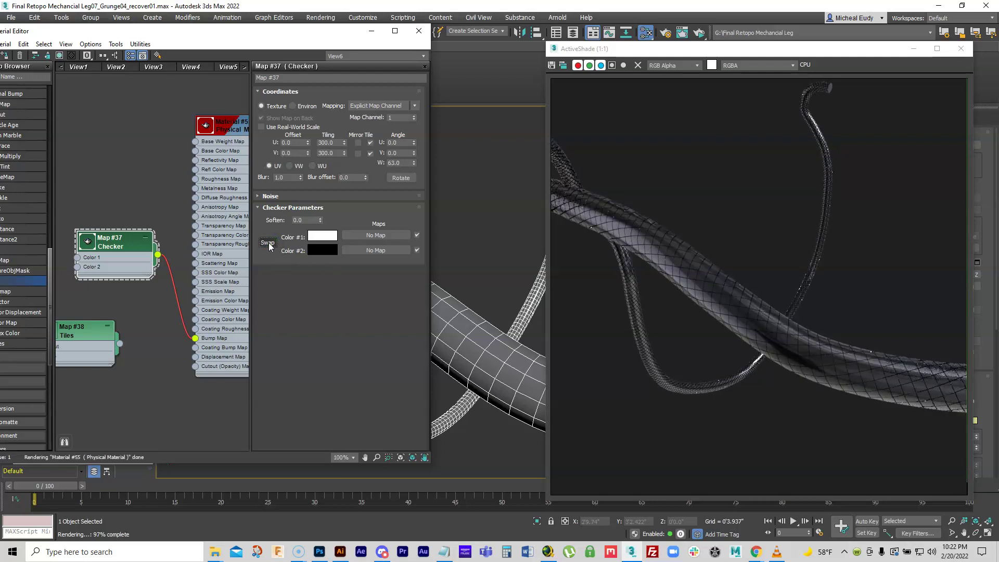
{"action": "left_click", "coordinate": [270, 245]}
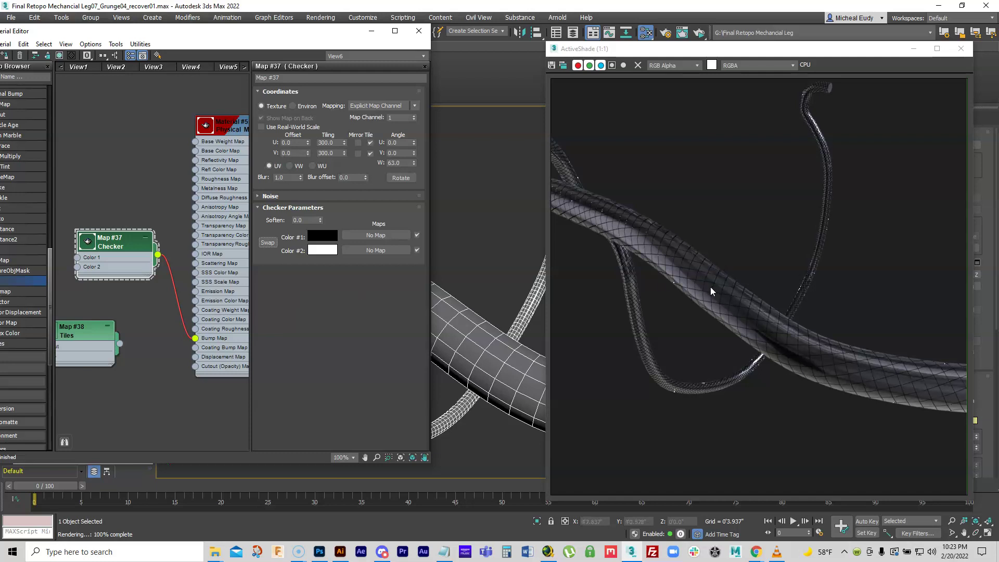
Reconnect the Tiles map to the material's Bump Map input and, after trying 5.1, set both grout gaps to 0.8
{"action": "left_click_drag", "start_coordinate": [119, 343], "coordinate": [196, 339]}
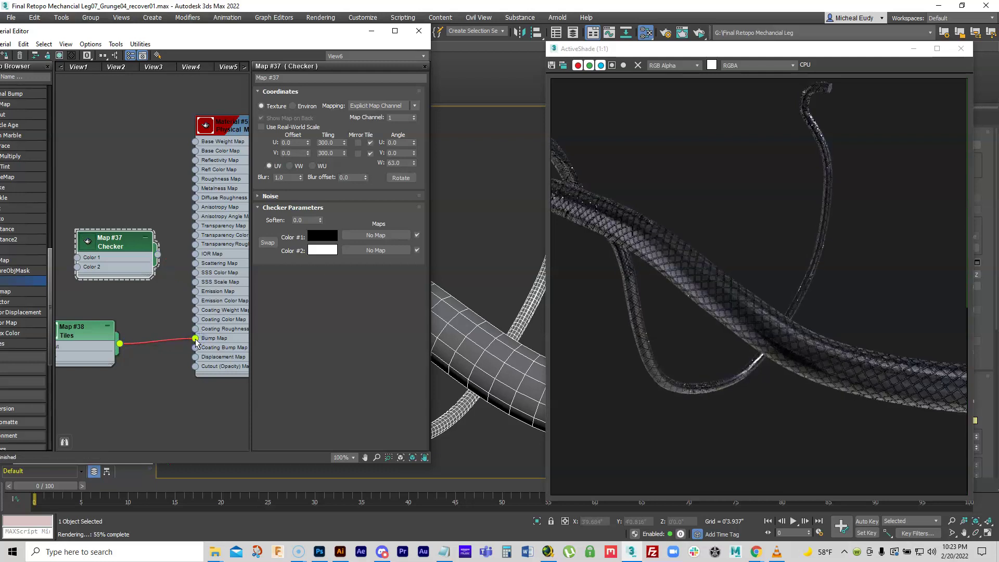
{"action": "left_click", "coordinate": [75, 330]}
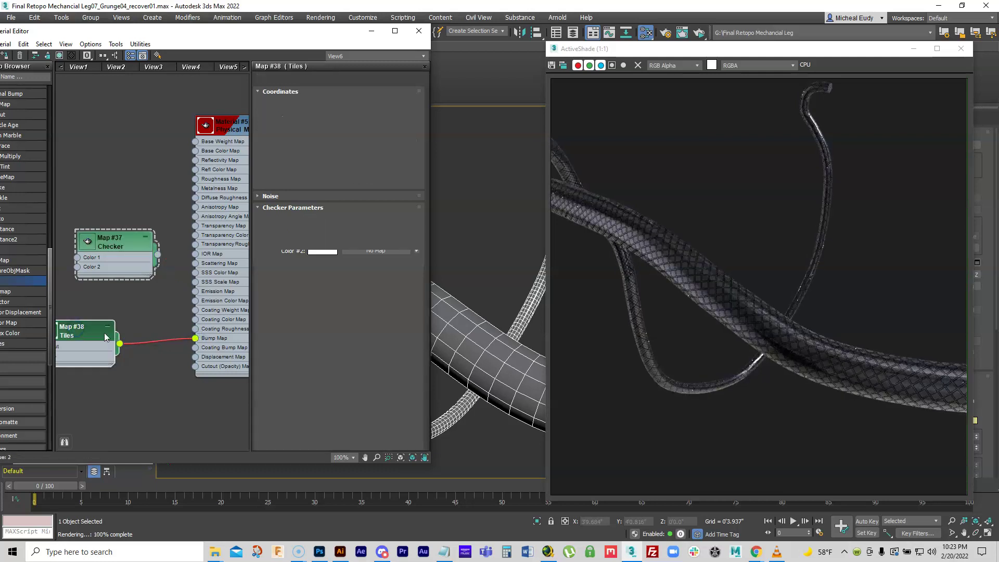
{"action": "left_click_drag", "start_coordinate": [270, 346], "coordinate": [278, 304]}
{"action": "left_click_drag", "start_coordinate": [333, 326], "coordinate": [334, 307]}
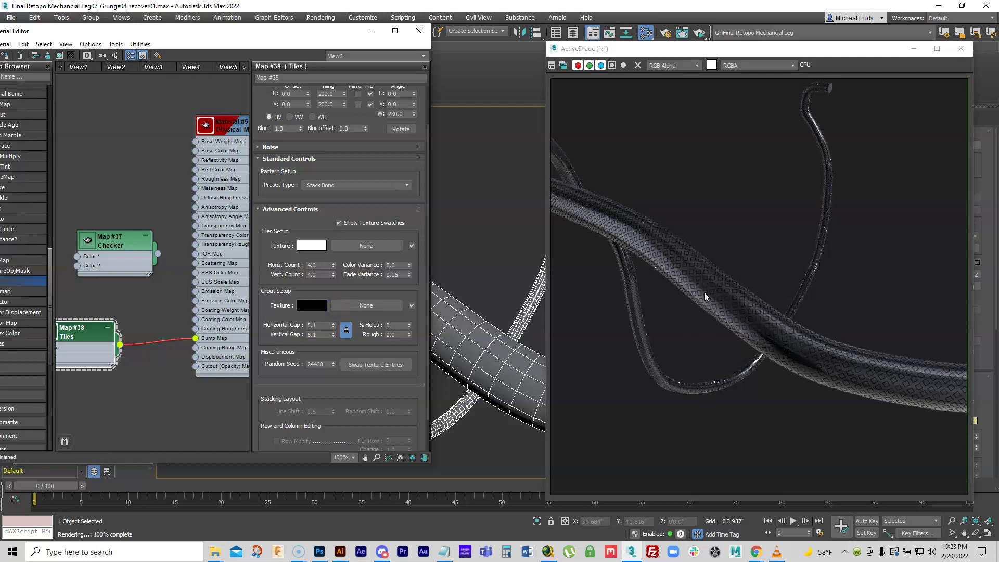
{"action": "left_click_drag", "start_coordinate": [334, 327], "coordinate": [333, 345]}
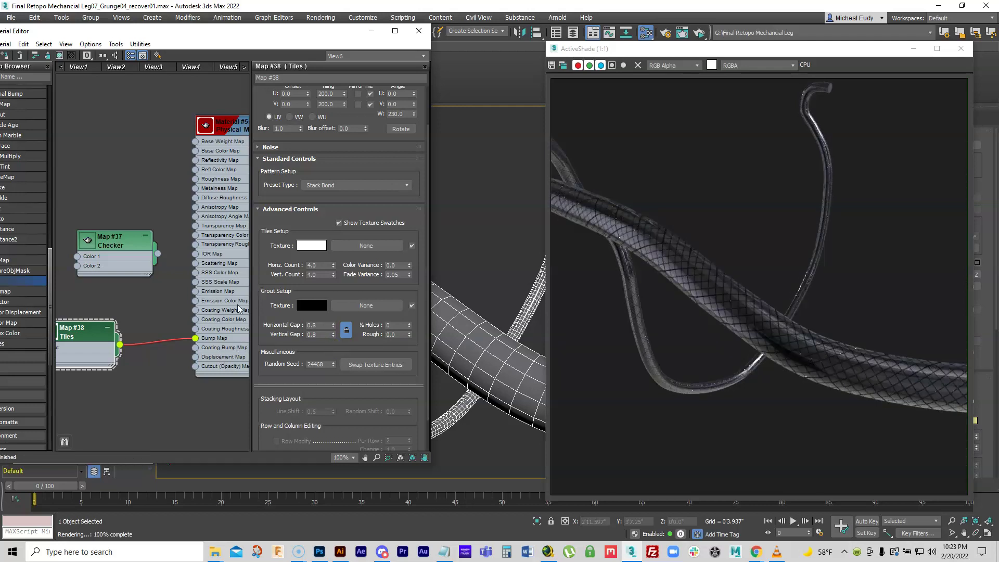
{"action": "scroll", "coordinate": [208, 300], "scroll_direction": "down", "scroll_amount": 1}
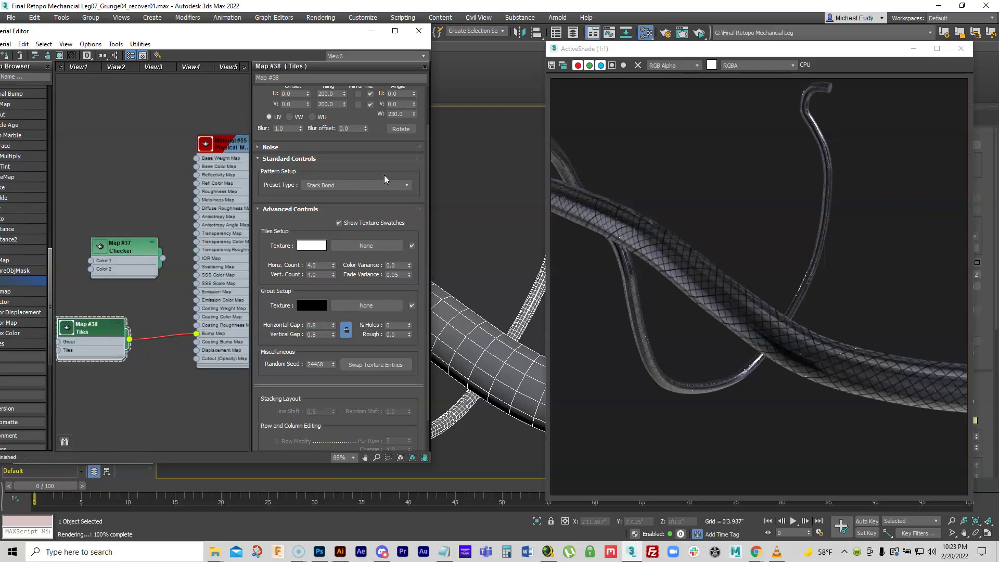
Close the material editor and examine the woven pattern along the whole Metal Cable in the ActiveShade render
{"action": "left_click_drag", "start_coordinate": [572, 53], "coordinate": [538, 35]}
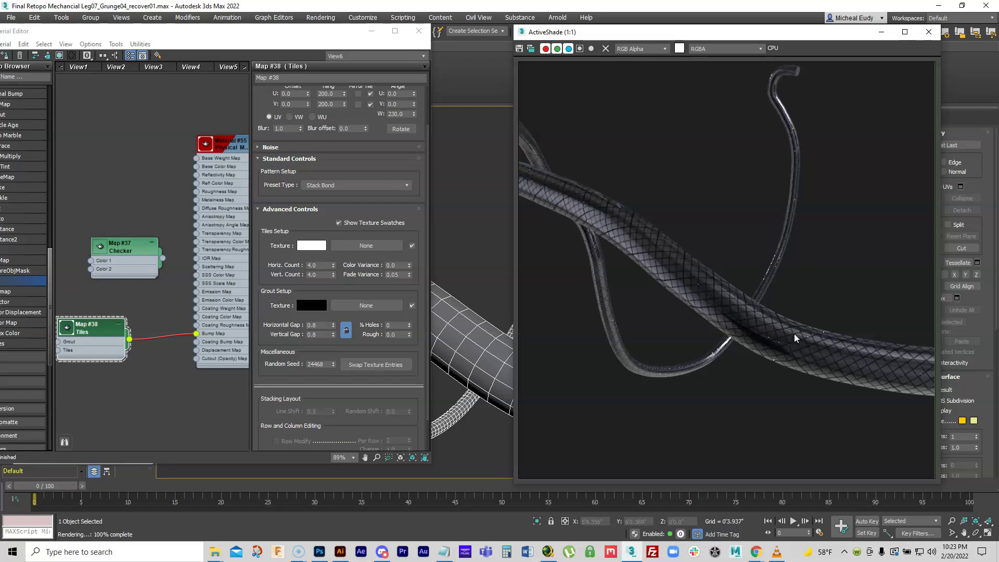
{"action": "left_click_drag", "start_coordinate": [352, 41], "coordinate": [156, 236]}
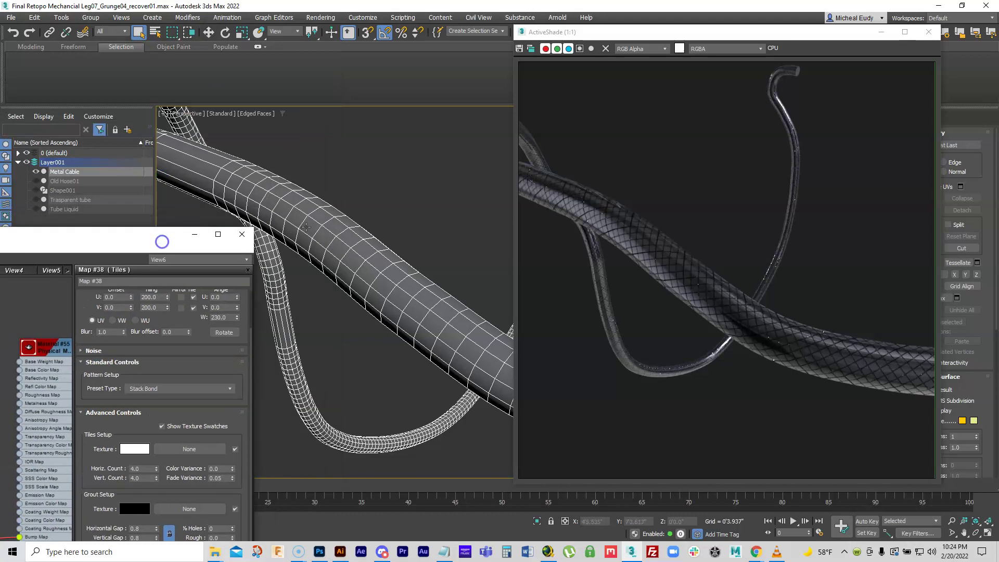
{"action": "scroll", "coordinate": [332, 240], "scroll_direction": "down", "scroll_amount": 2}
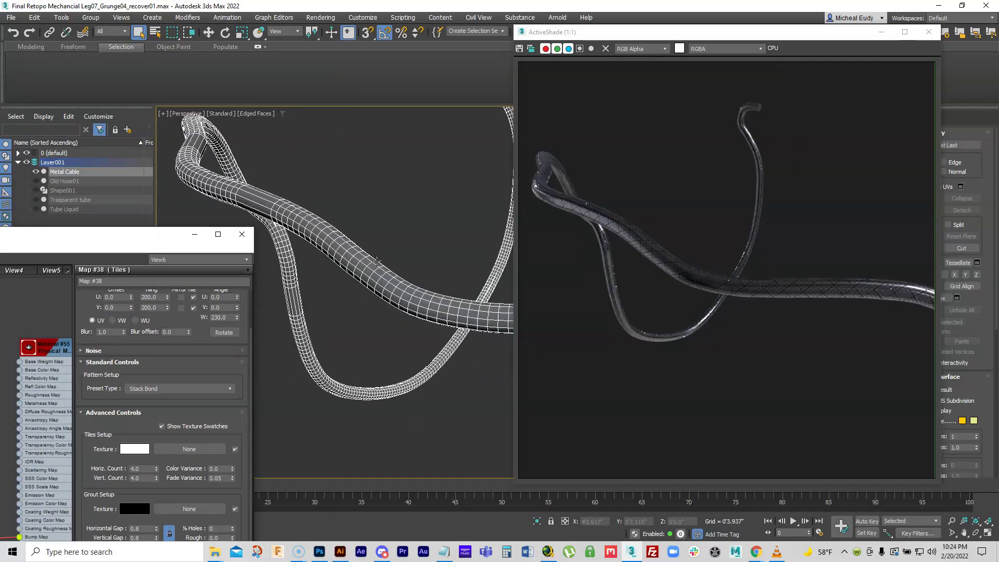
{"action": "left_click_drag", "start_coordinate": [174, 244], "coordinate": [410, 65]}
{"action": "left_click", "coordinate": [484, 61]}
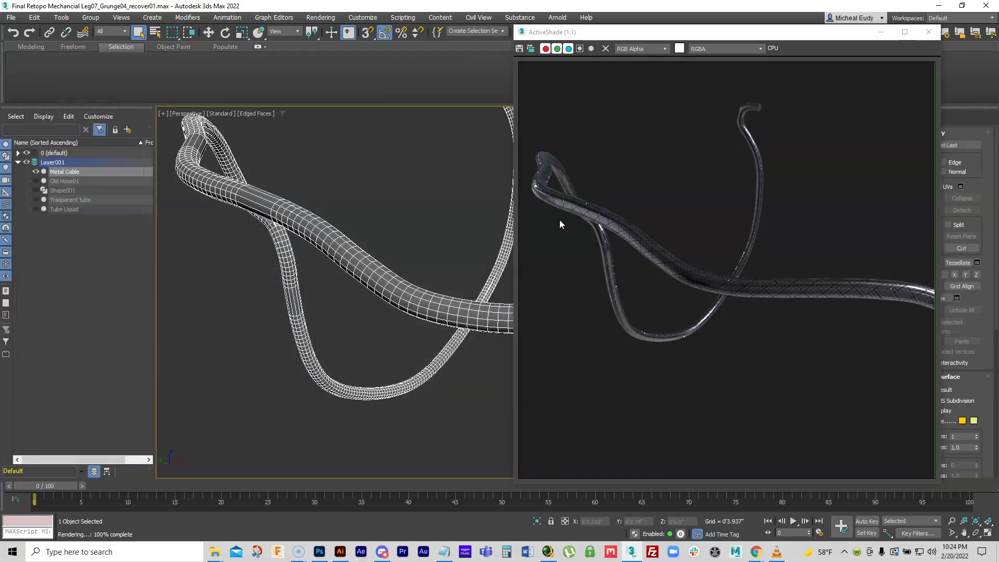
{"action": "right_click", "coordinate": [632, 216]}
{"action": "left_click", "coordinate": [469, 56]}
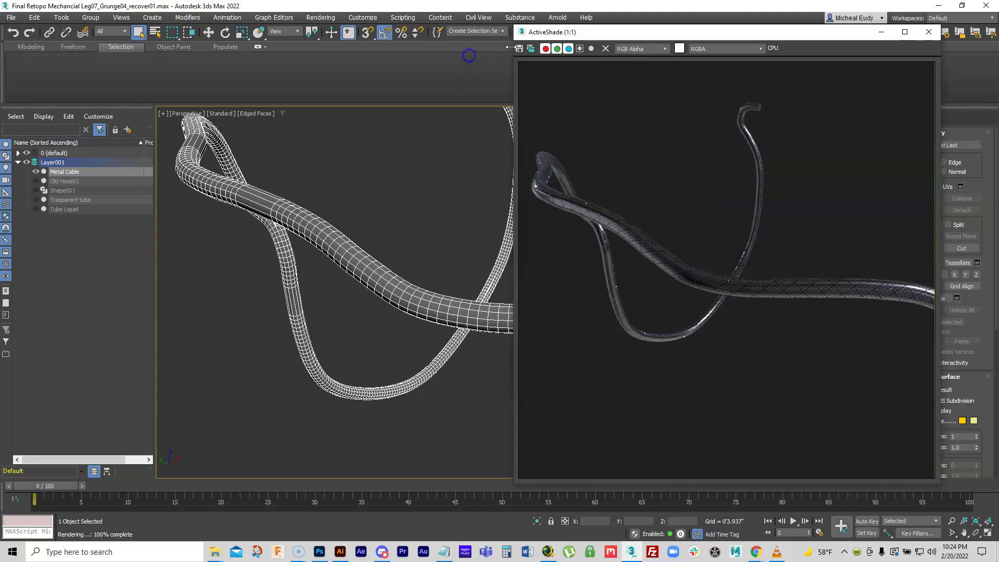
Unhide all objects, then hide Tube Liquid, Trasparent tube, Shape001 and Old Hose01 so only Metal Cable shows in Layer001
{"action": "left_click_drag", "start_coordinate": [542, 33], "coordinate": [715, 40]}
{"action": "right_click", "coordinate": [402, 169]}
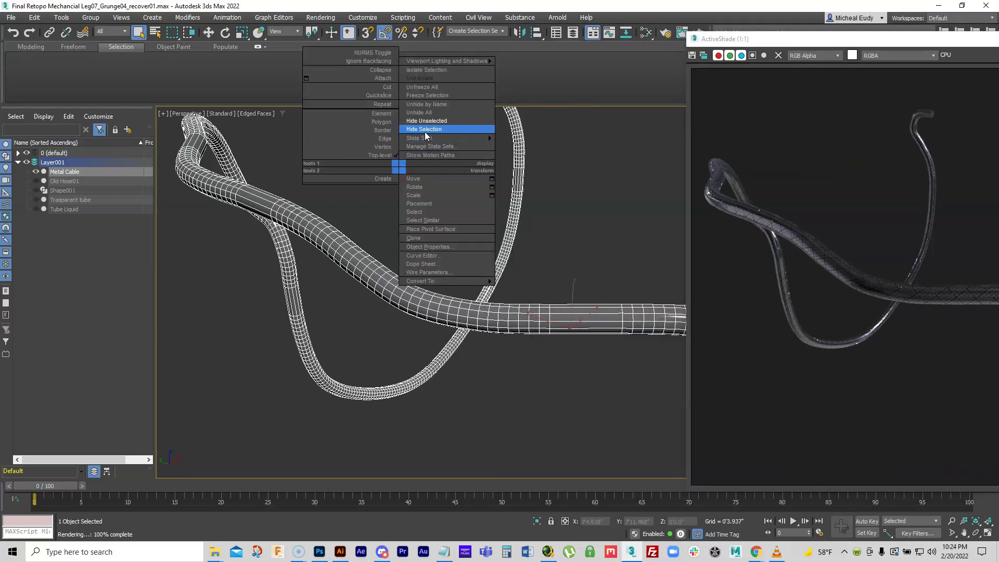
{"action": "left_click", "coordinate": [420, 113]}
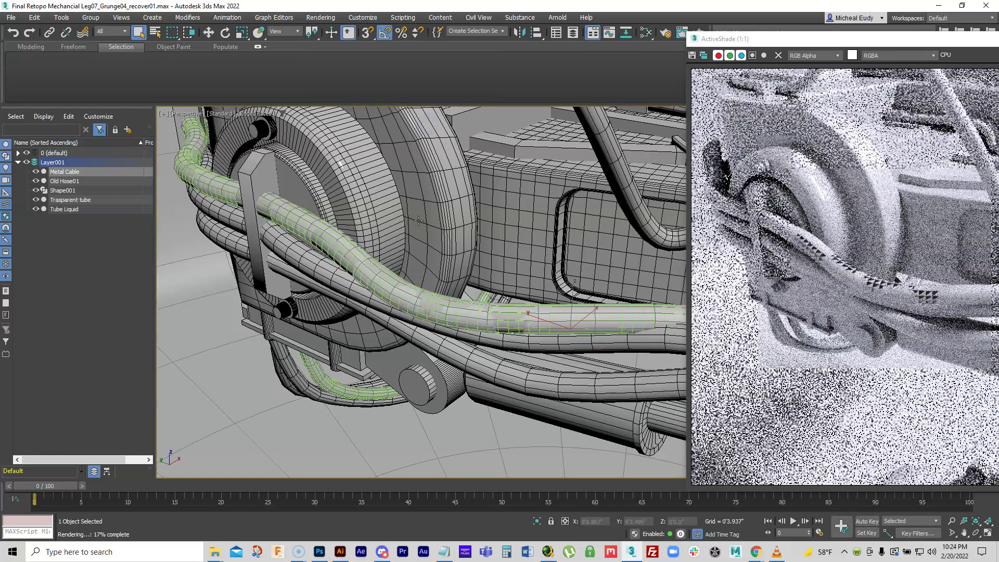
{"action": "left_click", "coordinate": [36, 209]}
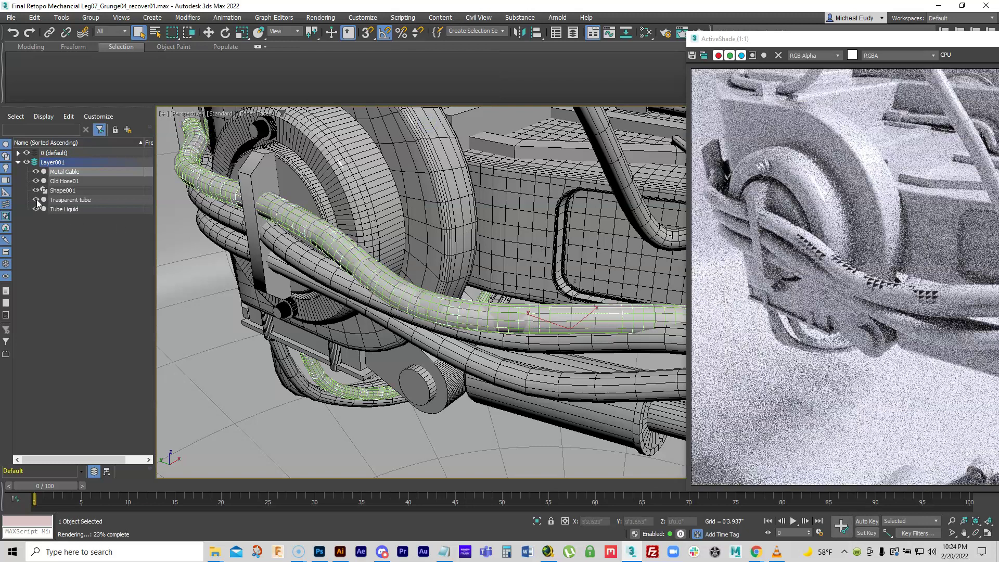
{"action": "left_click", "coordinate": [36, 199]}
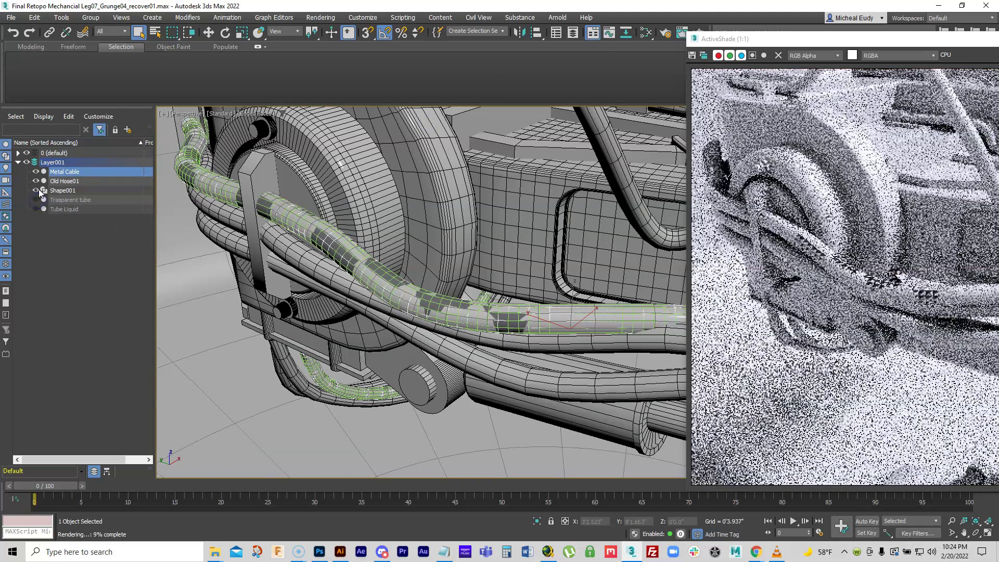
{"action": "left_click", "coordinate": [38, 189]}
{"action": "left_click", "coordinate": [36, 182]}
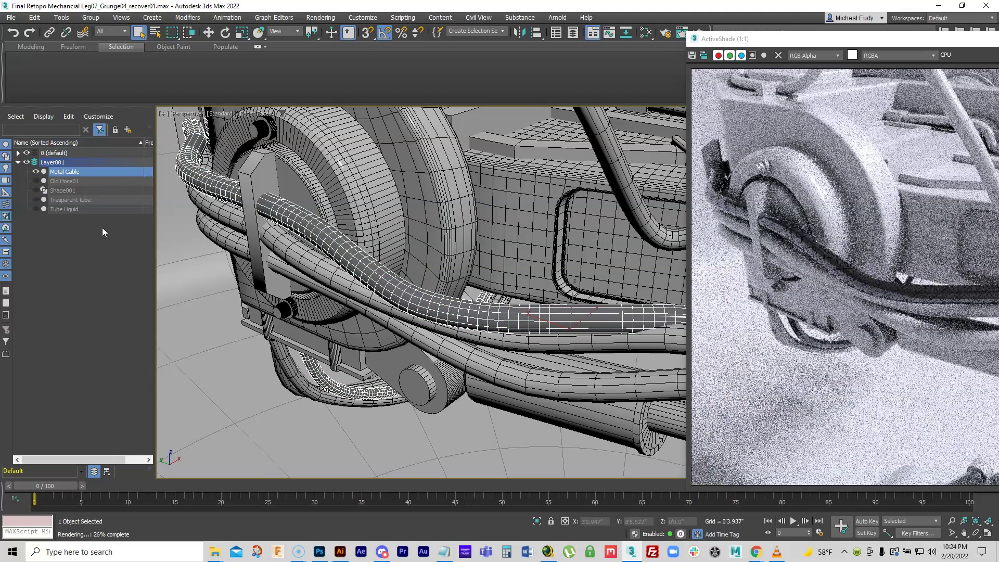
Move the ActiveShade render clear of the workspace and reopen the Slate Material Editor beside it
{"action": "left_click_drag", "start_coordinate": [780, 46], "coordinate": [432, 52]}
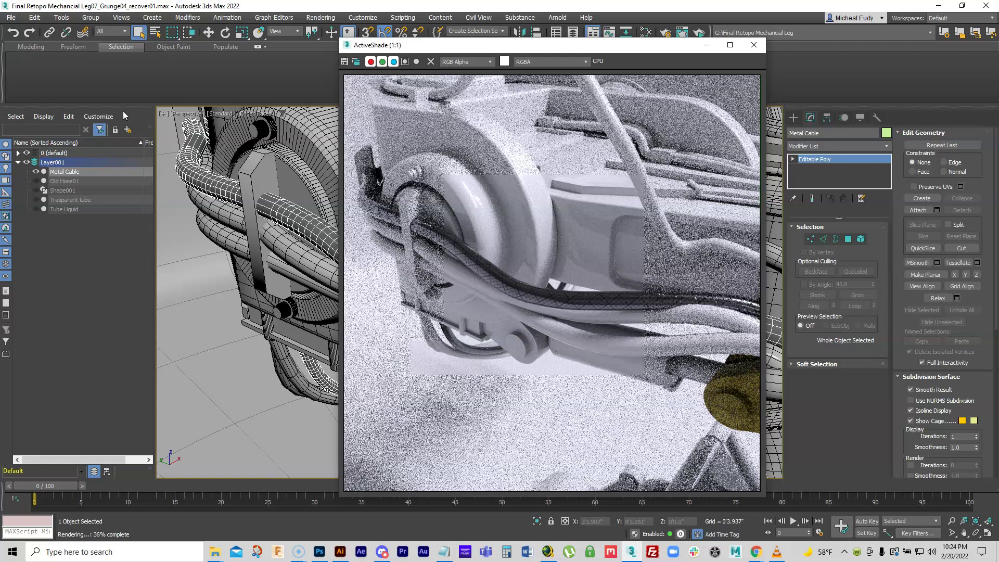
{"action": "left_click_drag", "start_coordinate": [418, 53], "coordinate": [537, 58]}
{"action": "left_click", "coordinate": [645, 32]}
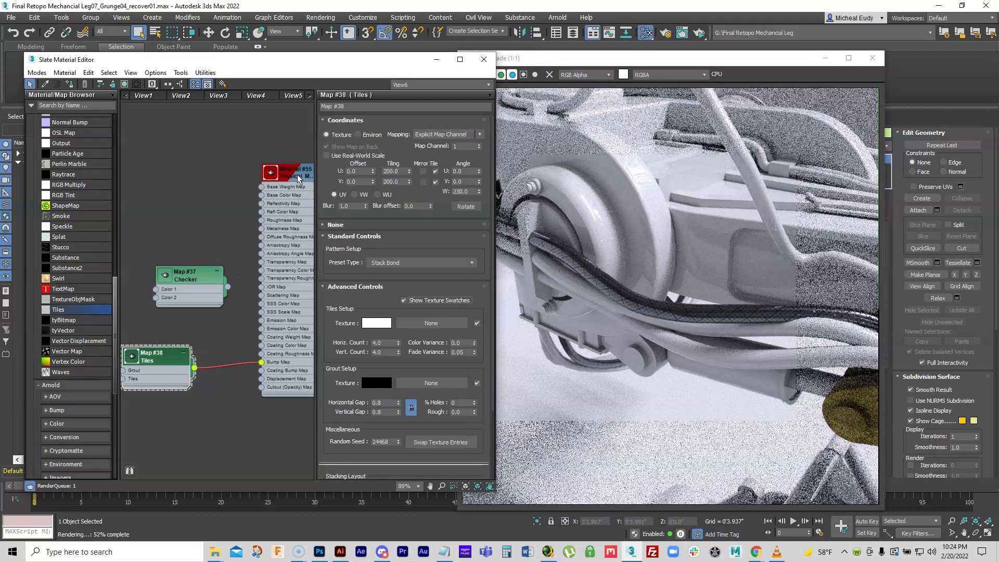
Switch the cable's Physical Material to Advanced mode, then set reflection weight to 0.97 and reflection roughness to 0.34 after trying 0.65
{"action": "double_click", "coordinate": [278, 199]}
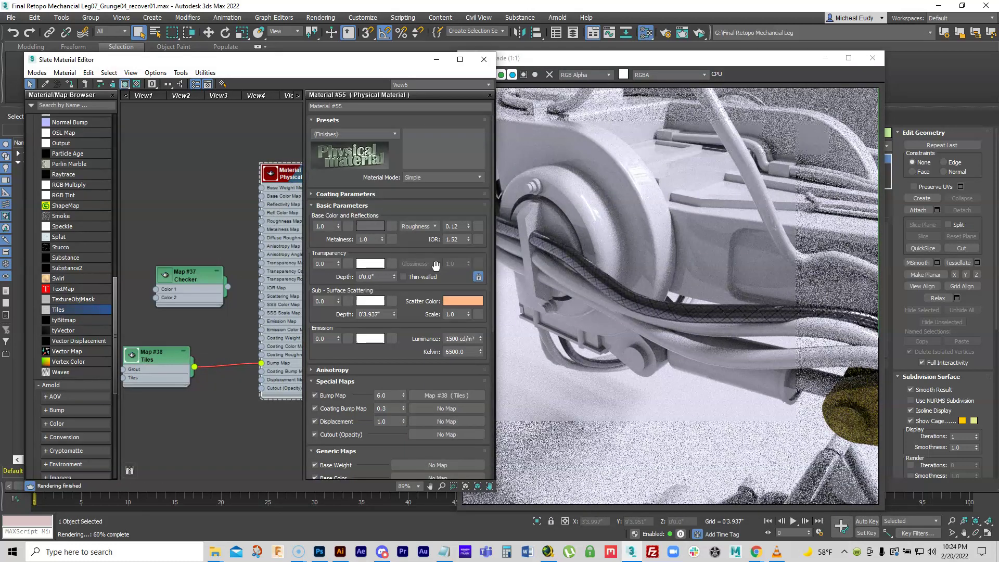
{"action": "left_click", "coordinate": [436, 179]}
{"action": "left_click", "coordinate": [431, 195]}
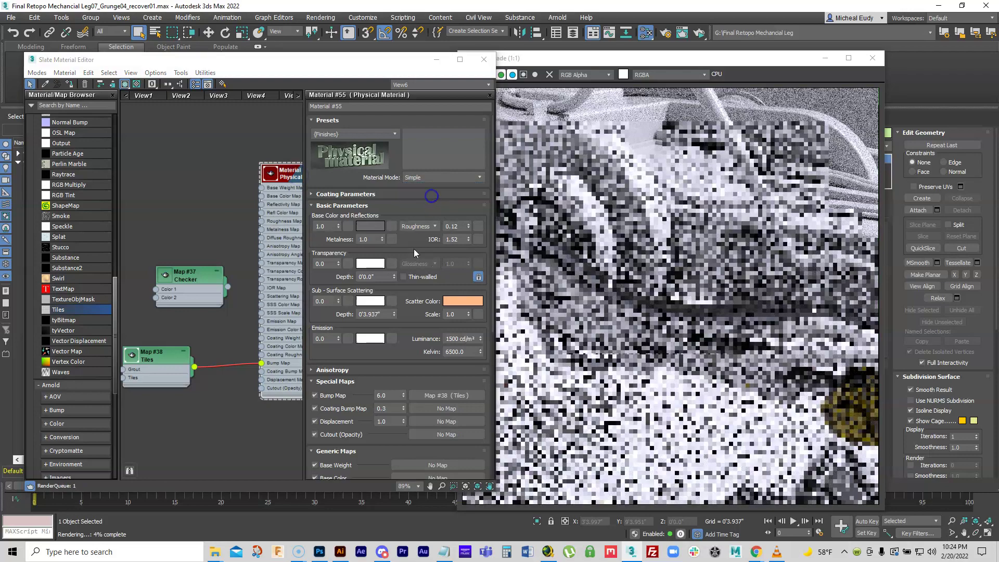
{"action": "double_click", "coordinate": [450, 251]}
{"action": "type", "text": "0.65"}
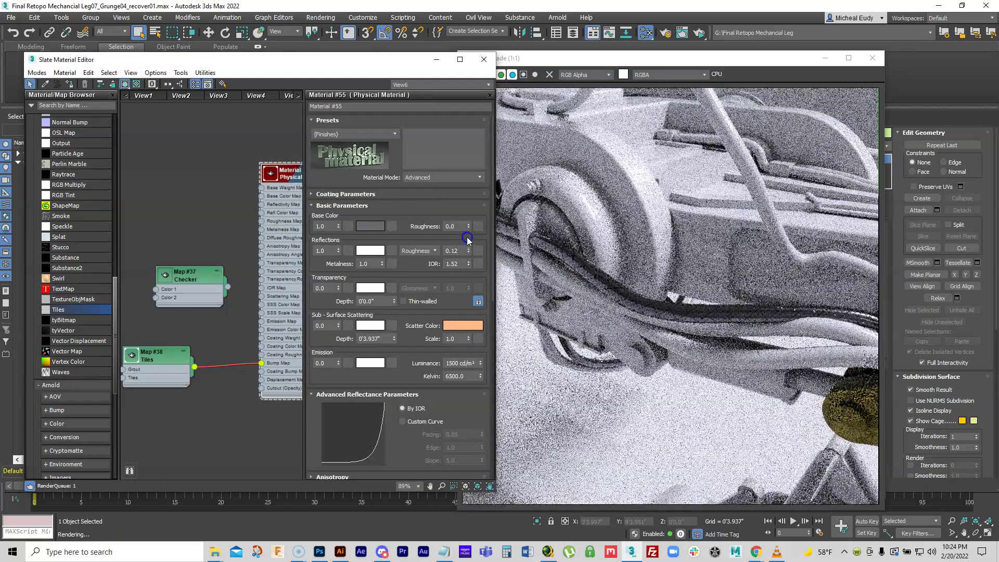
{"action": "key", "text": "Return"}
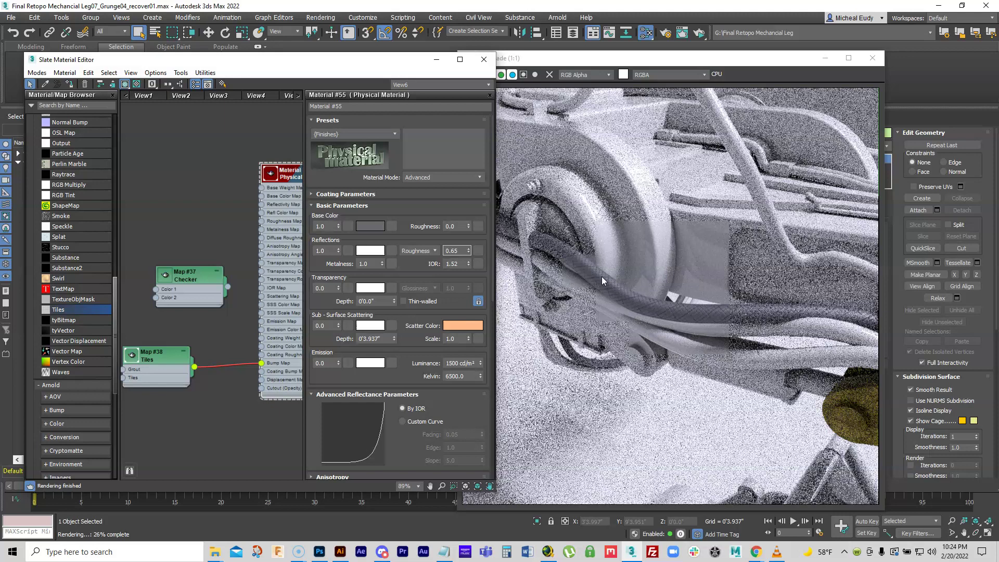
{"action": "left_click_drag", "start_coordinate": [336, 252], "coordinate": [337, 255]}
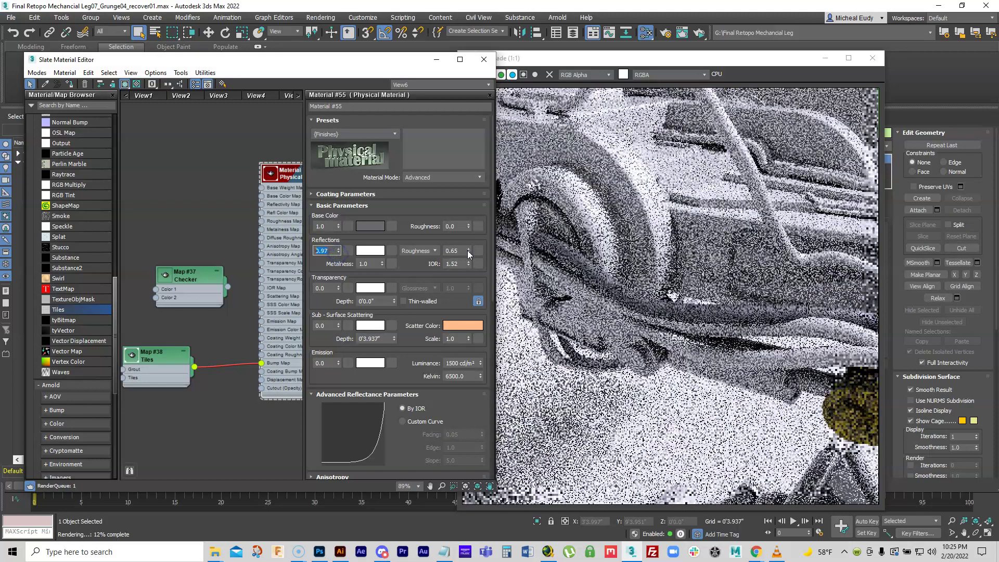
{"action": "left_click_drag", "start_coordinate": [468, 251], "coordinate": [468, 264]}
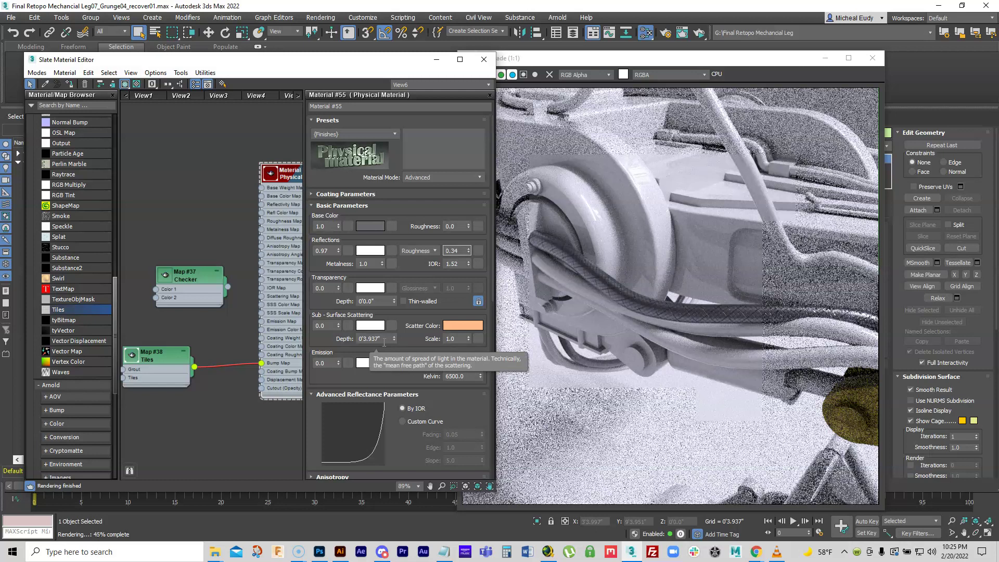
Move the material editor off the viewport, zoom in on the Metal Cable to examine its weave in the render, and bring the editor back
{"action": "left_click_drag", "start_coordinate": [407, 60], "coordinate": [327, 60]}
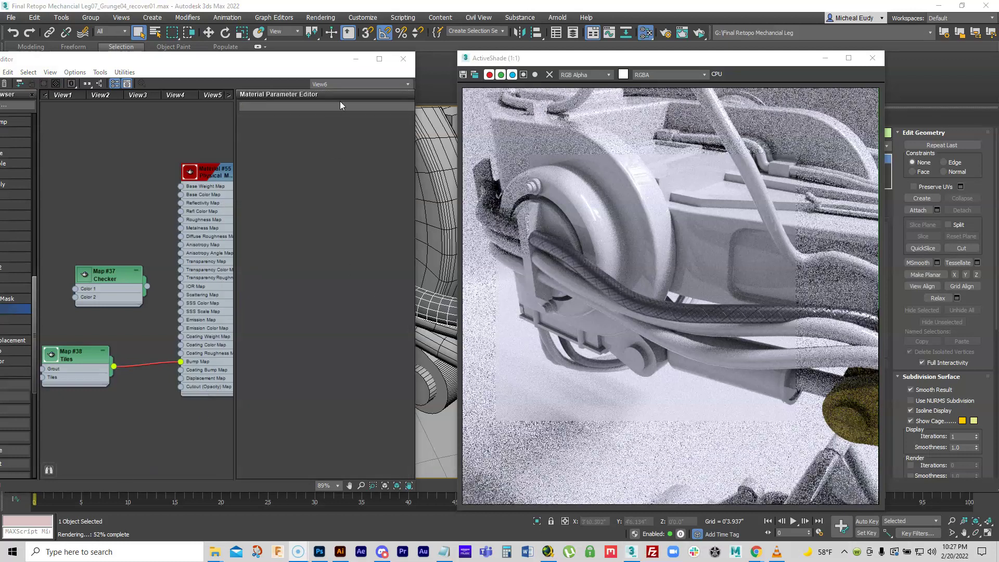
{"action": "left_click_drag", "start_coordinate": [333, 66], "coordinate": [314, 287]}
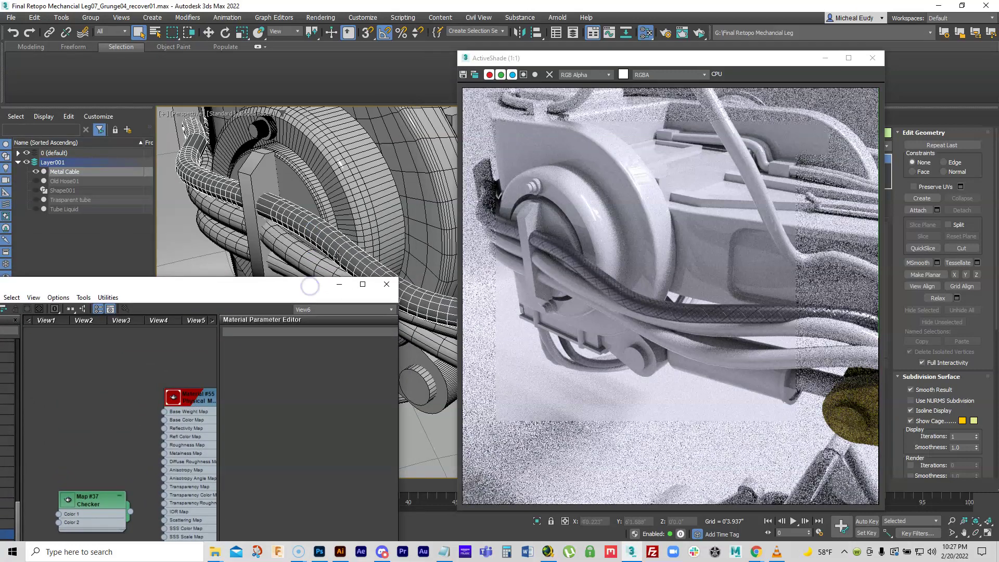
{"action": "scroll", "coordinate": [337, 254], "scroll_direction": "up", "scroll_amount": 2}
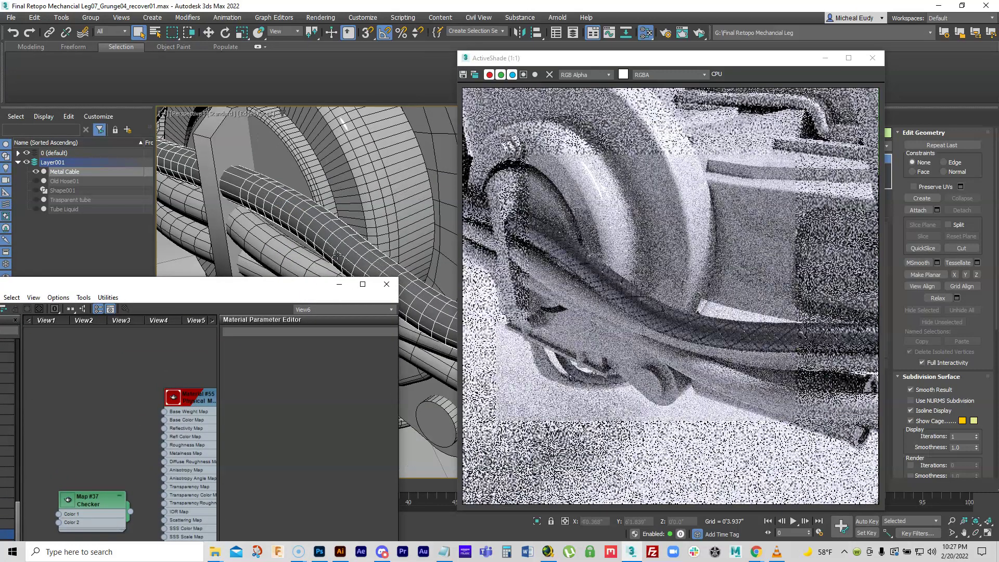
{"action": "scroll", "coordinate": [337, 254], "scroll_direction": "up", "scroll_amount": 2}
{"action": "scroll", "coordinate": [338, 255], "scroll_direction": "down", "scroll_amount": 3}
{"action": "left_click_drag", "start_coordinate": [312, 284], "coordinate": [275, 97]}
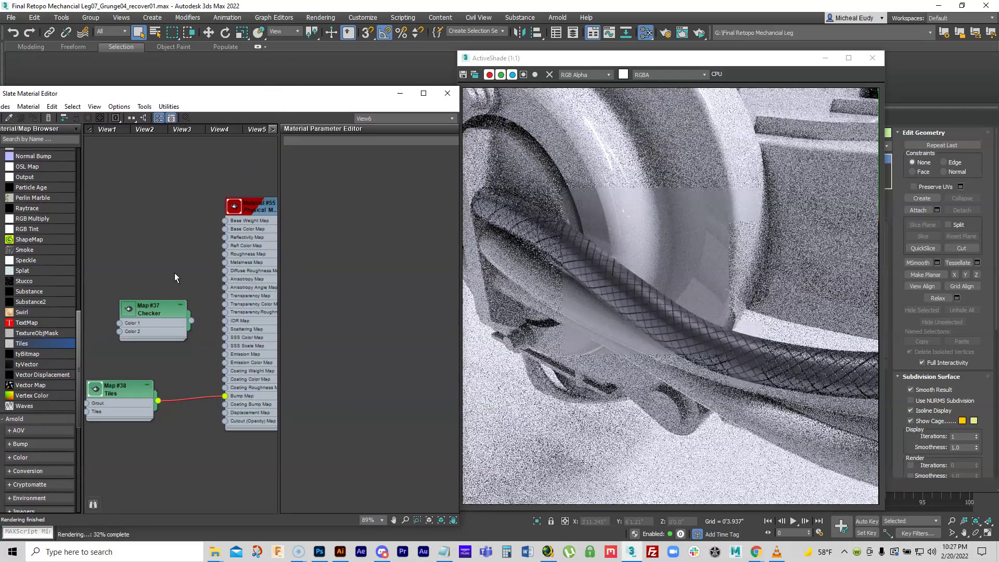
Add a Mix map to the Base Color Map input of Material #55 and open its parameters
{"action": "left_click_drag", "start_coordinate": [225, 229], "coordinate": [149, 234]}
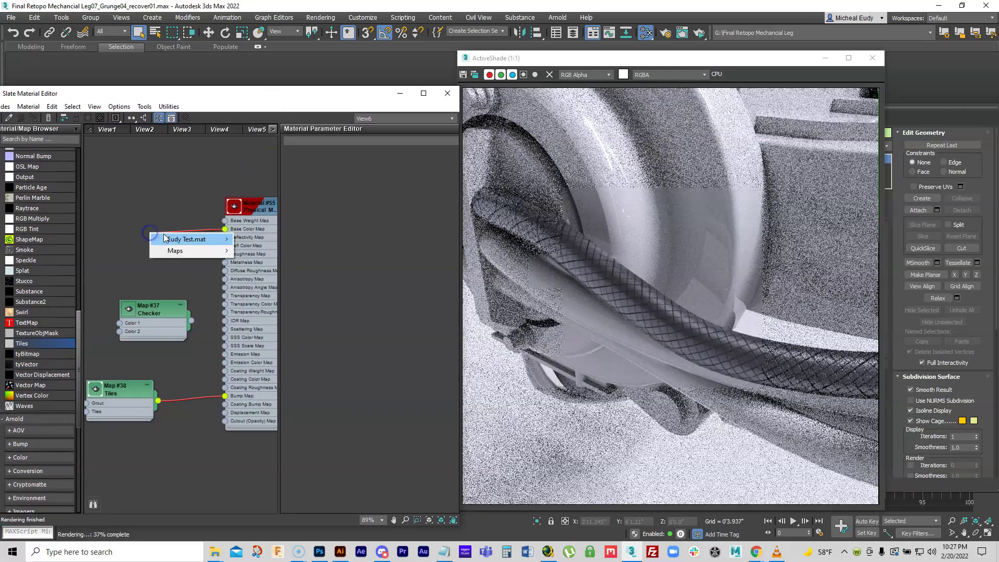
{"action": "mouse_move", "coordinate": [172, 254]}
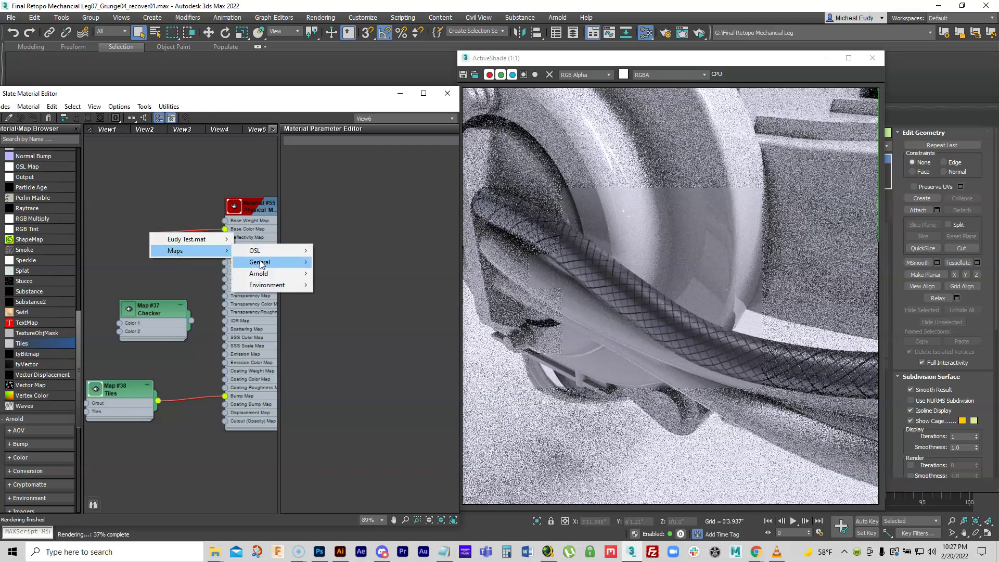
{"action": "mouse_move", "coordinate": [268, 260]}
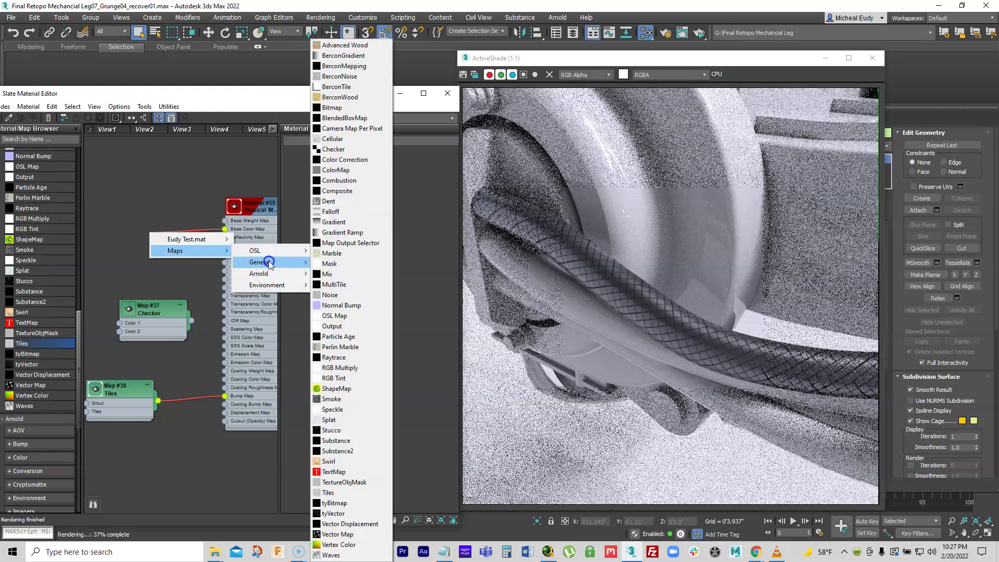
{"action": "left_click", "coordinate": [327, 274]}
{"action": "double_click", "coordinate": [143, 226]}
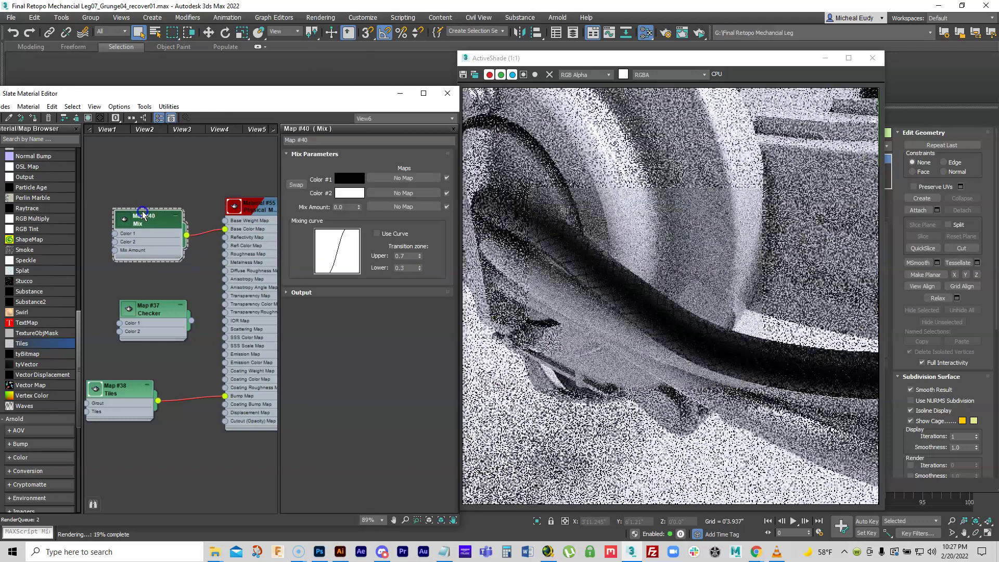
Copy the base color of Material #55 into Color #1 of the Mix map
{"action": "double_click", "coordinate": [261, 220]}
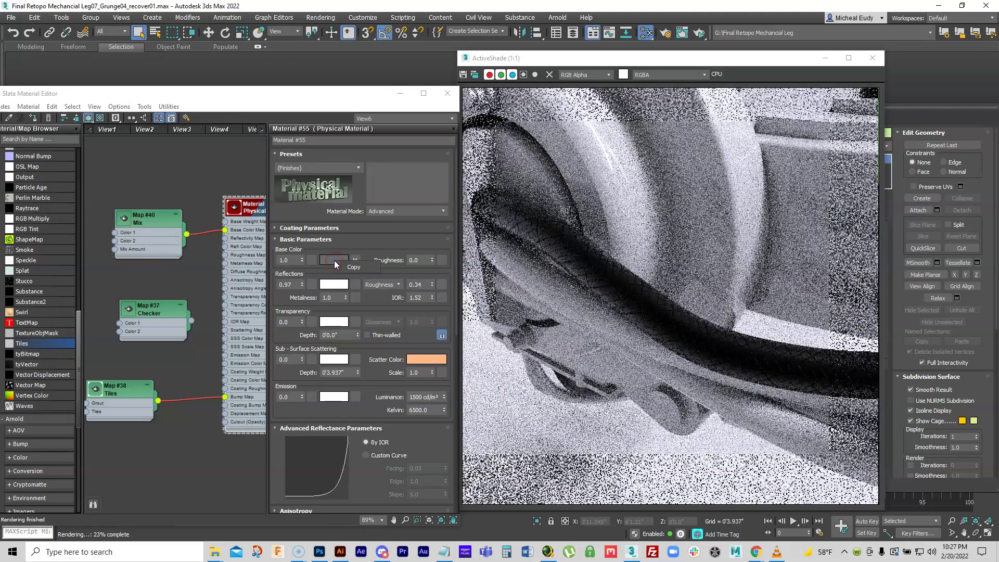
{"action": "right_click", "coordinate": [334, 260]}
{"action": "left_click", "coordinate": [352, 268]}
{"action": "double_click", "coordinate": [148, 220]}
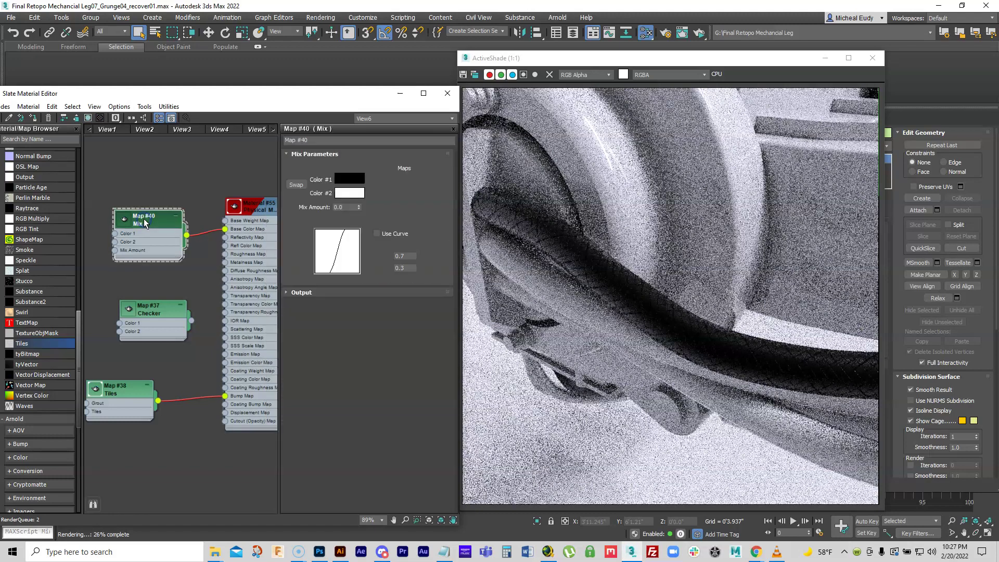
{"action": "right_click", "coordinate": [346, 178]}
{"action": "left_click", "coordinate": [359, 191]}
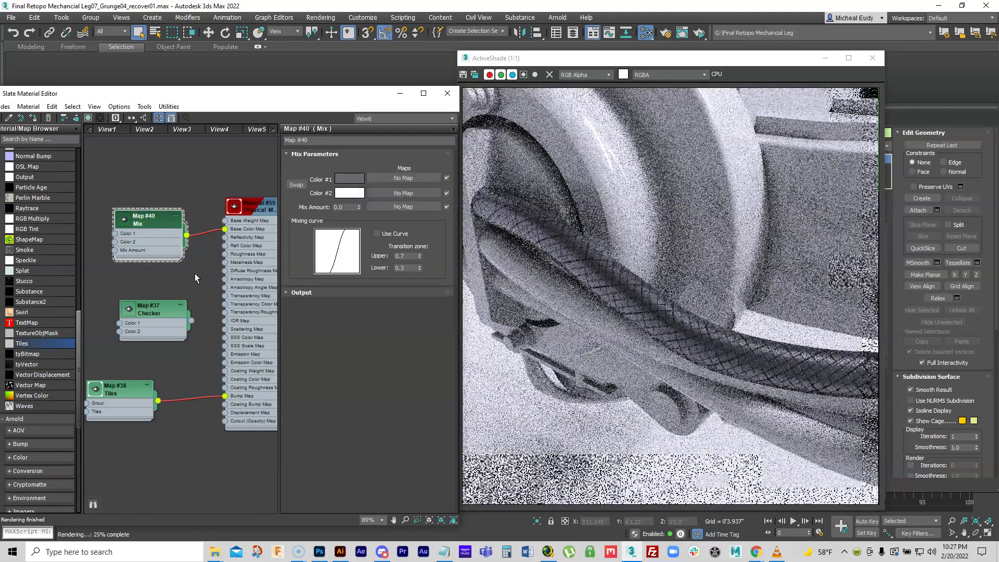
Set Color #2 of the Mix map to a brown with RGB 91, 48, 13
{"action": "left_click", "coordinate": [350, 194]}
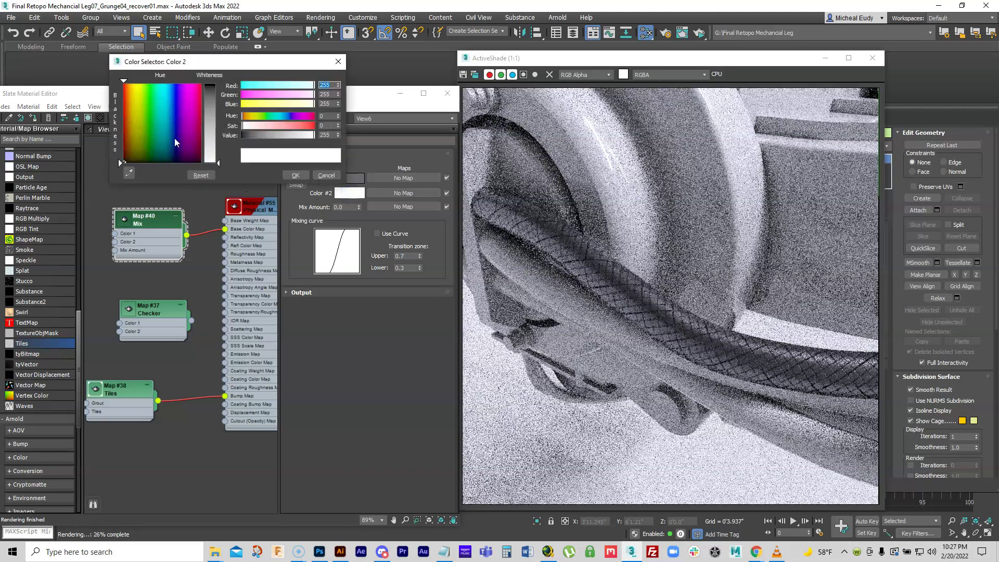
{"action": "left_click", "coordinate": [128, 155]}
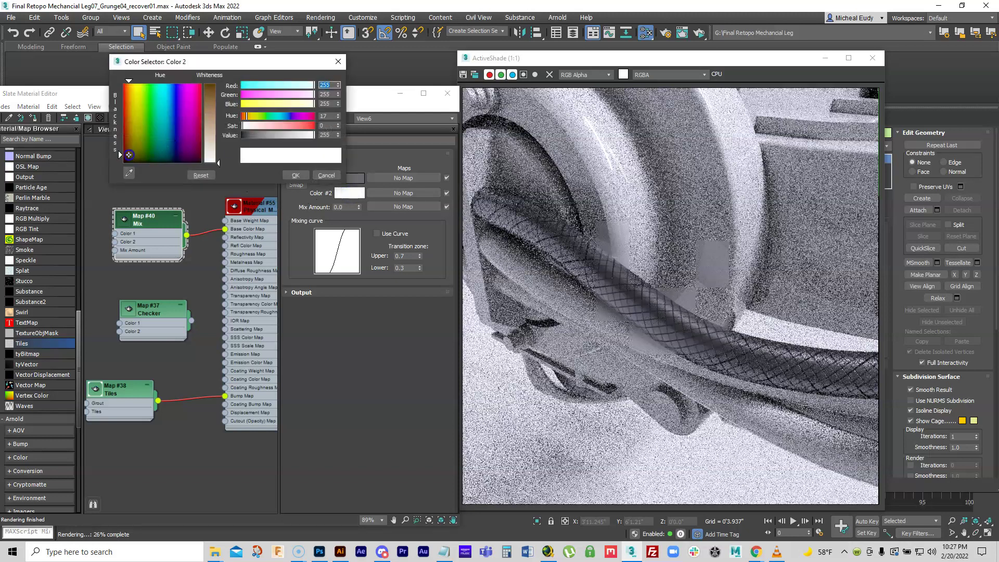
{"action": "left_click_drag", "start_coordinate": [117, 151], "coordinate": [119, 137]}
{"action": "left_click_drag", "start_coordinate": [218, 163], "coordinate": [215, 88]}
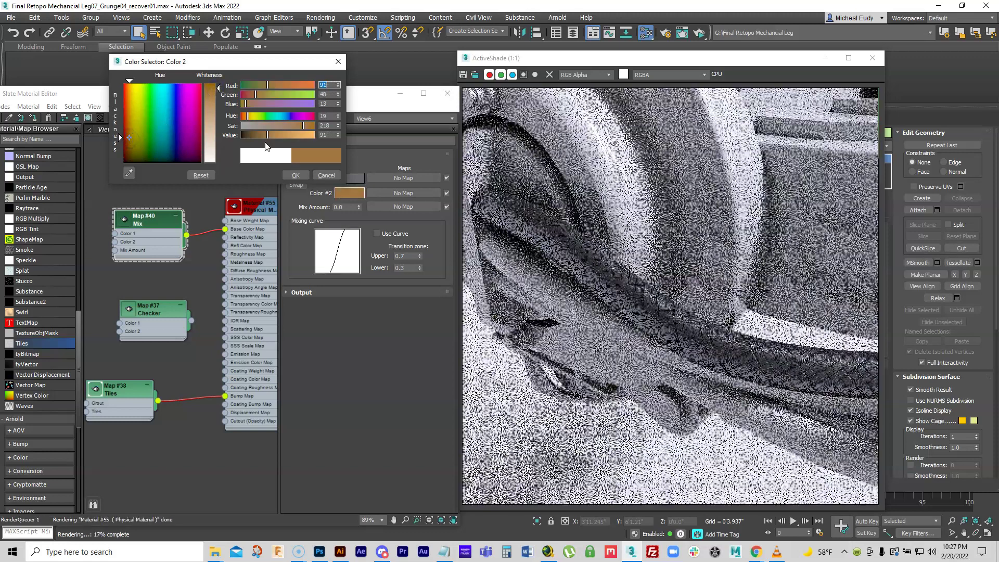
{"action": "left_click", "coordinate": [294, 176]}
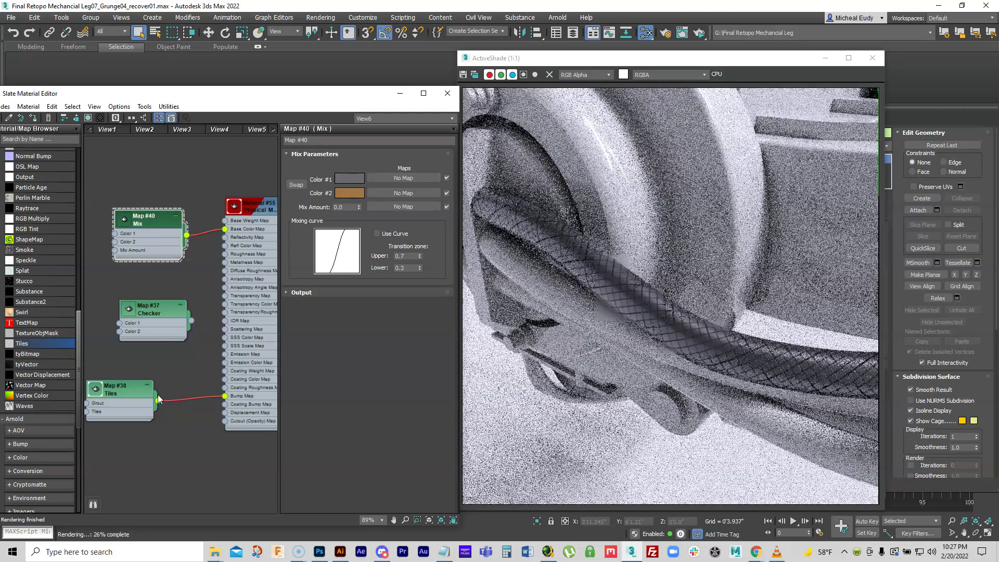
Connect the Tiles map to the Mix map's Mix Amount input and swap the two mix colors
{"action": "left_click_drag", "start_coordinate": [158, 401], "coordinate": [115, 250]}
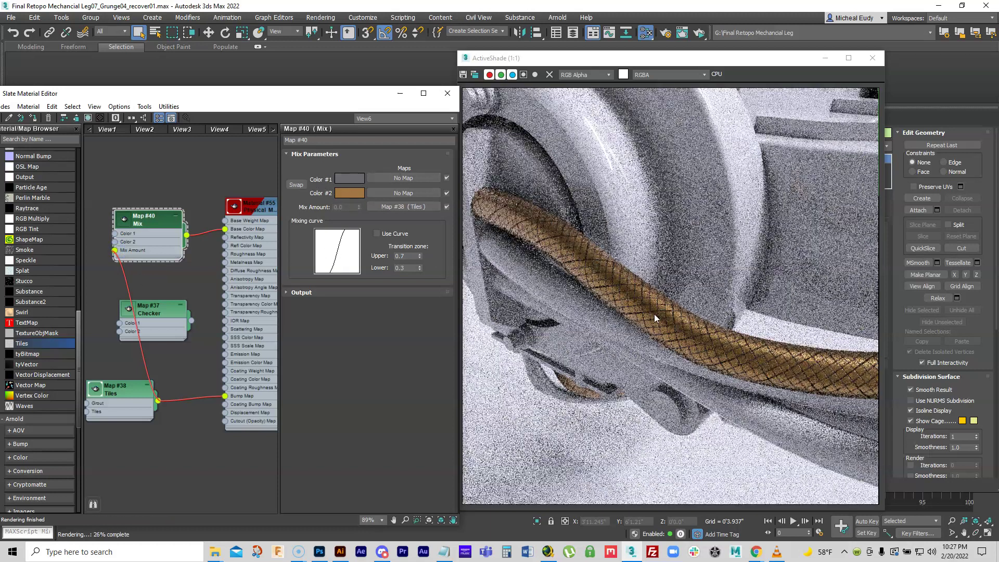
{"action": "left_click", "coordinate": [295, 186]}
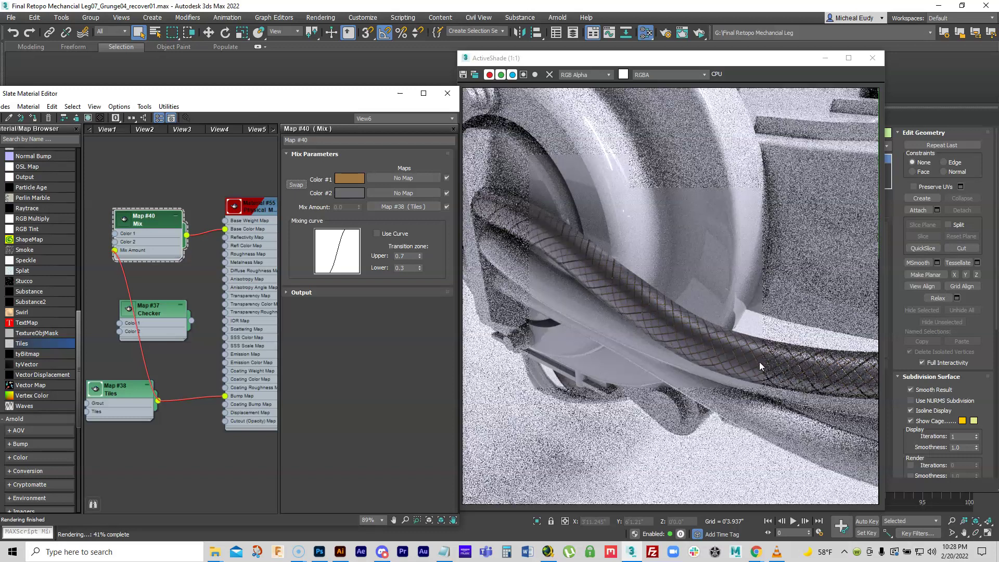
Try a horizontal count of 5.0 on the Tiles map, restore it to 4.0, and set both grout gaps to 1.0
{"action": "double_click", "coordinate": [125, 392]}
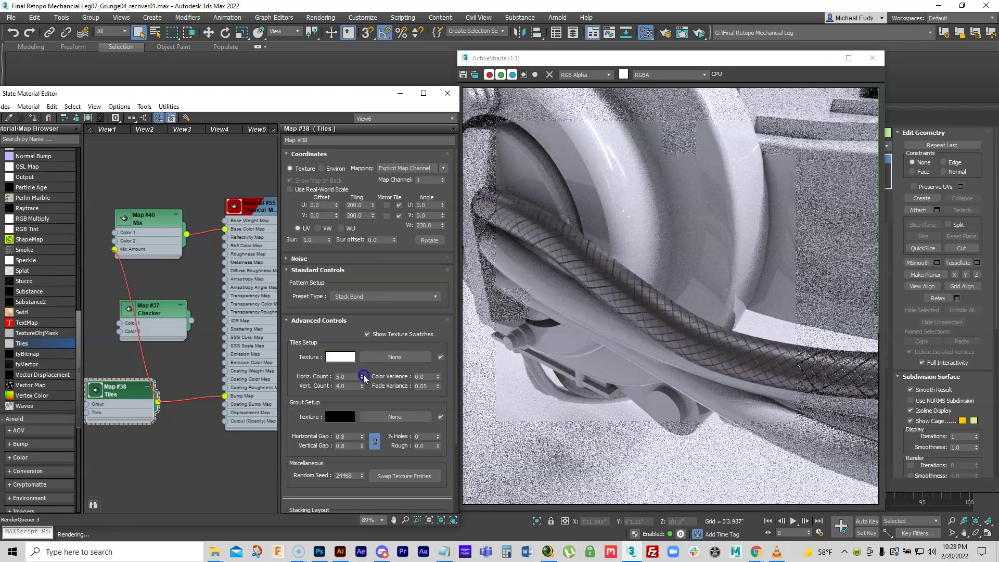
{"action": "left_click", "coordinate": [363, 375]}
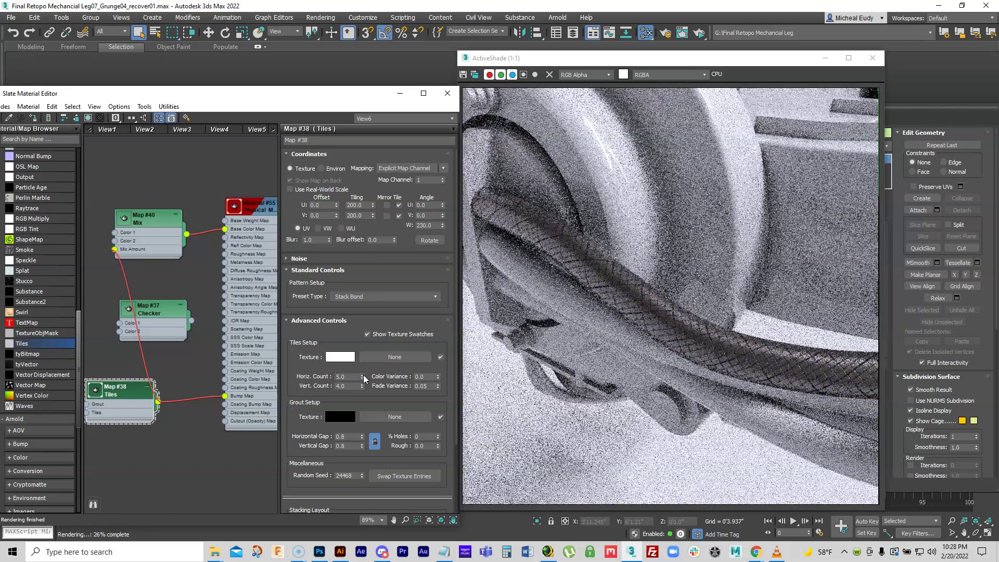
{"action": "left_click", "coordinate": [362, 379]}
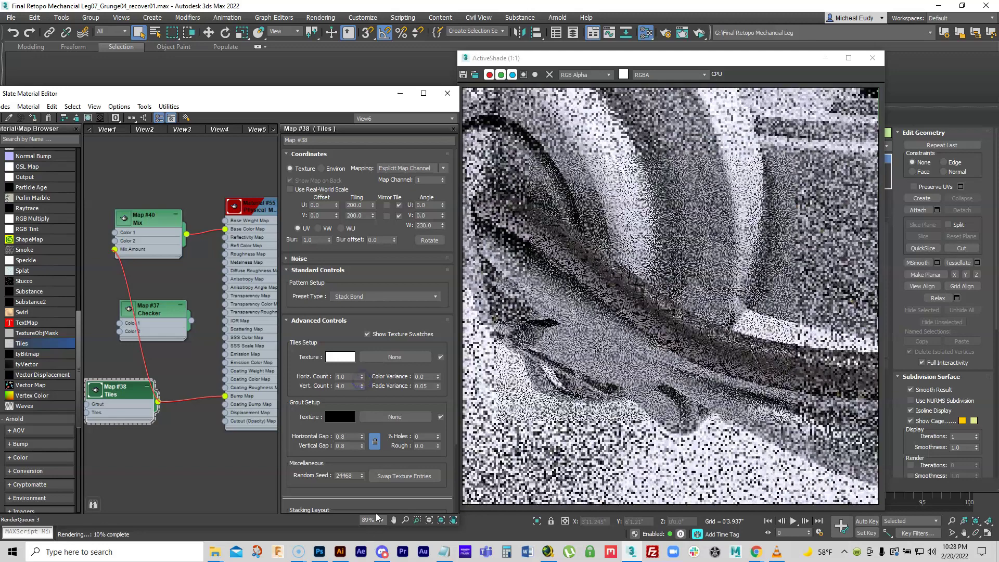
{"action": "left_click", "coordinate": [363, 435]}
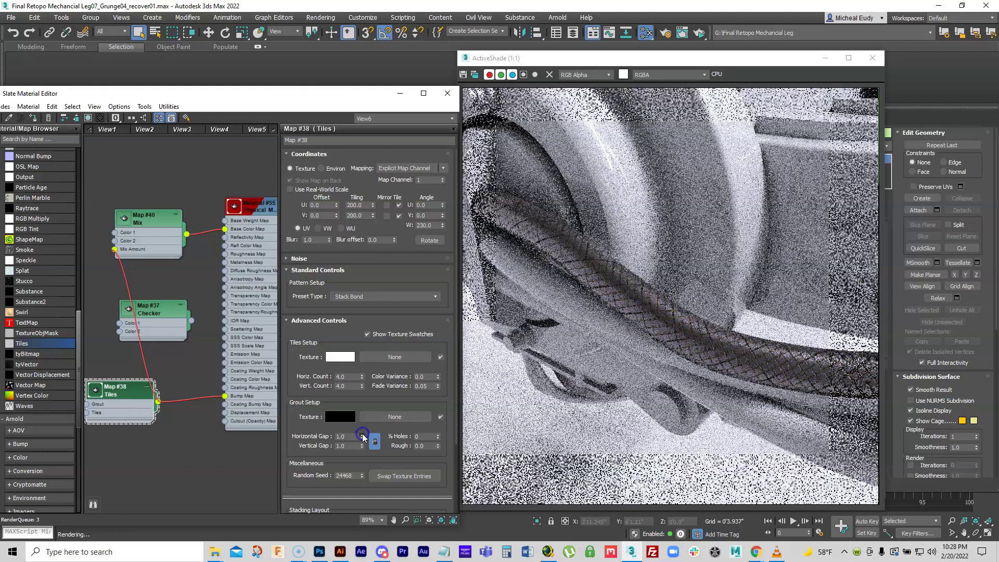
{"action": "left_click", "coordinate": [362, 434]}
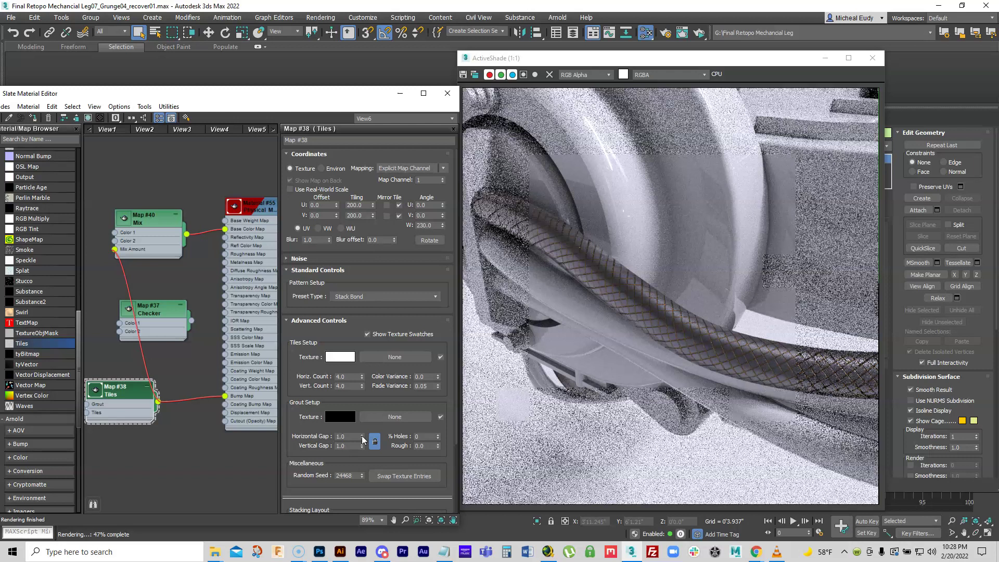
Add a Blend material to the node view beside Material #55
{"action": "scroll", "coordinate": [199, 338], "scroll_direction": "down", "scroll_amount": 3}
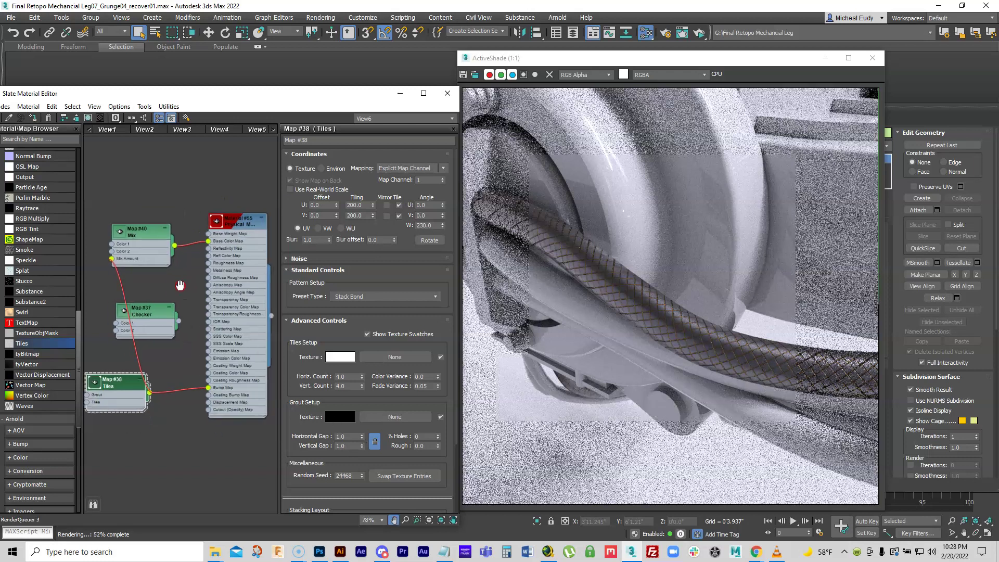
{"action": "middle_click_drag", "start_coordinate": [233, 286], "coordinate": [165, 253]}
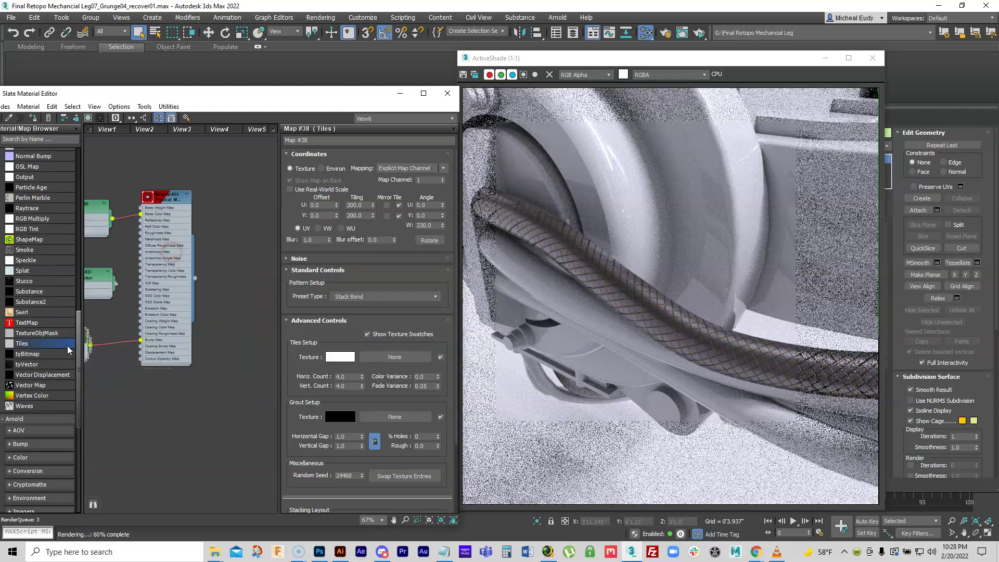
{"action": "left_click_drag", "start_coordinate": [79, 320], "coordinate": [116, 138]}
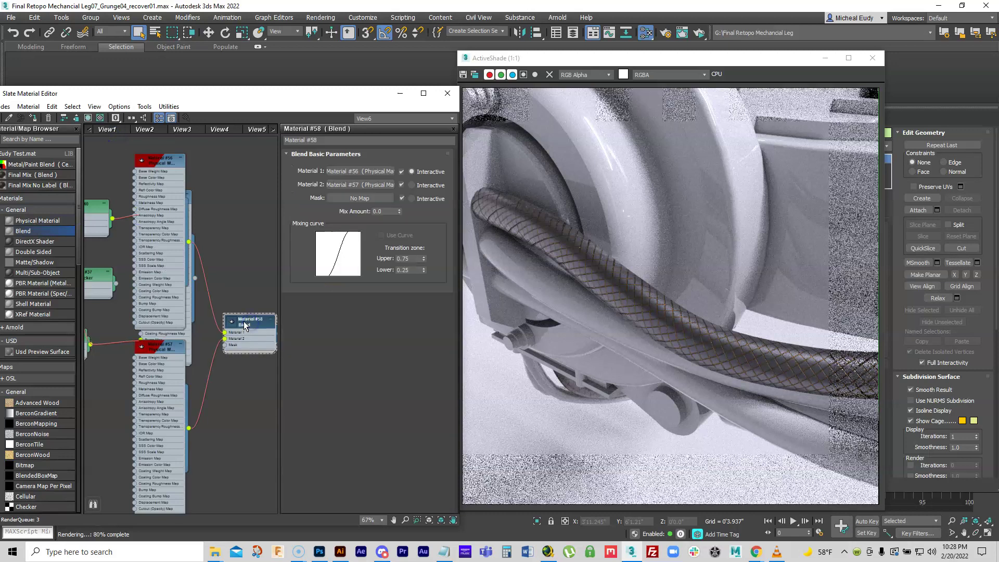
Delete the Blend's first default Physical Material and disconnect the Mix map from Material #55's Base Color Map input
{"action": "double_click", "coordinate": [149, 168]}
{"action": "left_click_drag", "start_coordinate": [158, 180], "coordinate": [119, 207]}
{"action": "left_click", "coordinate": [118, 195]}
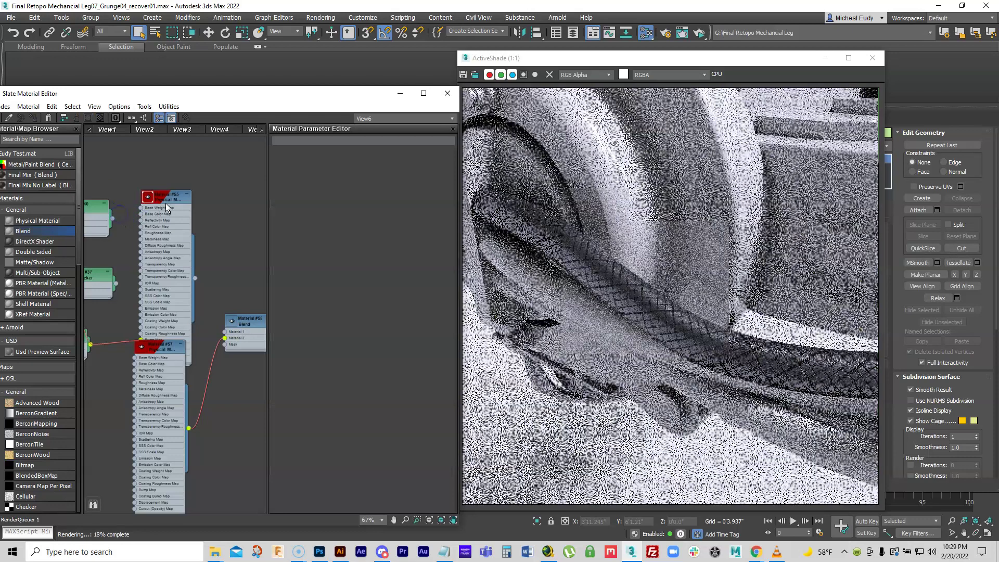
Move Material #55 above the second Physical Material, connect it to the Blend's Material 1 input, and select the Blend node
{"action": "double_click", "coordinate": [165, 203]}
{"action": "double_click", "coordinate": [165, 204]}
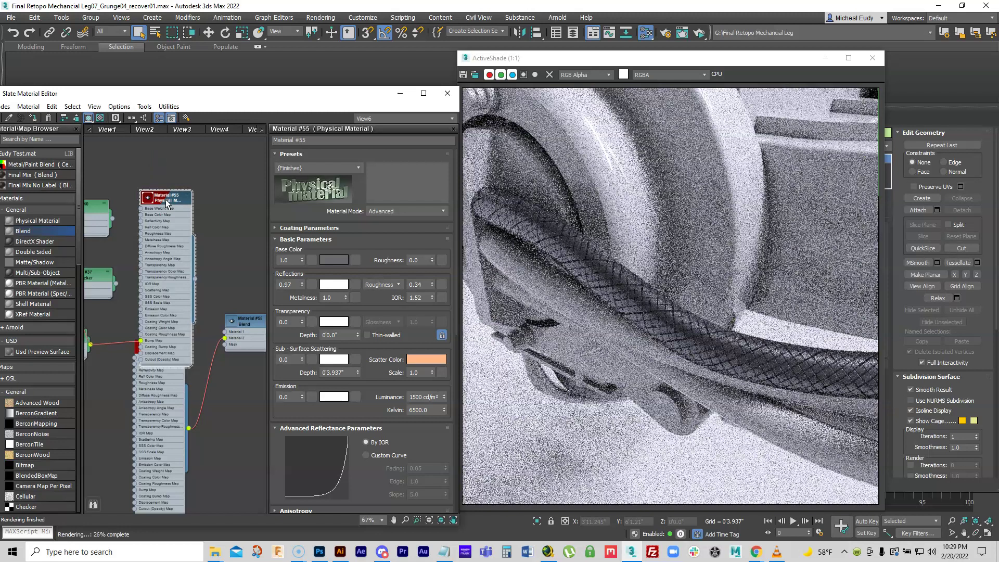
{"action": "left_click_drag", "start_coordinate": [165, 200], "coordinate": [163, 166]}
{"action": "left_click_drag", "start_coordinate": [193, 245], "coordinate": [225, 331]}
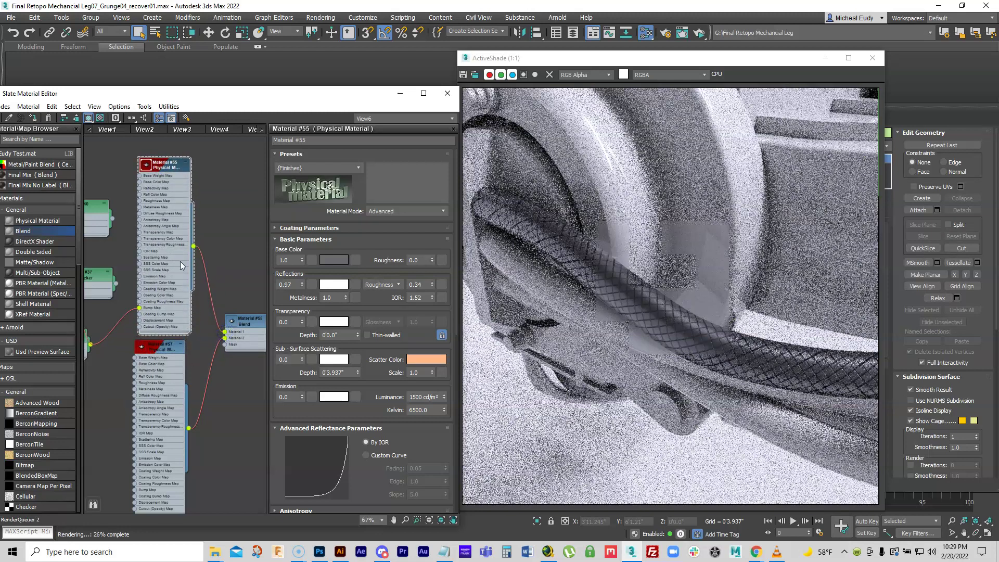
{"action": "left_click", "coordinate": [252, 323]}
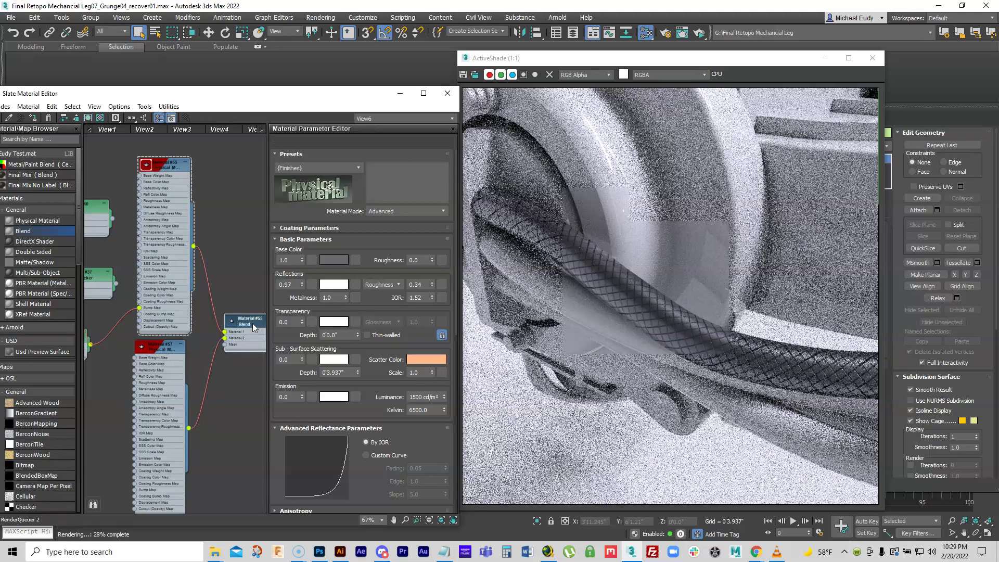
Assign the Blend material to the selected cable and connect the Tiles map to Material #57's Bump Map input
{"action": "right_click", "coordinate": [253, 323]}
{"action": "left_click", "coordinate": [266, 56]}
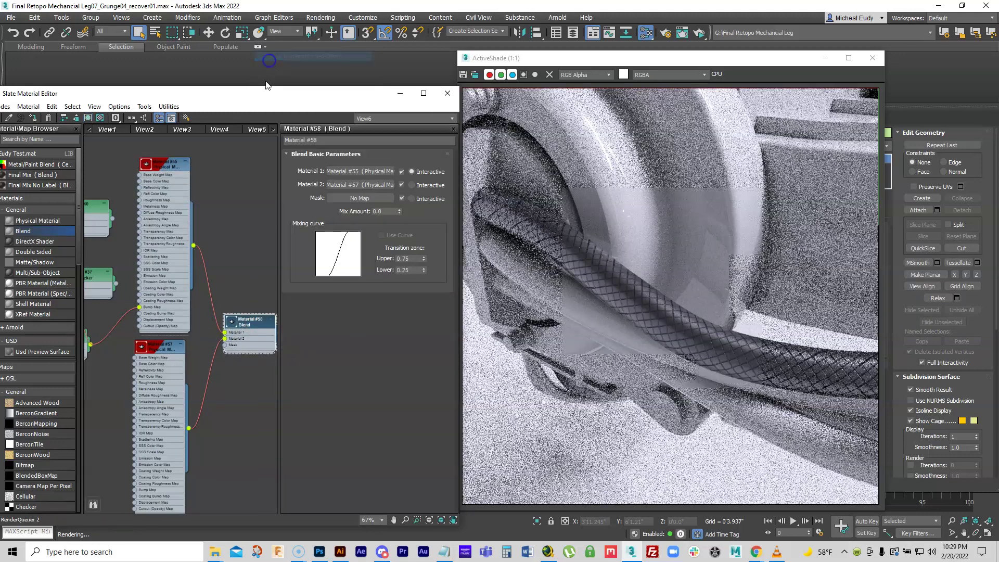
{"action": "middle_click_drag", "start_coordinate": [164, 341], "coordinate": [129, 288]}
{"action": "left_click_drag", "start_coordinate": [129, 289], "coordinate": [115, 325]}
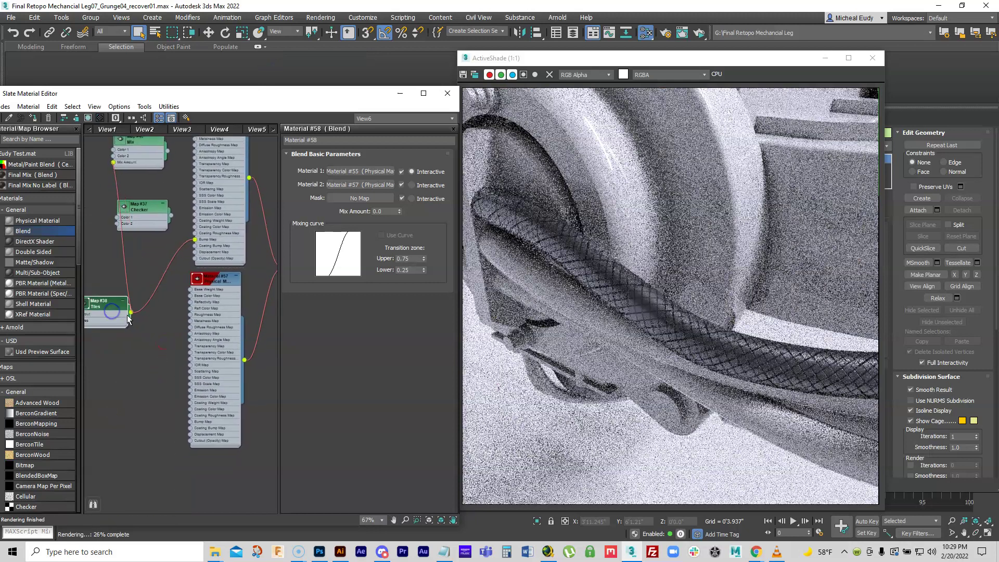
{"action": "left_click_drag", "start_coordinate": [176, 422], "coordinate": [190, 421]}
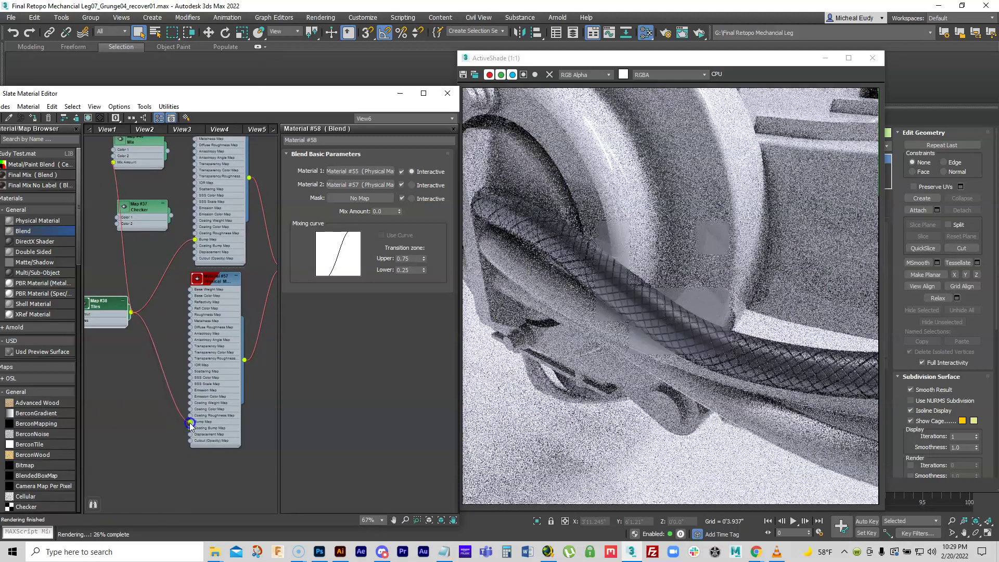
Copy the Mix map's brown Color #1 into Material #57's Base Color
{"action": "middle_click_drag", "start_coordinate": [168, 180], "coordinate": [160, 227]}
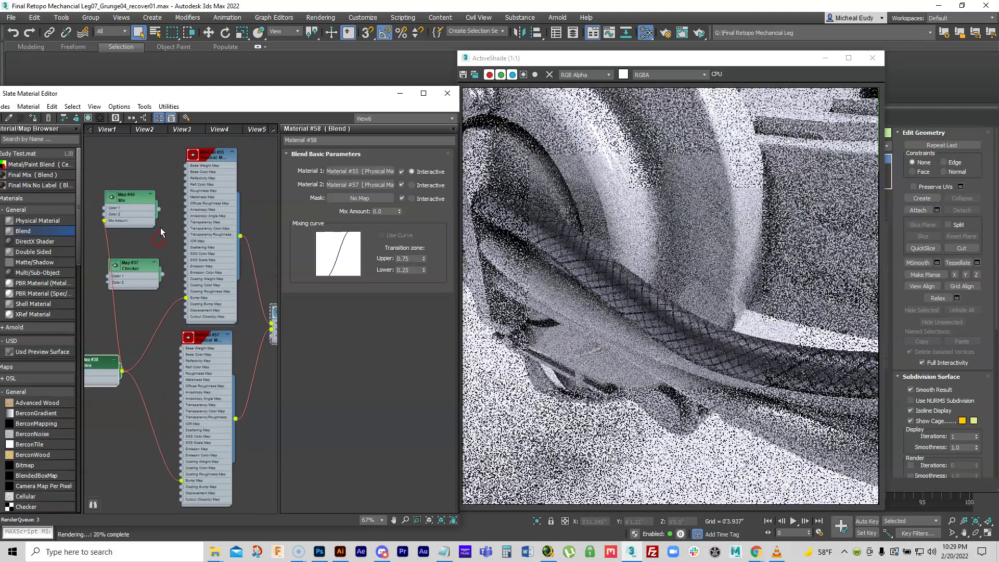
{"action": "double_click", "coordinate": [134, 199]}
{"action": "right_click", "coordinate": [341, 177]}
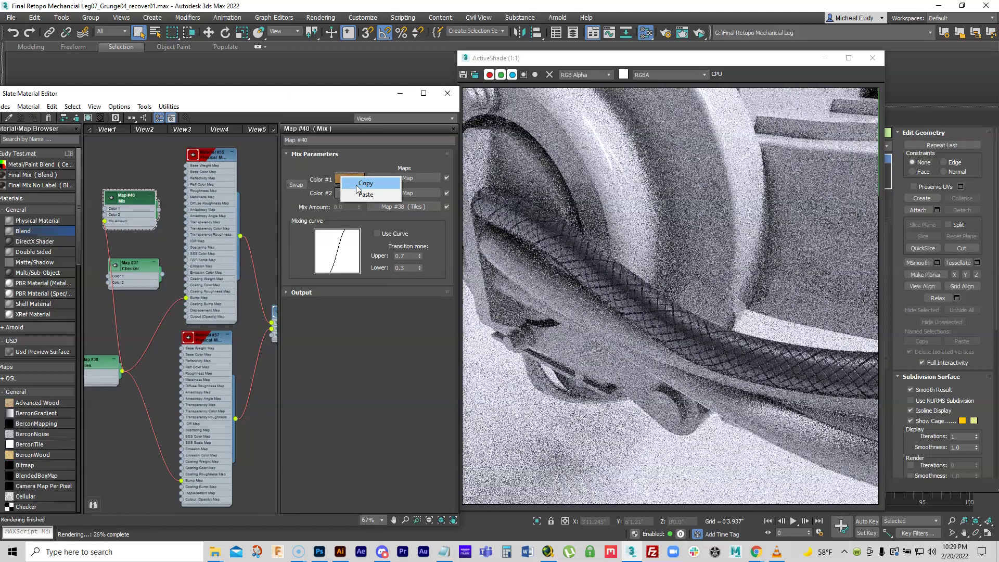
{"action": "left_click", "coordinate": [362, 183]}
{"action": "double_click", "coordinate": [209, 337]}
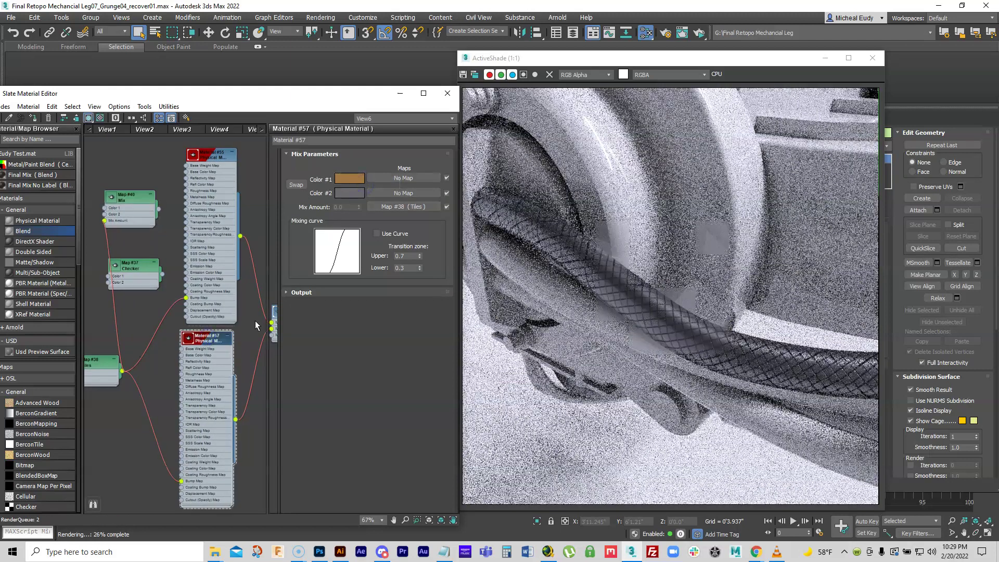
{"action": "right_click", "coordinate": [332, 264]}
{"action": "left_click", "coordinate": [347, 276]}
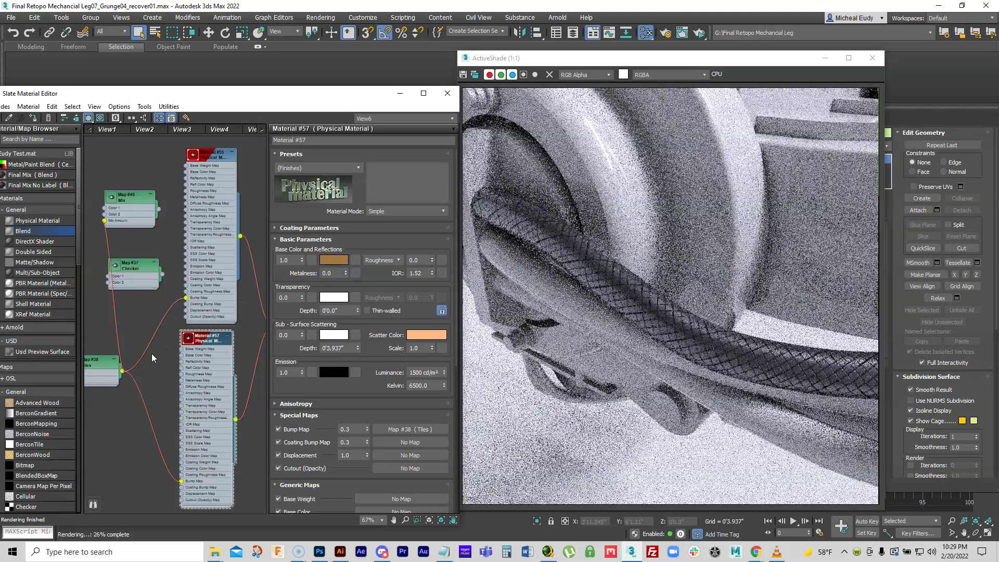
Connect the Tiles map to the Blend's Mask input and open the Blend's parameters
{"action": "middle_click_drag", "start_coordinate": [240, 350], "coordinate": [203, 331]}
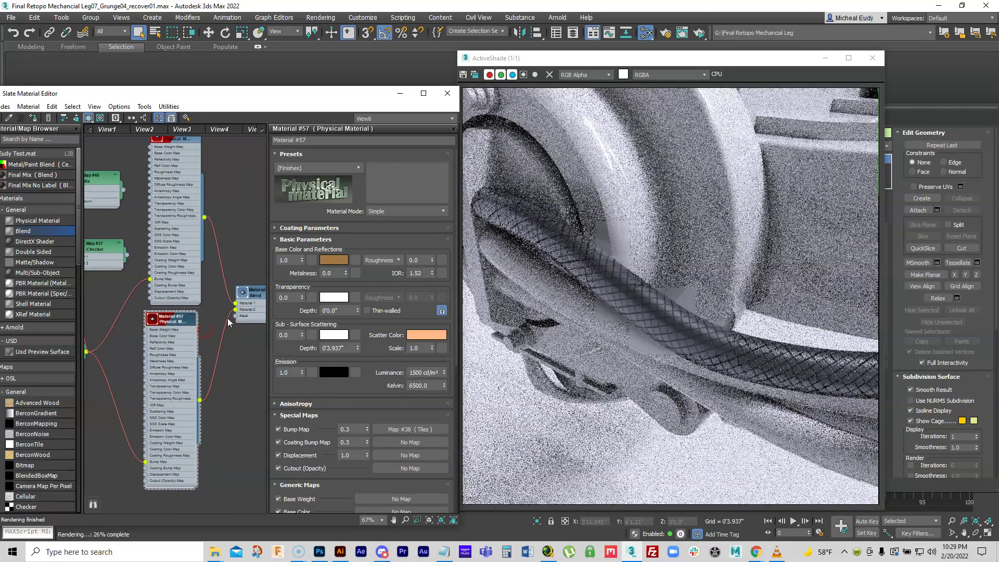
{"action": "middle_click_drag", "start_coordinate": [115, 371], "coordinate": [131, 362]}
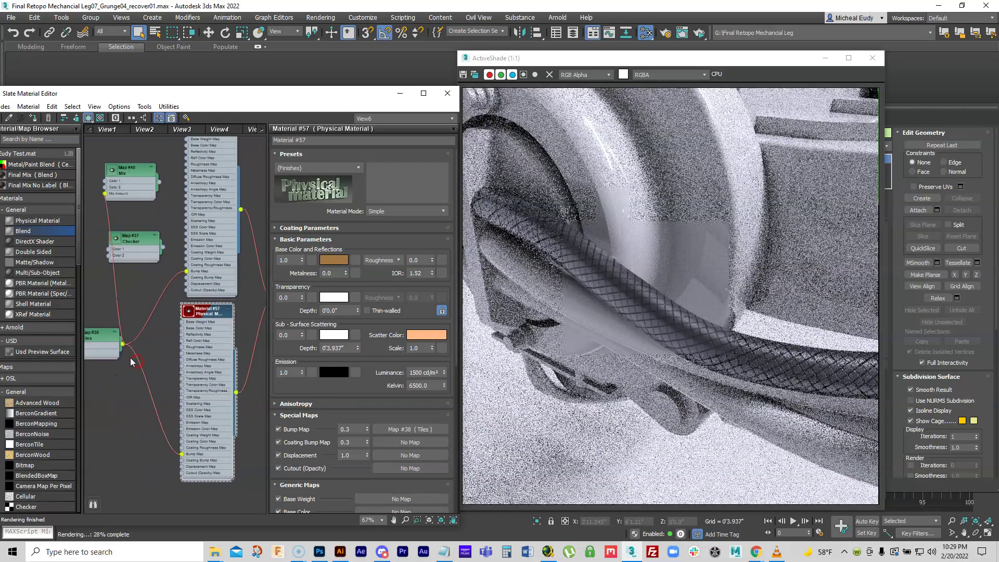
{"action": "scroll", "coordinate": [139, 343], "scroll_direction": "down", "scroll_amount": 3}
{"action": "left_click", "coordinate": [126, 347]}
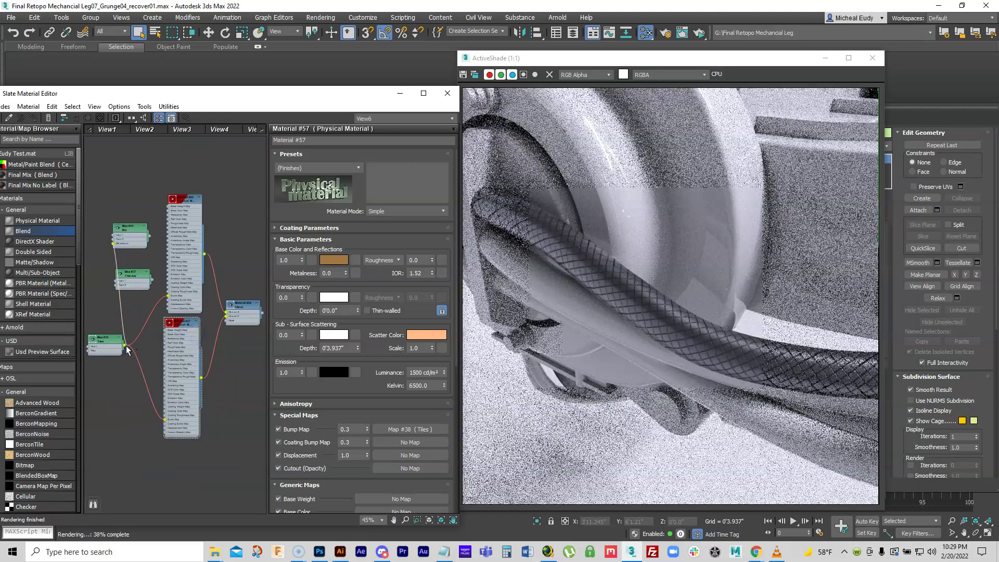
{"action": "left_click_drag", "start_coordinate": [126, 347], "coordinate": [225, 321]}
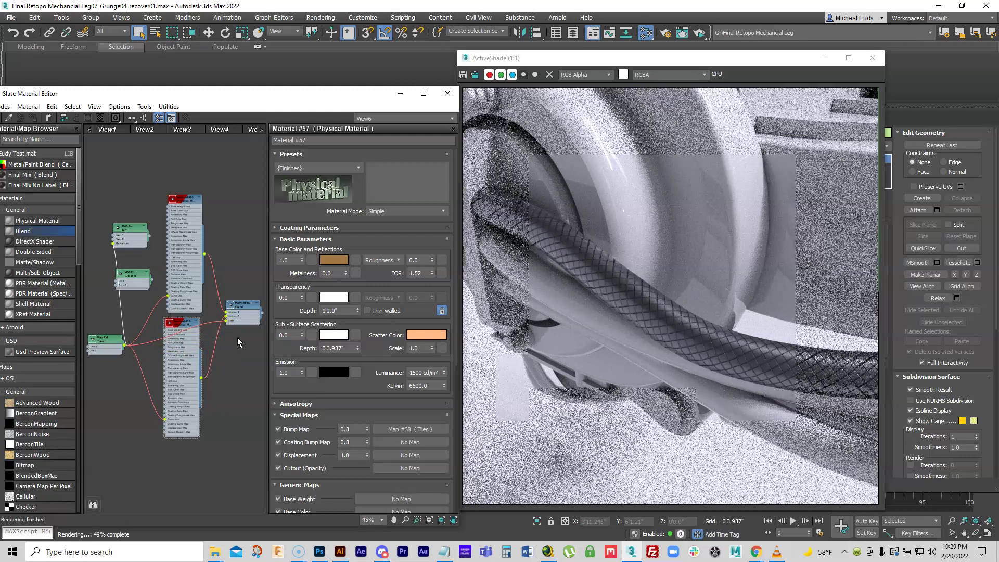
{"action": "scroll", "coordinate": [242, 336], "scroll_direction": "up", "scroll_amount": 3}
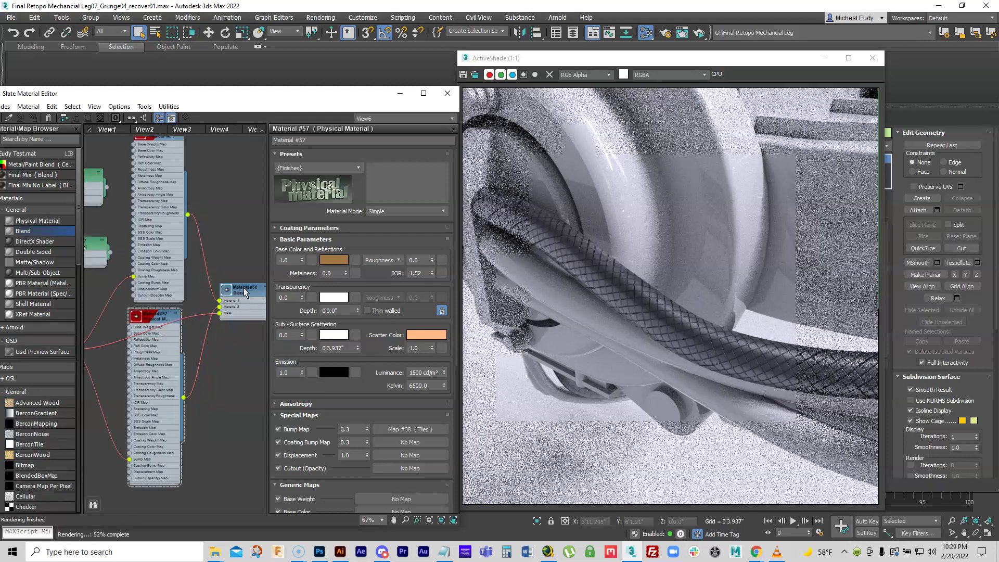
{"action": "double_click", "coordinate": [244, 291]}
{"action": "right_click", "coordinate": [246, 291]}
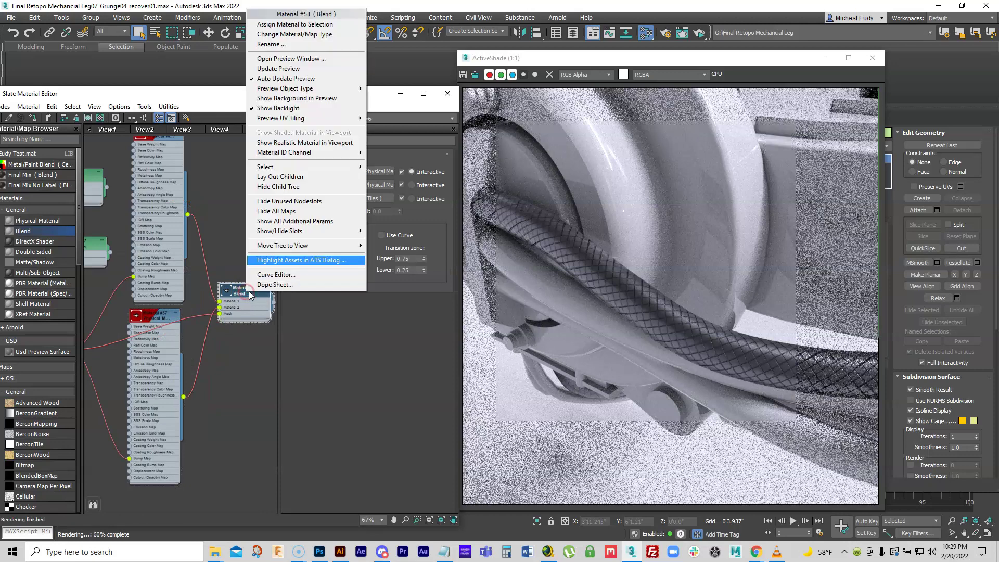
{"action": "key", "text": "Escape"}
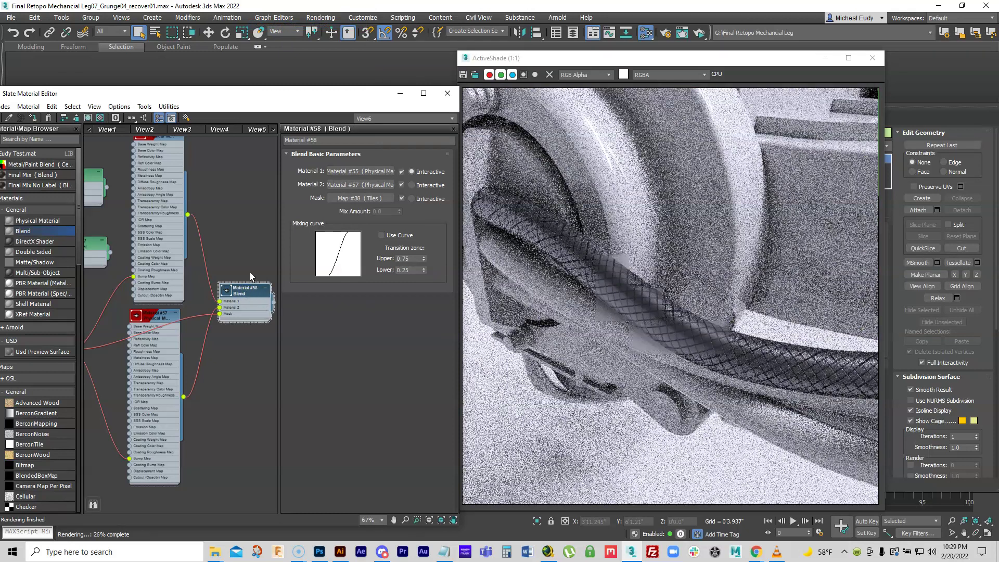
Switch Material #57 to Advanced mode and set its reflection roughness to 0.37
{"action": "left_click", "coordinate": [154, 319]}
{"action": "double_click", "coordinate": [155, 319]}
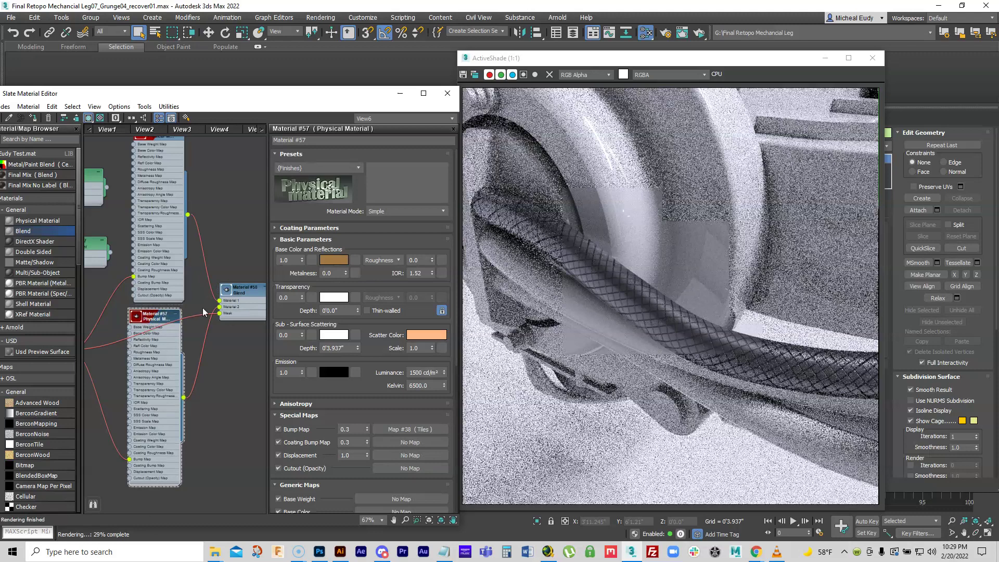
{"action": "left_click", "coordinate": [390, 211]}
{"action": "left_click", "coordinate": [391, 232]}
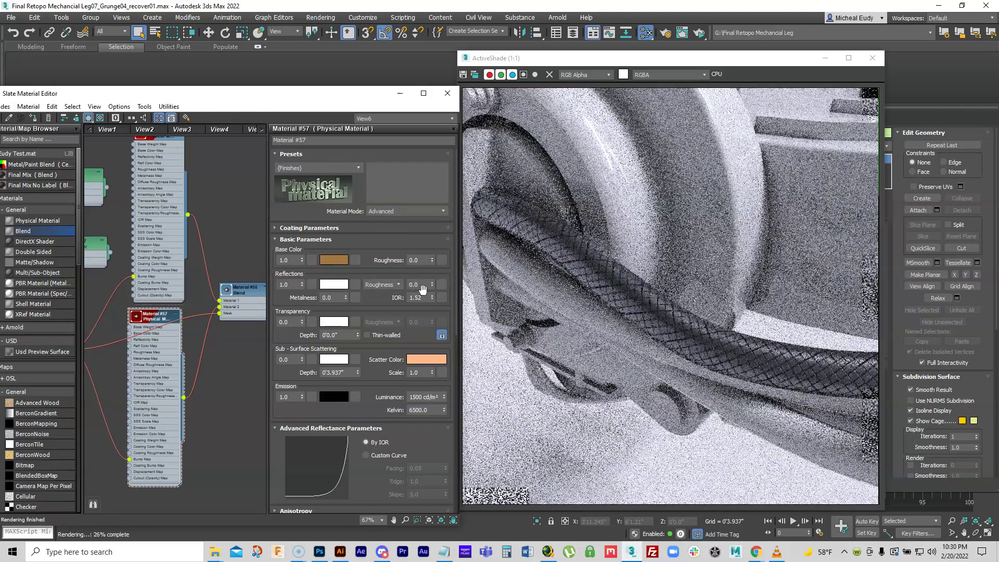
{"action": "left_click_drag", "start_coordinate": [432, 284], "coordinate": [434, 267]}
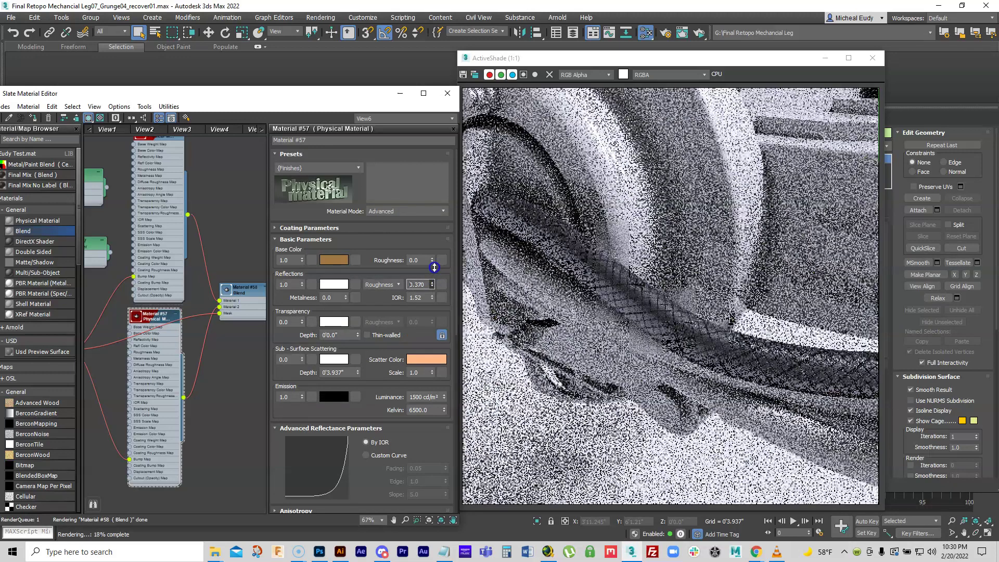
Reconnect the Mix map to Material #55's Base Color Map input
{"action": "middle_click_drag", "start_coordinate": [243, 226], "coordinate": [257, 281]}
{"action": "double_click", "coordinate": [195, 198]}
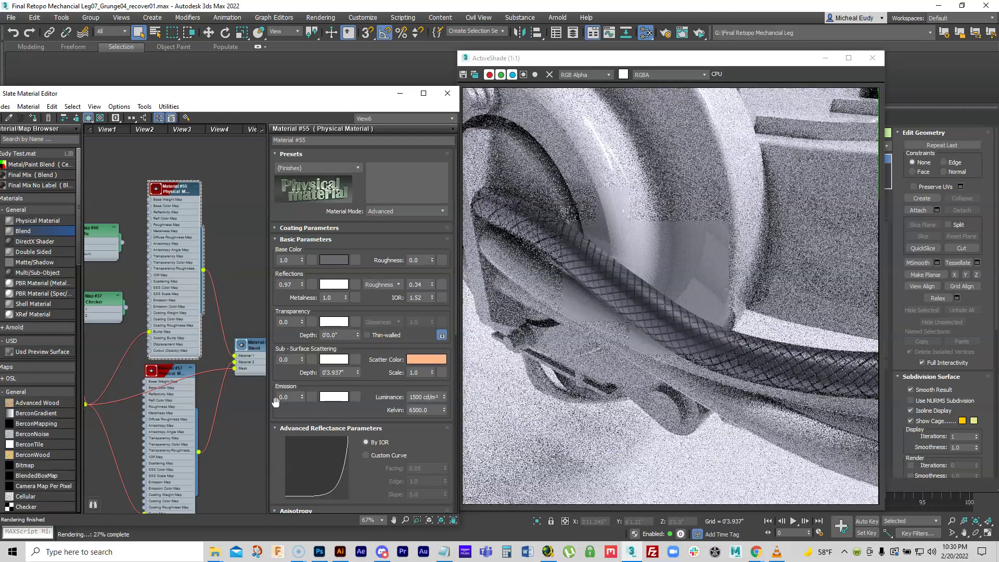
{"action": "mouse_move", "coordinate": [157, 373]}
{"action": "middle_mouse_down"}
{"action": "mouse_move", "coordinate": [162, 341]}
{"action": "mouse_move", "coordinate": [149, 360]}
{"action": "middle_mouse_up"}
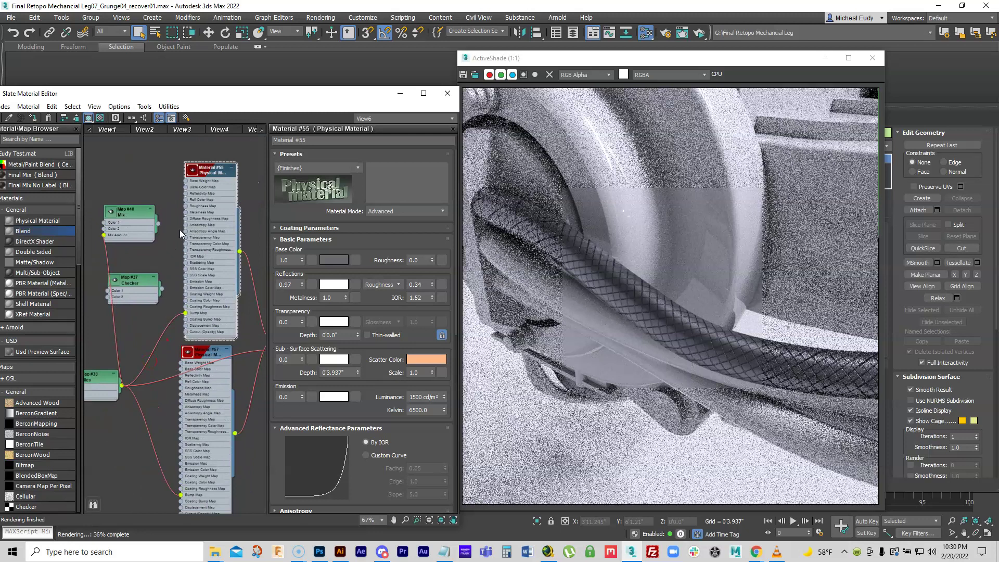
{"action": "middle_click_drag", "start_coordinate": [177, 246], "coordinate": [159, 238]}
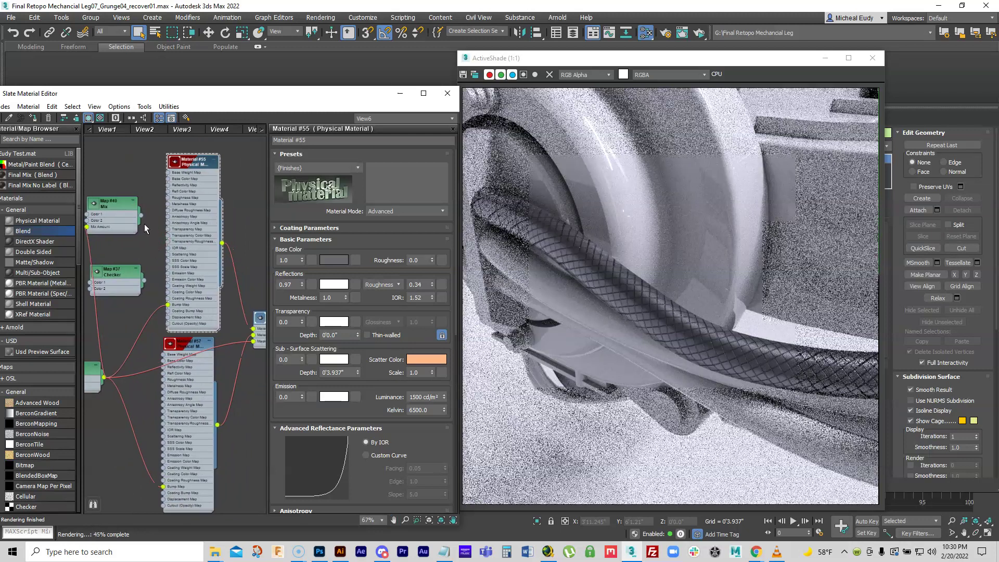
{"action": "left_click_drag", "start_coordinate": [141, 215], "coordinate": [168, 179]}
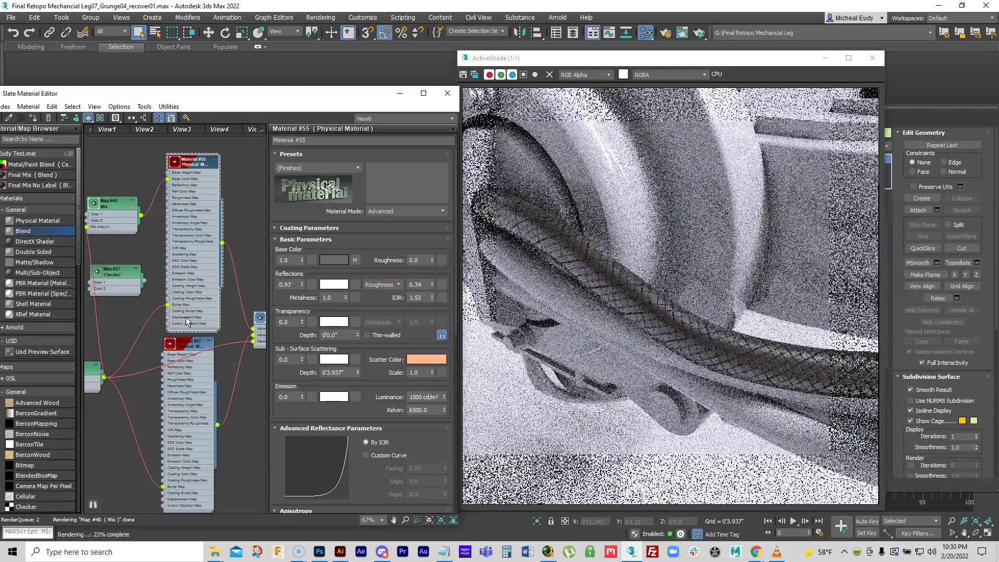
Set Material #57's reflection roughness to 0.25
{"action": "double_click", "coordinate": [191, 346]}
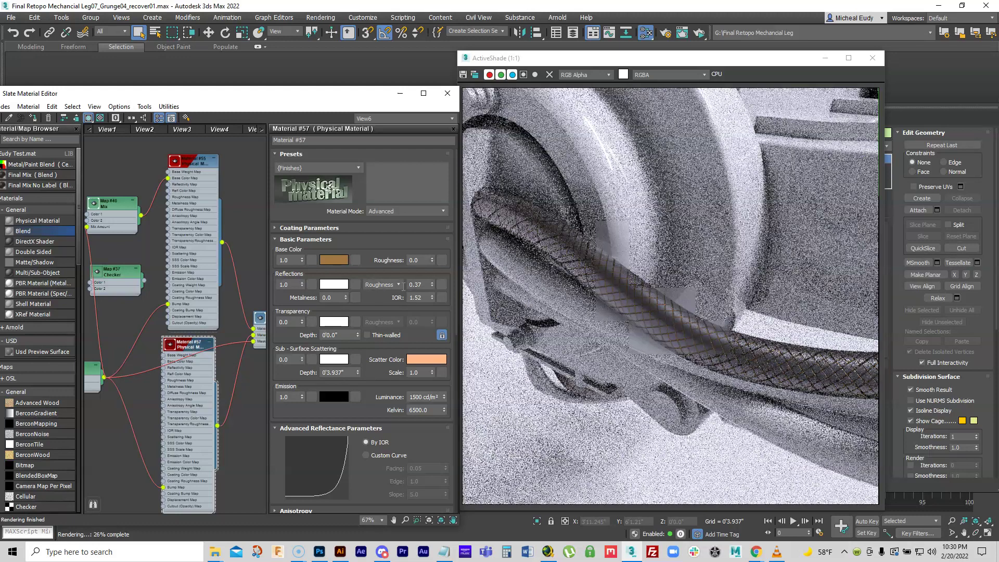
{"action": "left_click", "coordinate": [432, 284]}
{"action": "left_click_drag", "start_coordinate": [431, 290], "coordinate": [431, 294]}
Rename Material #55 as Outer Hose
{"action": "double_click", "coordinate": [198, 164]}
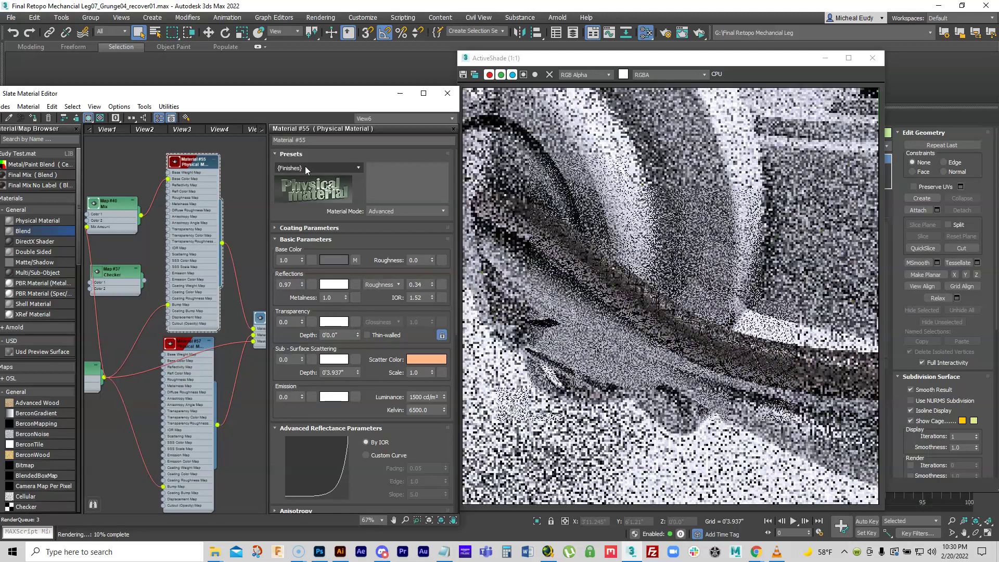
{"action": "left_click", "coordinate": [315, 140]}
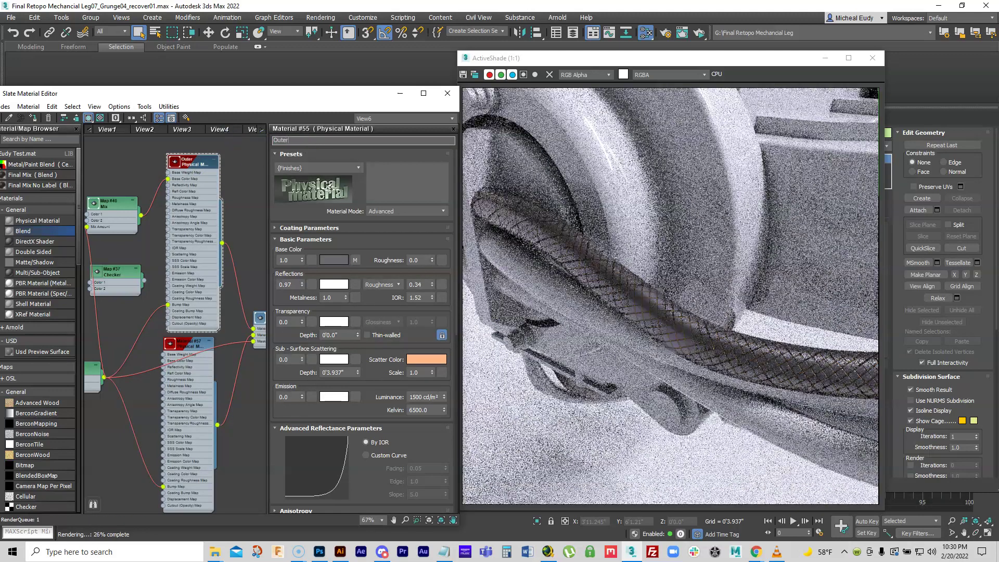
{"action": "type", "text": "Outer"}
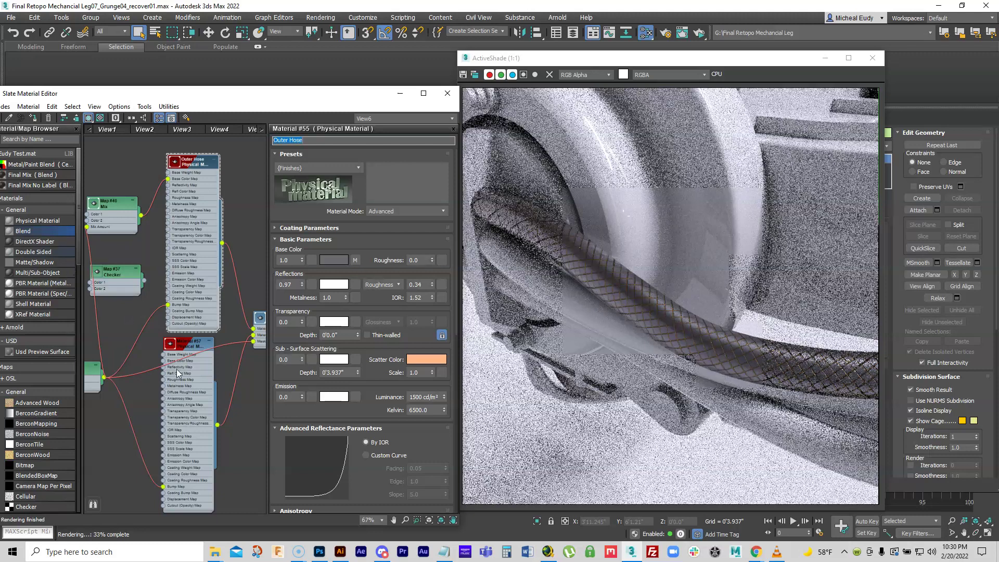
Rename Material #57 as Inner Hose
{"action": "double_click", "coordinate": [191, 348]}
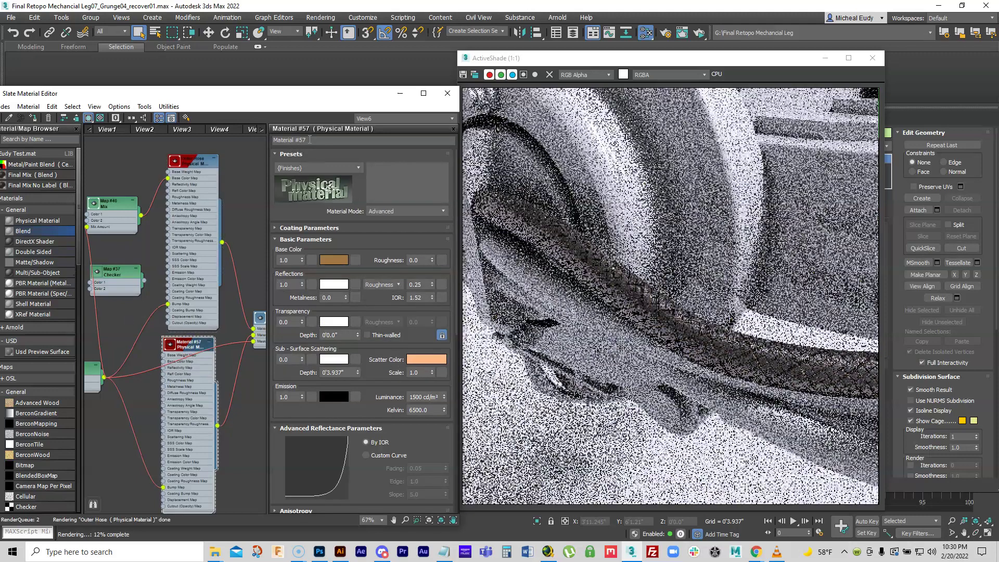
{"action": "type", "text": "Innv"}
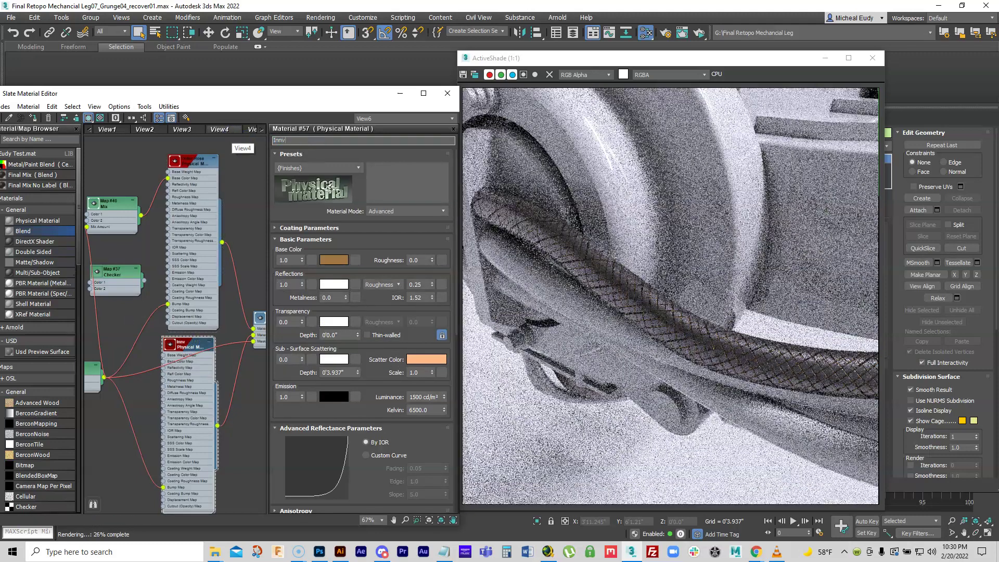
{"action": "key", "text": "BackSpace"}
{"action": "type", "text": "er Hose"}
{"action": "key", "text": "Return"}
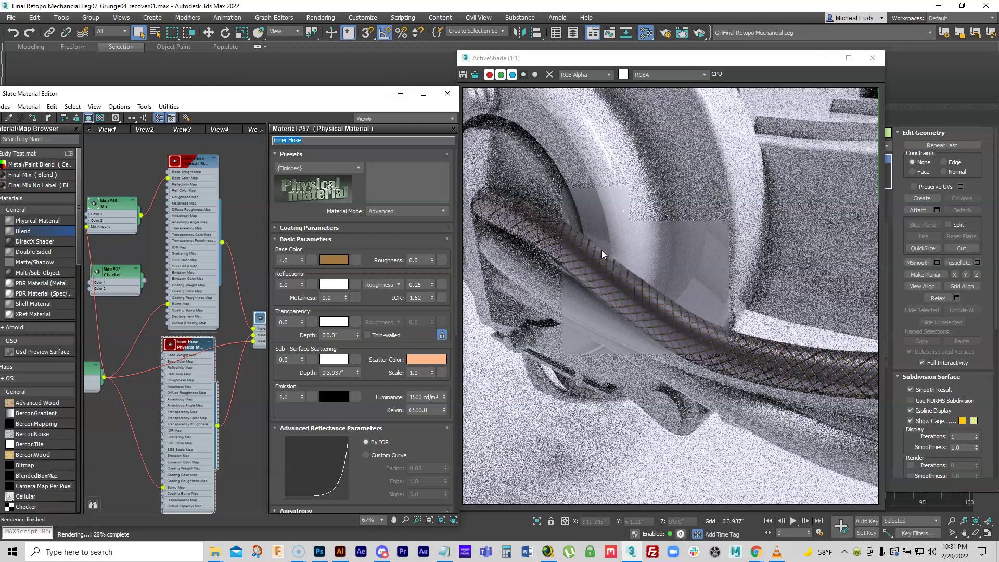
Examine the woven cable in the ActiveShade render from a wider view of the leg, with the viewport uncovered
{"action": "left_click_drag", "start_coordinate": [352, 95], "coordinate": [229, 231]}
{"action": "middle_click_drag", "start_coordinate": [364, 208], "coordinate": [397, 221], "text": "alt"}
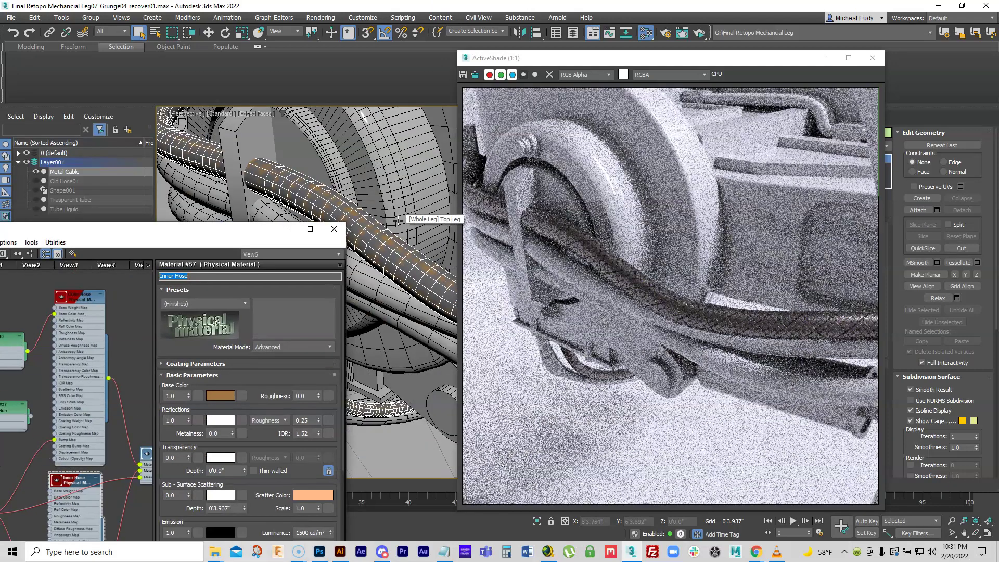
{"action": "scroll", "coordinate": [397, 221], "scroll_direction": "down", "scroll_amount": 2}
{"action": "left_click_drag", "start_coordinate": [253, 235], "coordinate": [314, 135]}
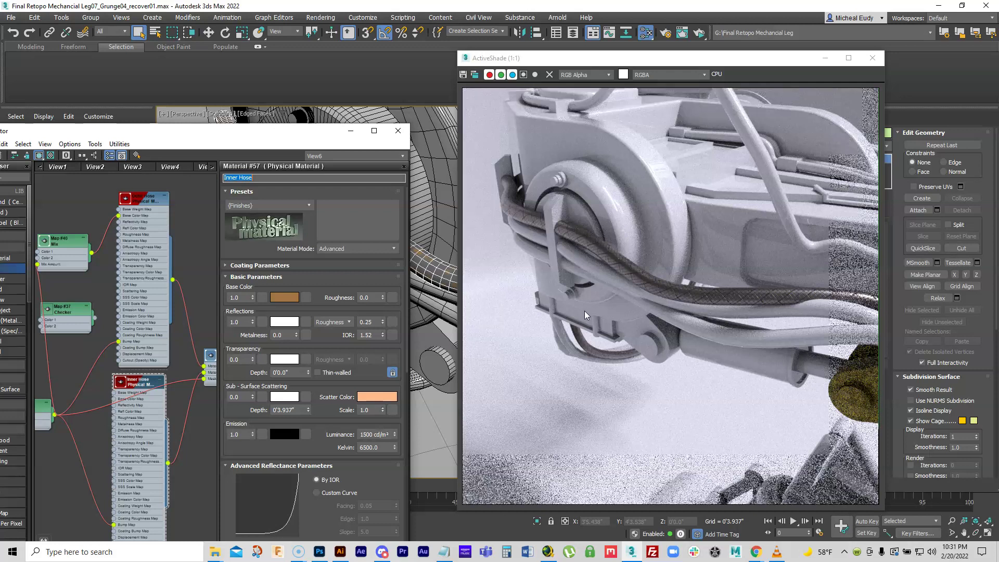
{"action": "left_click_drag", "start_coordinate": [638, 58], "coordinate": [614, 53]}
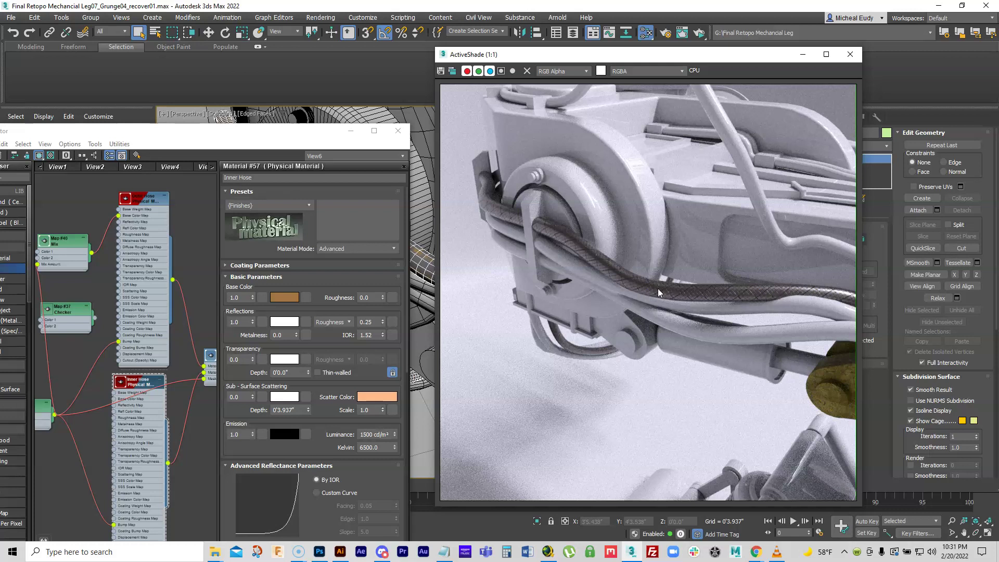
{"action": "left_click_drag", "start_coordinate": [217, 133], "coordinate": [251, 87]}
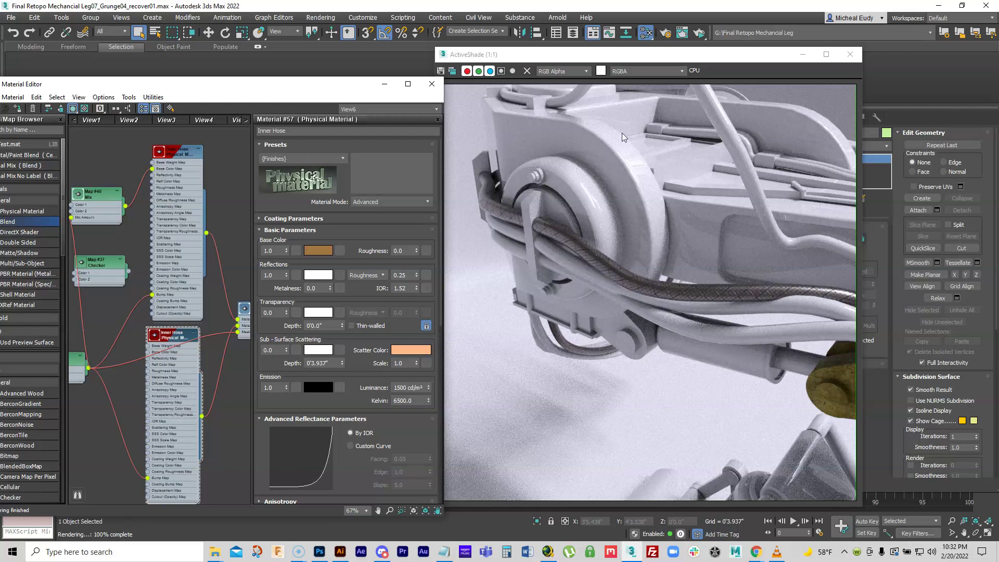
{"action": "left_click_drag", "start_coordinate": [649, 54], "coordinate": [707, 65]}
{"action": "left_click_drag", "start_coordinate": [389, 89], "coordinate": [291, 66]}
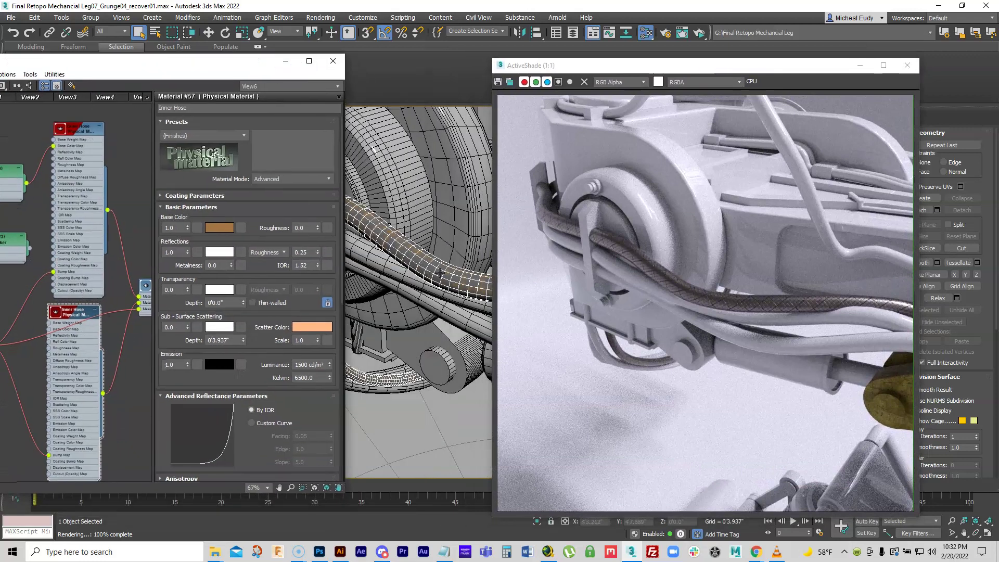
Hide the Metal Cable and show it again to refresh its material in the ActiveShade render
{"action": "left_click_drag", "start_coordinate": [231, 64], "coordinate": [873, 172]}
{"action": "left_click", "coordinate": [36, 170]}
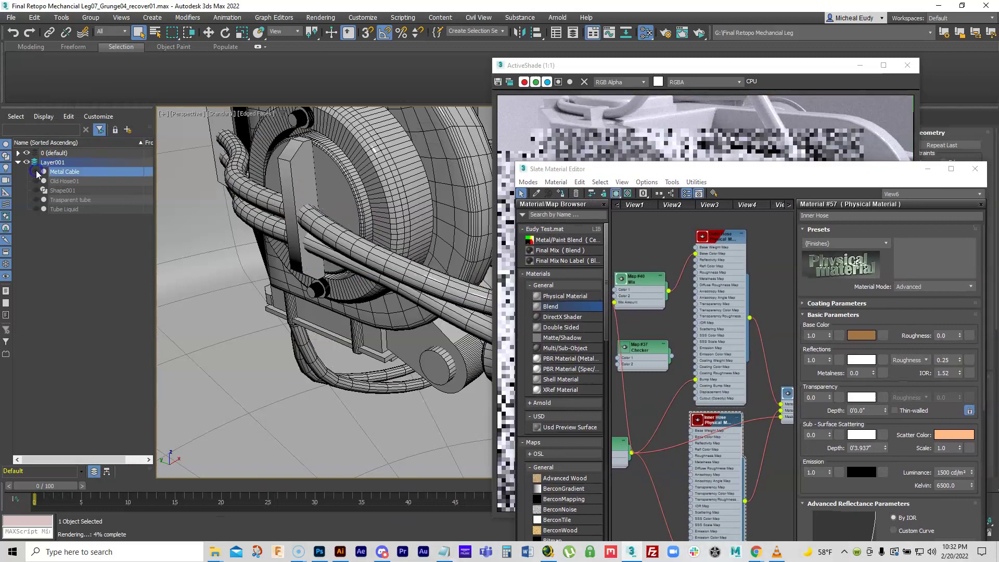
{"action": "left_click_drag", "start_coordinate": [629, 171], "coordinate": [661, 61]}
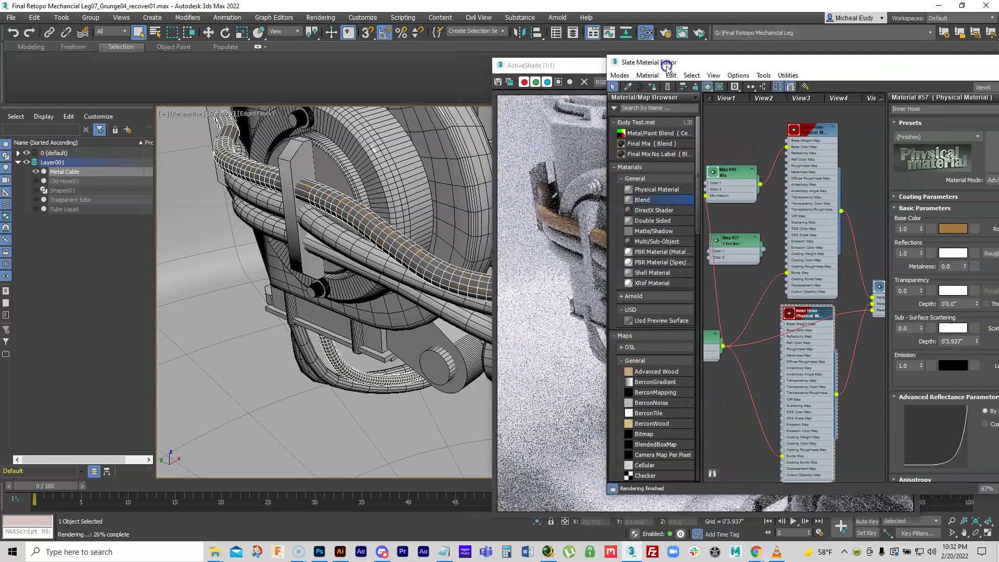
Select Hose02 beneath the metal cable and arrange the material editor and ActiveShade windows side by side
{"action": "left_click", "coordinate": [345, 239]}
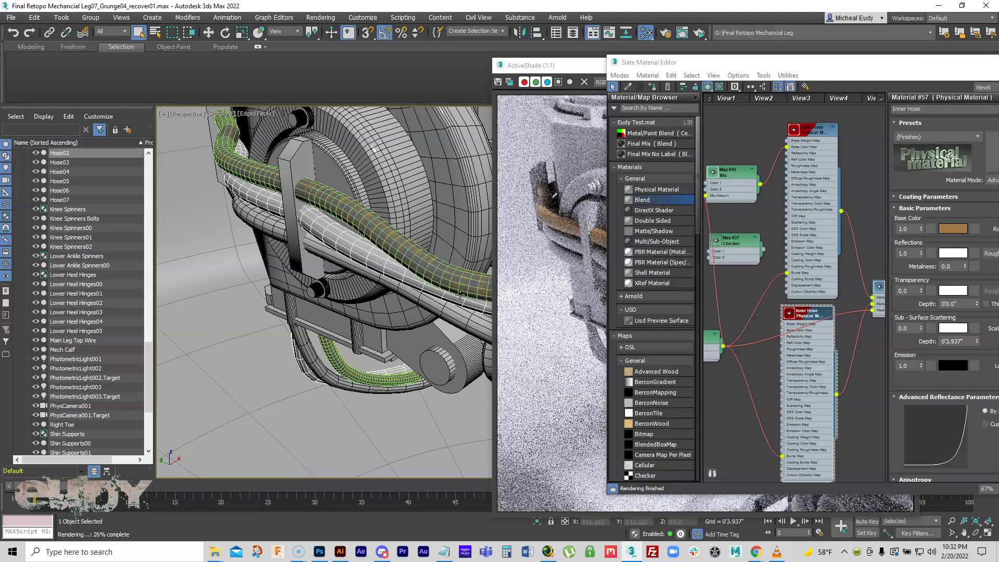
{"action": "left_click_drag", "start_coordinate": [723, 63], "coordinate": [148, 43]}
{"action": "left_click_drag", "start_coordinate": [581, 70], "coordinate": [618, 36]}
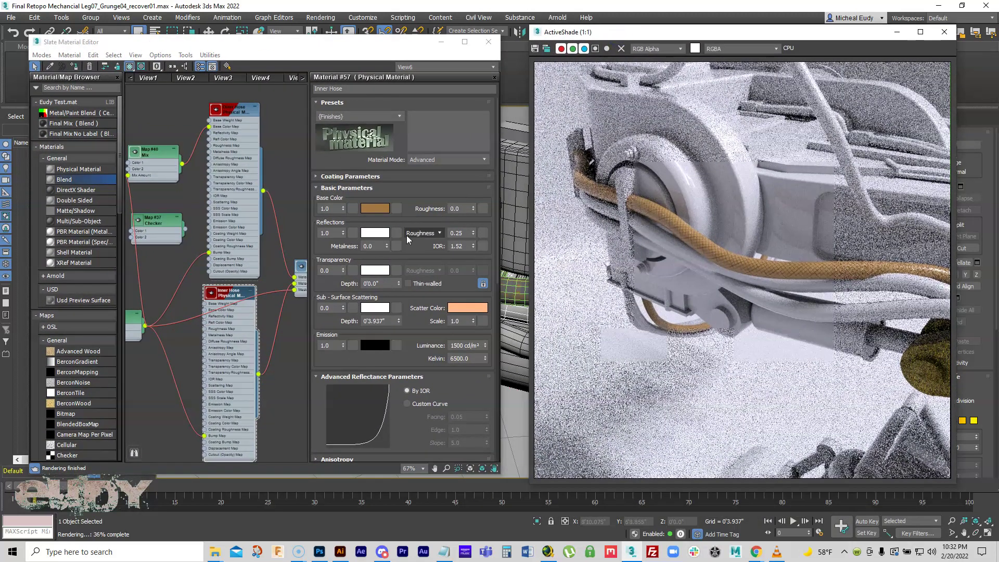